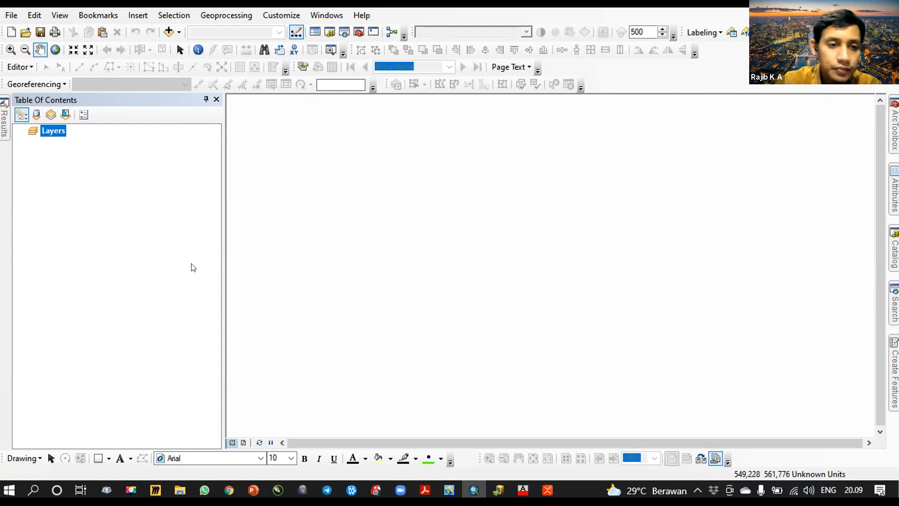
Switch to ArcCatalog and add DEM_lokasi_Randugunting.tif from the Pemodelan DAS folder to the ArcMap document.
key("alt+Tab")
left_click(159, 242)
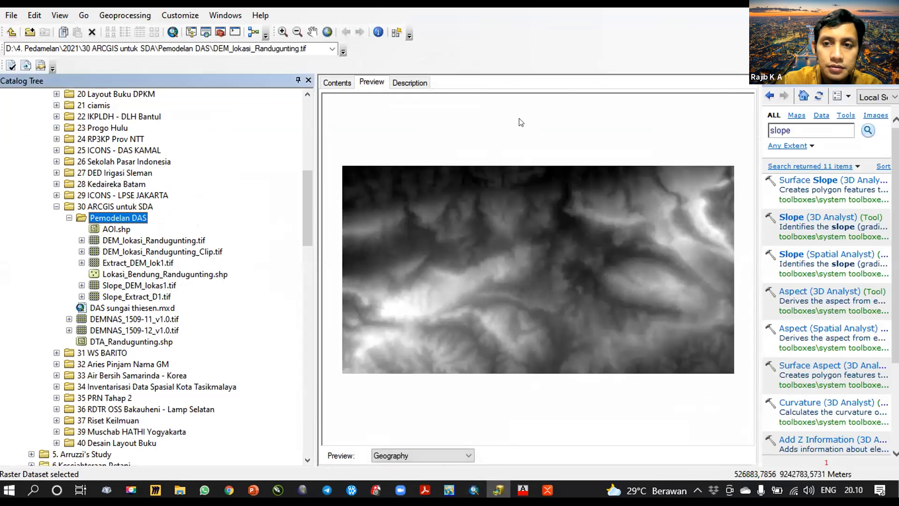
left_click(173, 241)
left_click(176, 249)
left_click(184, 241)
left_click(195, 253)
left_click(186, 241)
left_click(190, 249)
left_click(185, 241)
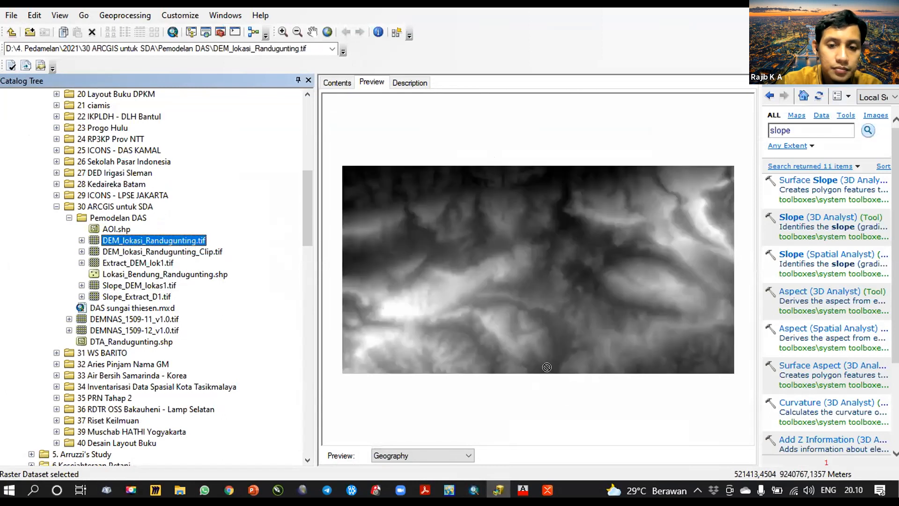
left_click_drag(467, 486, 115, 252)
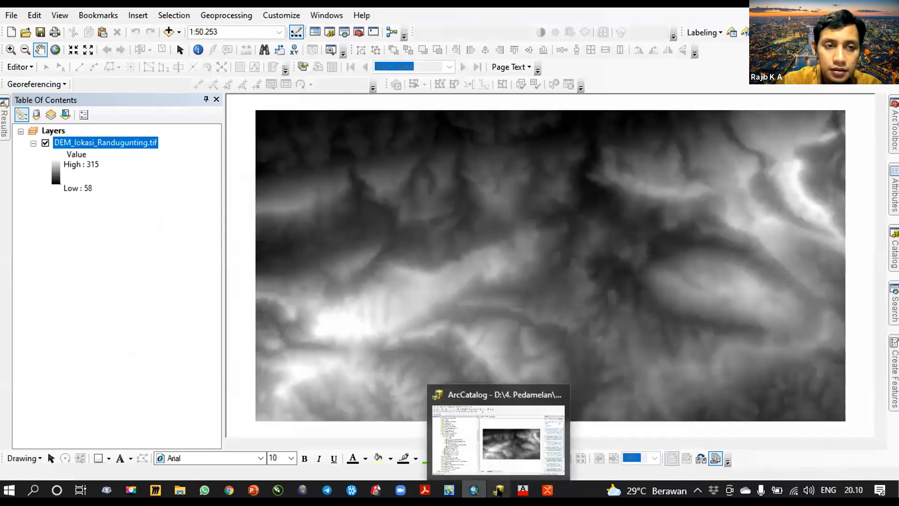
Add DTA_Randugunting.shp from the 30 ARCGIS untuk SDA folder in ArcCatalog to the ArcMap document.
left_click(498, 490)
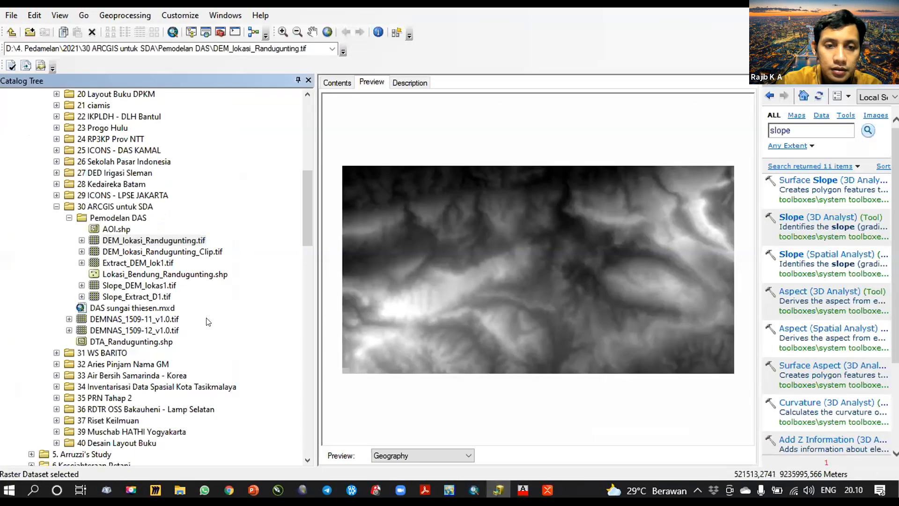
left_click(145, 340)
mouse_move(162, 341)
left_mouse_down()
mouse_move(219, 343)
mouse_move(474, 489)
mouse_move(117, 249)
mouse_move(106, 213)
mouse_move(120, 141)
mouse_move(132, 143)
left_mouse_up()
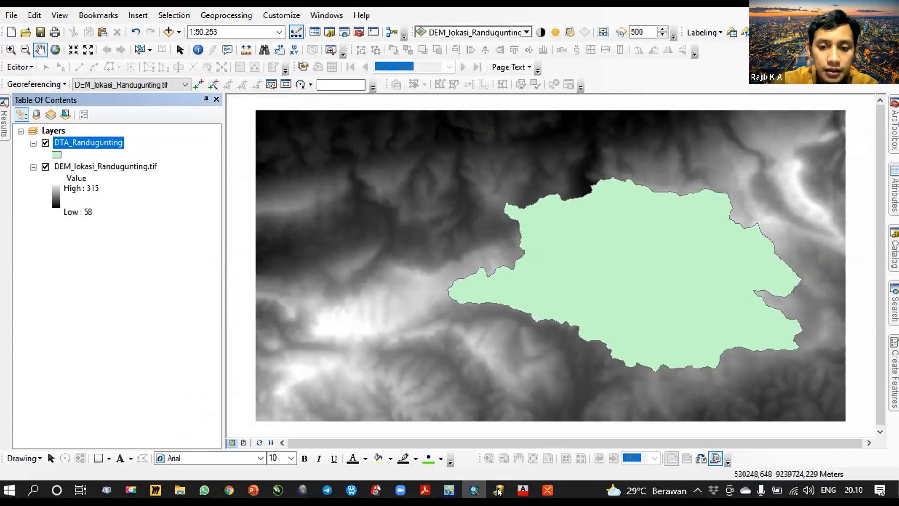
Check the cutting step in the mind map, search ArcMap for "raster clip" and open the Clip (Data Management) tool.
left_click(546, 490)
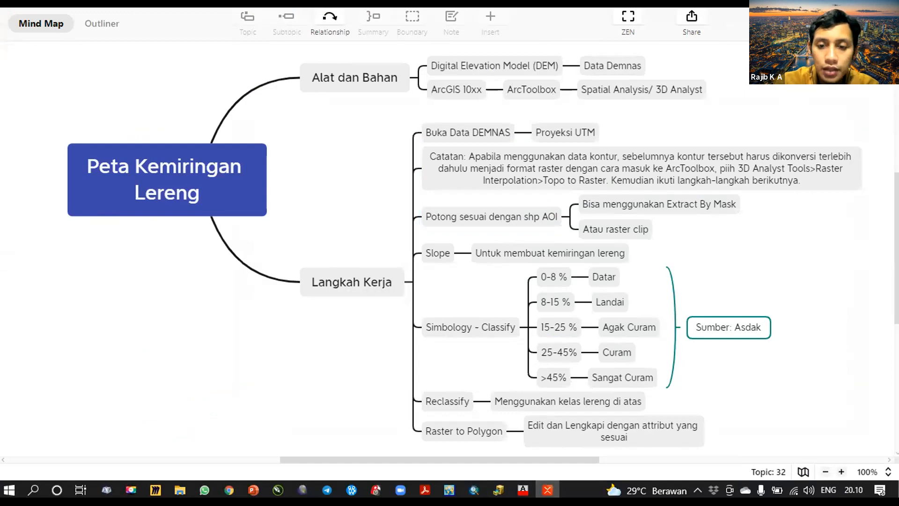
left_click(473, 489)
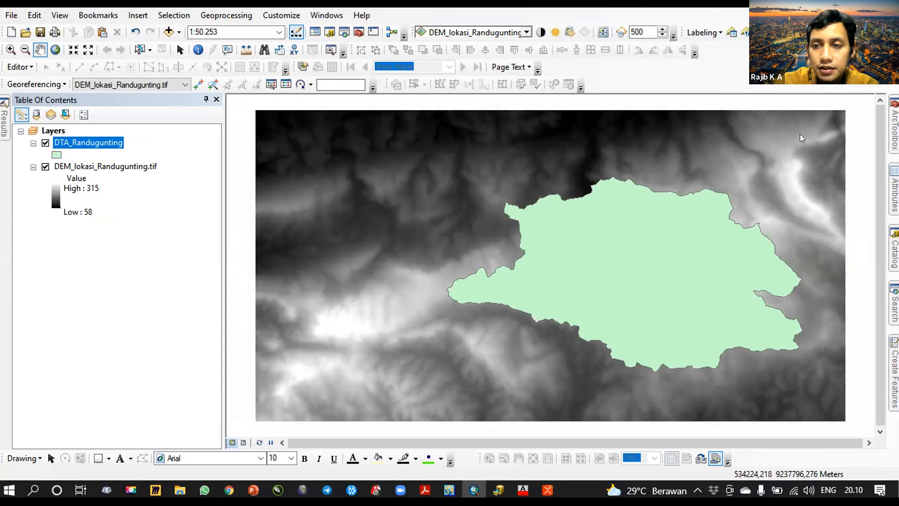
key("ctrl+f")
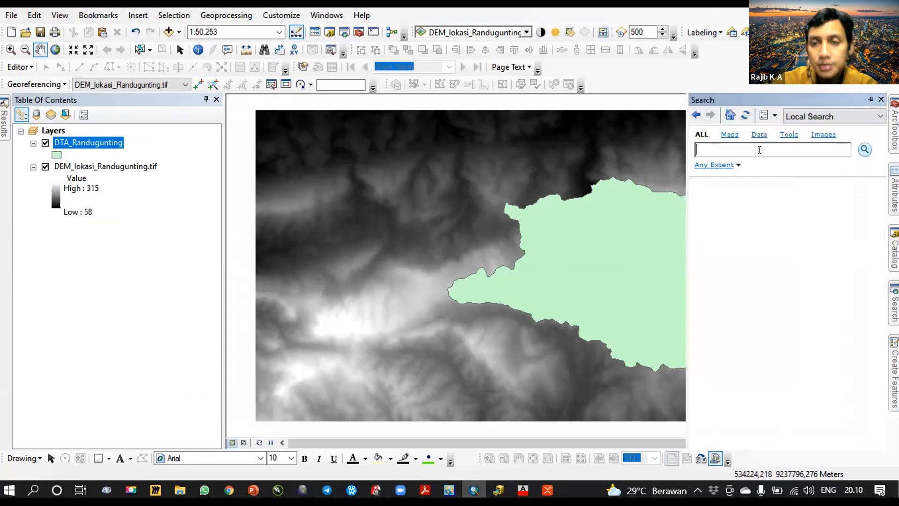
type("raster clip")
key("Return")
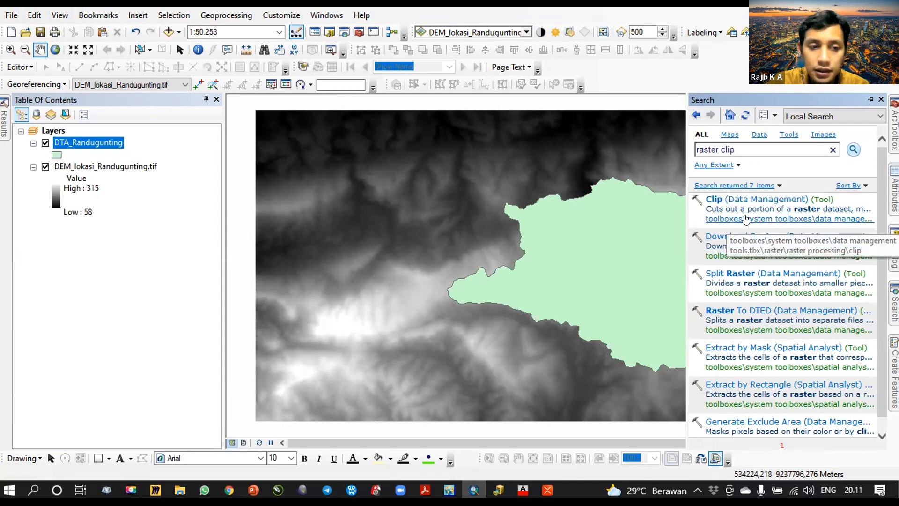
left_click(748, 219)
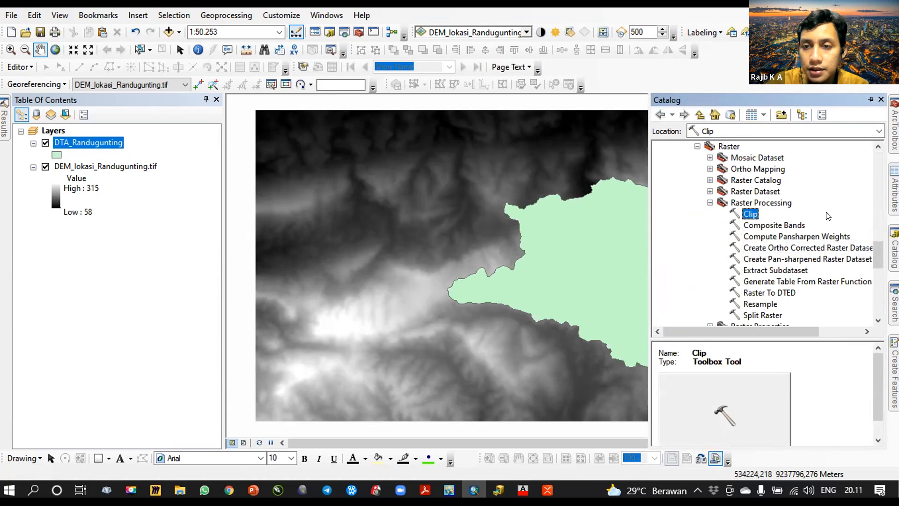
double_click(751, 213)
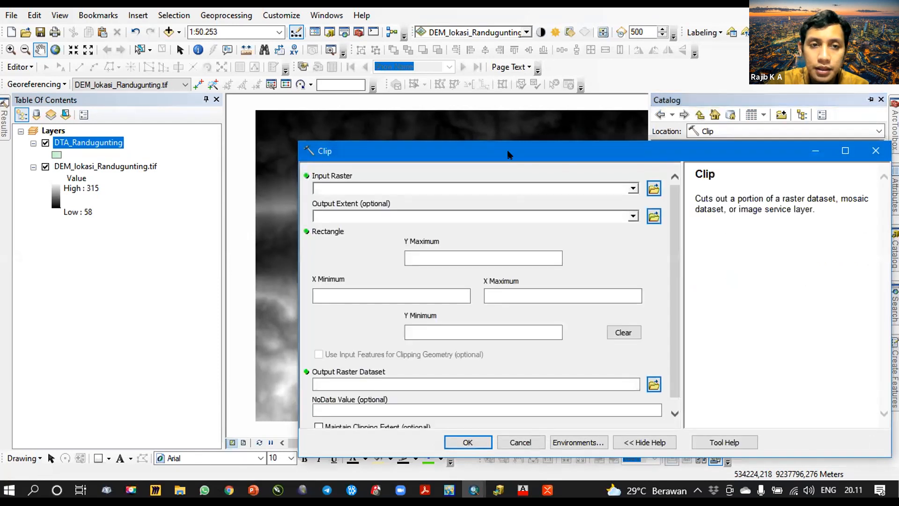
Clip DEM_lokasi_Randugunting.tif to the DTA_Randugunting extent, using the input features as clipping geometry.
left_click_drag(508, 155, 446, 113)
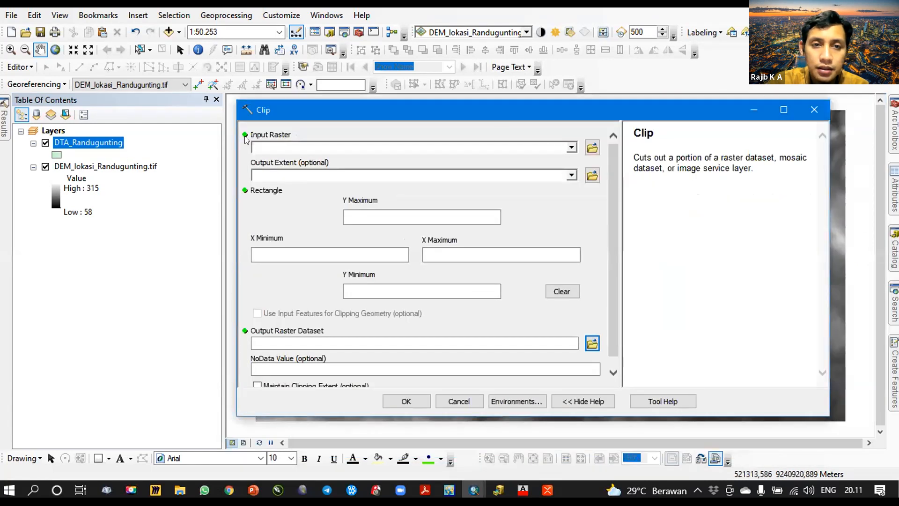
left_click(571, 148)
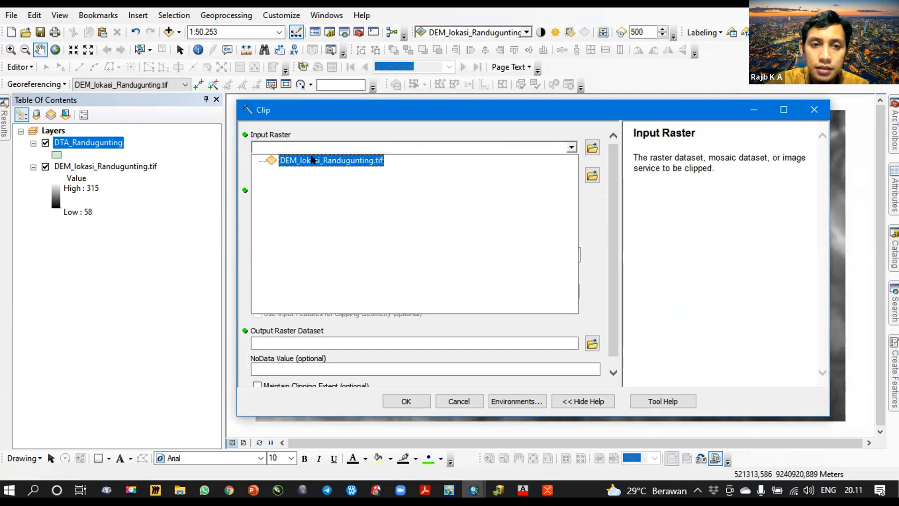
left_click(412, 161)
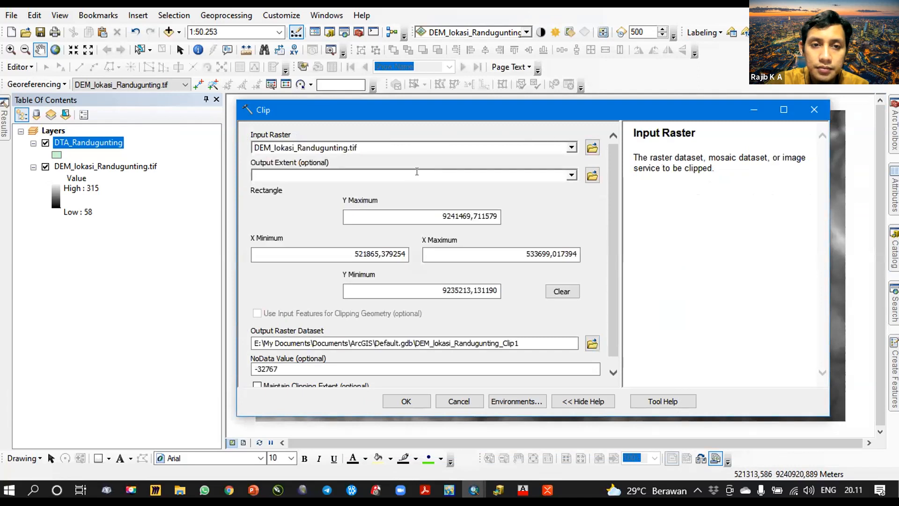
left_click(571, 176)
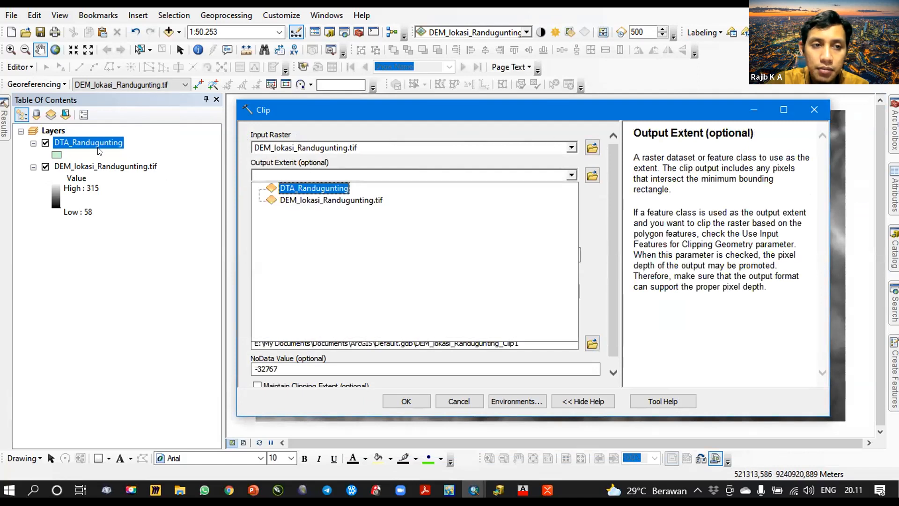
left_click(330, 190)
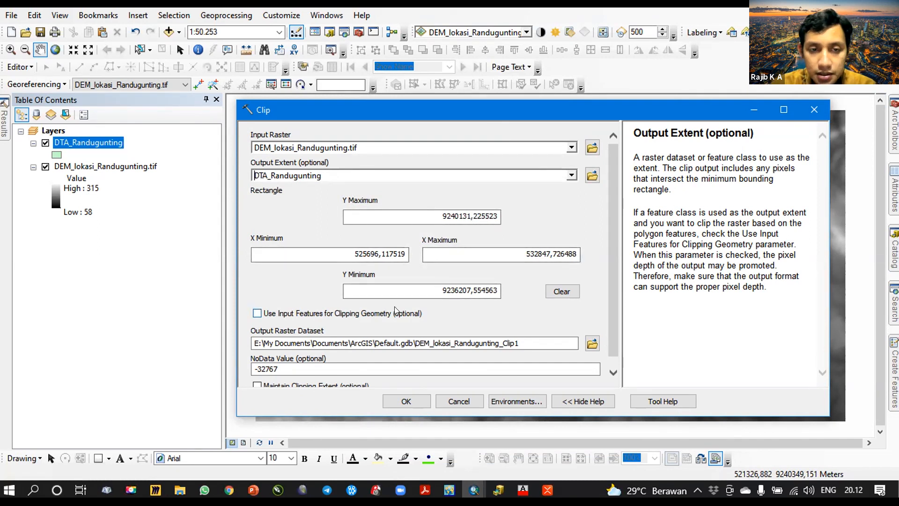
left_click(257, 313)
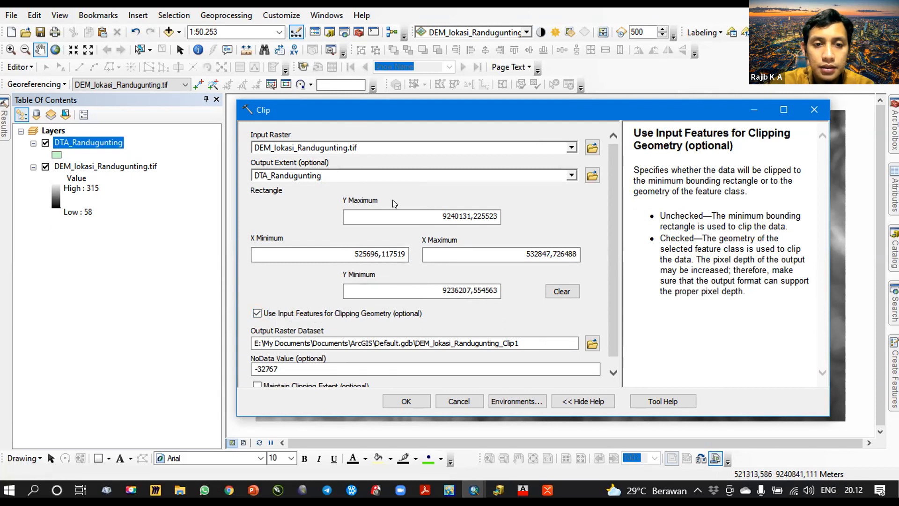
left_click_drag(360, 109, 349, 64)
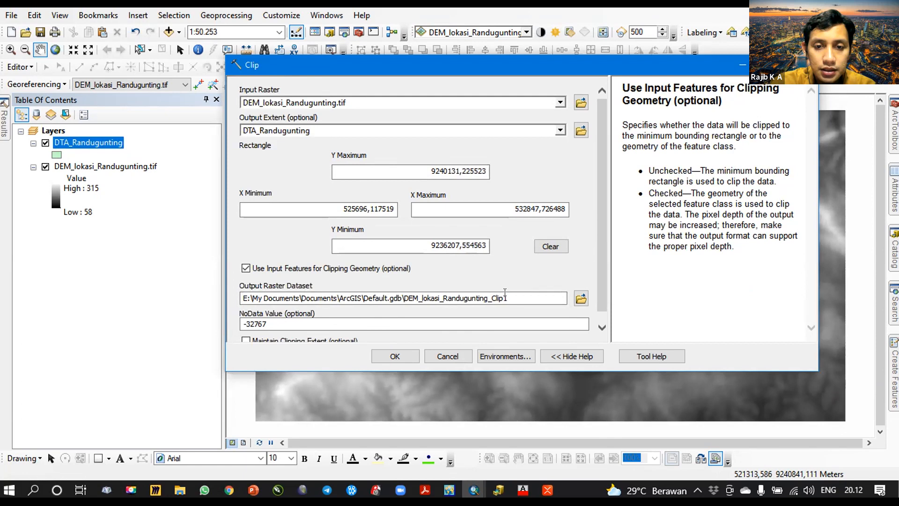
left_click(394, 356)
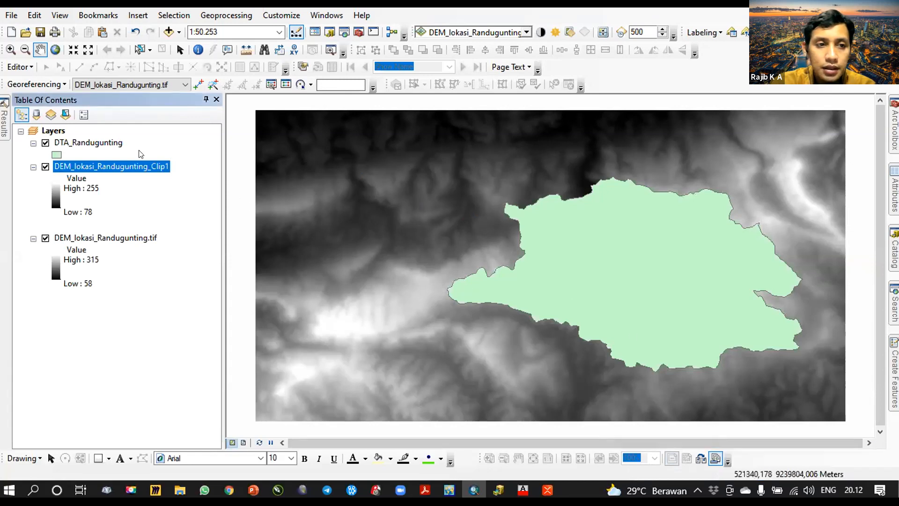
Hide the DTA_Randugunting and DEM_lokasi_Randugunting.tif layers so that only the clipped DEM is displayed.
left_click(46, 142)
left_click(45, 238)
left_click_drag(622, 261, 518, 235)
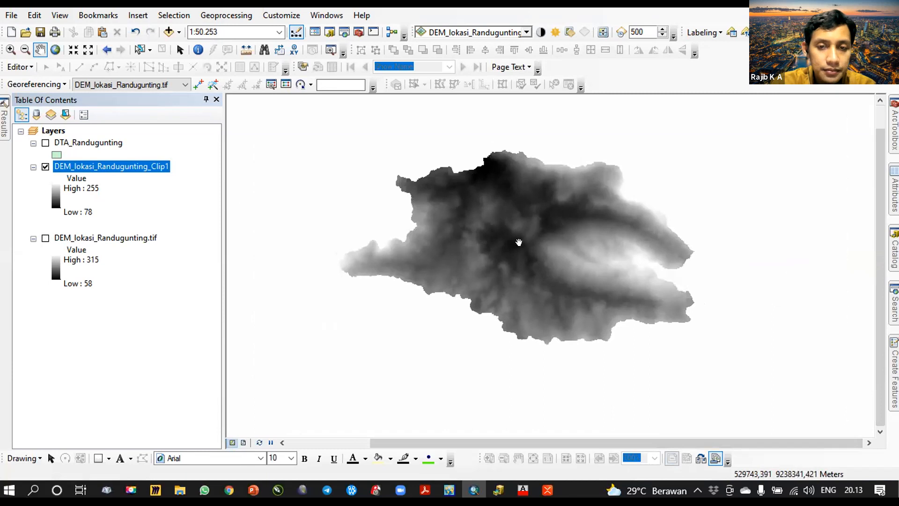
Show the DTA_Randugunting layer again and set its fill to no color.
left_click(45, 142)
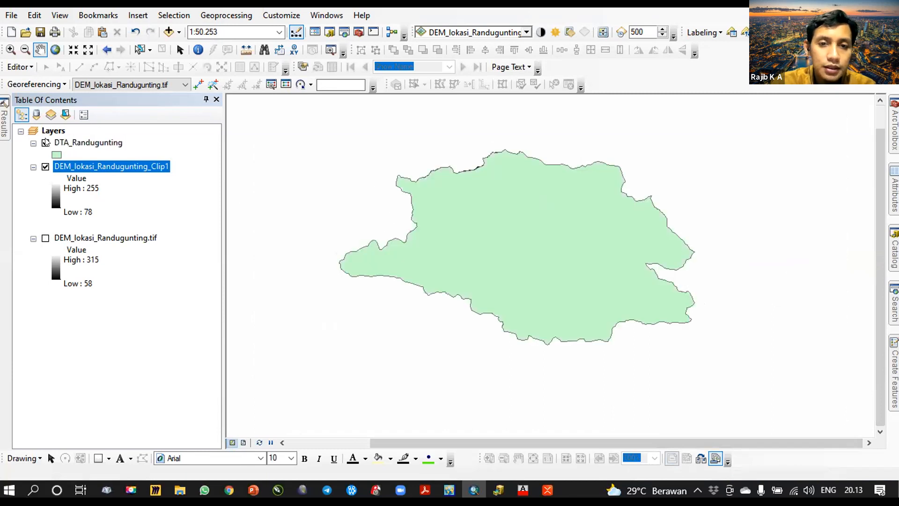
left_click(57, 155)
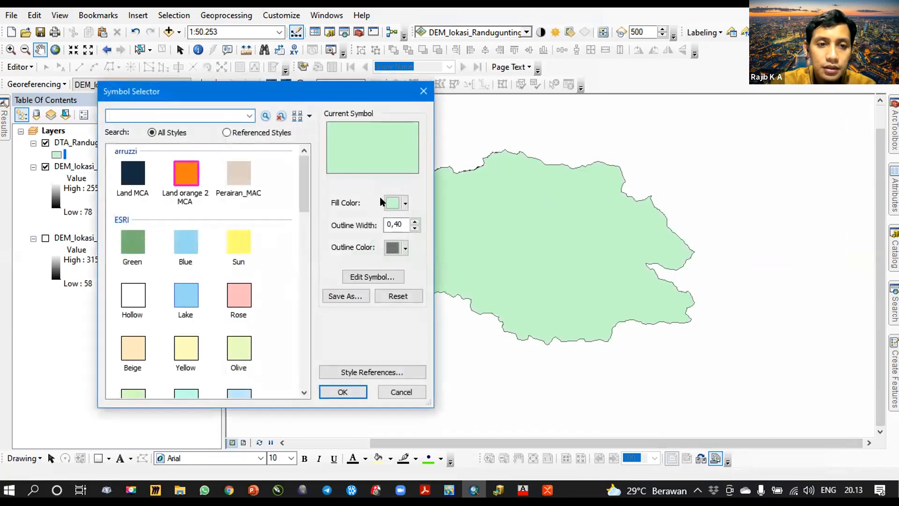
left_click(403, 203)
left_click(413, 225)
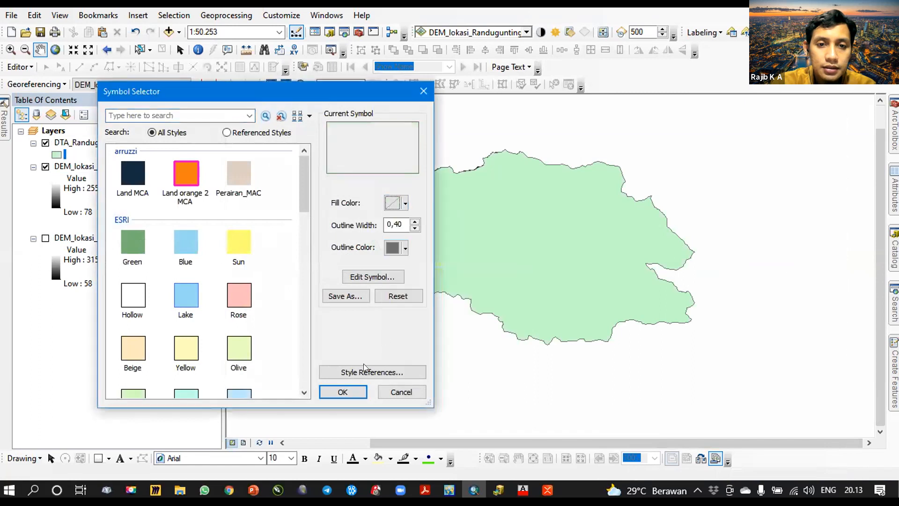
left_click(342, 392)
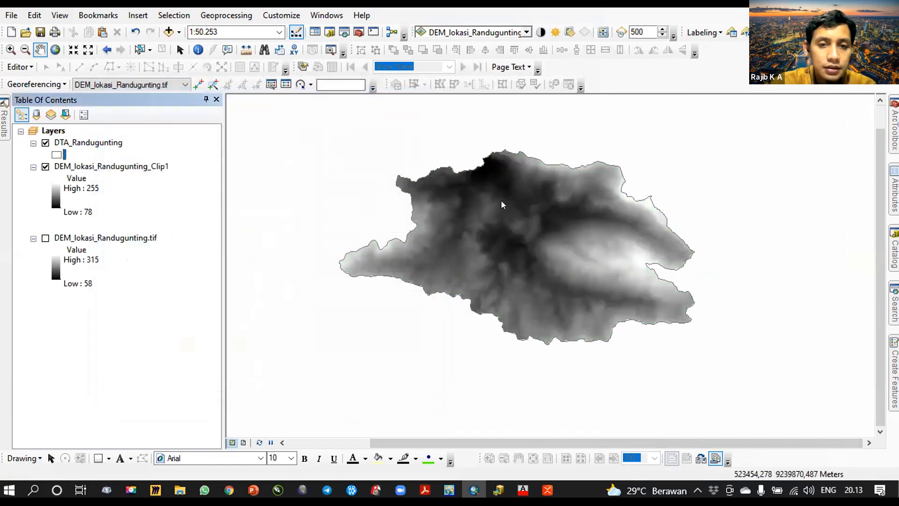
Give the DTA_Randugunting polygon a yellow outline with a width of 3 and hide the layer.
left_click(415, 222)
left_click(415, 222)
left_click(415, 222)
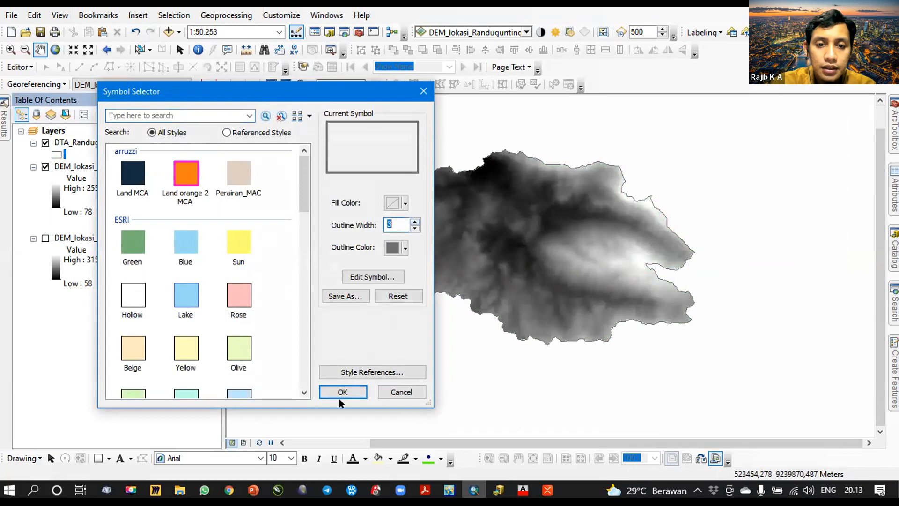
left_click(405, 248)
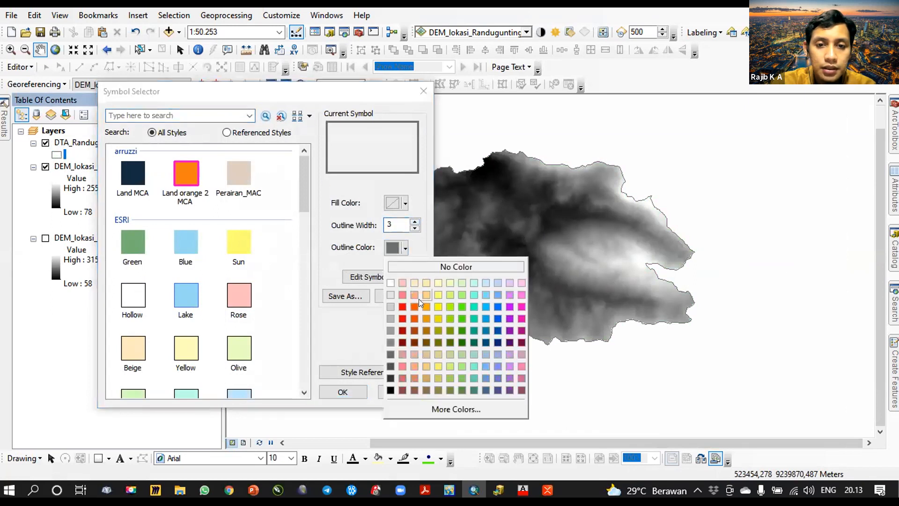
left_click(438, 306)
left_click(343, 392)
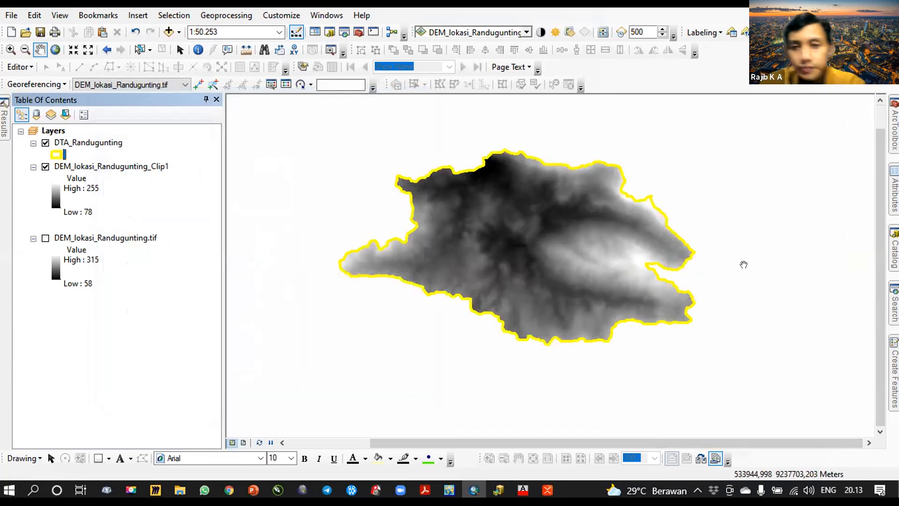
left_click(45, 142)
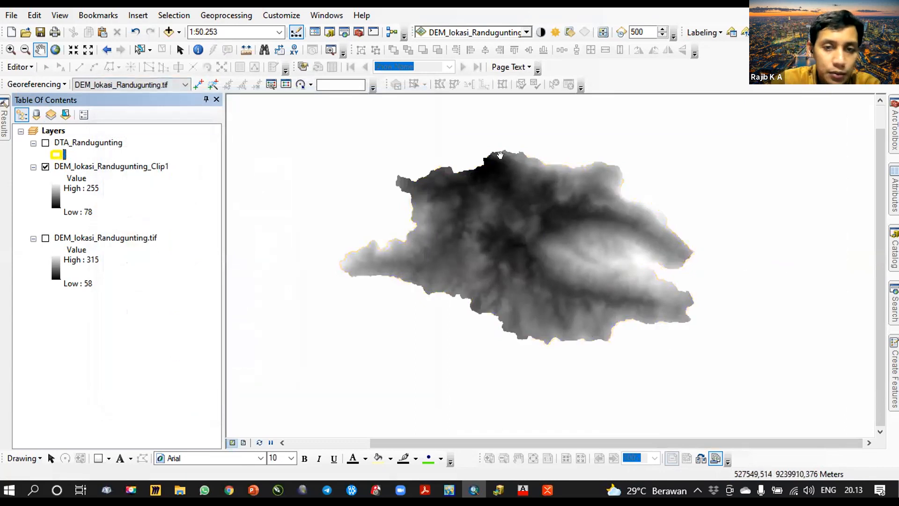
Check the workflow in the mind map, search the tools for slope, and open the Spatial Analyst Slope tool.
left_click(550, 489)
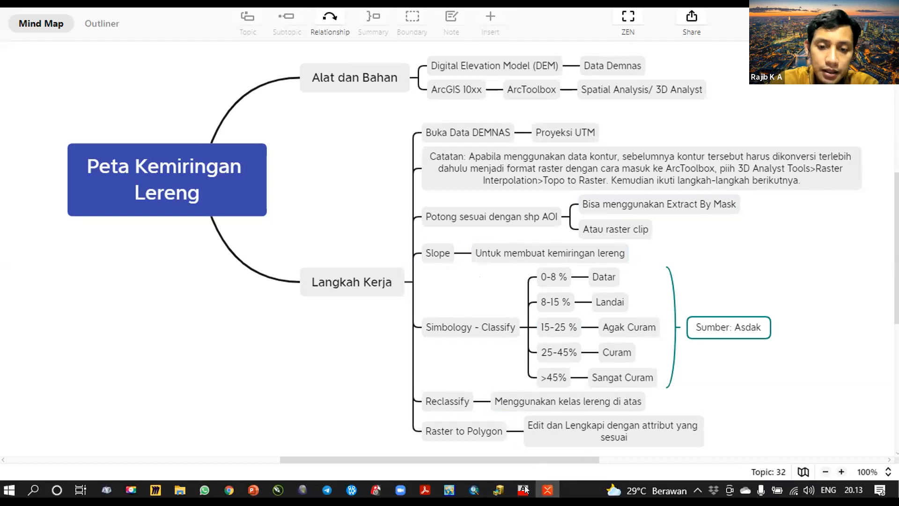
left_click(474, 489)
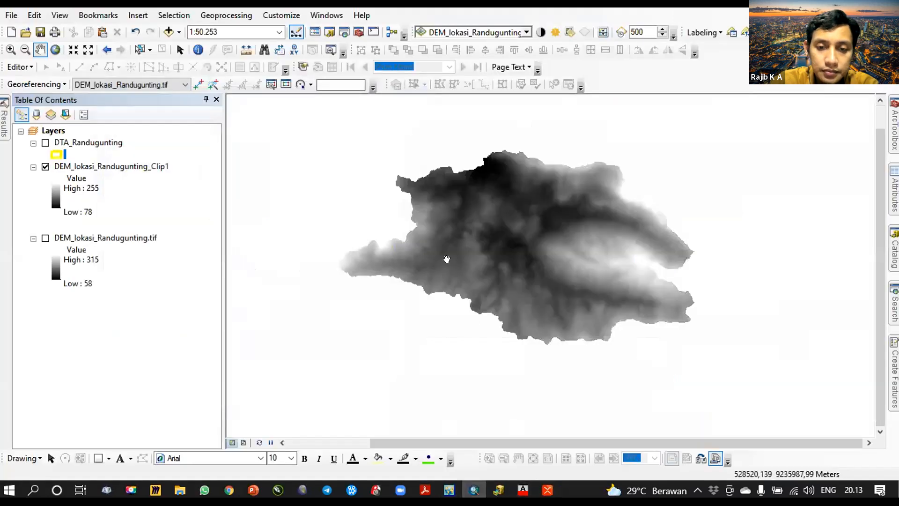
left_click(894, 304)
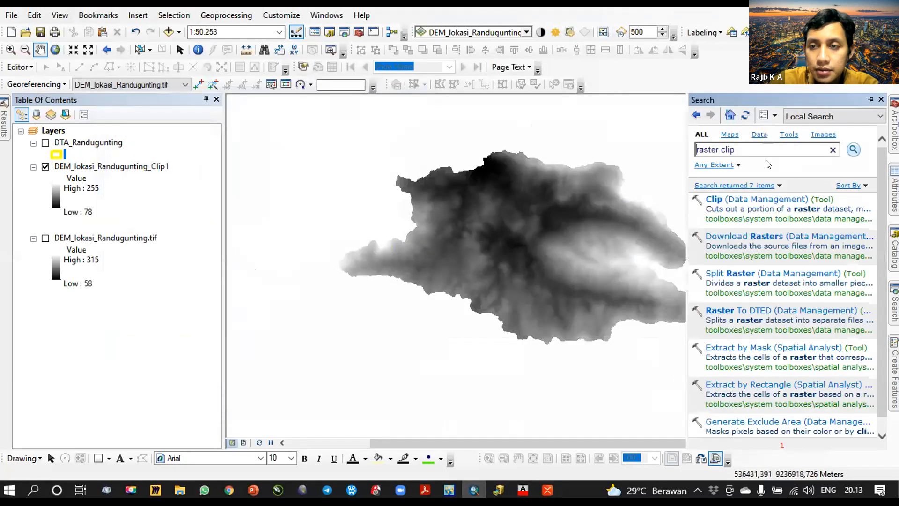
type("slop")
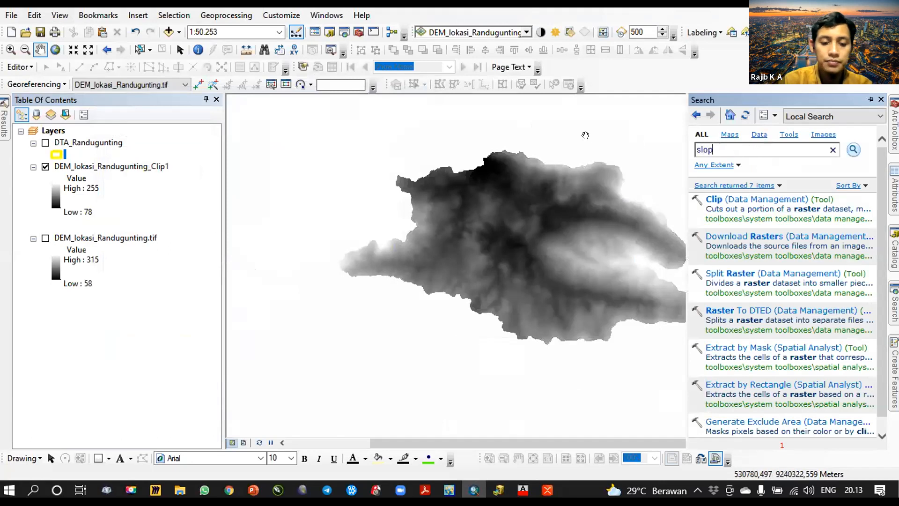
key("Return")
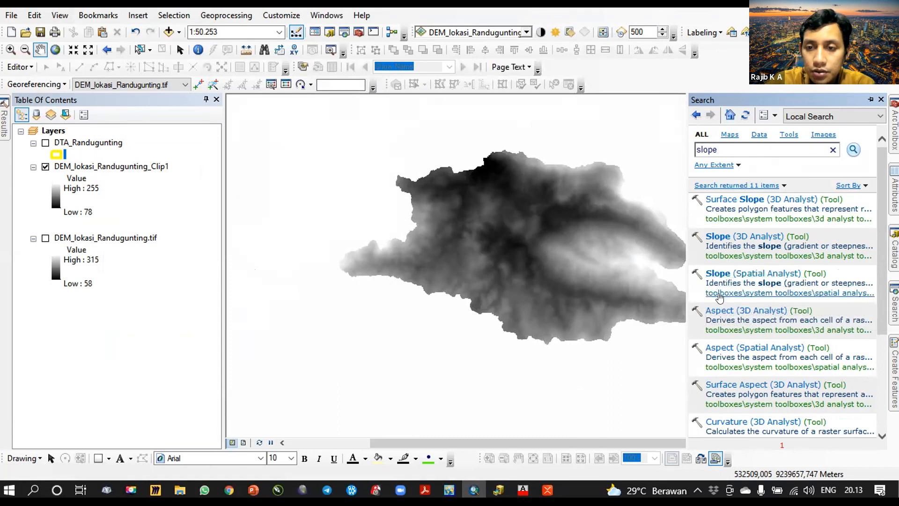
left_click(740, 292)
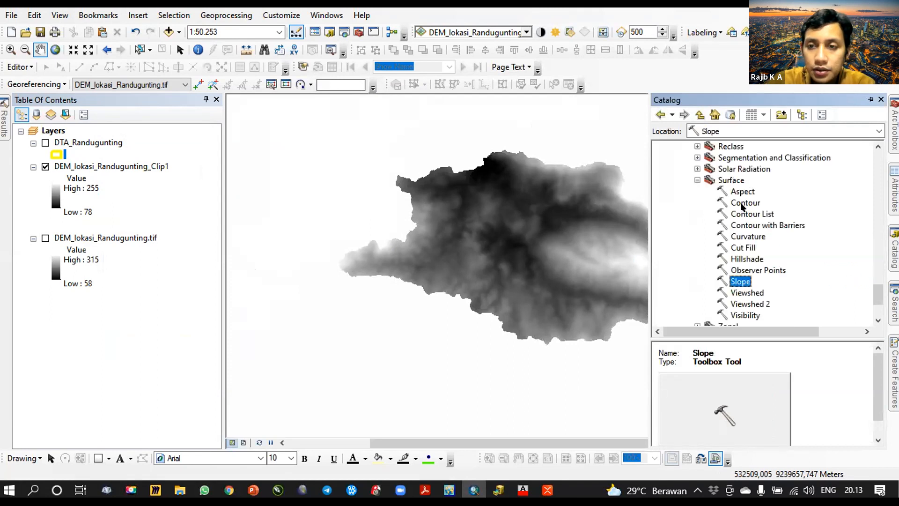
scroll(741, 206, "up", 5)
scroll(741, 206, "down", 6)
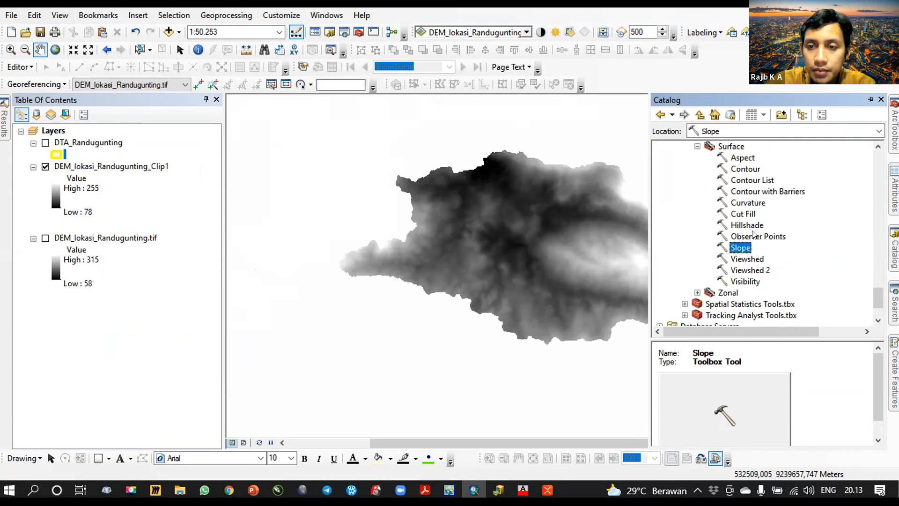
double_click(740, 247)
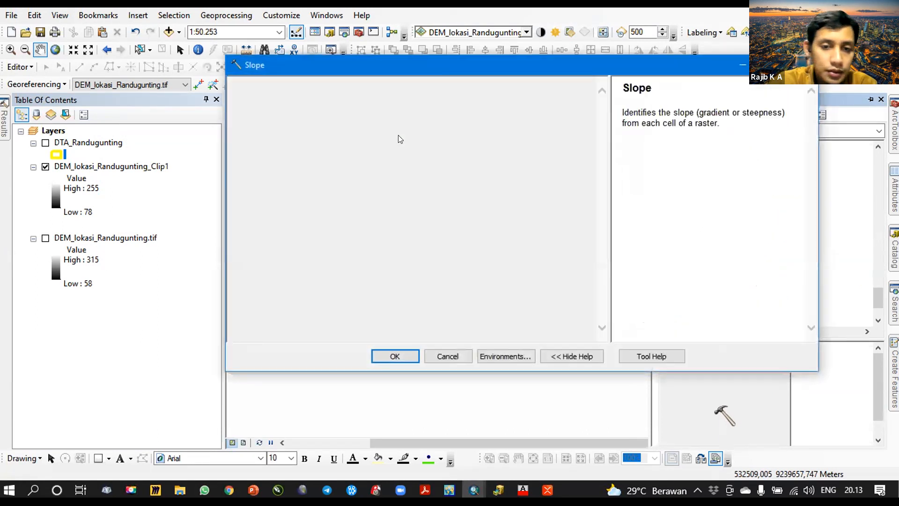
Use DEM_lokasi_Randugunting_Clip1 as the Slope input raster and look through the output measurement options.
left_click(558, 101)
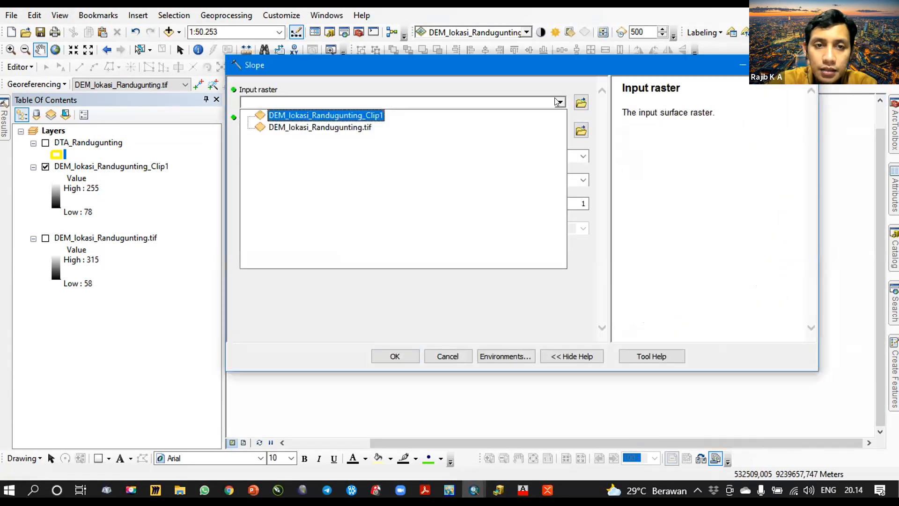
left_click(344, 116)
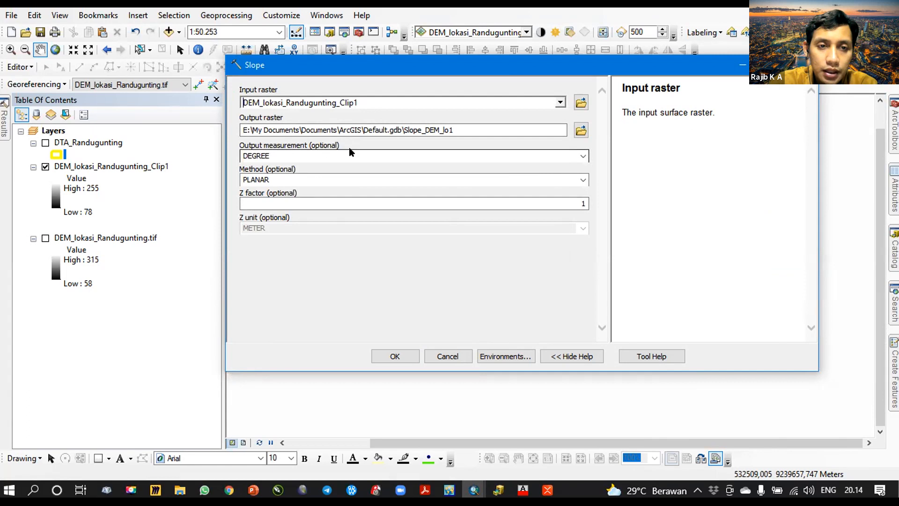
left_click(583, 156)
left_click(426, 270)
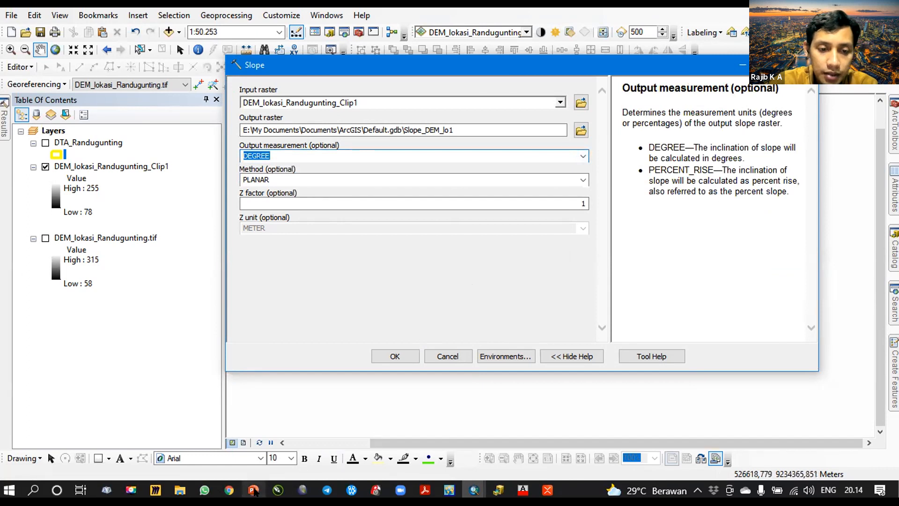
Switch to the PowerPoint presentation and find the slide comparing slope expressed in degrees and in percent.
left_click(253, 490)
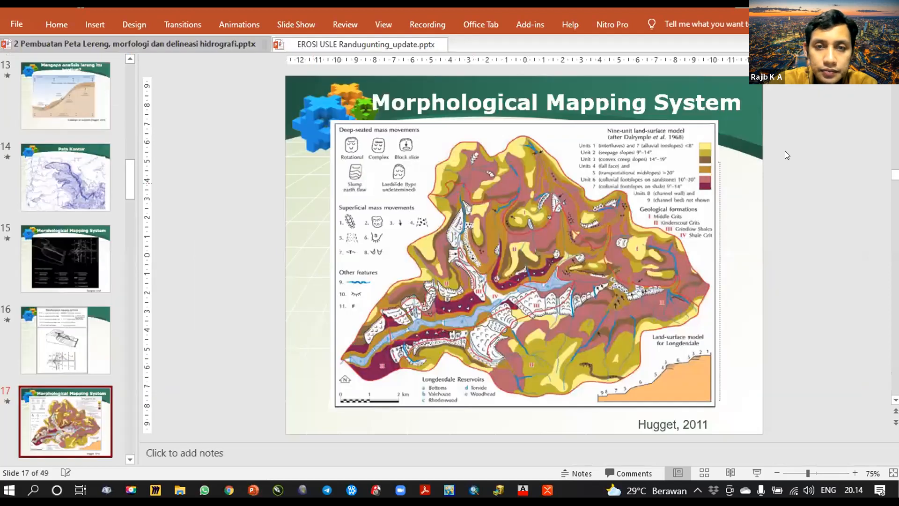
left_click(52, 177)
scroll(48, 177, "up", 10)
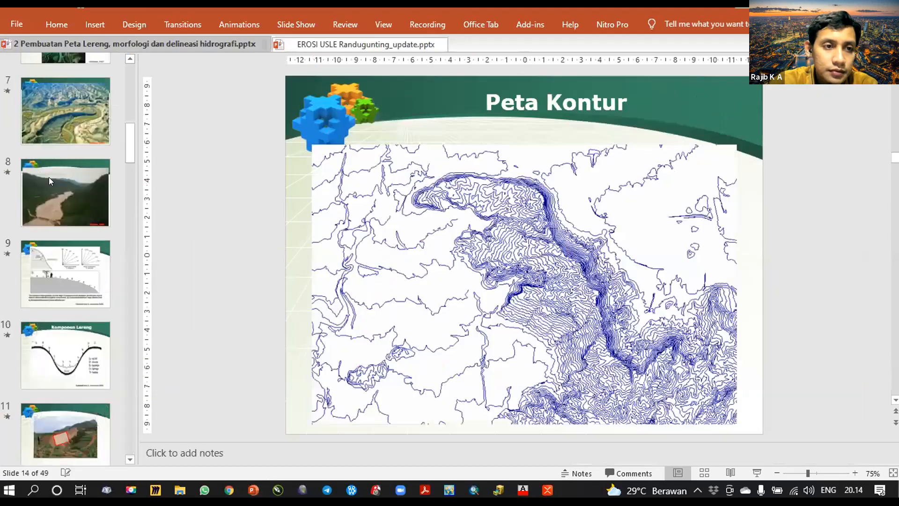
scroll(49, 179, "down", 10)
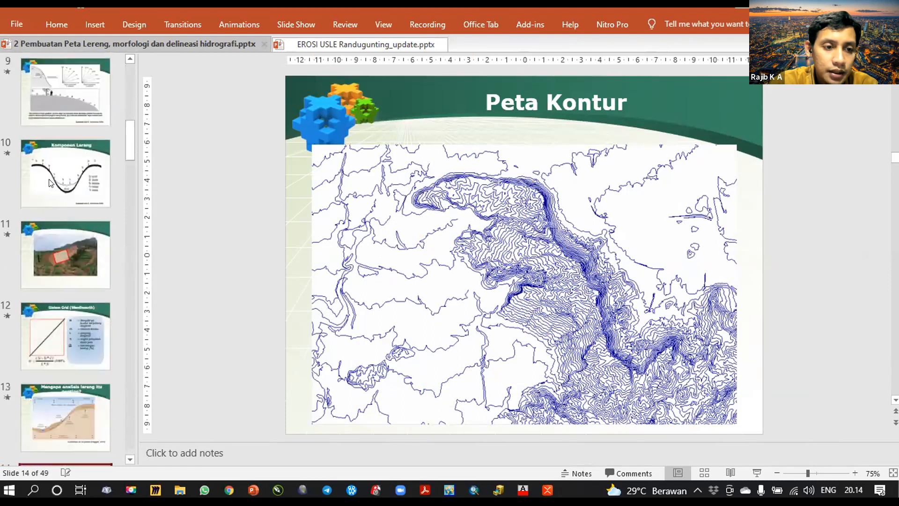
scroll(68, 181, "down", 5)
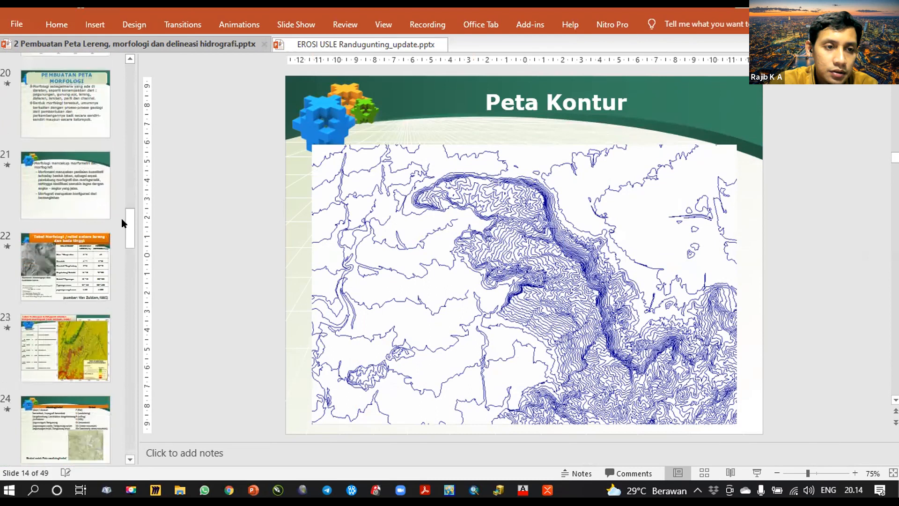
scroll(122, 220, "down", 5)
scroll(89, 283, "down", 6)
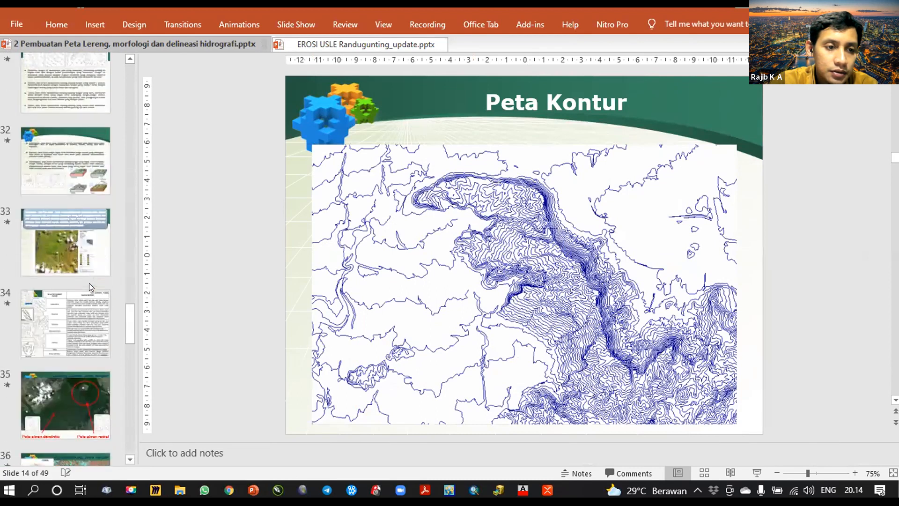
scroll(89, 283, "down", 9)
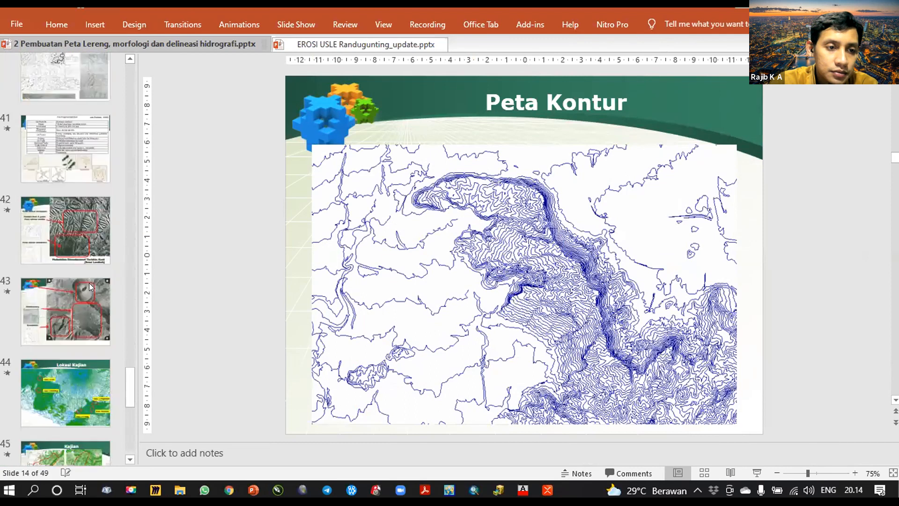
scroll(91, 286, "down", 5)
scroll(90, 286, "up", 9)
scroll(91, 285, "up", 6)
scroll(91, 279, "up", 6)
scroll(89, 278, "up", 6)
scroll(89, 278, "up", 5)
scroll(89, 282, "up", 7)
left_click(77, 288)
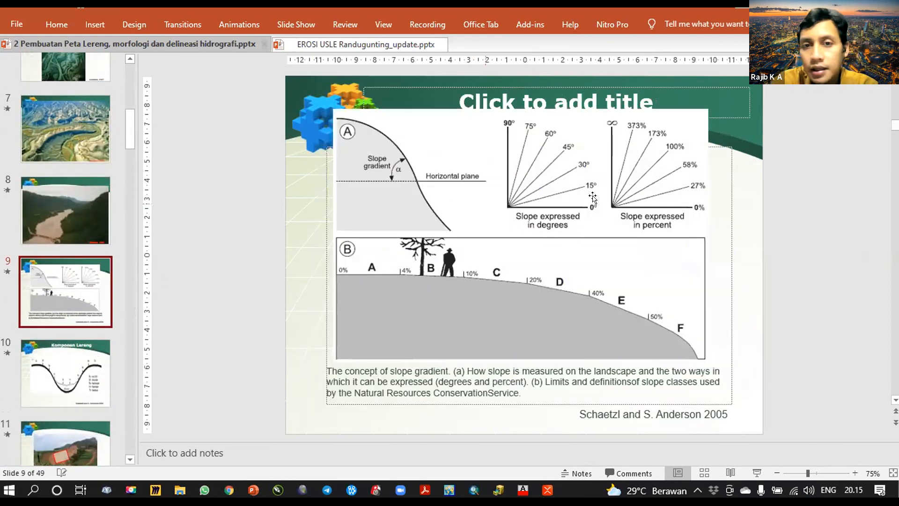
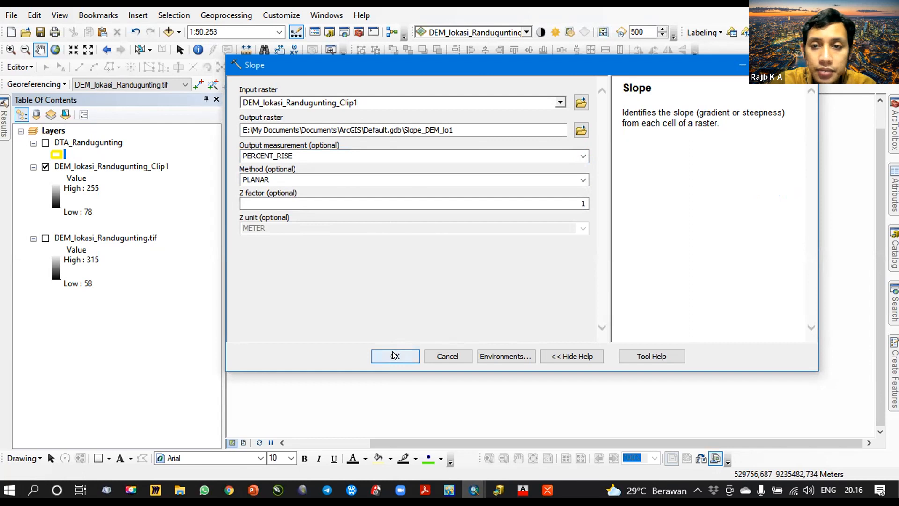
Run the Slope tool with PERCENT_RISE output measurement and the PLANAR method, and hide the clipped DEM layer.
left_click(395, 356)
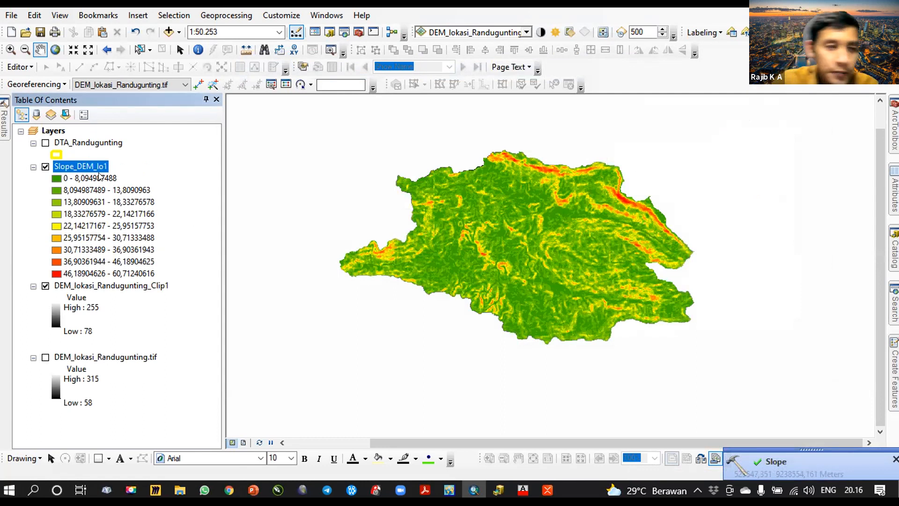
left_click(46, 285)
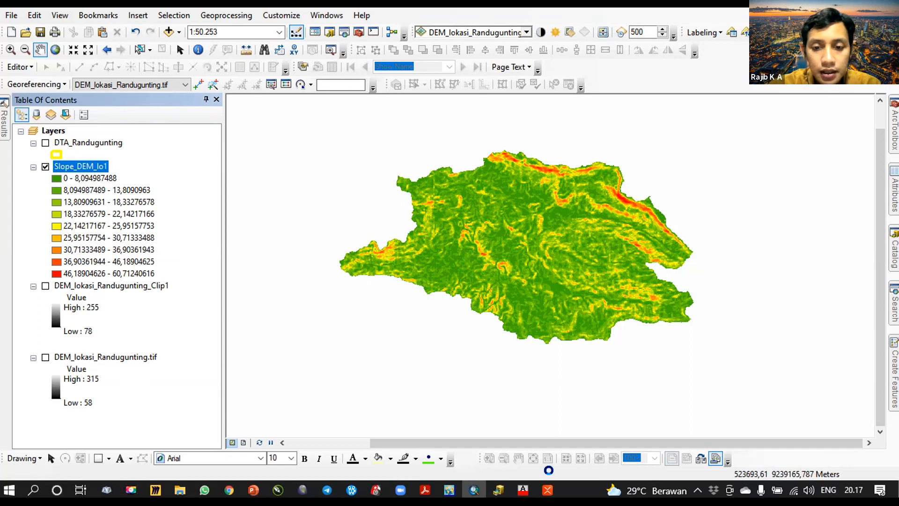
Set the slope layer's classified symbology to 5 classes, following the slope classes in the mind map.
key("alt+Tab")
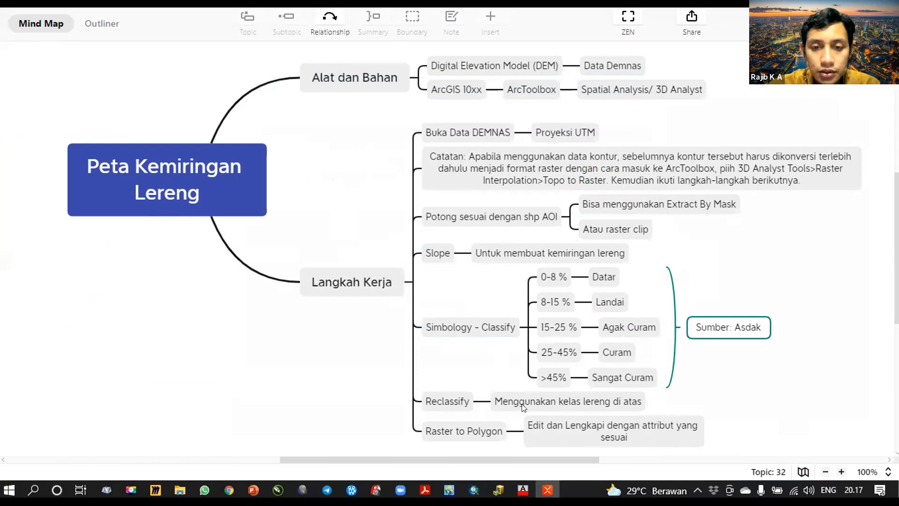
left_click(546, 492)
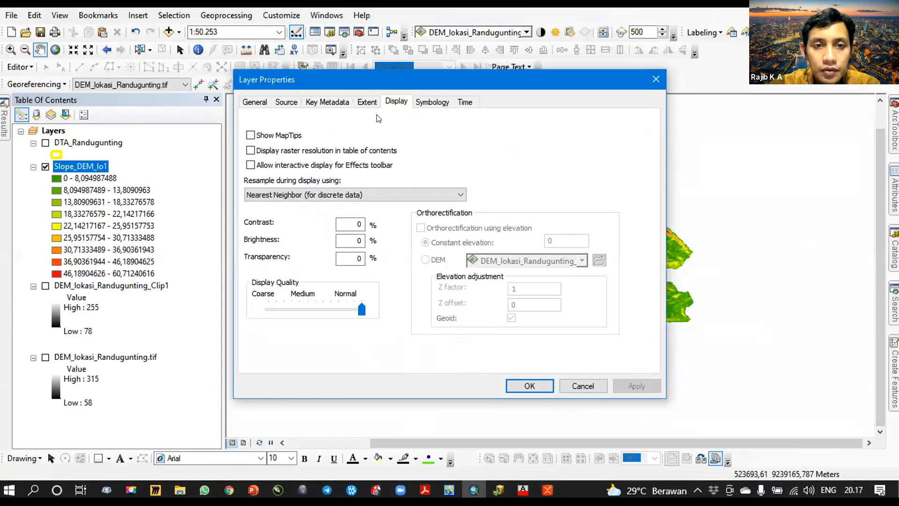
left_click(431, 102)
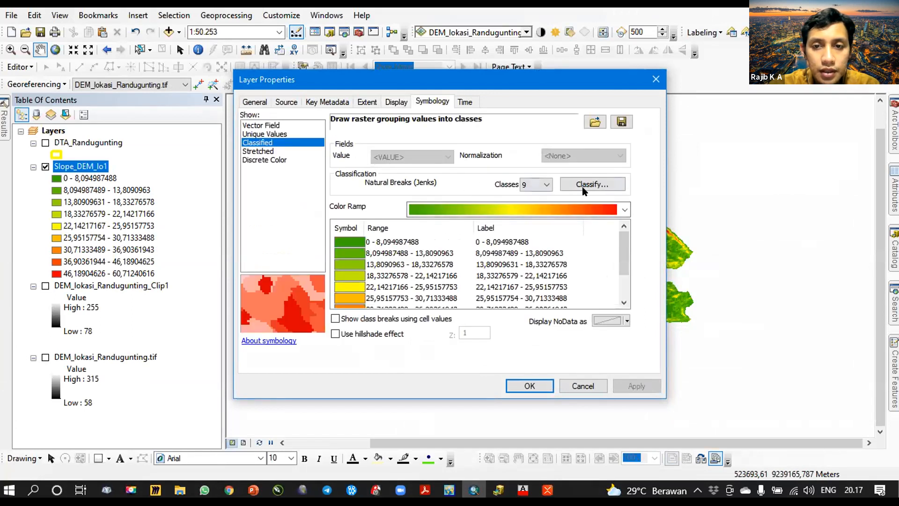
left_click(596, 184)
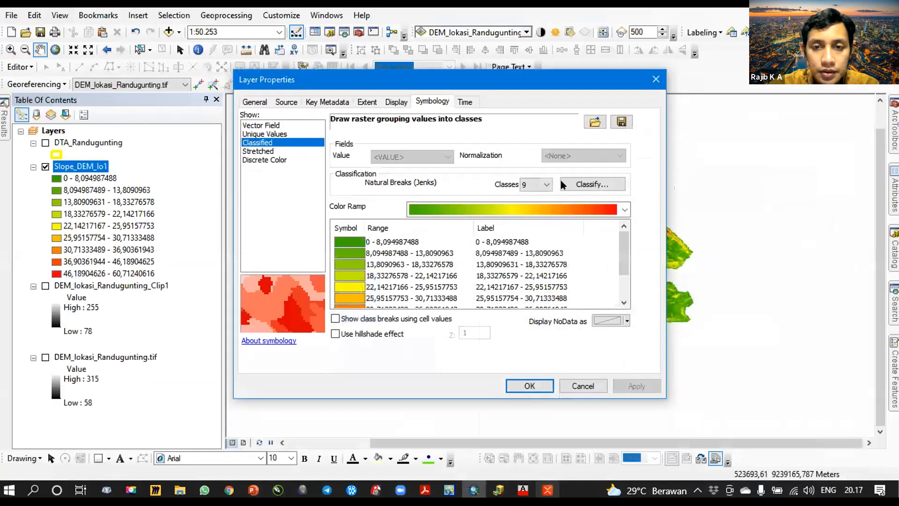
left_click(539, 184)
left_click(531, 213)
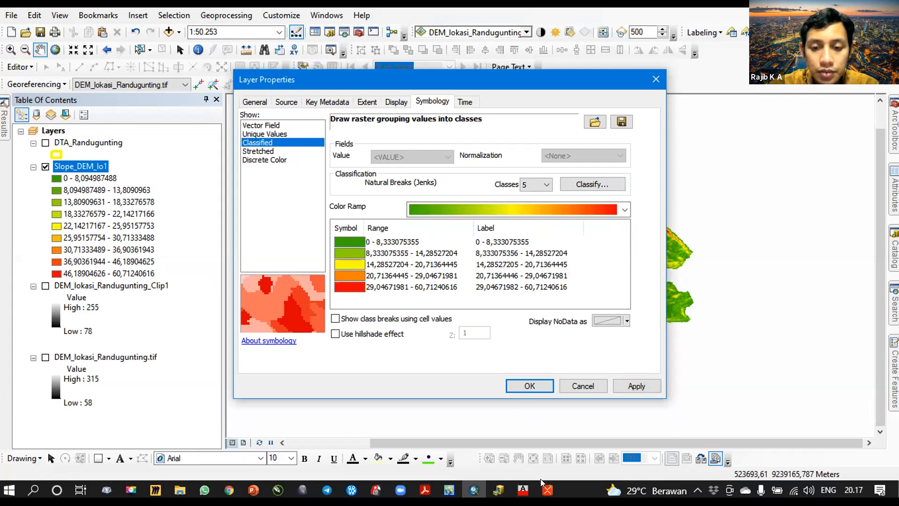
left_click(547, 489)
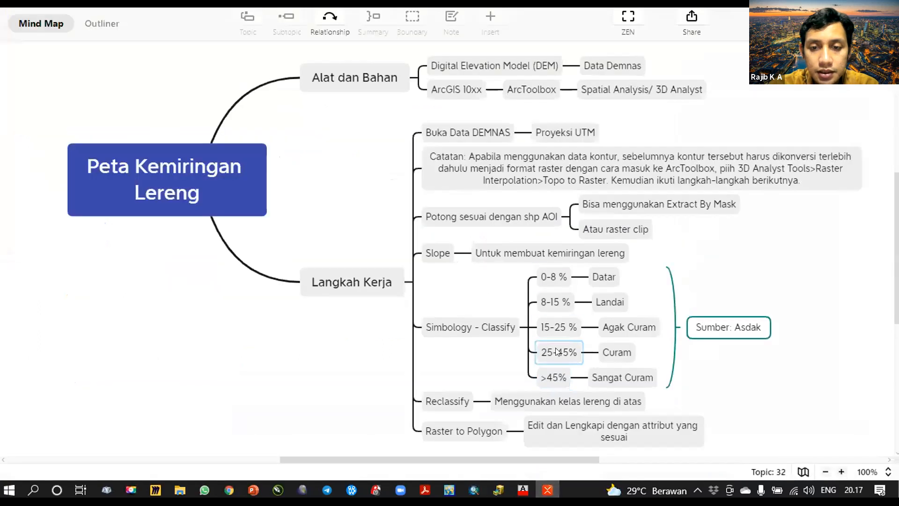
left_click(547, 490)
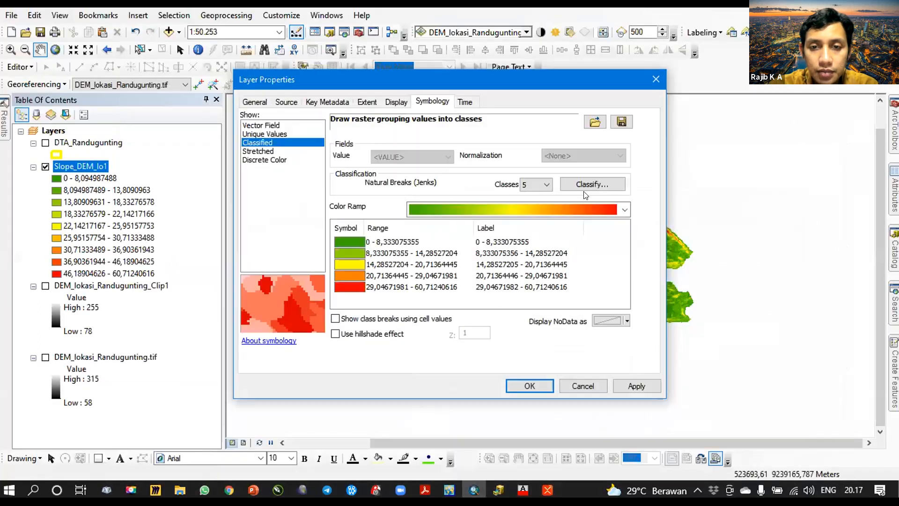
Set the first four class break values of the slope layer's classification to 8, 15, 25 and 45.
left_click(617, 184)
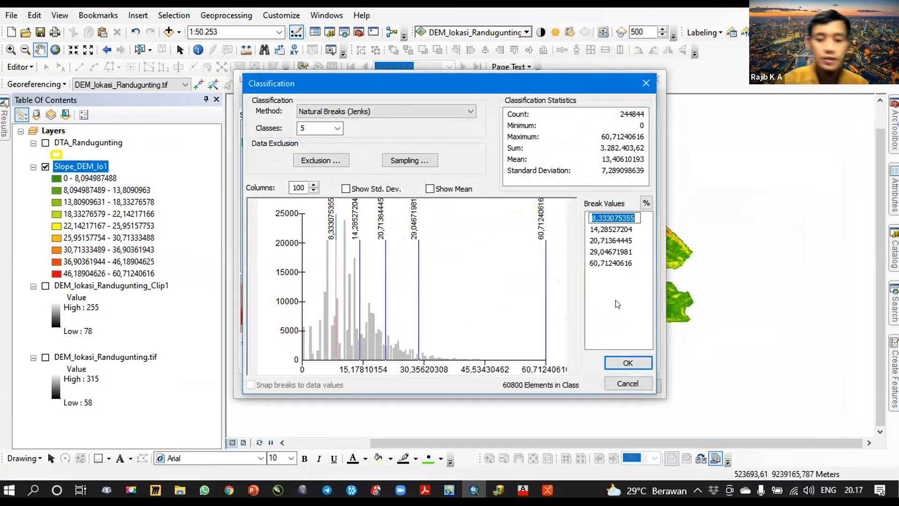
type("8")
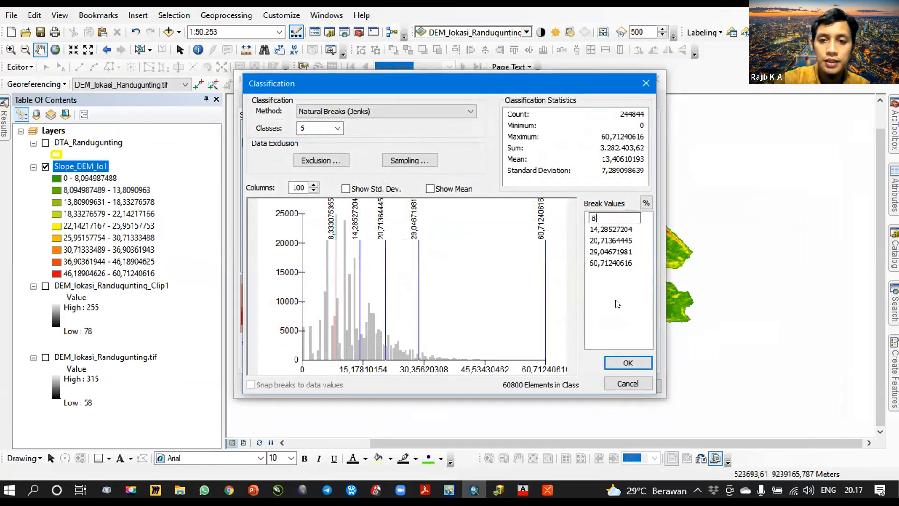
key("Return")
left_click(614, 229)
type("15")
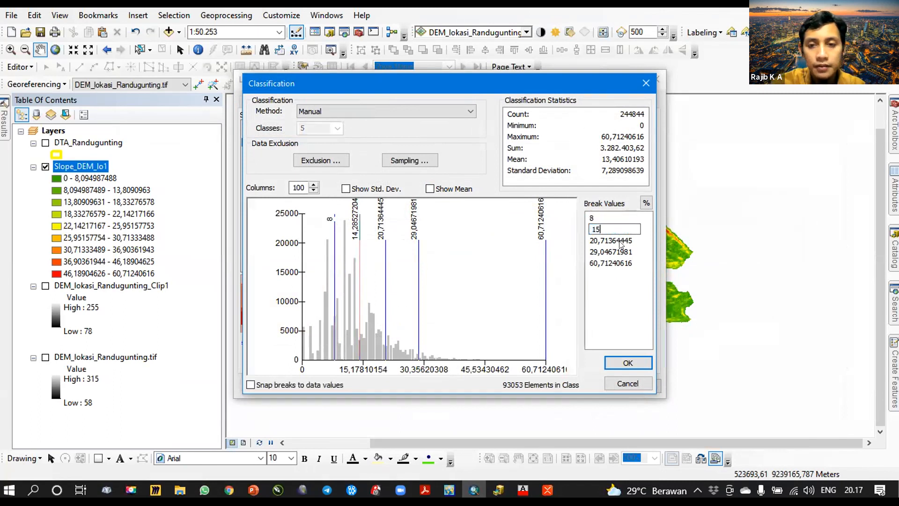
key("Return")
left_click(617, 240)
type("25")
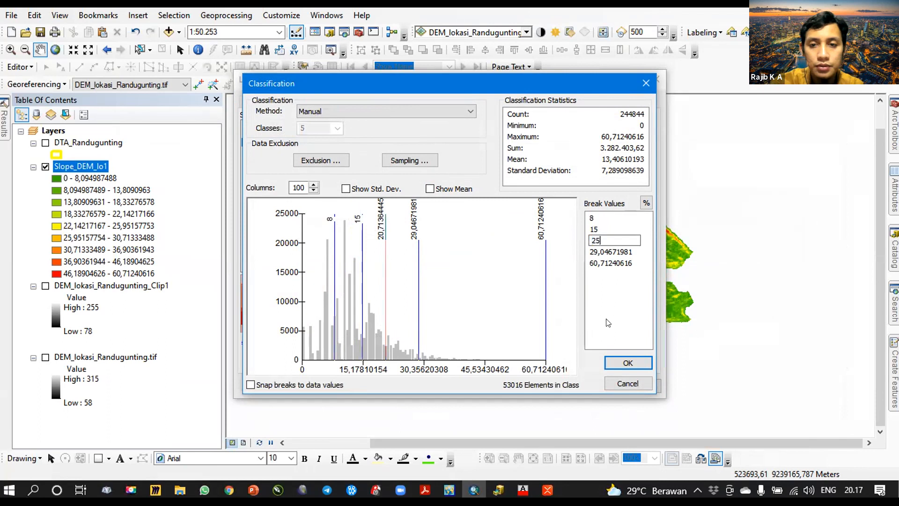
key("Return")
left_click(614, 252)
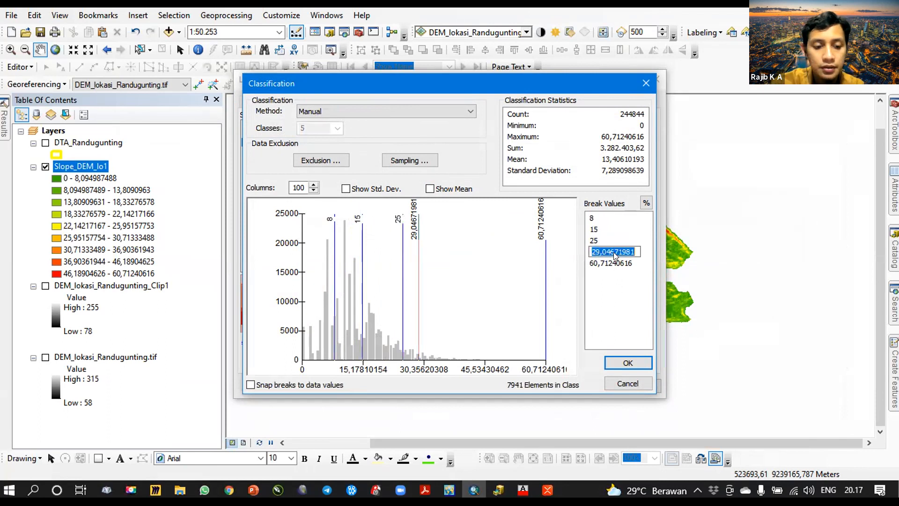
type("45")
key("Return")
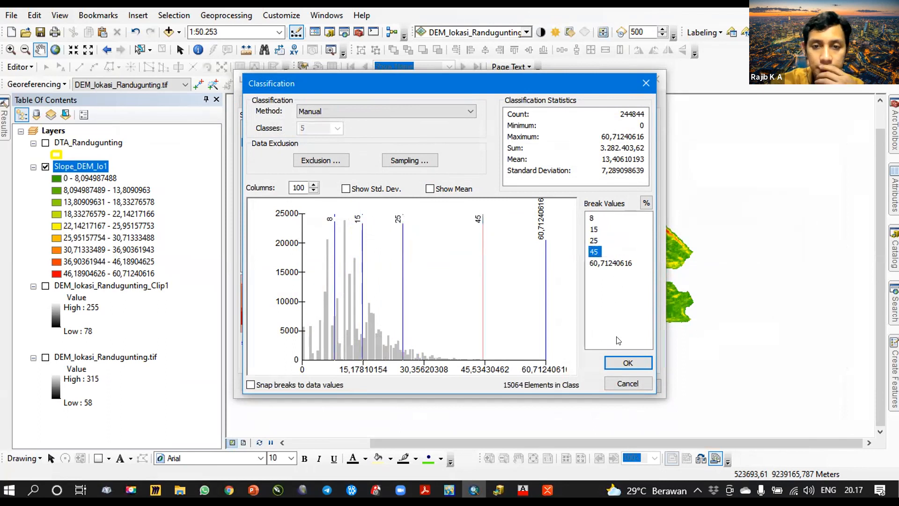
Compare the break values with the slope classes in the mind map and accept the manual classification.
left_click(551, 490)
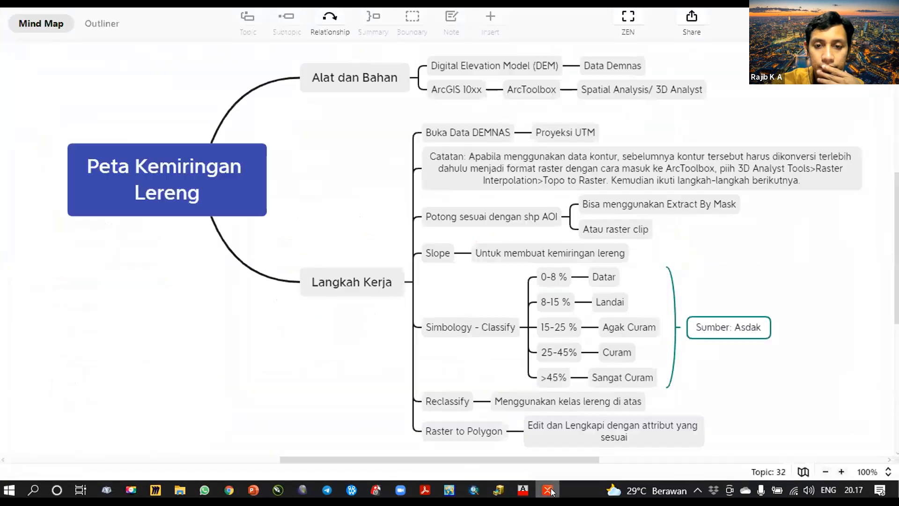
key("alt+Tab")
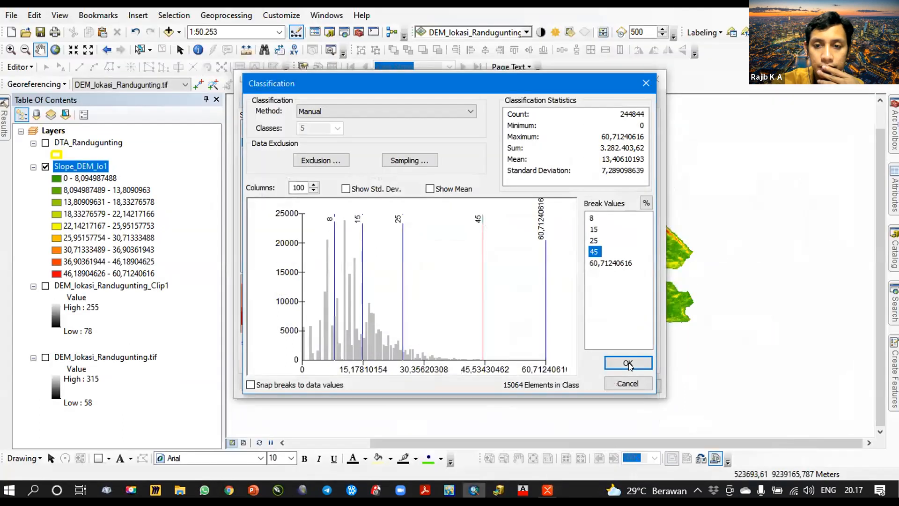
left_click(628, 361)
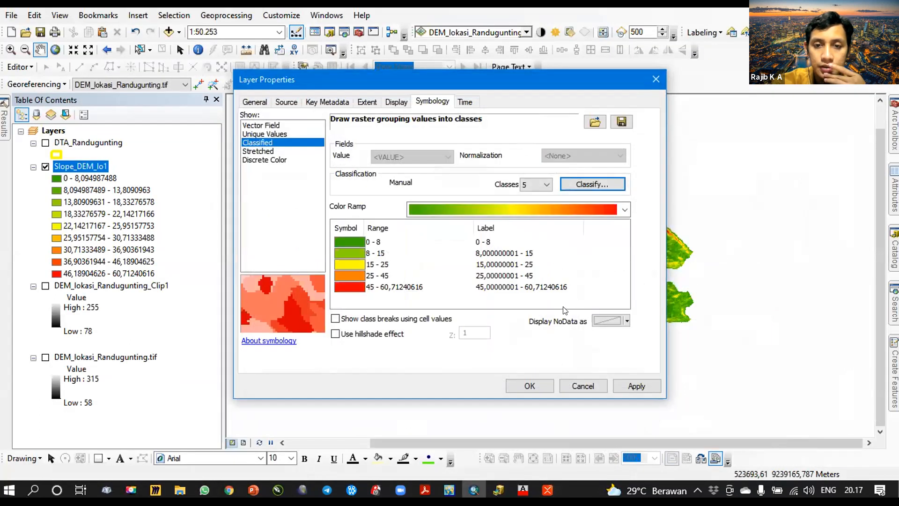
Format the slope class labels as numeric values rounded to 1 decimal place.
right_click(501, 226)
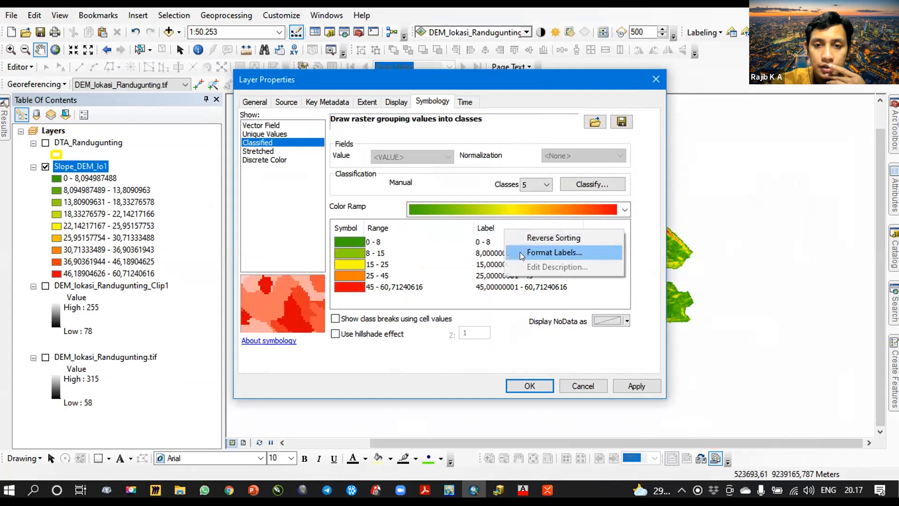
left_click(546, 254)
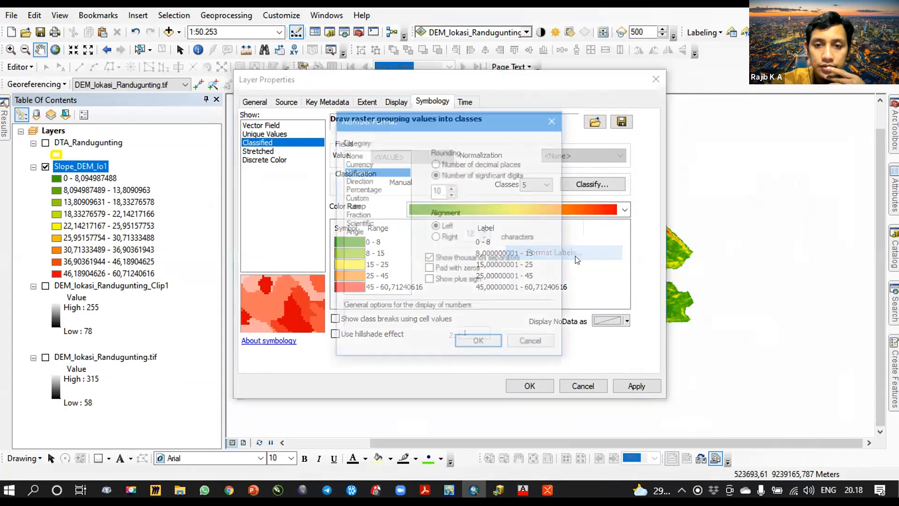
left_click(436, 174)
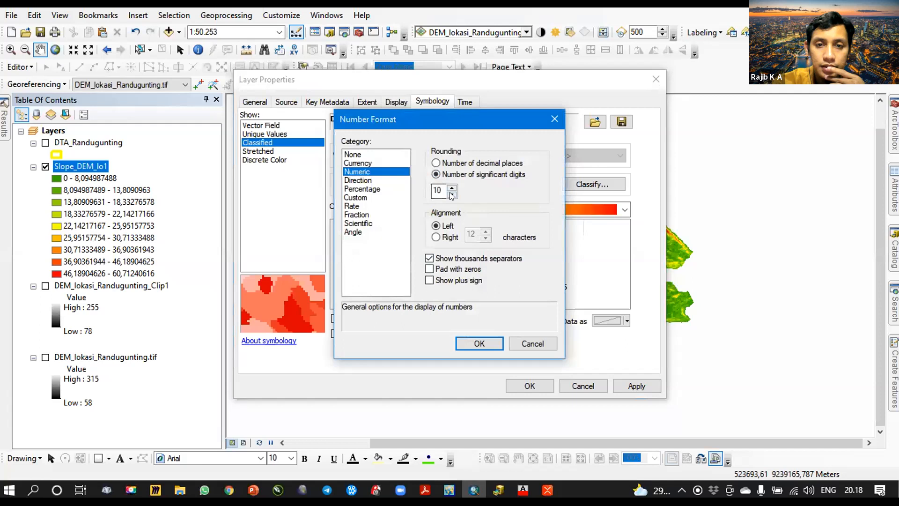
double_click(439, 190)
type("1")
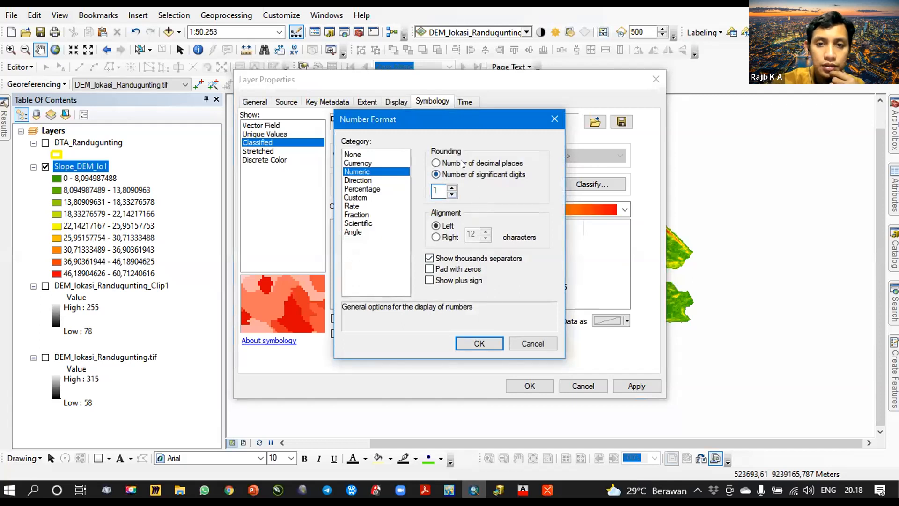
left_click(478, 342)
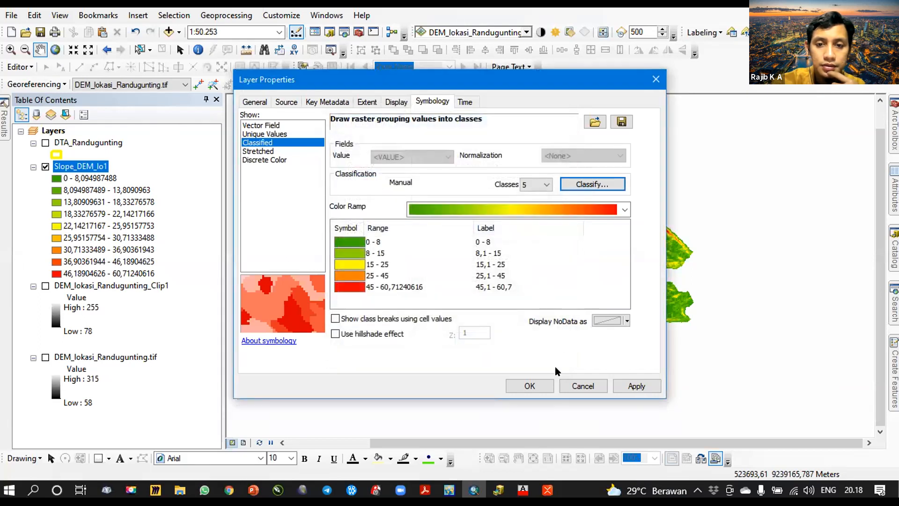
Relabel the steepest slope class as >45 and apply the symbology to the slope layer.
left_click(498, 286)
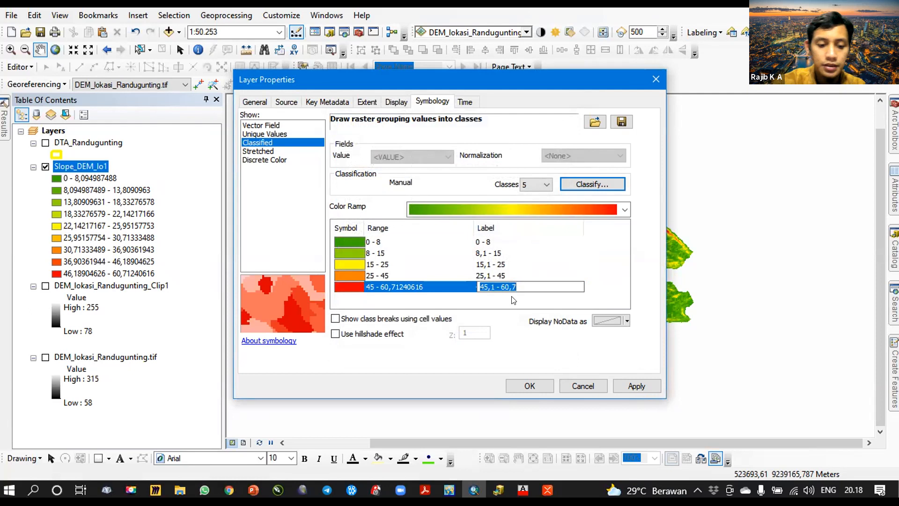
key("Right")
type(">")
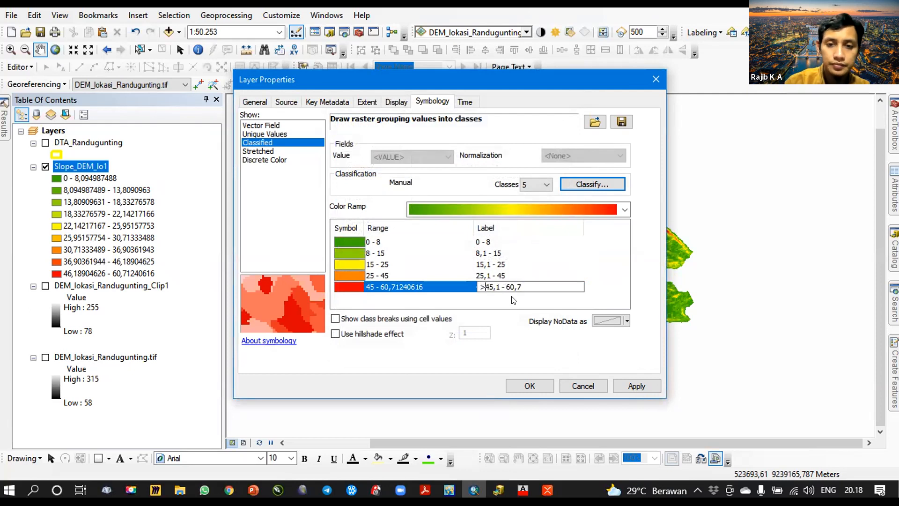
key("Delete")
key("Delete")
key("Delete")
key("Delete")
key("Delete")
key("Delete")
key("Delete")
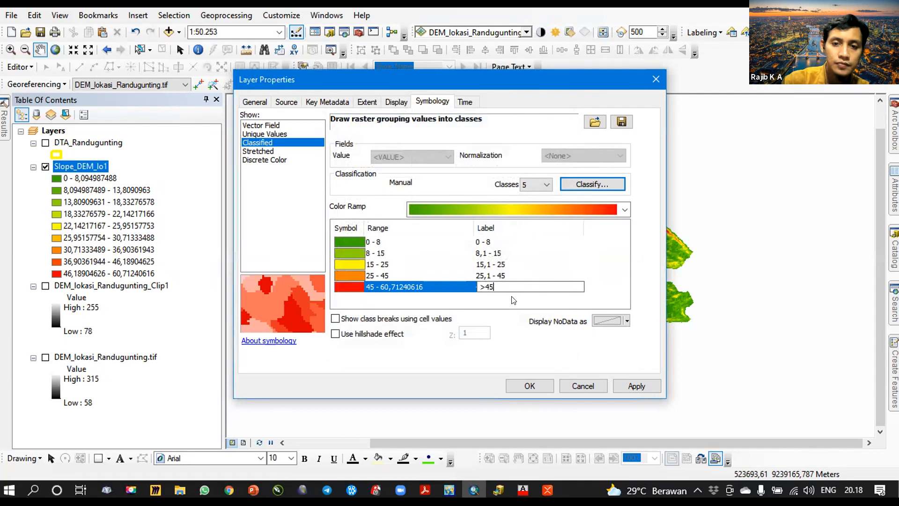
left_click(525, 382)
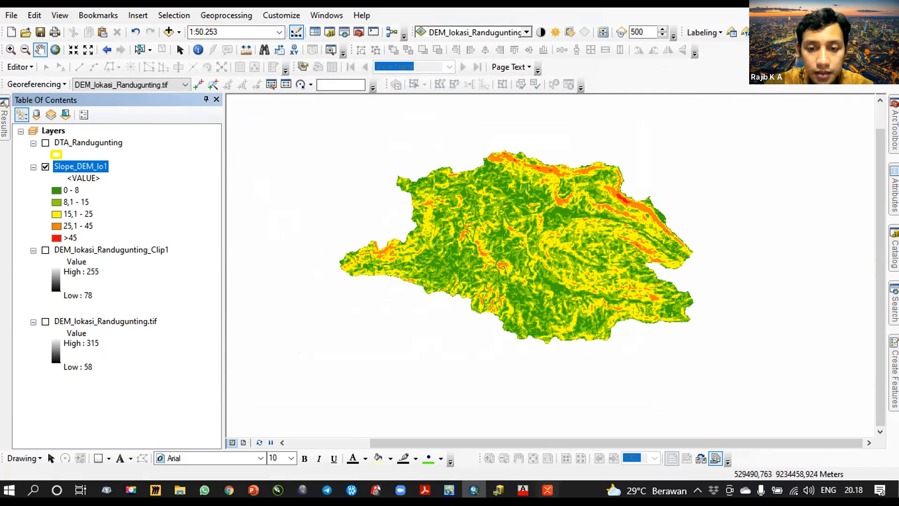
Check the Reclassify step in the mind map, return to ArcMap and search the tools for "reclass".
key("alt+Tab")
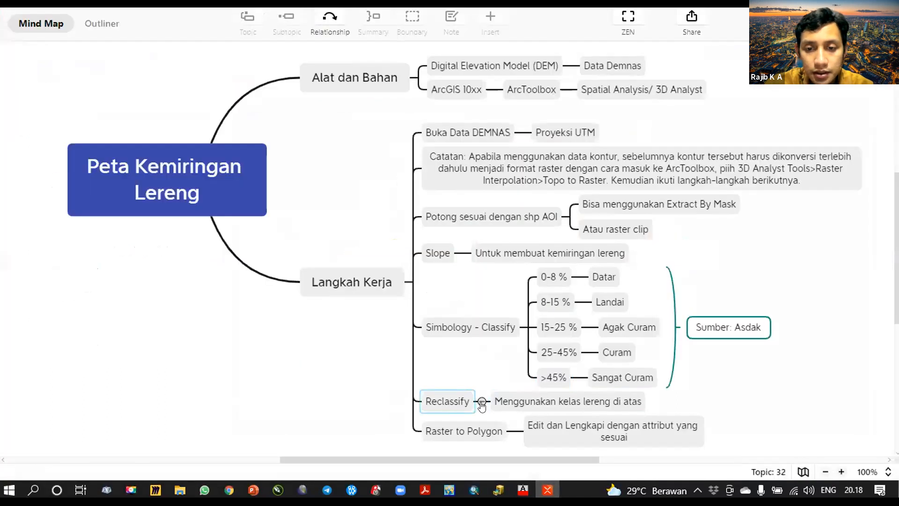
left_click(480, 493)
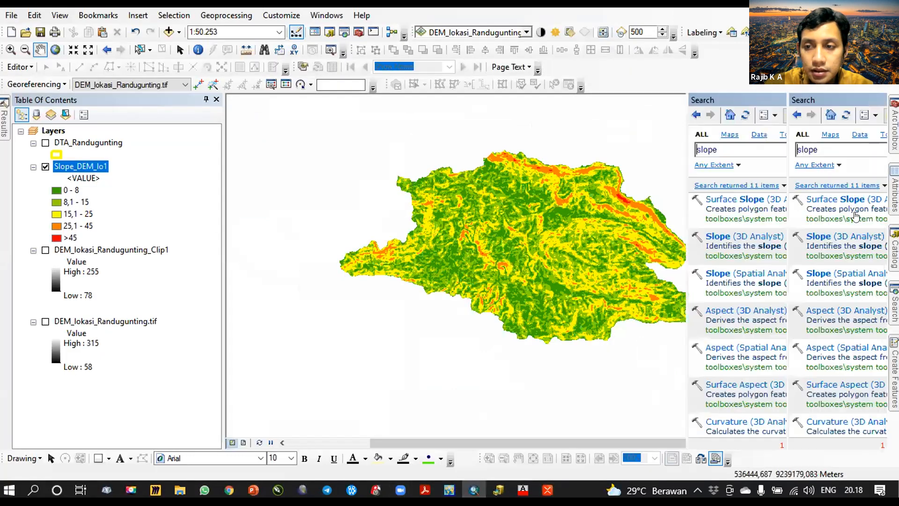
type("reca")
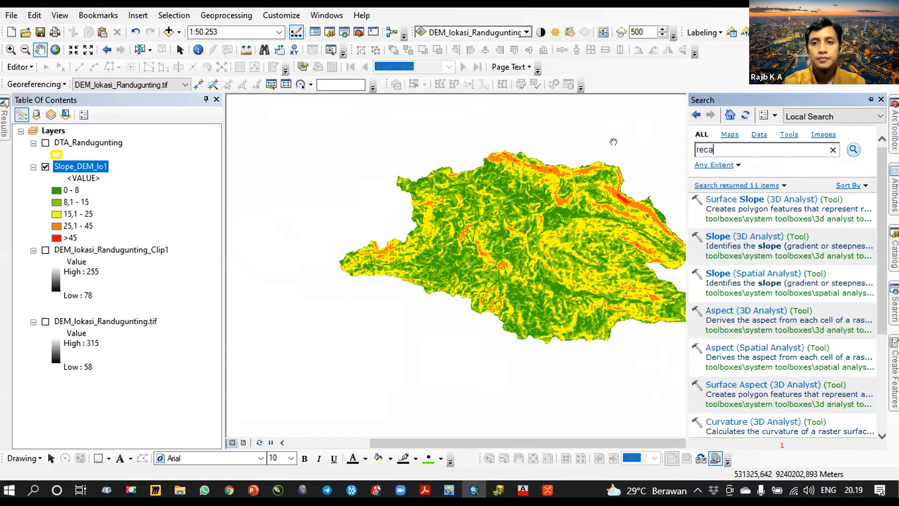
key("BackSpace")
key("BackSpace")
type("class")
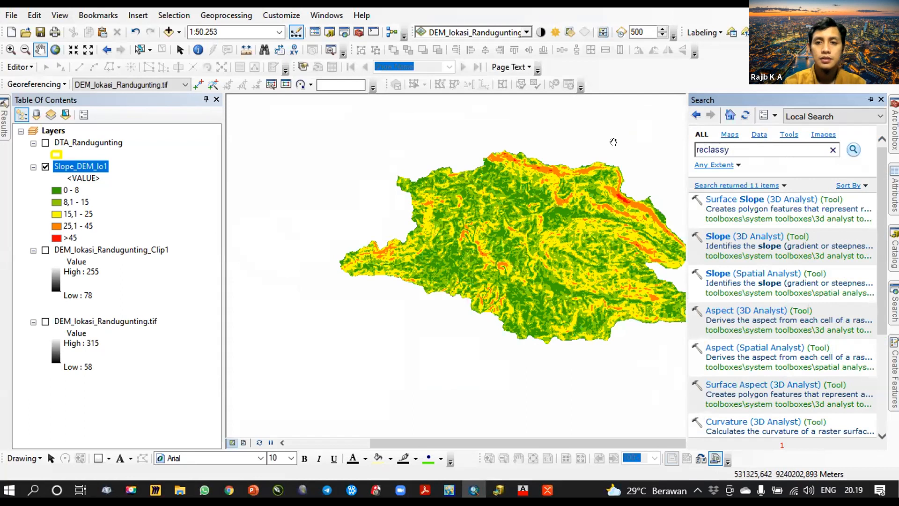
key("Return")
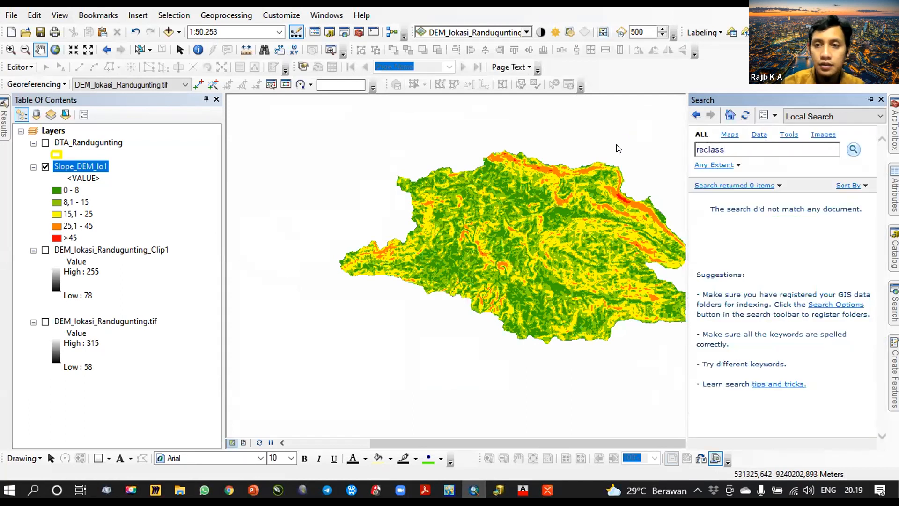
key("Return")
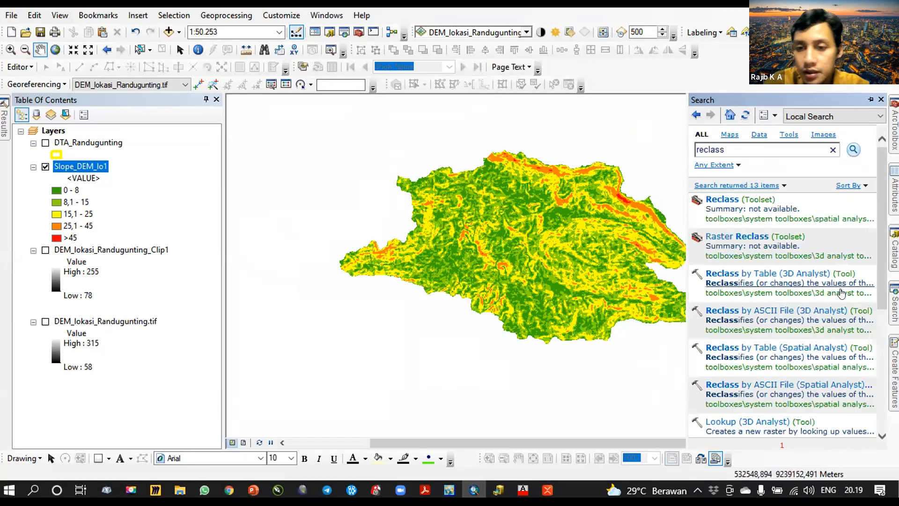
Open the Spatial Analyst version of the Reclassify tool and use Slope_DEM_lo1 as its input raster.
scroll(840, 294, "down", 1)
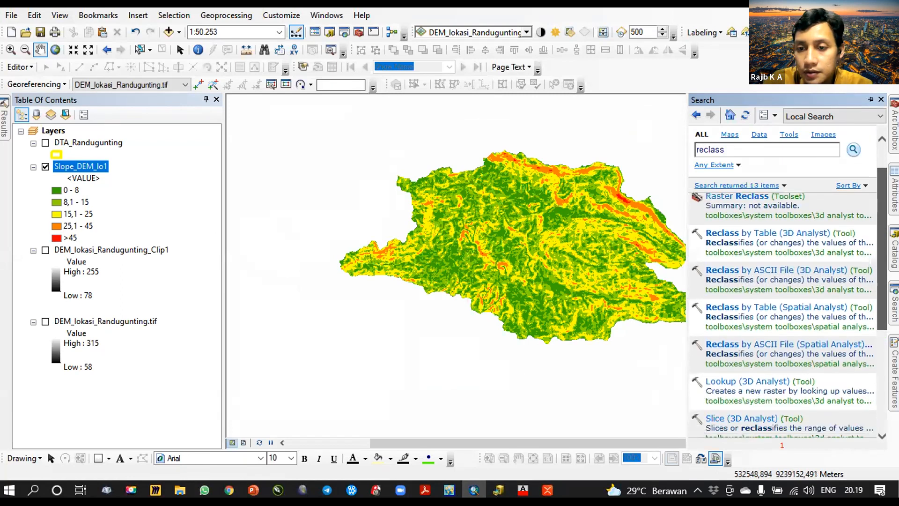
scroll(788, 315, "down", 3)
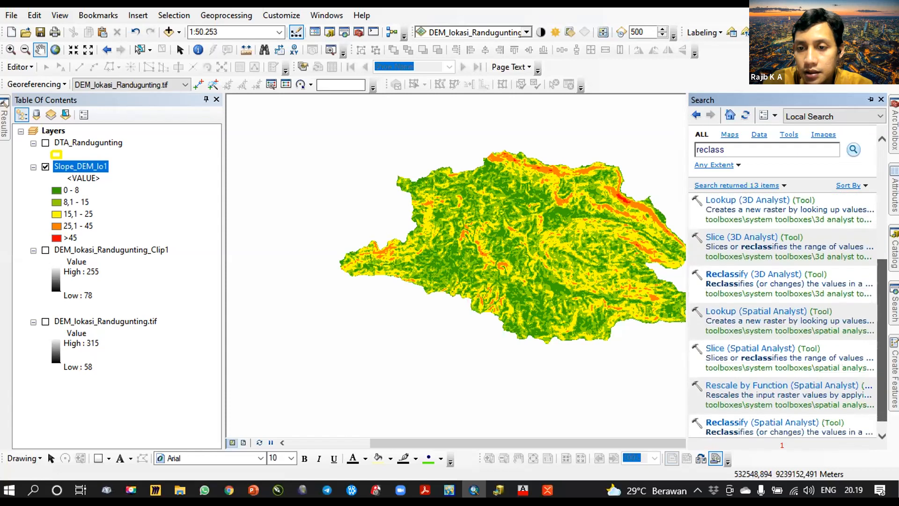
scroll(768, 356, "down", 1)
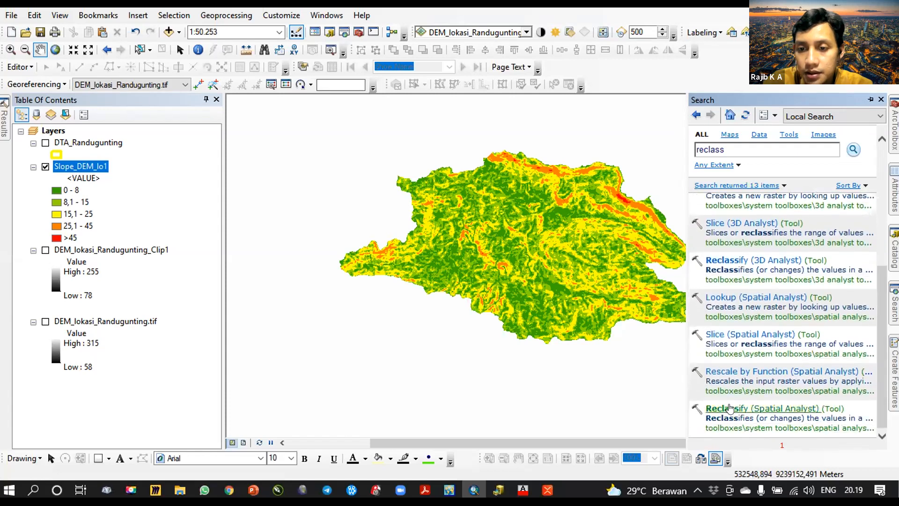
left_click(725, 407)
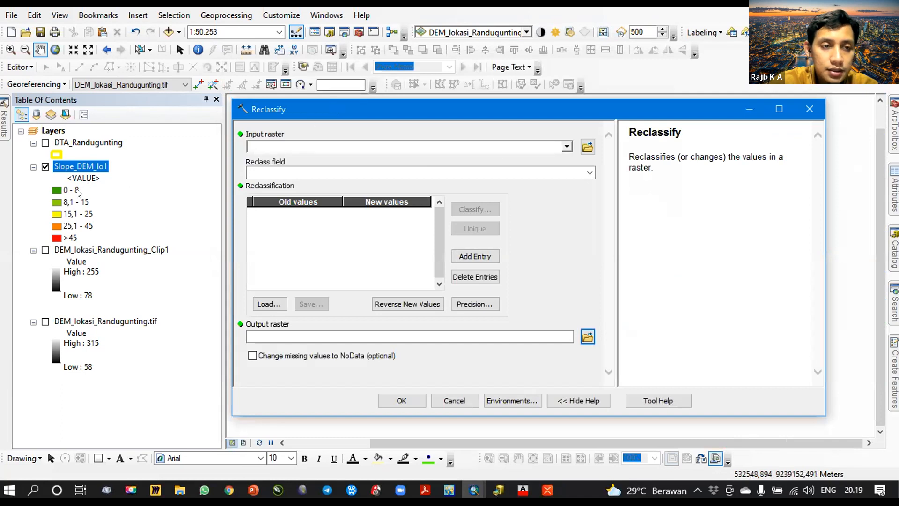
left_click(567, 148)
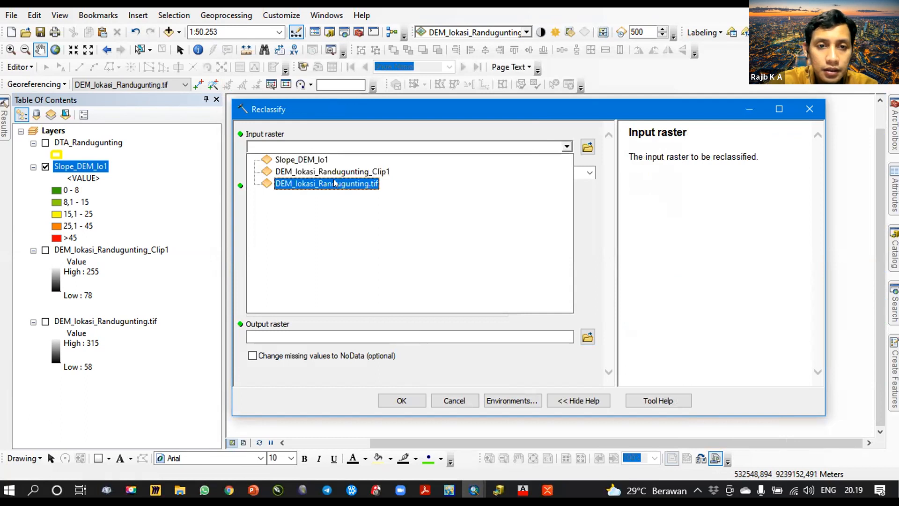
left_click(313, 161)
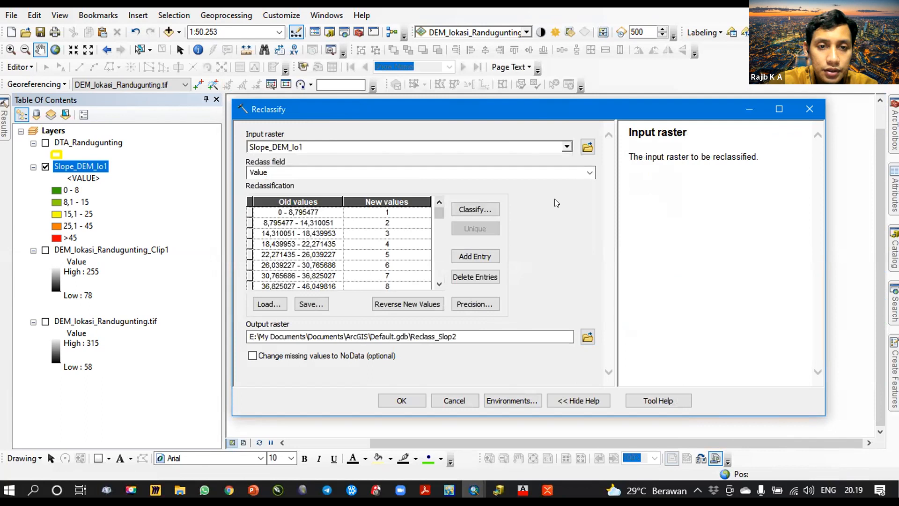
Review the old and new values in the Reclassify table and set its classification to 5 classes.
left_click(308, 212)
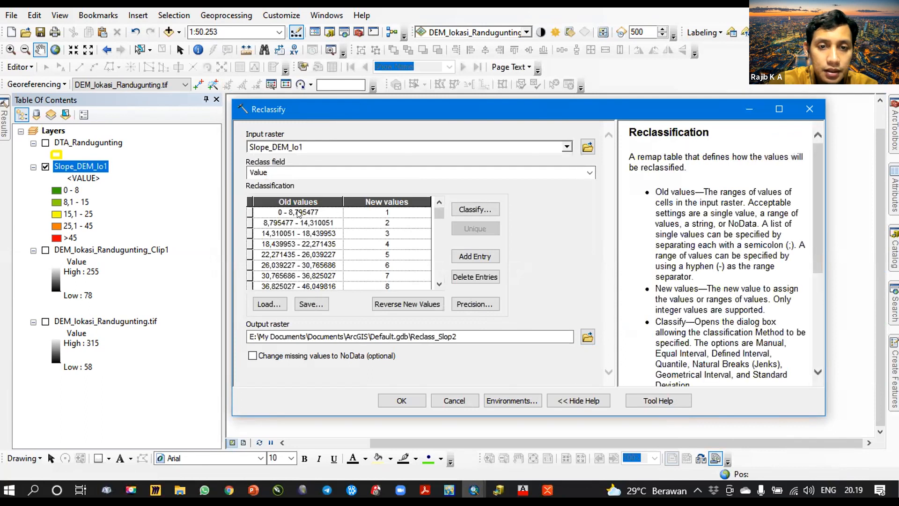
mouse_move(439, 213)
left_mouse_down()
mouse_move(438, 281)
mouse_move(439, 209)
left_mouse_up()
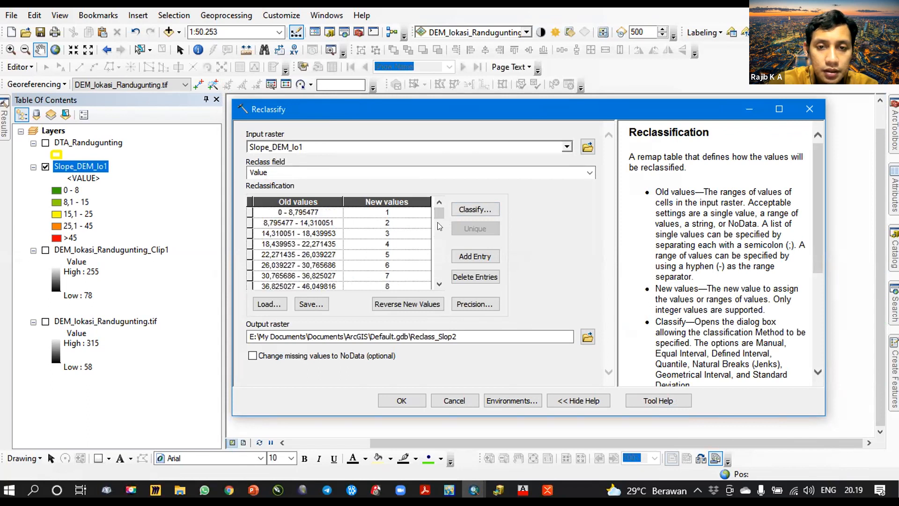
left_click(475, 209)
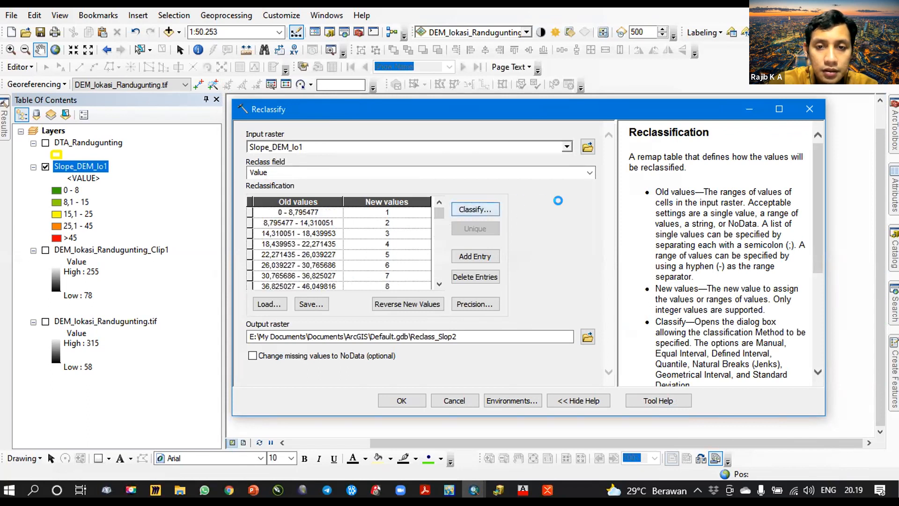
left_click(416, 153)
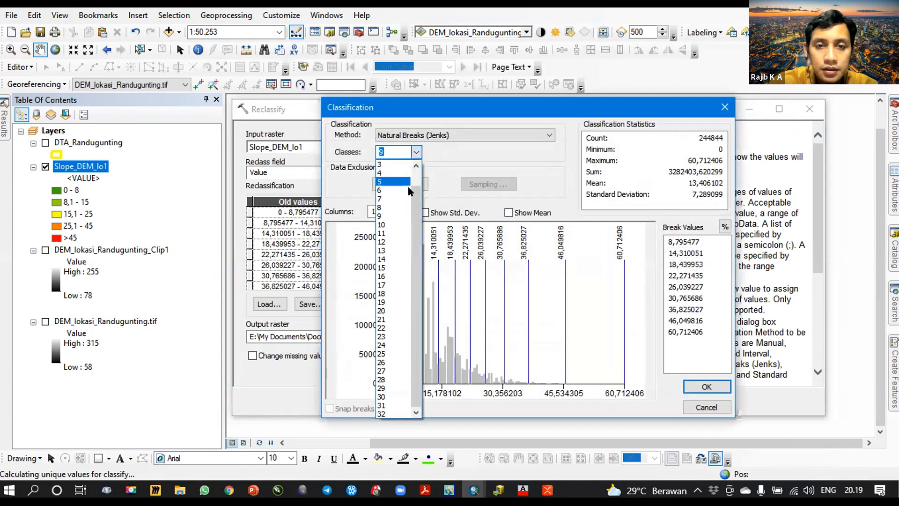
left_click(396, 182)
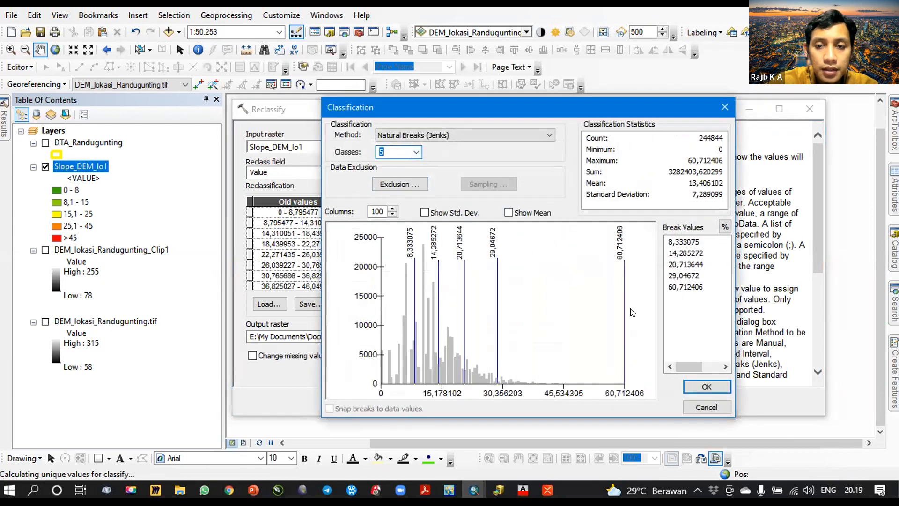
Set the first three break values of the Reclassify classification to 8, 15 and 25.
left_click(686, 242)
type("8")
left_click(689, 255)
type("2")
key("BackSpace")
type("15")
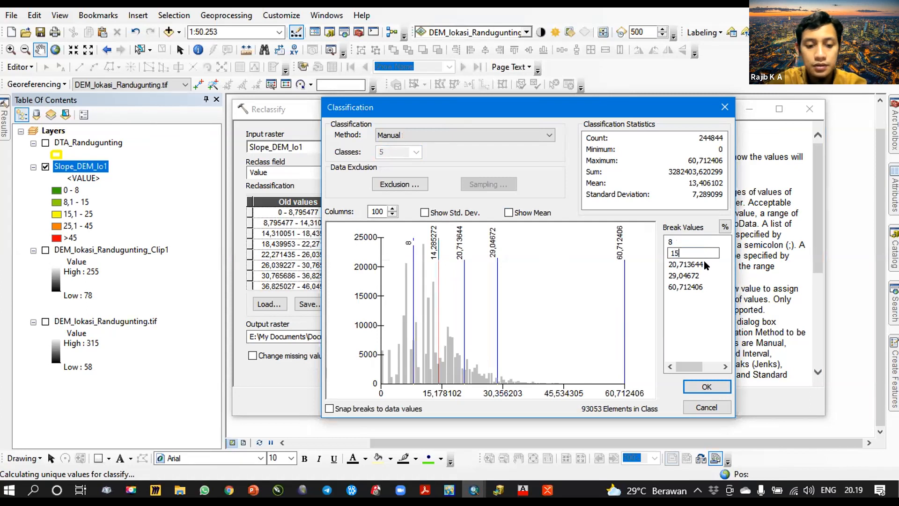
left_click(691, 265)
type("25")
Check the upper slope class limits in the mind map and return to the classification in ArcMap.
left_click(692, 276)
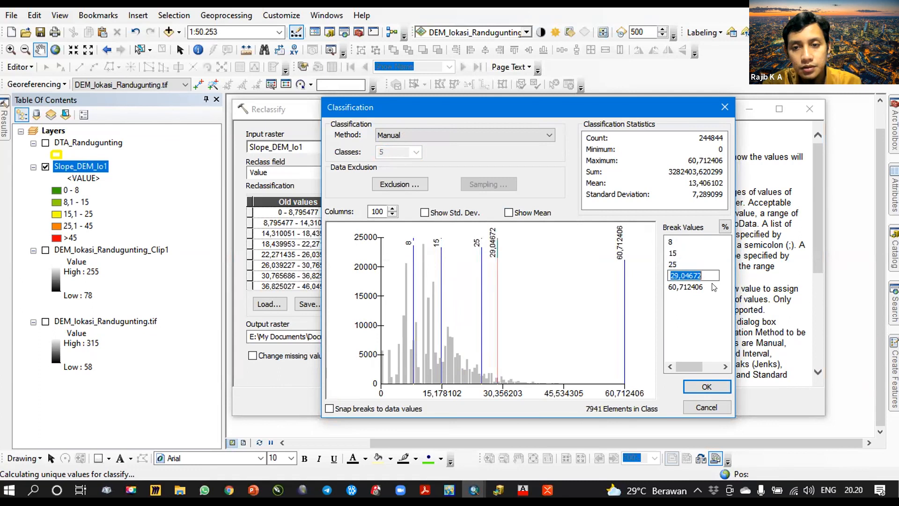
left_click(672, 256)
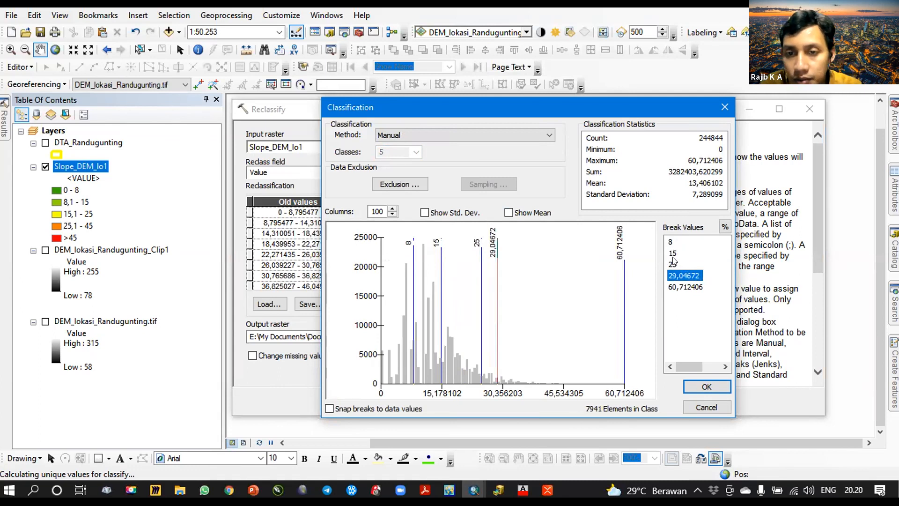
left_click(547, 489)
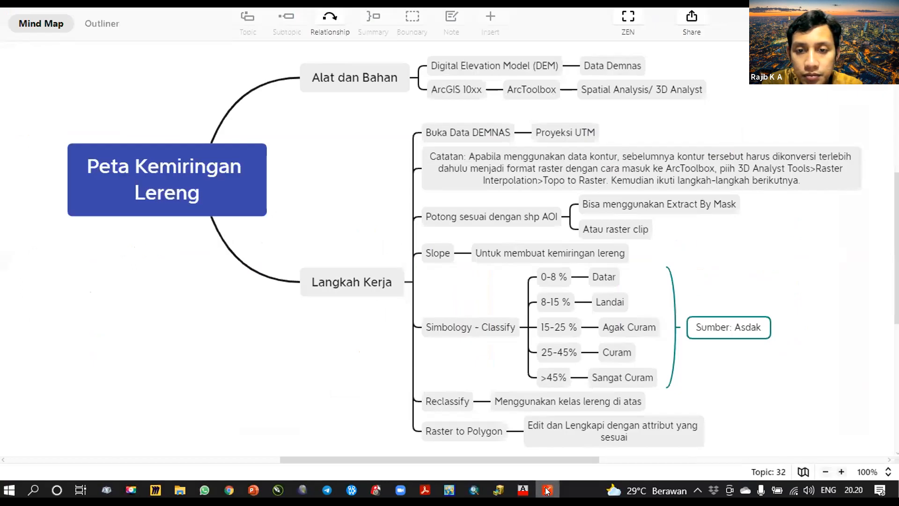
left_click(547, 489)
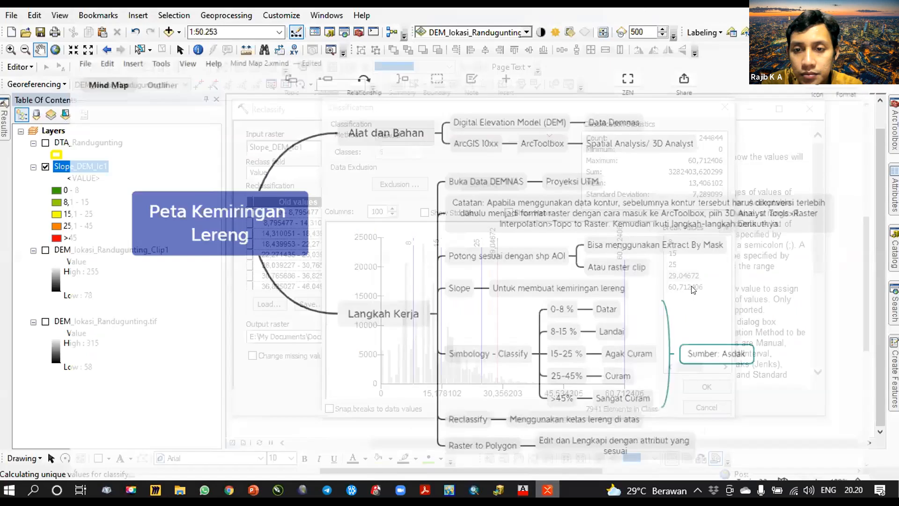
Set the fourth break value to 45 and run Reclassify with Reclass_Slop2 as the output raster.
left_click(679, 276)
type("45")
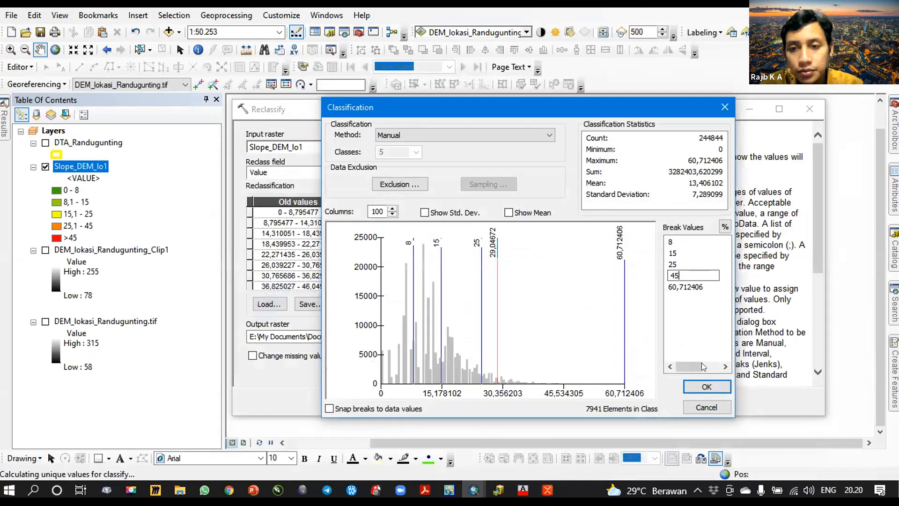
left_click(706, 386)
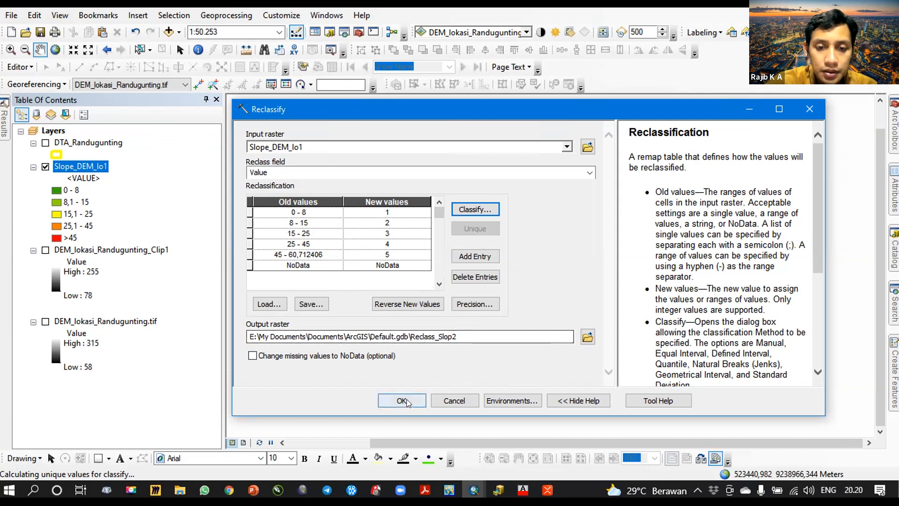
key("Return")
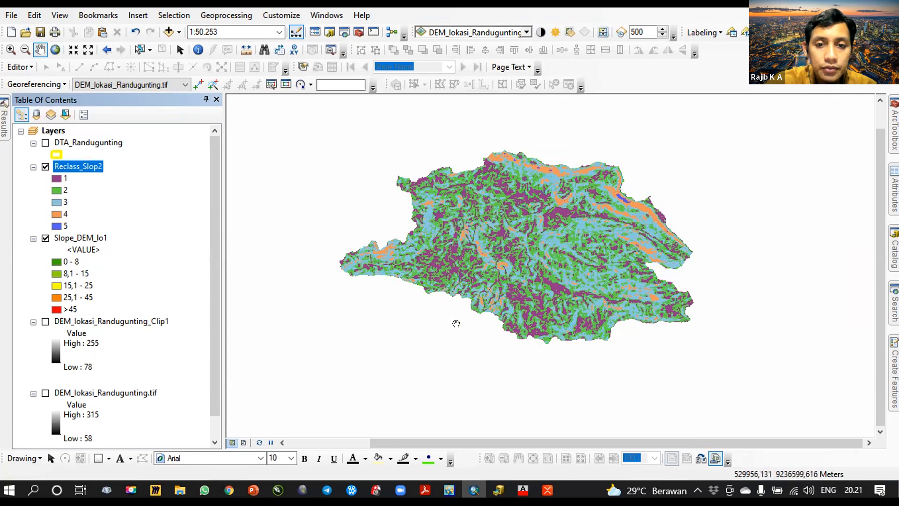
Apply a green-yellow-red color scheme to the unique values of the Reclass_Slop2 layer.
double_click(97, 170)
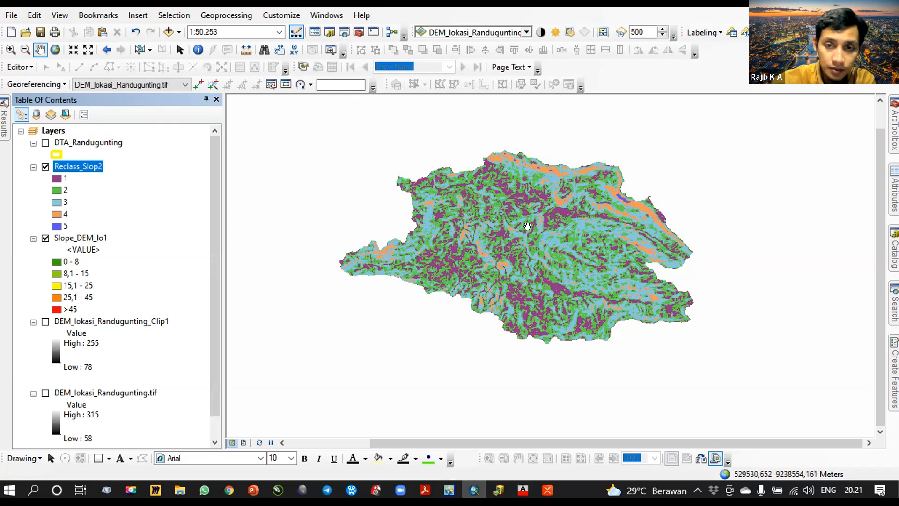
double_click(88, 166)
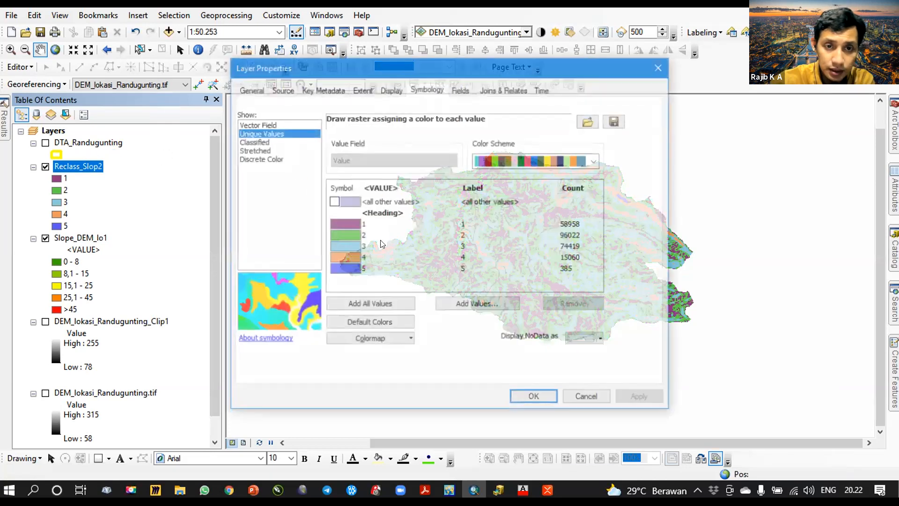
left_click(595, 161)
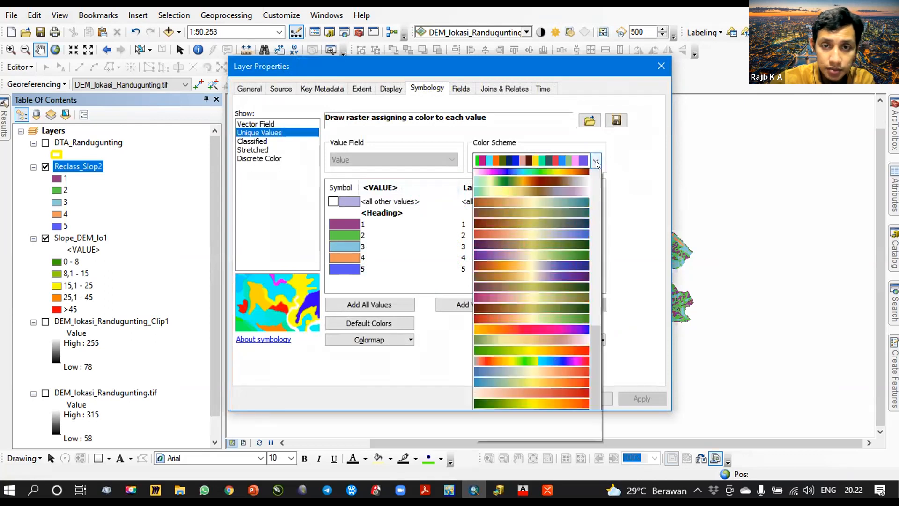
left_click_drag(596, 380, 585, 409)
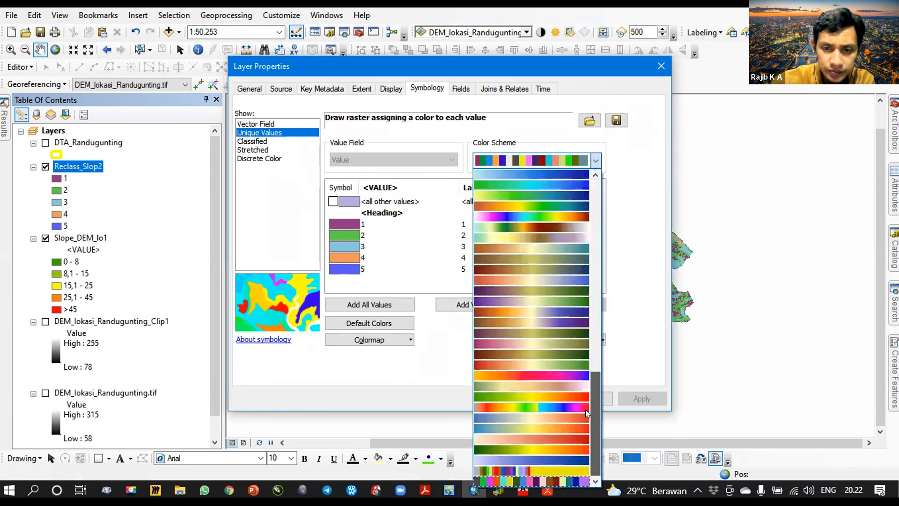
left_click(545, 396)
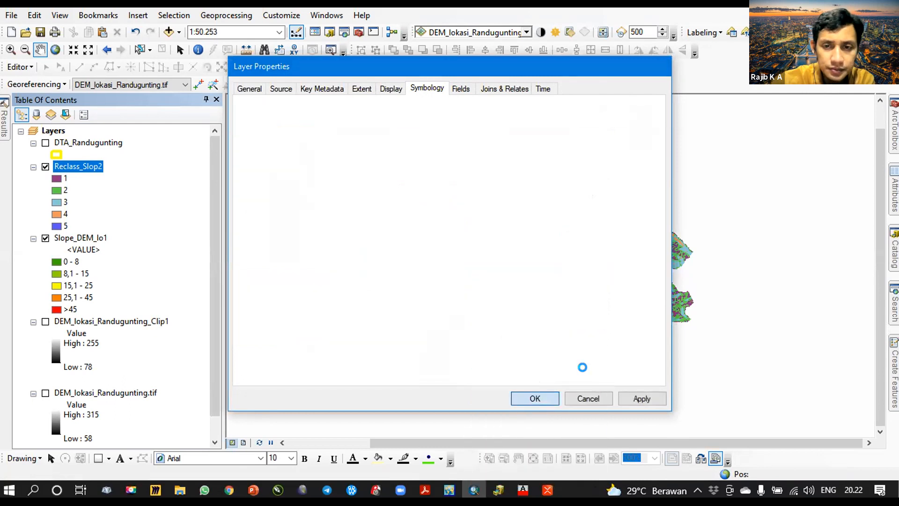
Compare Reclass_Slop2 with the slope layer by toggling its visibility, and examine the classes along the catchment's northern edge.
left_click(45, 168)
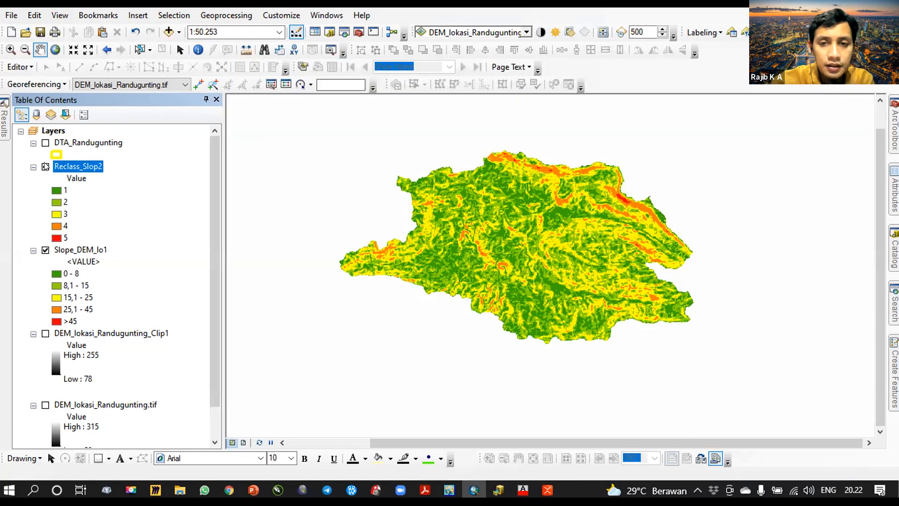
left_click(46, 166)
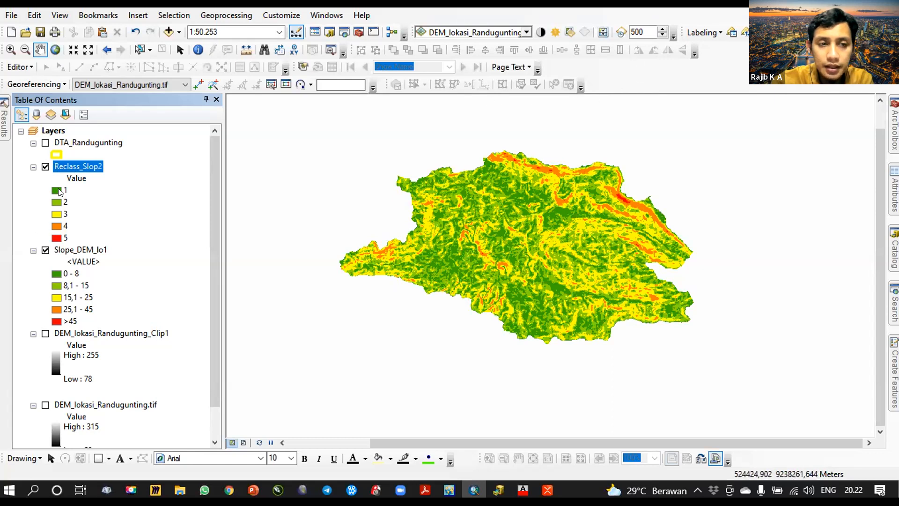
left_click(44, 168)
left_click(43, 169)
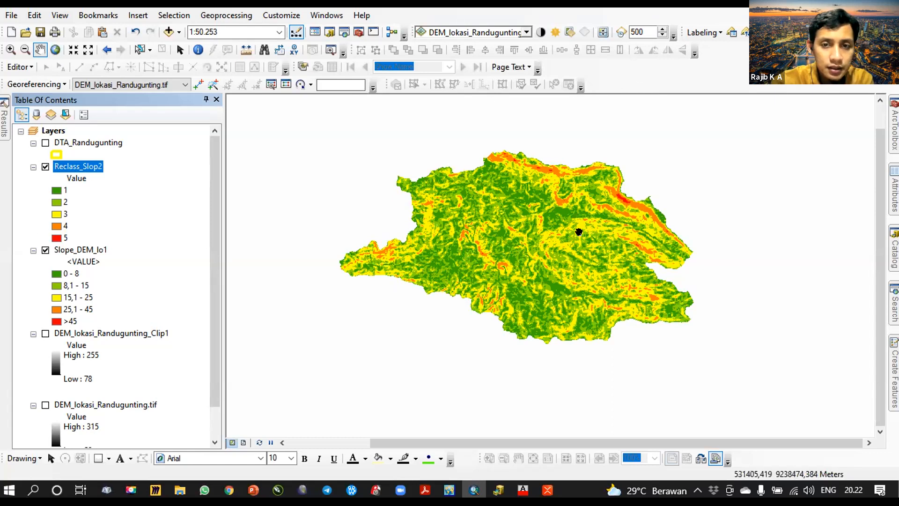
scroll(522, 167, "up", 1)
scroll(522, 167, "up", 2)
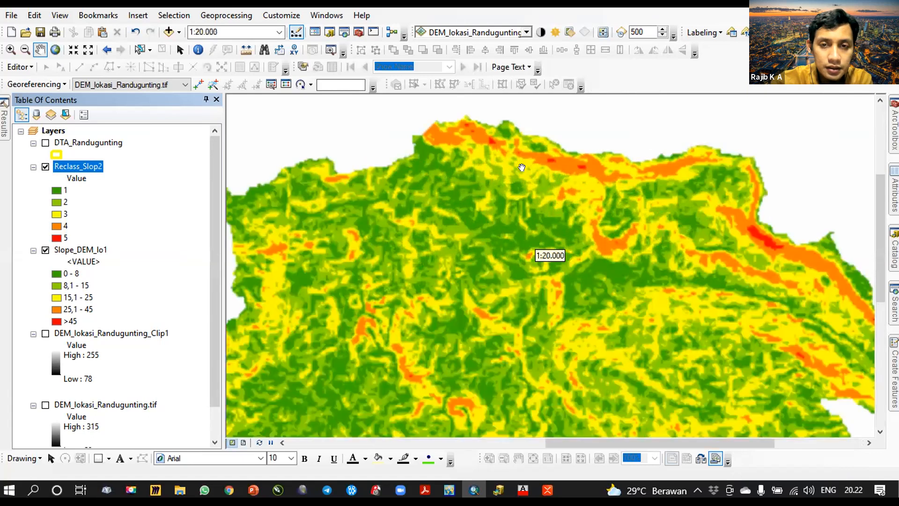
scroll(537, 153, "up", 4)
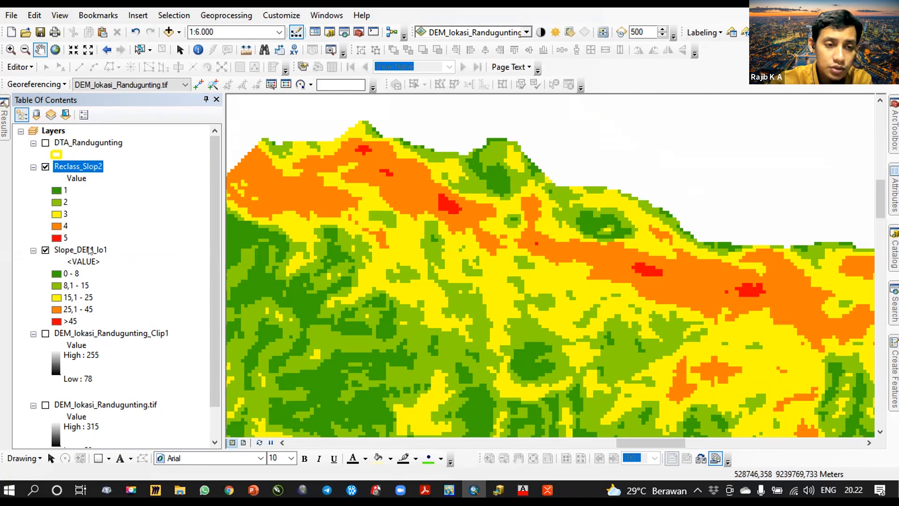
left_click_drag(540, 290, 590, 292)
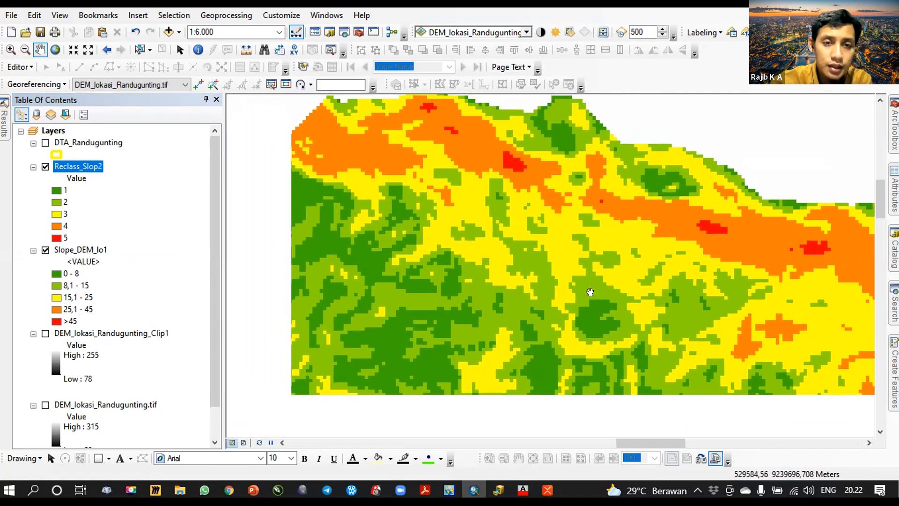
left_click_drag(499, 210, 500, 252)
scroll(500, 252, "down", 4)
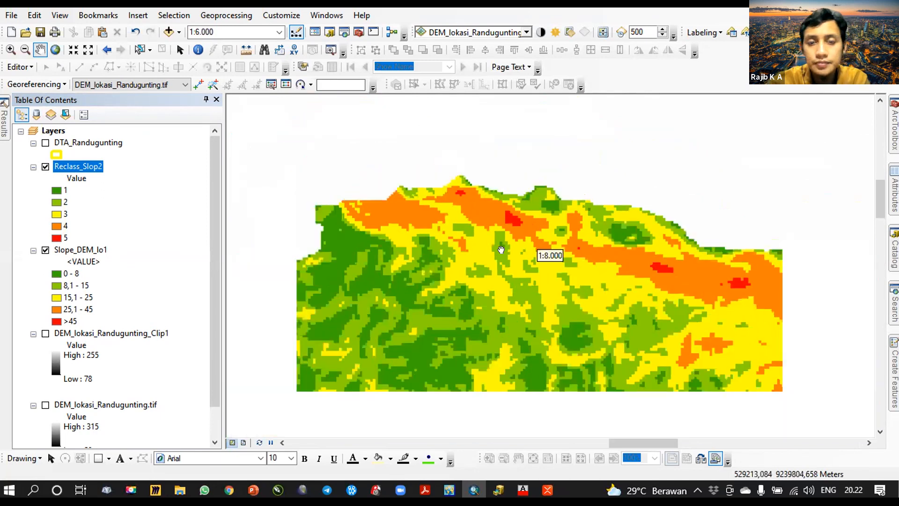
left_click_drag(507, 300, 520, 220)
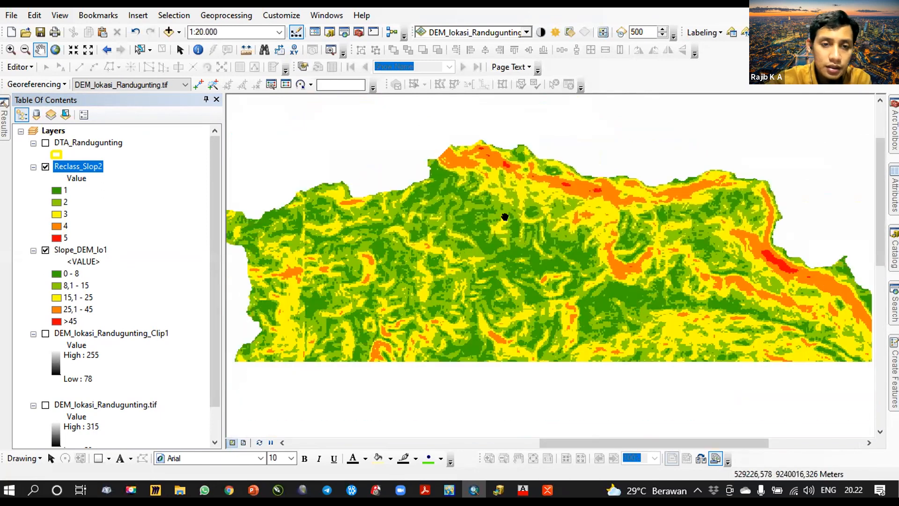
scroll(529, 272, "up", 1)
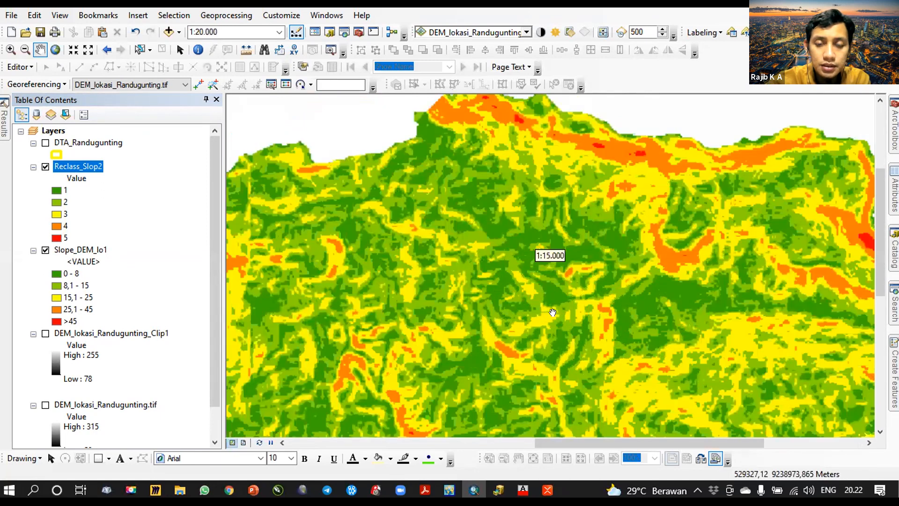
scroll(548, 276, "down", 1)
scroll(548, 263, "down", 2)
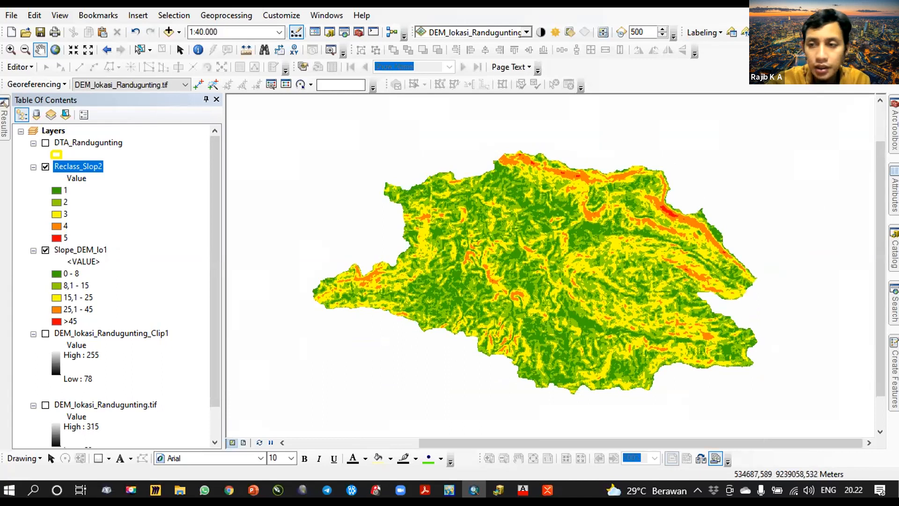
Search the tools for "raster to polygon".
left_click(894, 304)
double_click(749, 150)
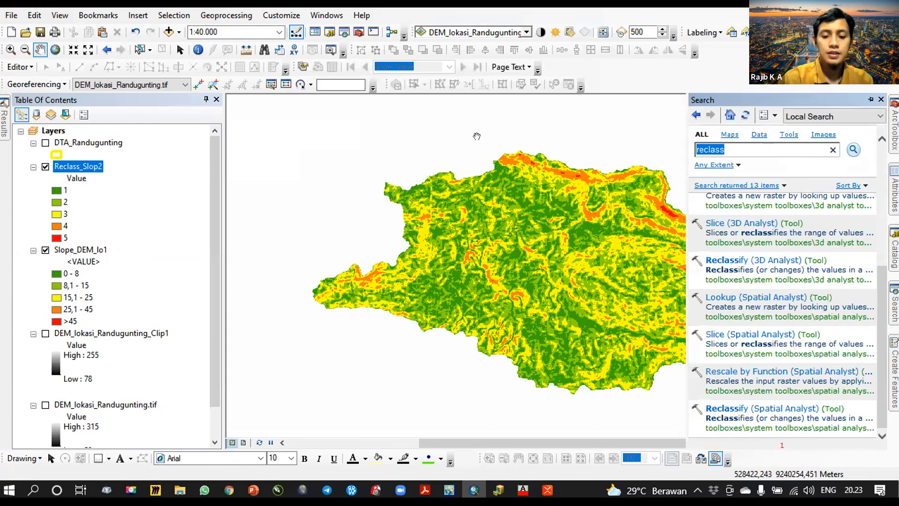
type("polygon")
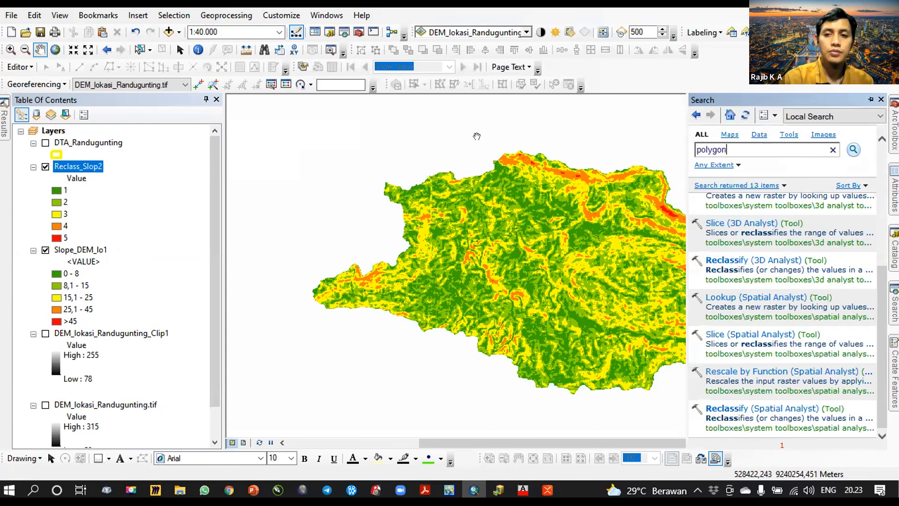
type("to ")
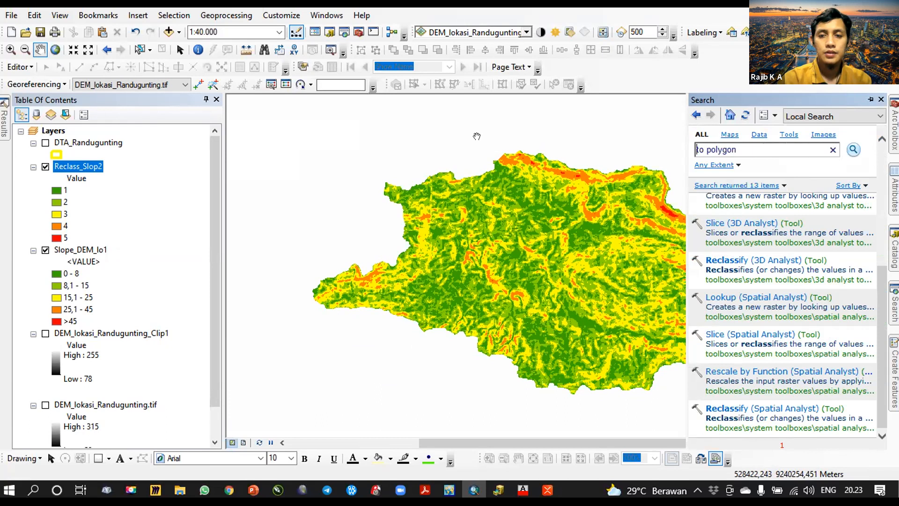
type("raster")
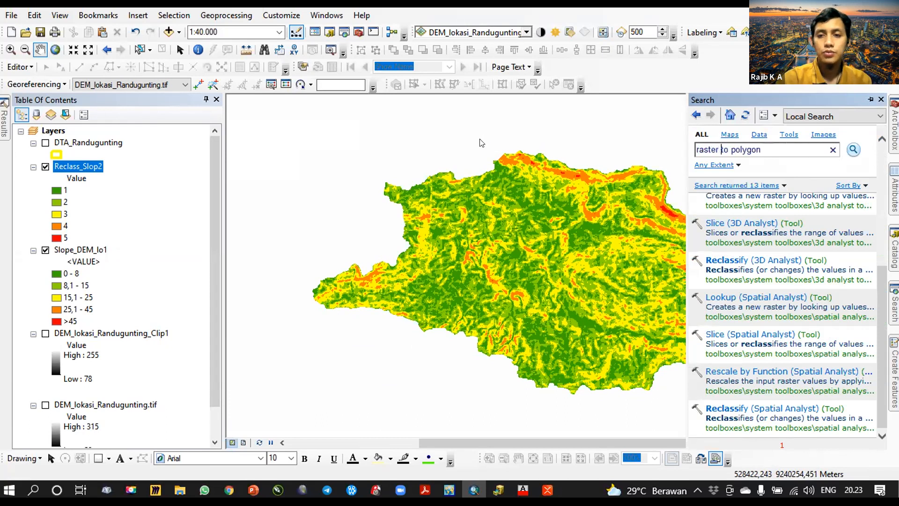
key("Return")
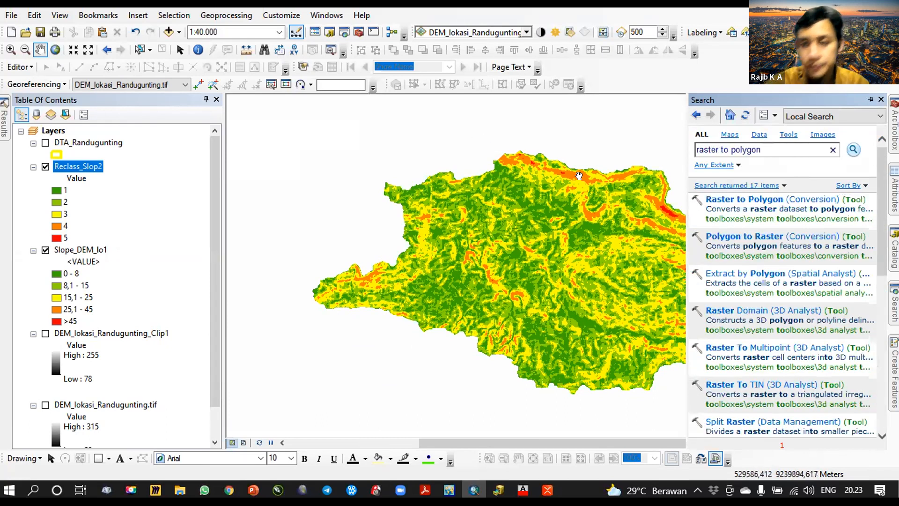
Convert Reclass_Slop2 to simplified polygons on the Value field with Raster to Polygon, outputting RasterT_Reclass2.
left_click(739, 200)
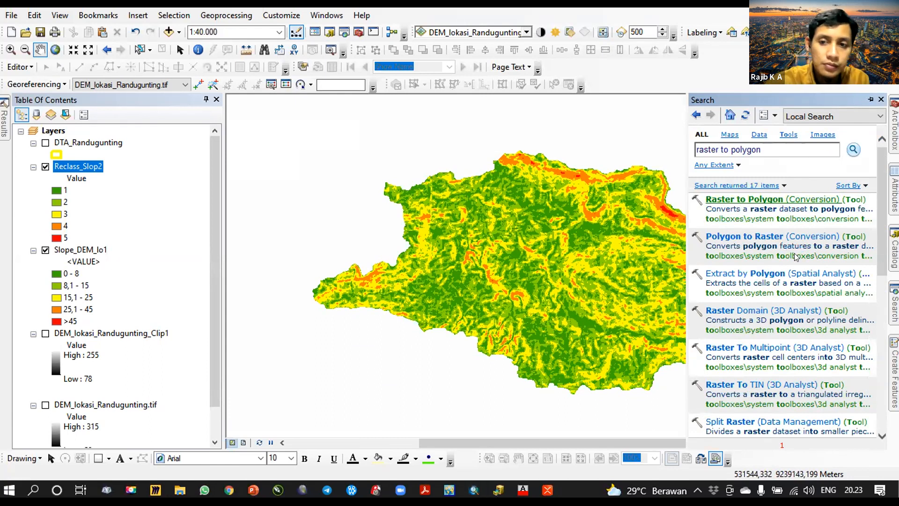
left_click_drag(359, 154, 380, 143)
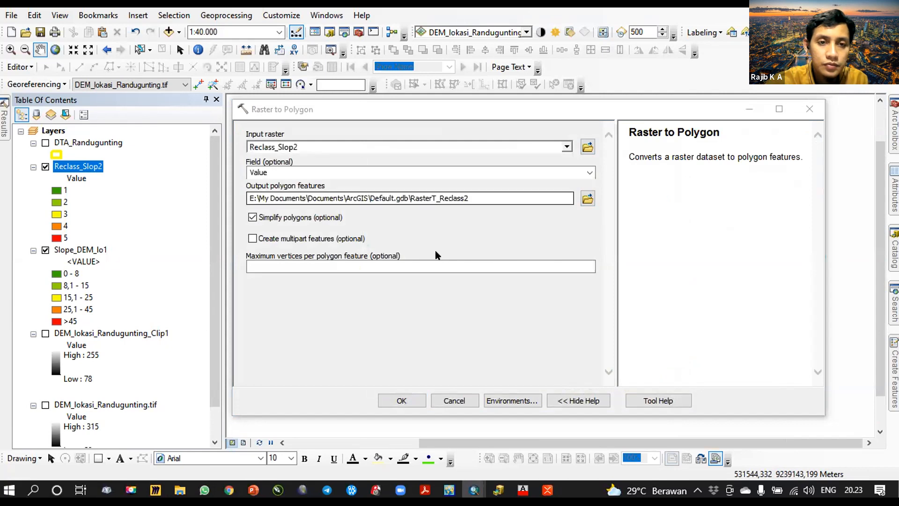
left_click(412, 399)
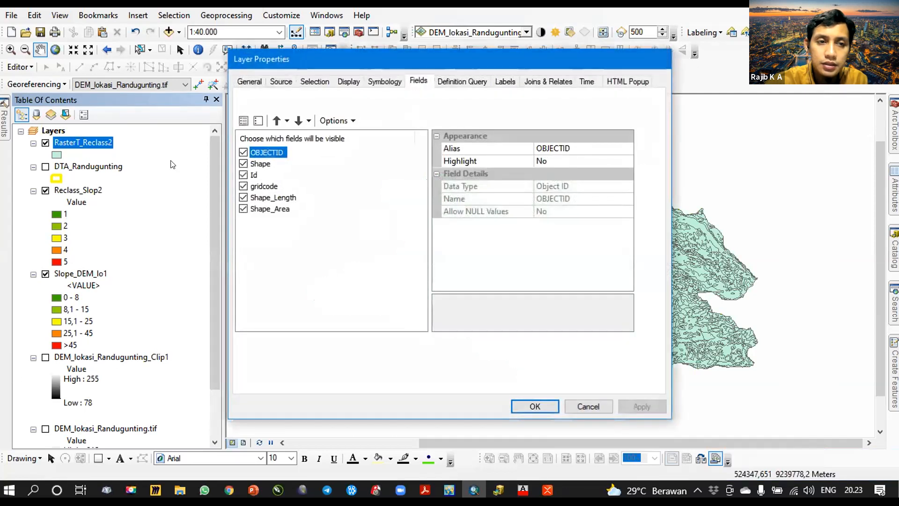
Open the attribute table of RasterT_Reclass2 and review the gridcode values of its polygons.
left_click(659, 60)
right_click(88, 143)
left_click(130, 179)
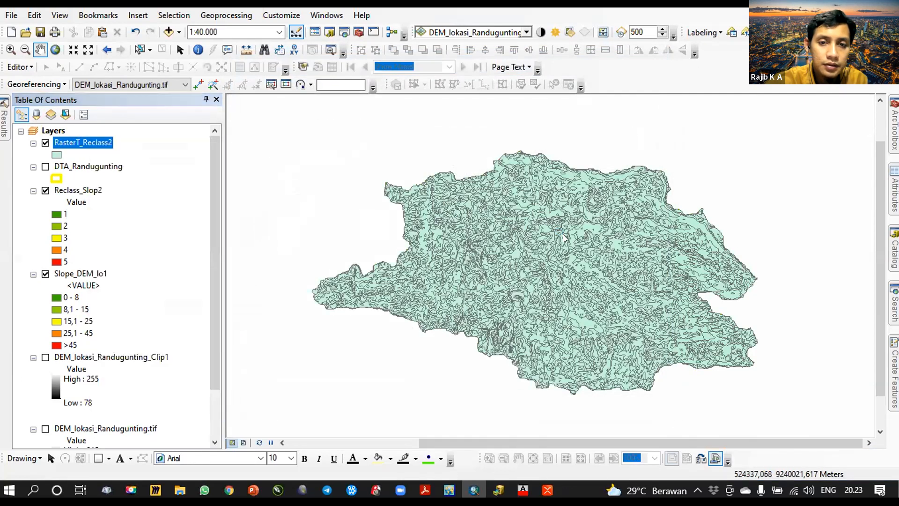
scroll(215, 239, "down", 11)
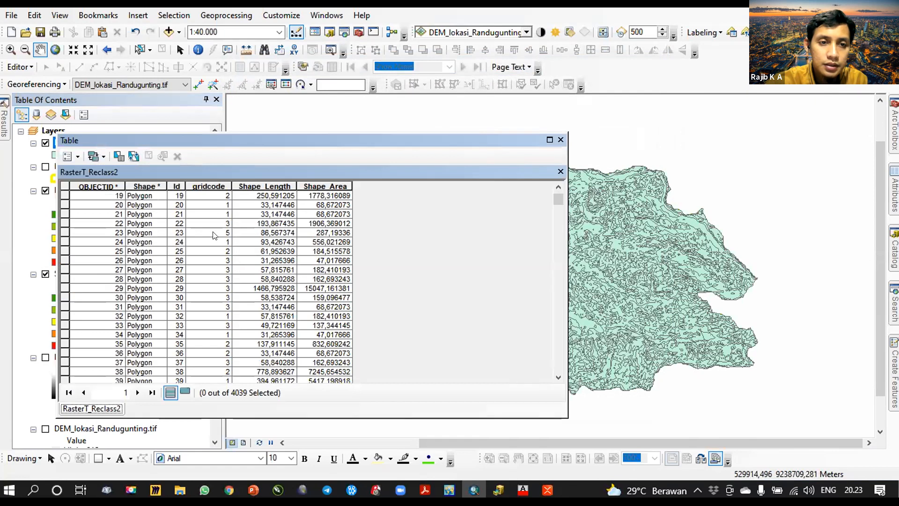
scroll(214, 236, "up", 11)
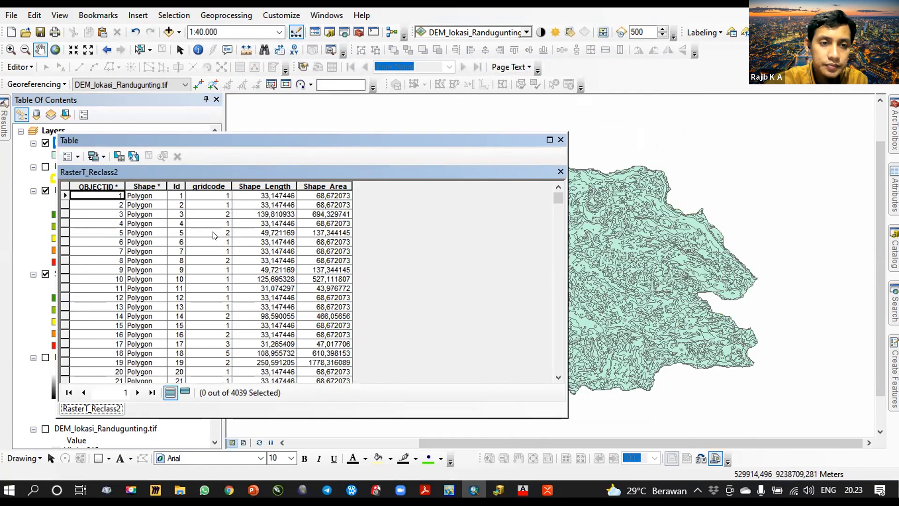
left_click_drag(556, 197, 560, 179)
Add a new field named lereng with the Text type to the RasterT_Reclass2 attribute table.
left_click_drag(433, 136, 617, 119)
left_click_drag(420, 152, 420, 152)
left_click(251, 140)
left_click(278, 233)
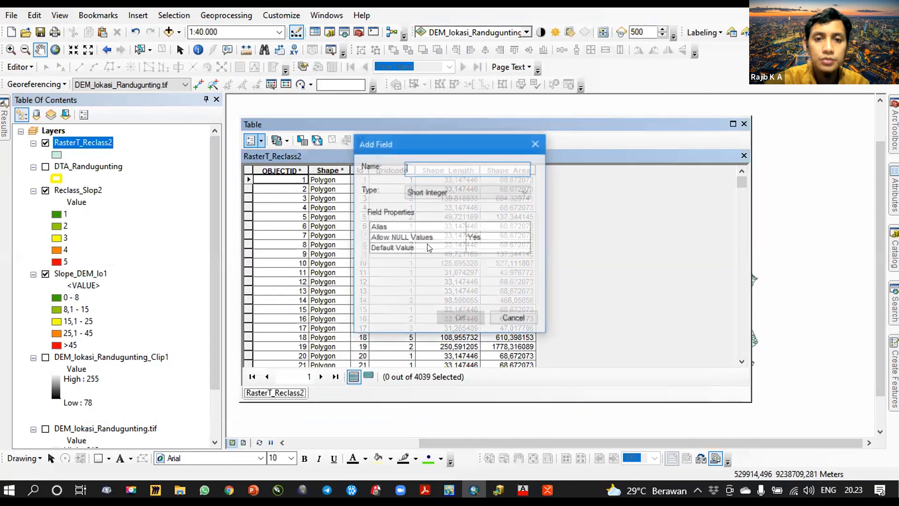
type("lereng")
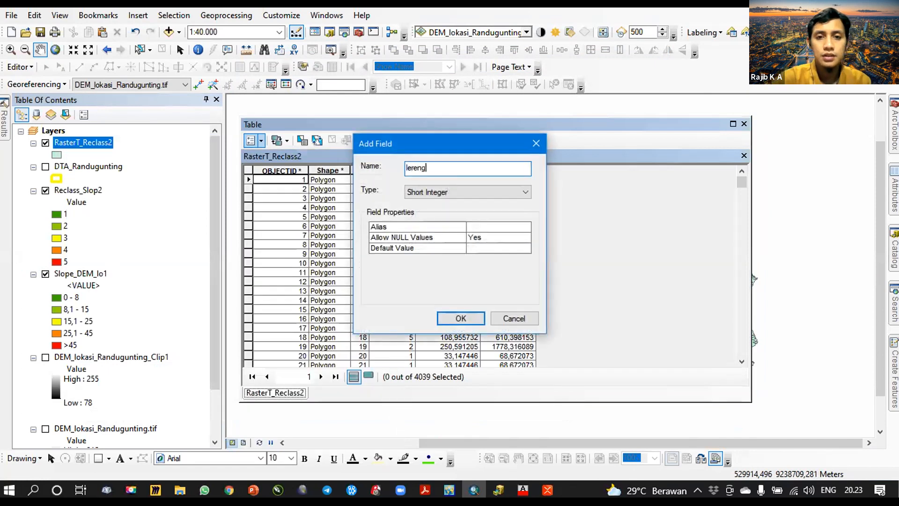
left_click(478, 190)
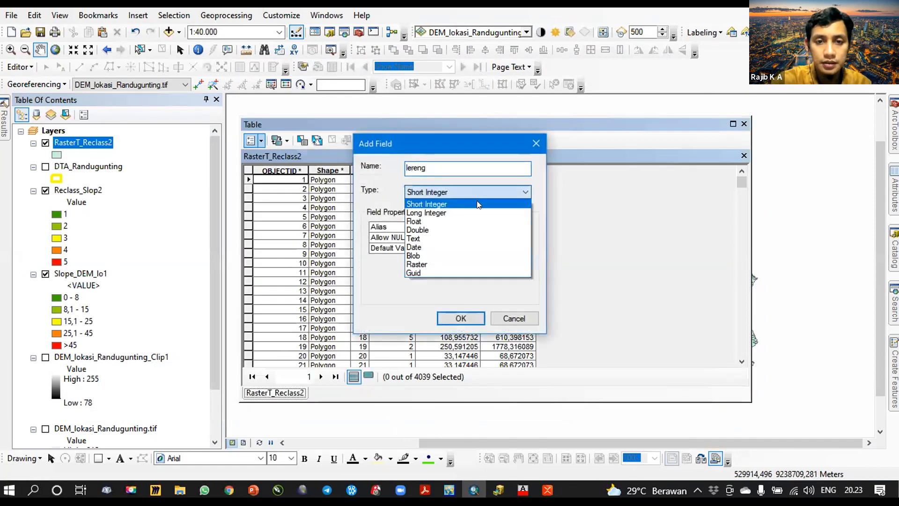
left_click(467, 238)
left_click(460, 318)
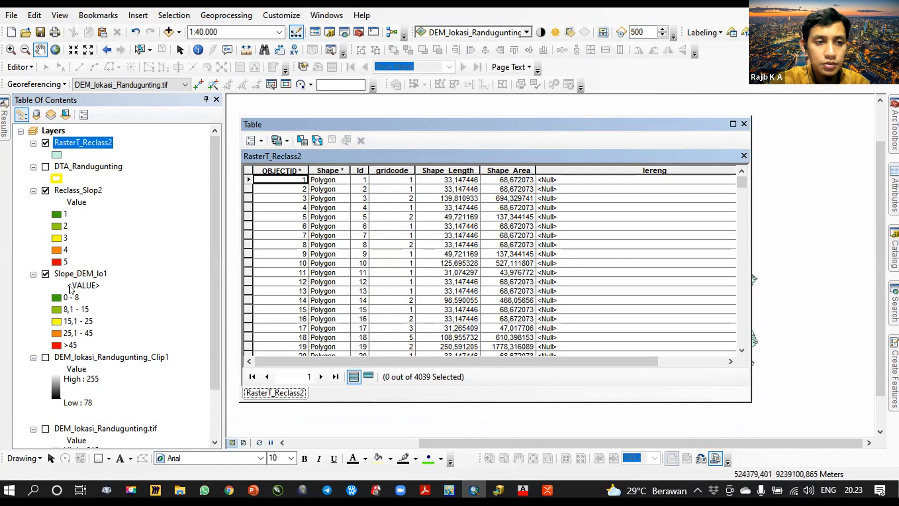
Select the RasterT_Reclass2 records by attributes with the query gridcode = 1.
left_click(298, 137)
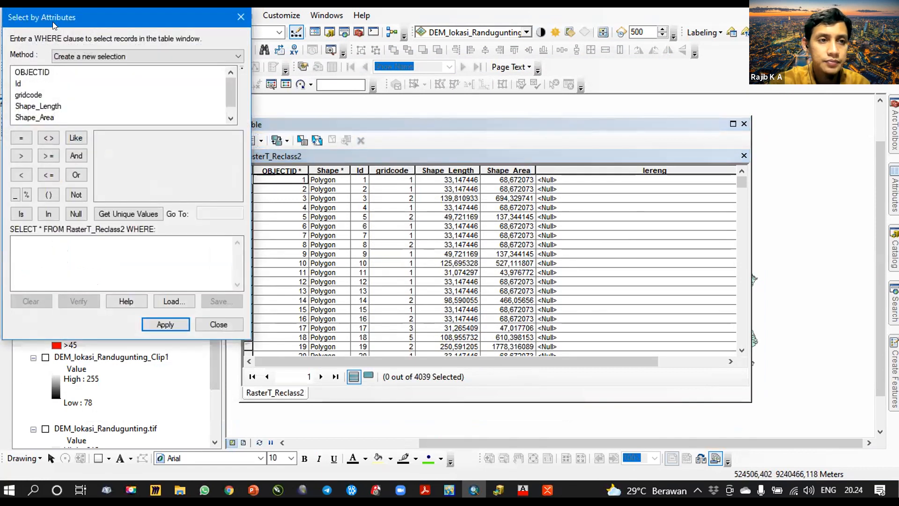
left_click_drag(57, 22, 118, 130)
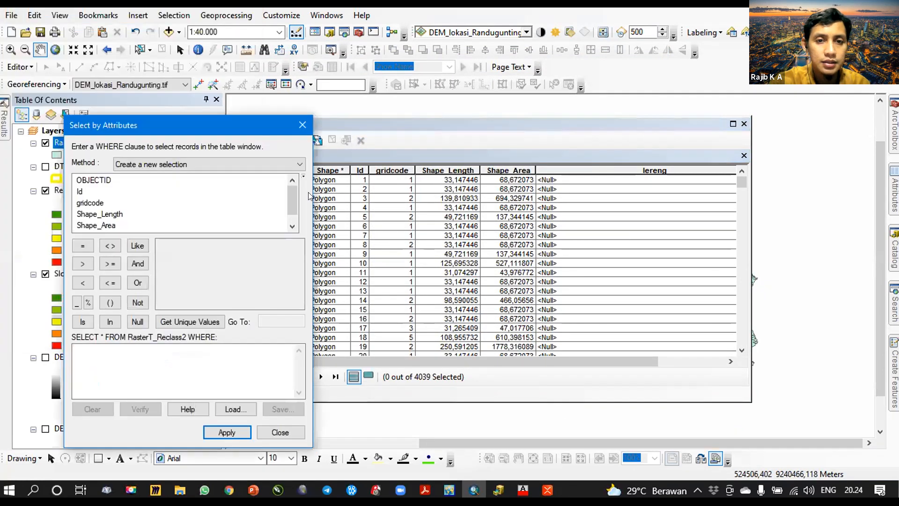
left_click(90, 202)
double_click(90, 202)
left_click(82, 246)
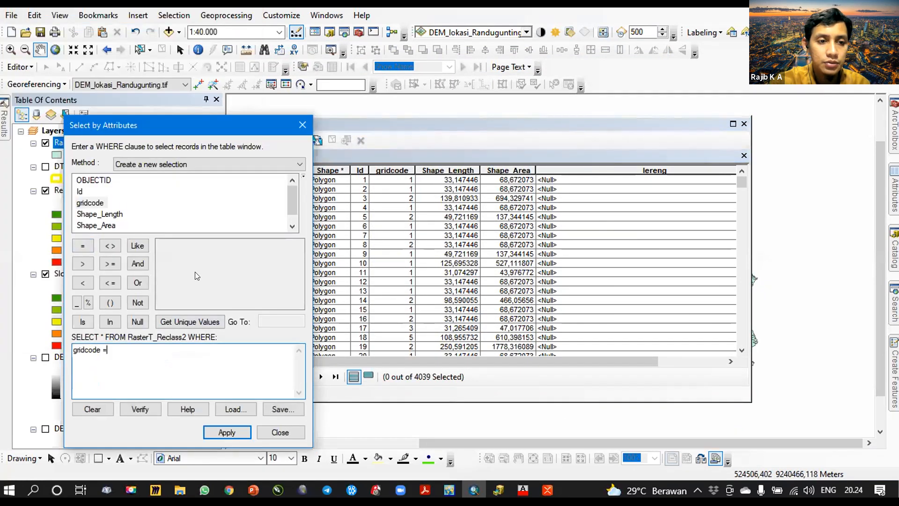
left_click(198, 321)
double_click(162, 244)
left_click(220, 431)
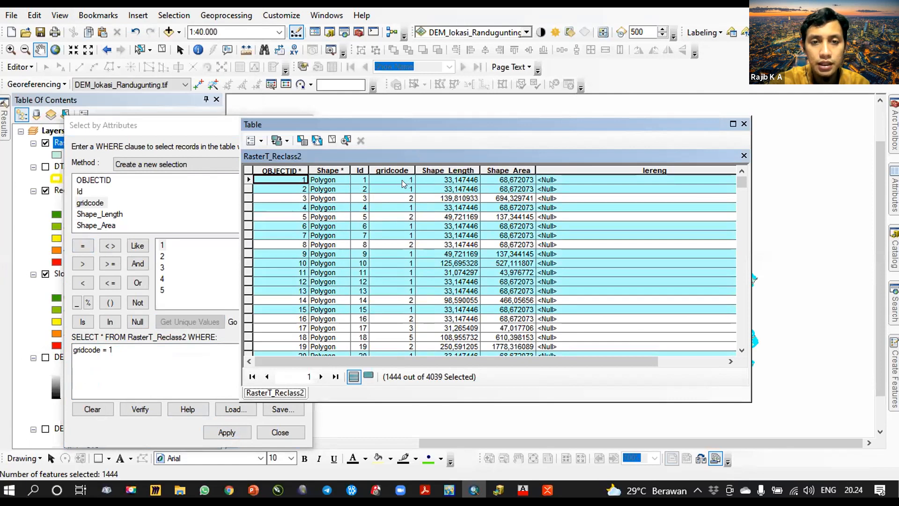
Fill the lereng field of the selected gridcode 1 records with "0-8" using the Field Calculator.
right_click(567, 168)
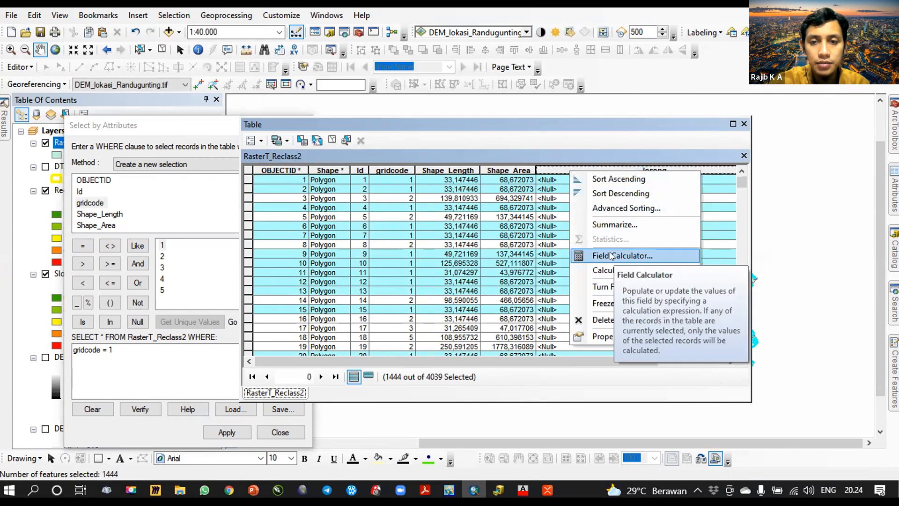
left_click(609, 255)
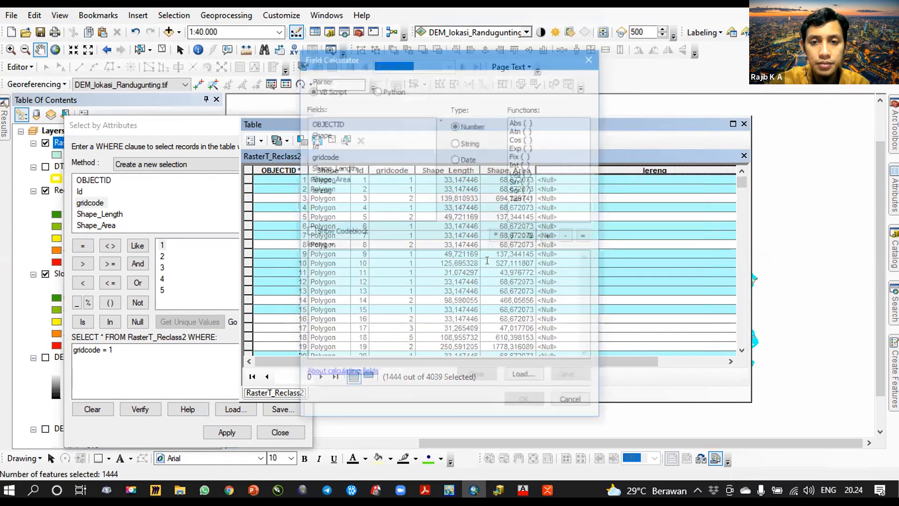
left_click(387, 276)
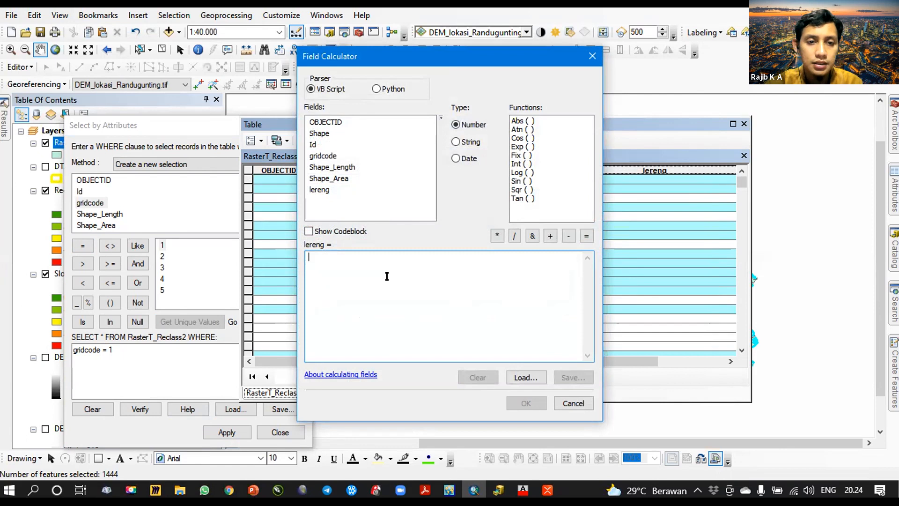
type("\"")
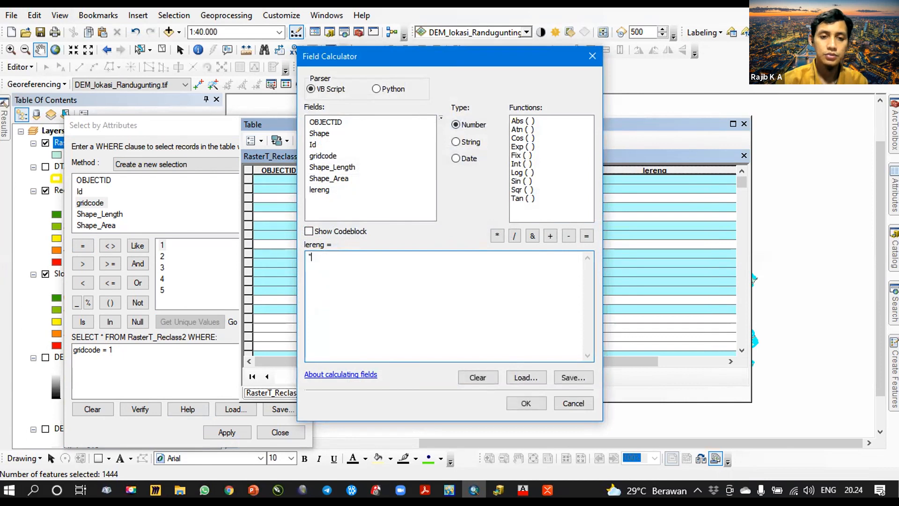
type("Ke")
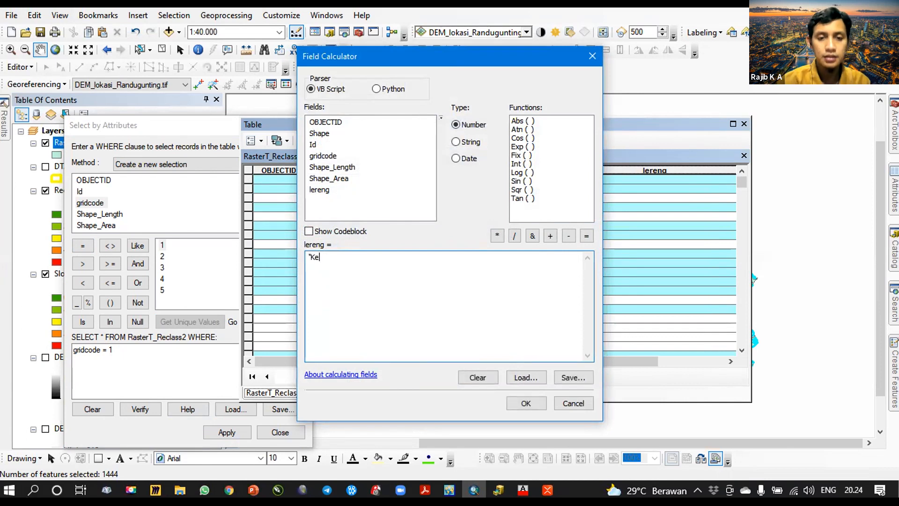
key("BackSpace")
key("BackSpace")
key("BackSpace")
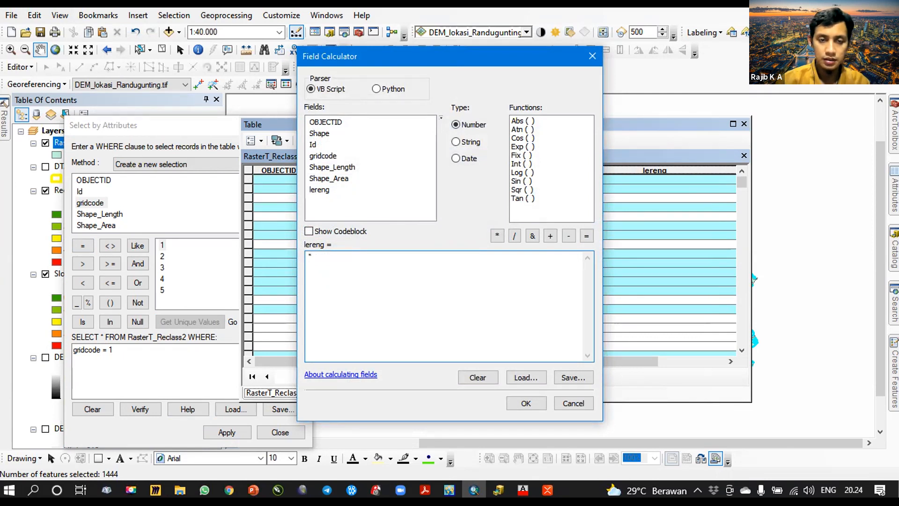
type("0-")
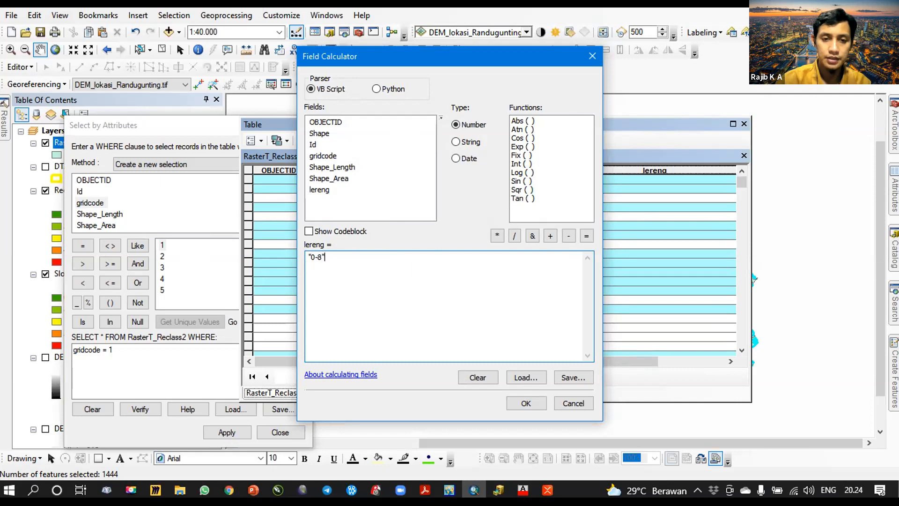
type("8\"")
left_click(526, 403)
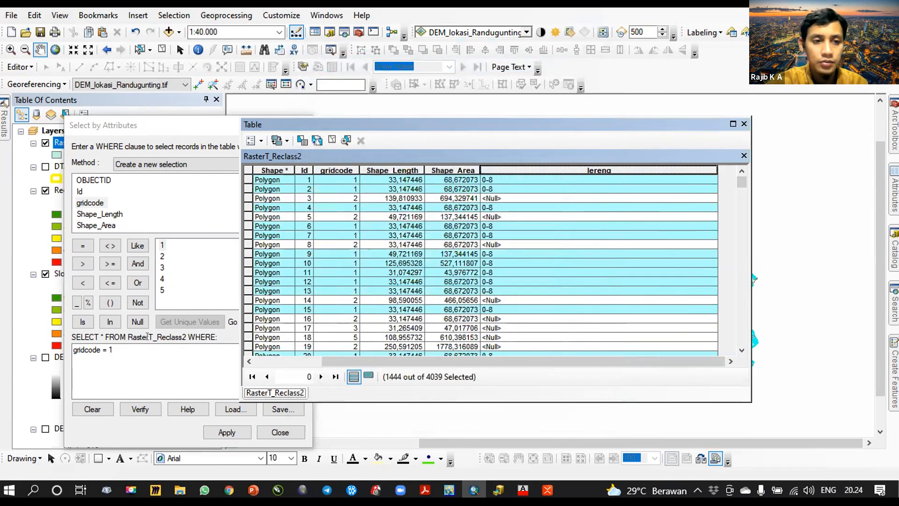
Select the records where gridcode = 2 and calculate their lereng field as "8-15".
left_click(163, 344)
double_click(110, 349)
double_click(162, 256)
left_click(227, 431)
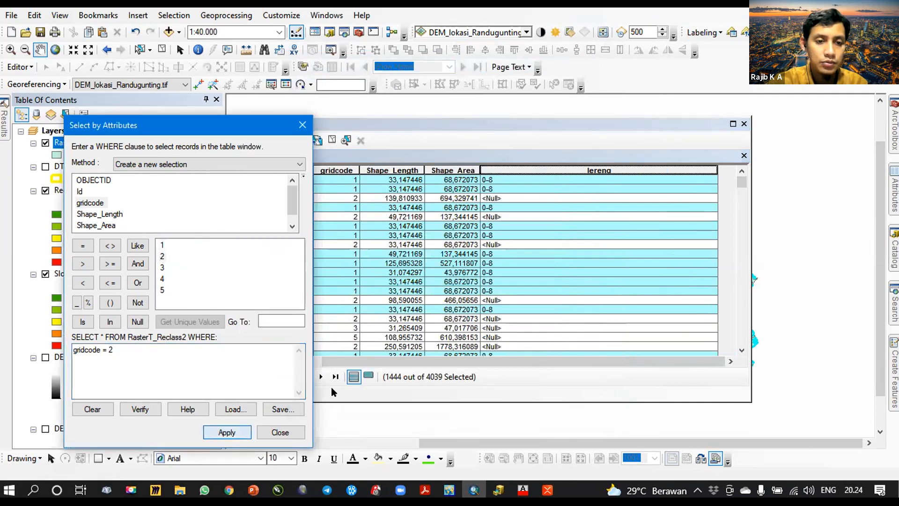
right_click(516, 165)
left_click(550, 254)
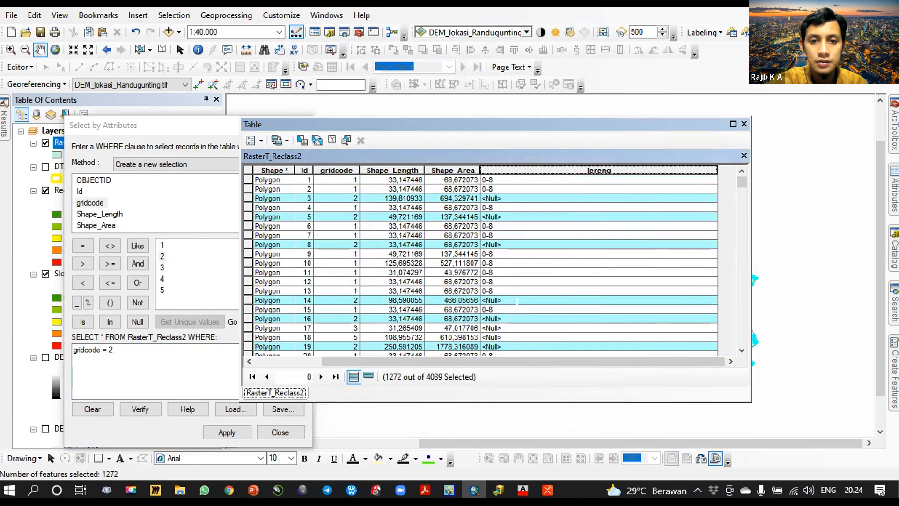
key("Left")
key("Left")
key("BackSpace")
key("BackSpace")
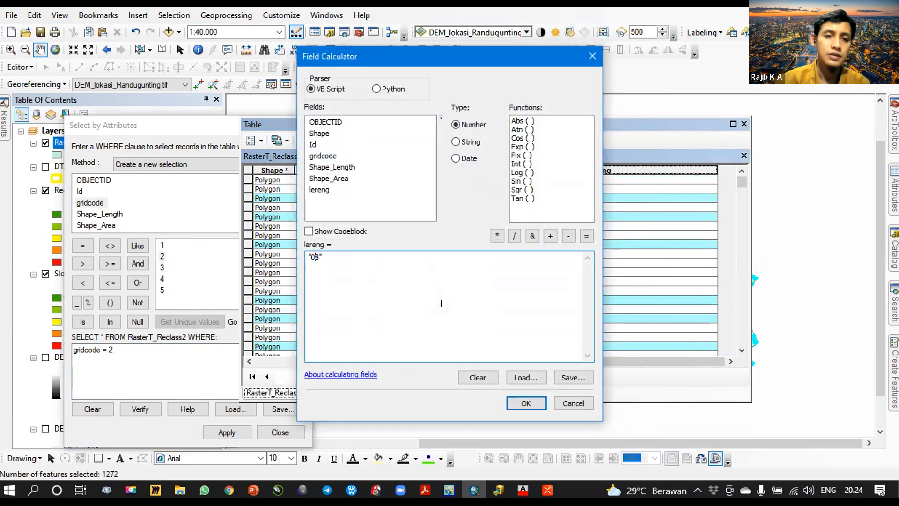
type("-15")
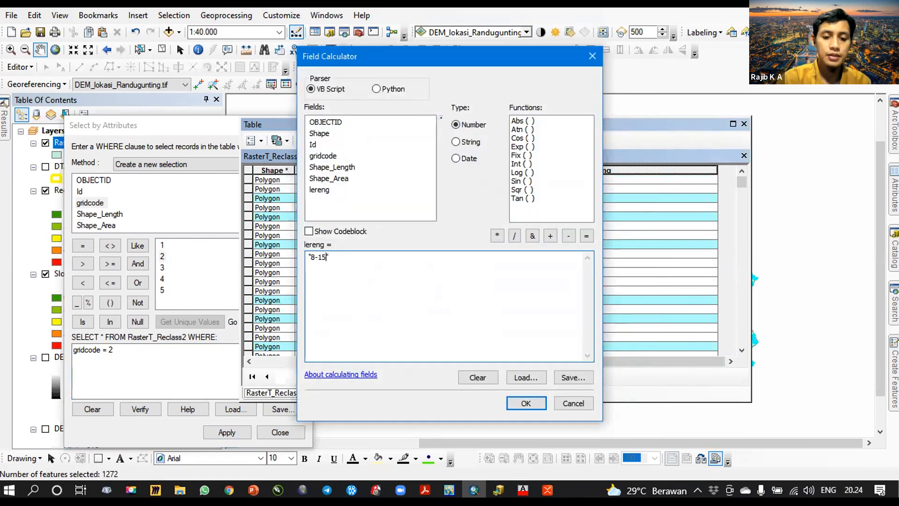
left_click(519, 403)
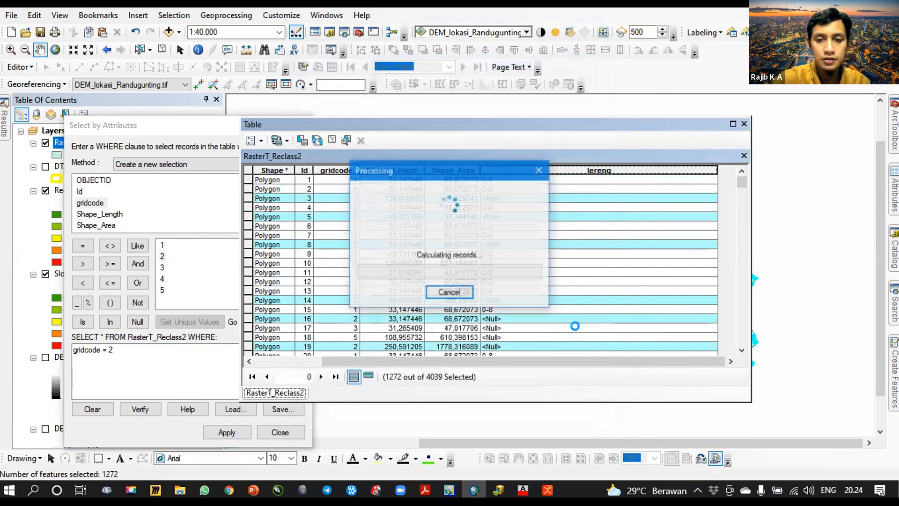
Select the records where gridcode = 3 and calculate their lereng field as "15-25".
left_click(135, 368)
double_click(147, 346)
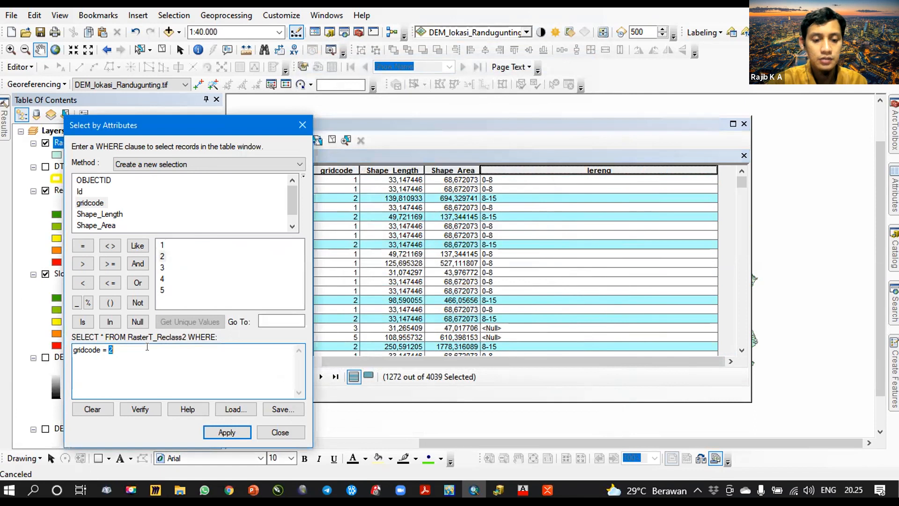
type("3")
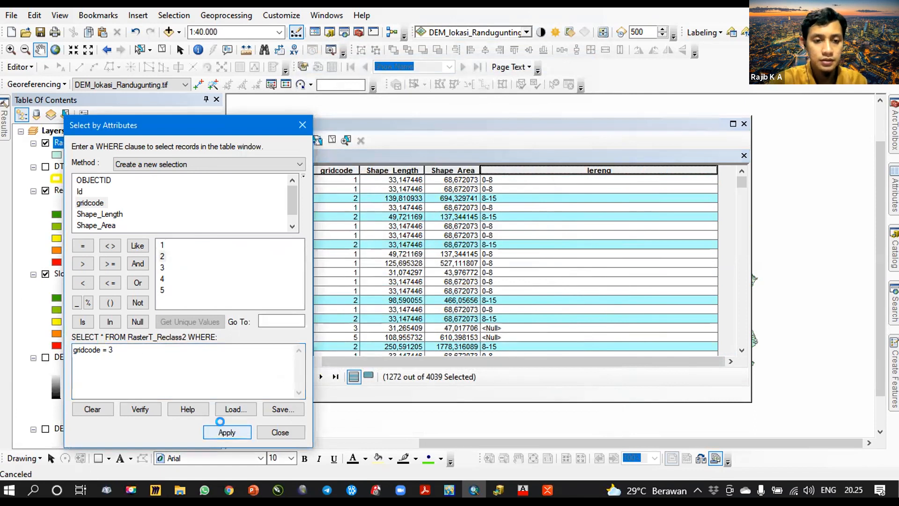
left_click(226, 432)
right_click(535, 170)
left_click(567, 253)
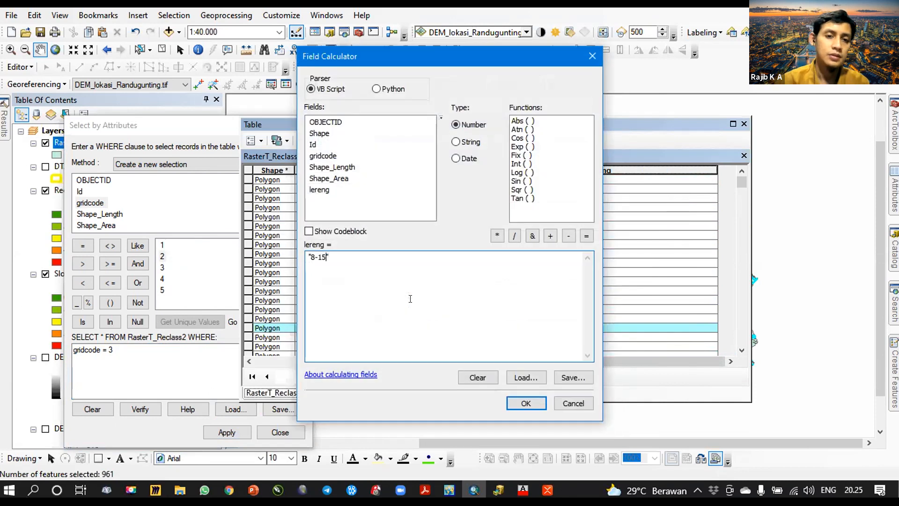
key("BackSpace")
key("BackSpace")
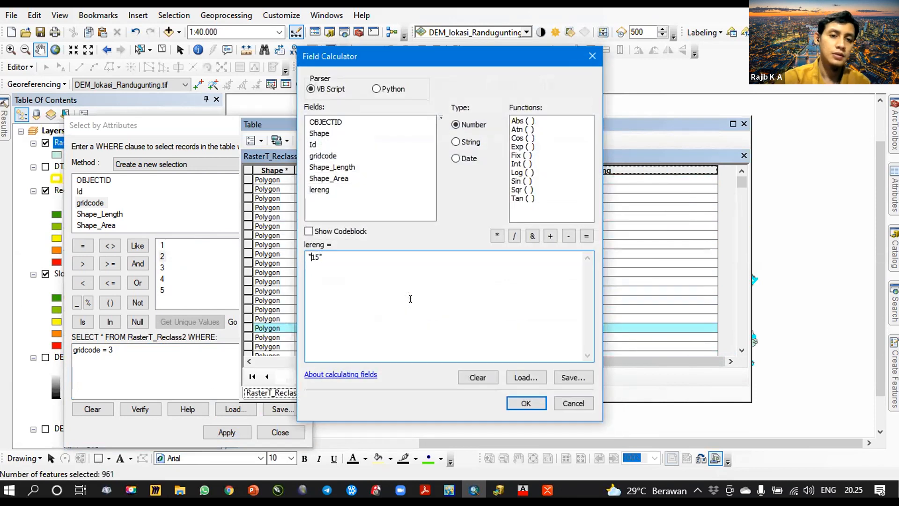
key("Right")
type("-25")
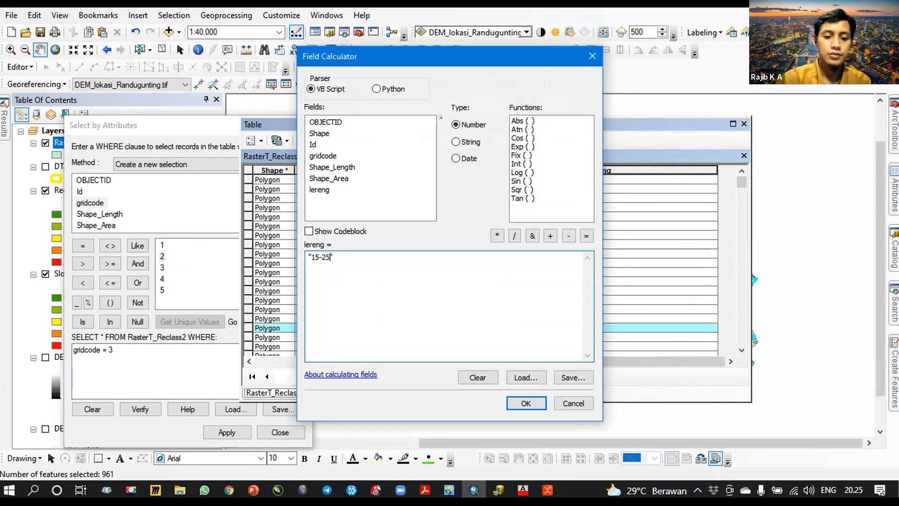
left_click(523, 403)
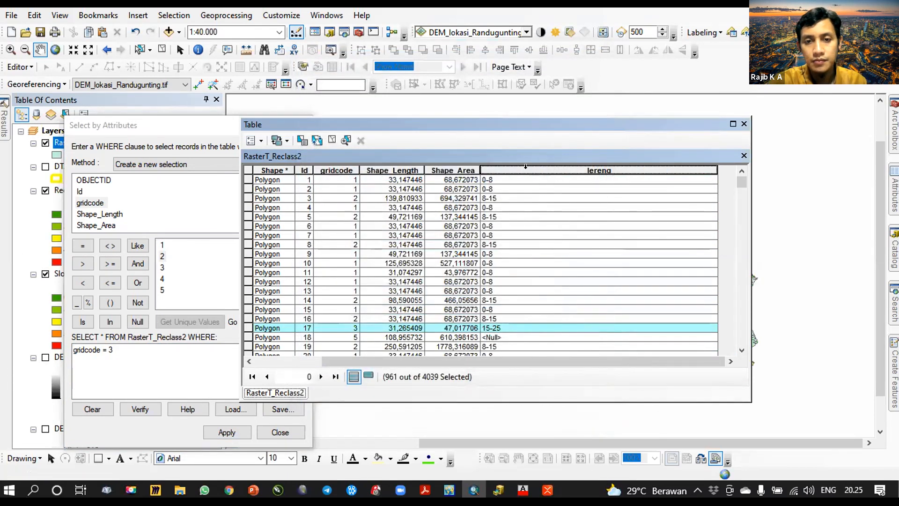
Select the records where gridcode = 4 and calculate their lereng field as "25-45".
left_click(105, 347)
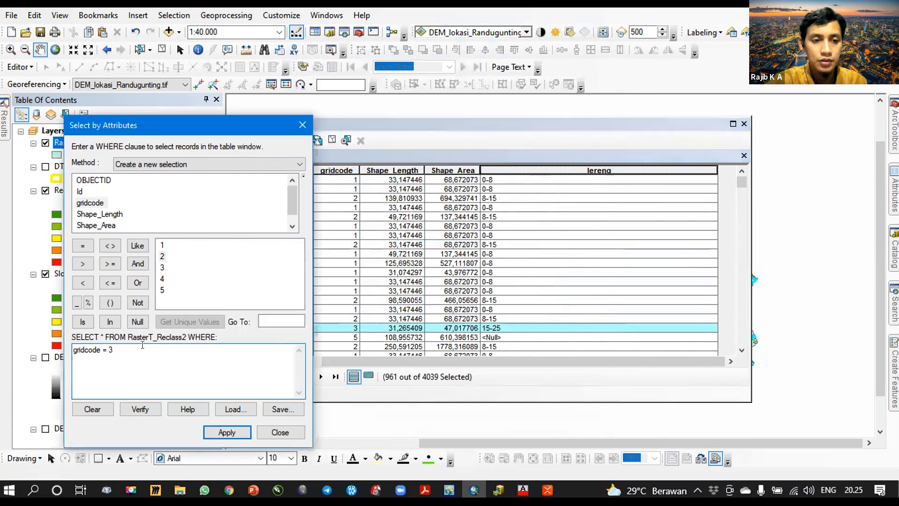
double_click(162, 279)
left_click(227, 432)
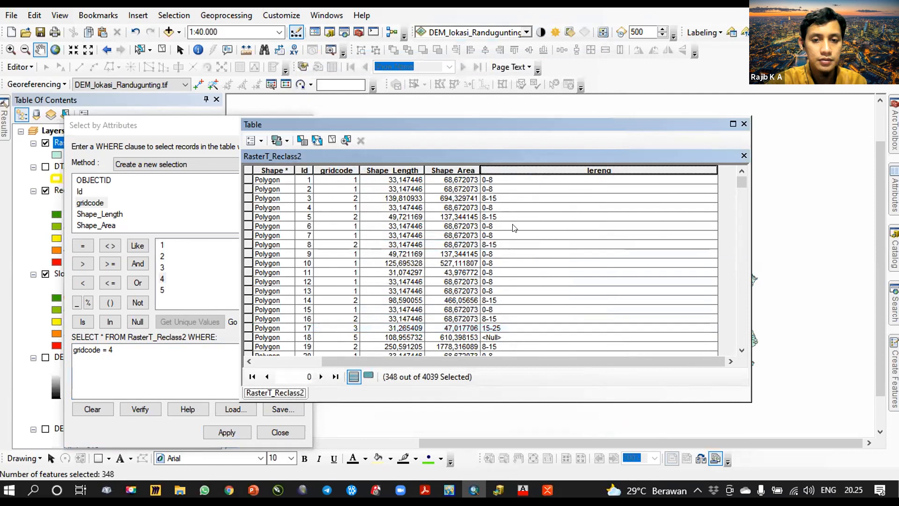
left_click(564, 256)
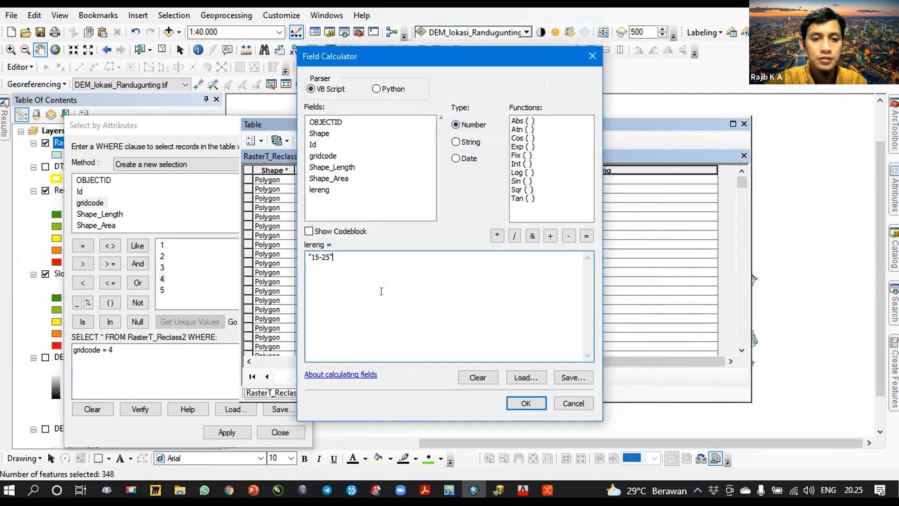
key("BackSpace")
key("BackSpace")
key("BackSpace")
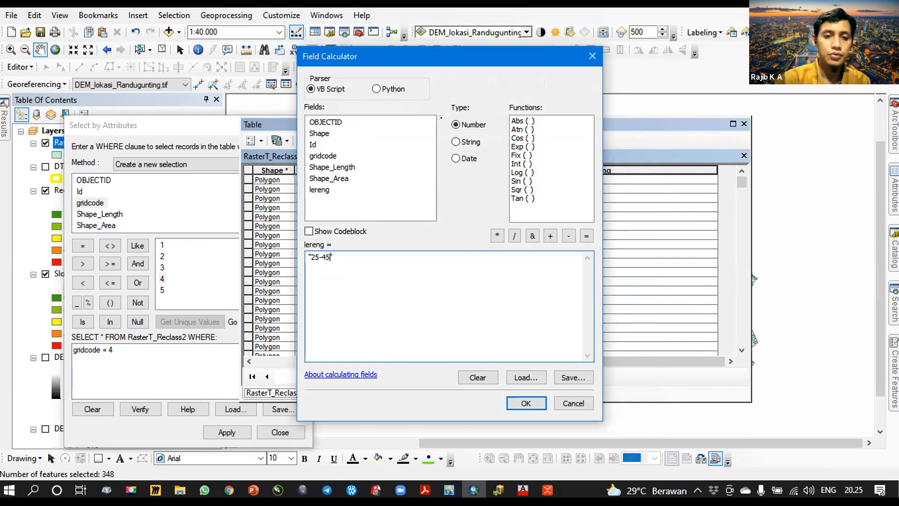
left_click(526, 403)
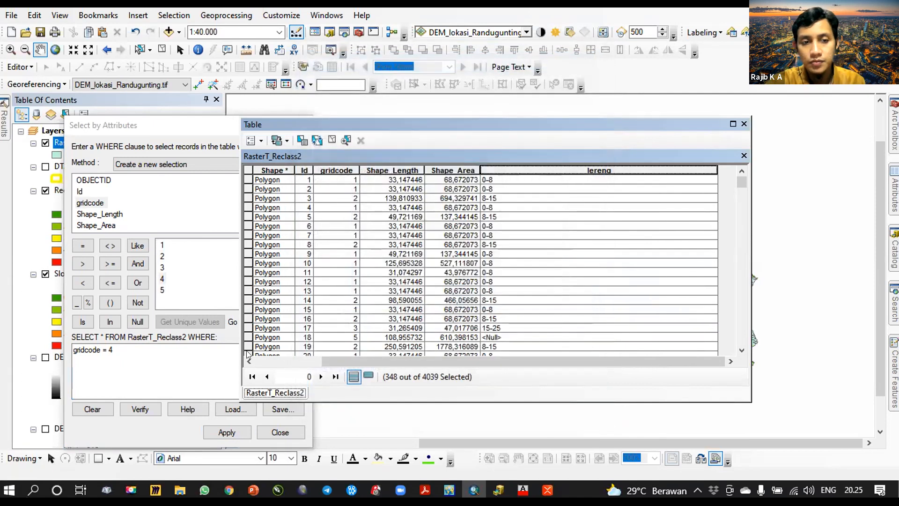
Select the records where gridcode = 5 and calculate their lereng field as ">45".
left_click(185, 344)
key("BackSpace")
type("5")
left_click(226, 431)
left_click(542, 165)
right_click(548, 168)
left_click(576, 256)
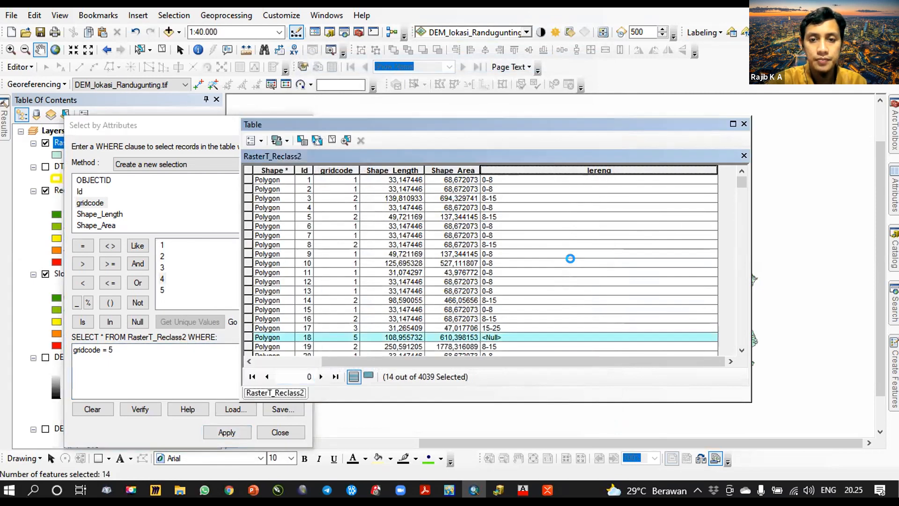
left_click(397, 267)
key("Left")
key("Left")
key("Left")
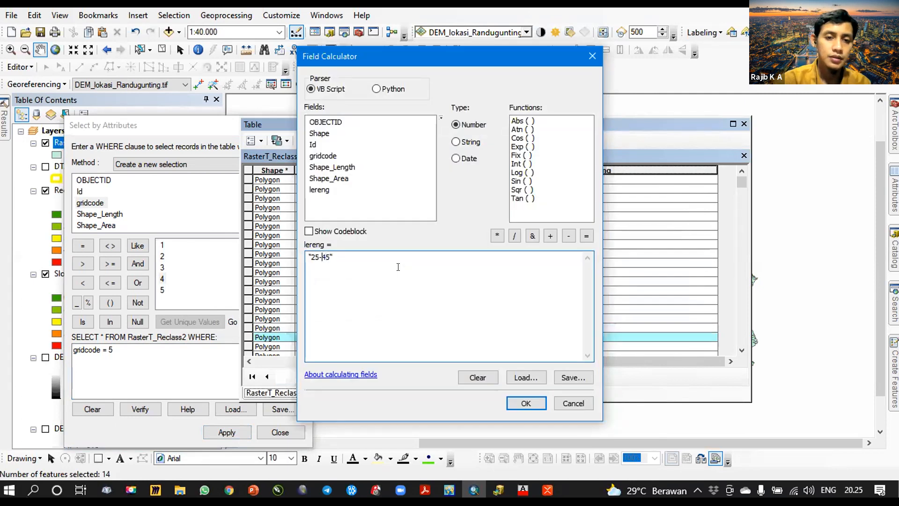
key("BackSpace")
key("BackSpace")
key("BackSpace")
type(">")
left_click(525, 403)
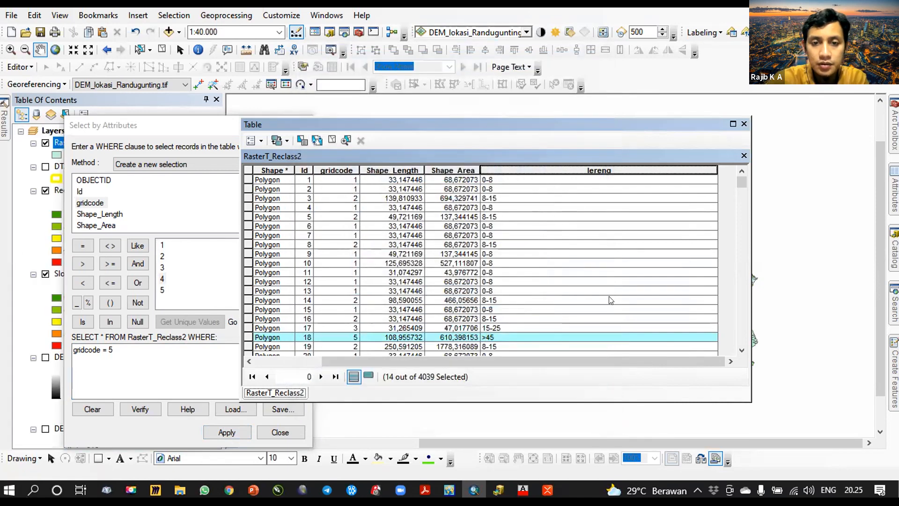
Check the lereng values down the RasterT_Reclass2 attribute table, and close the table and the attribute selection dialog.
scroll(615, 310, "down", 19)
scroll(617, 311, "down", 20)
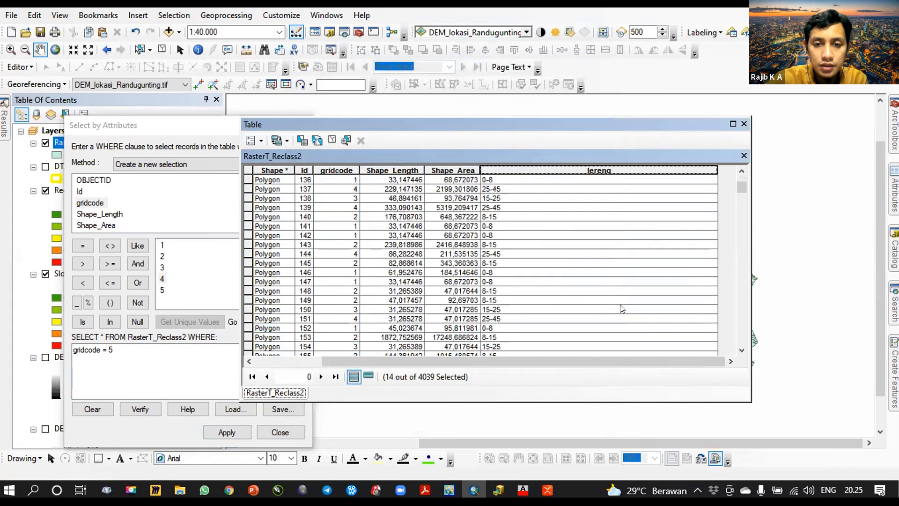
left_click(743, 123)
left_click(280, 432)
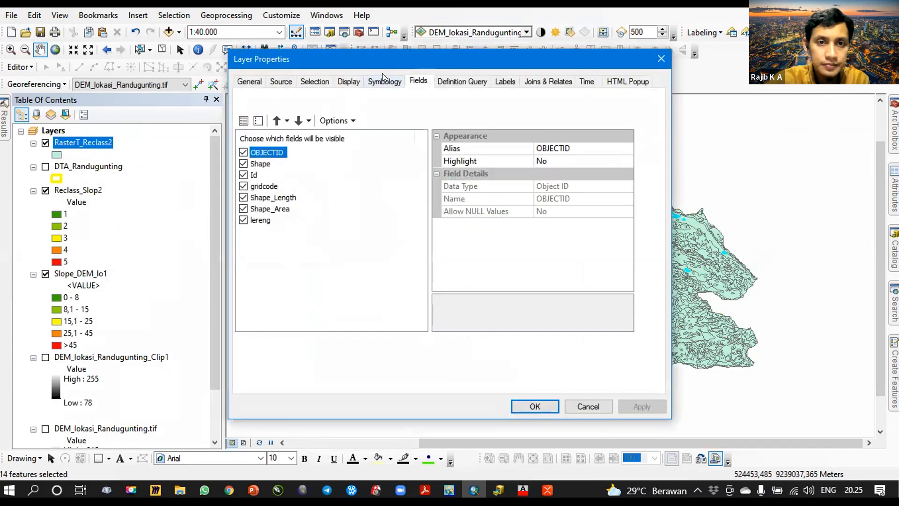
Symbolize RasterT_Reclass2 by the unique values of the lereng field, adding all values and excluding the all-other-values class.
left_click(383, 80)
left_click(259, 116)
left_click(407, 127)
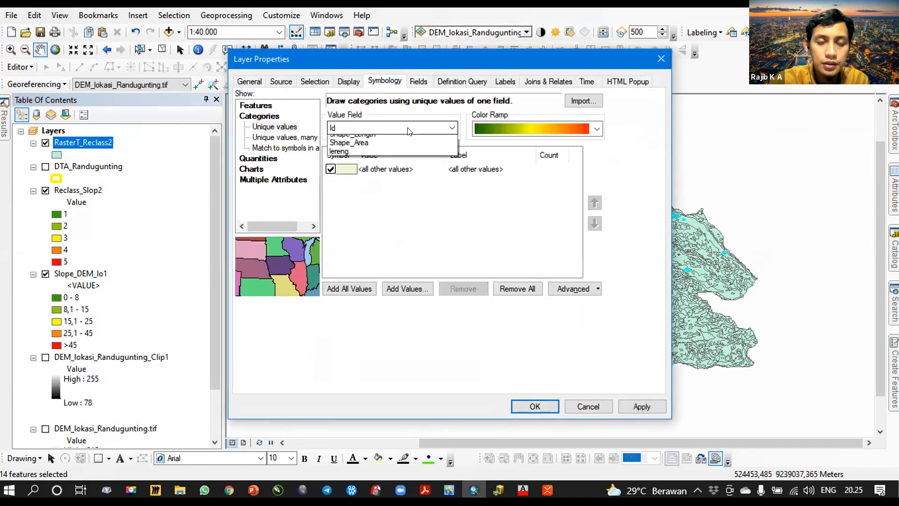
left_click(396, 172)
left_click(361, 288)
left_click(330, 169)
Reorder the lereng classes so that 8-15 comes directly after 0-8.
left_click(369, 225)
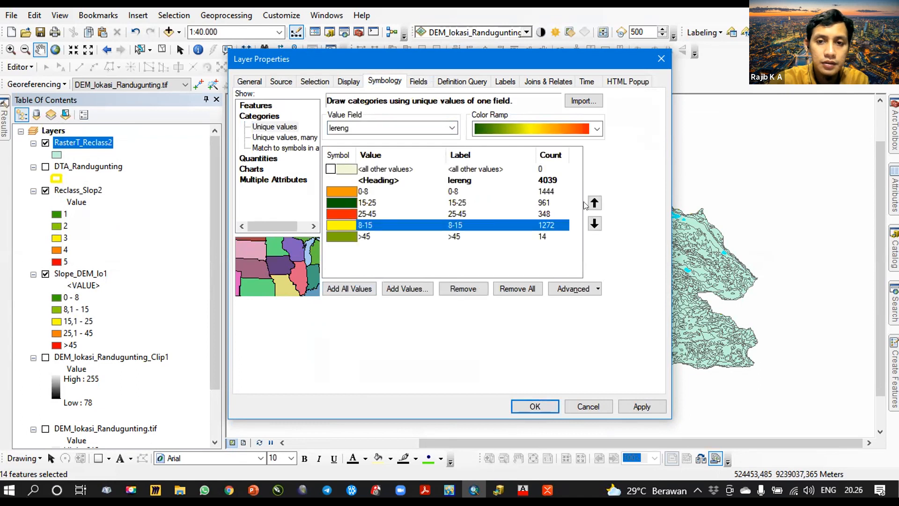
left_click(589, 203)
left_click(589, 203)
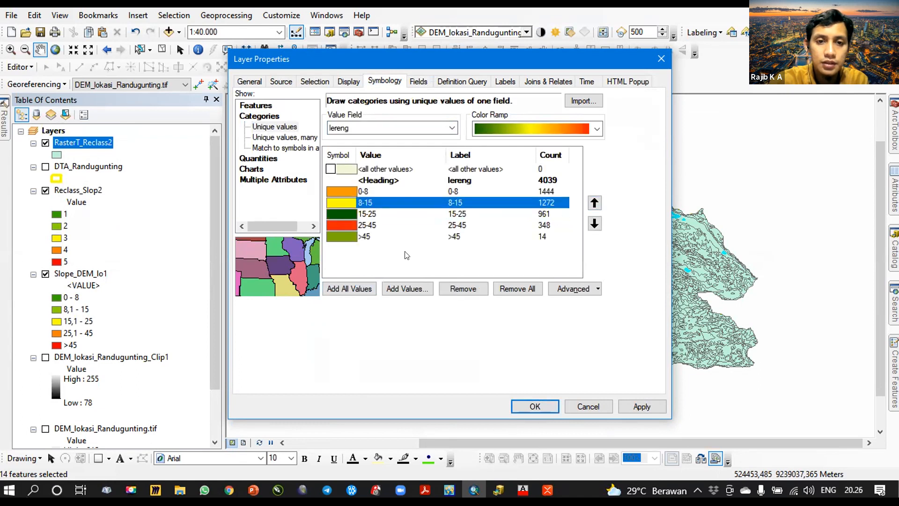
left_click(364, 201)
right_click(358, 213)
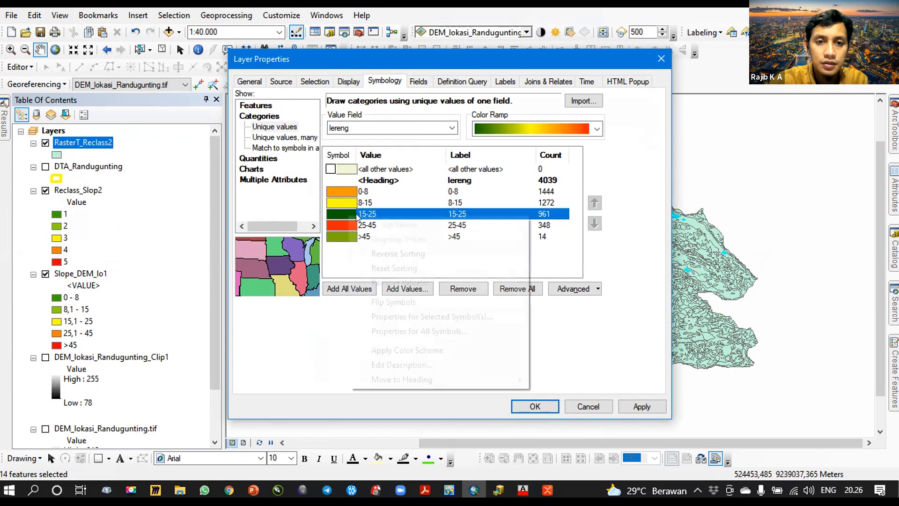
left_click(419, 331)
left_click(405, 248)
left_click(457, 262)
left_click(362, 389)
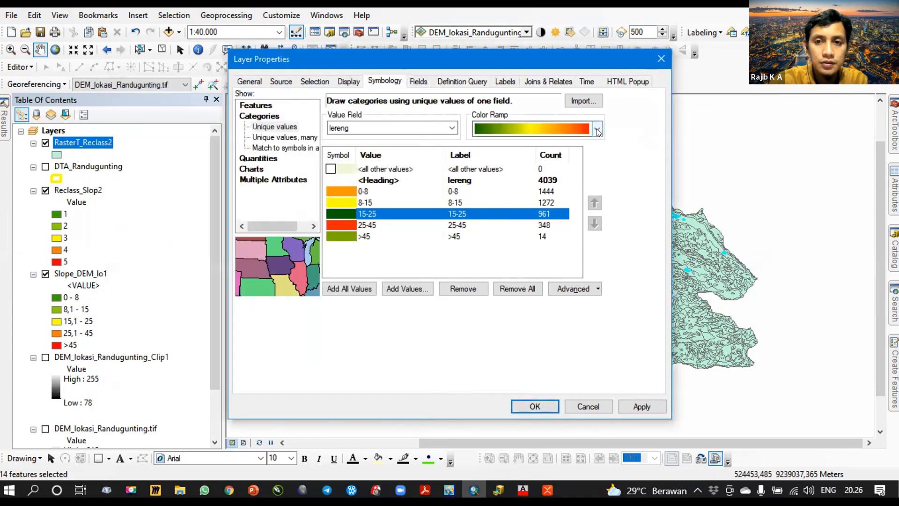
left_click(478, 179)
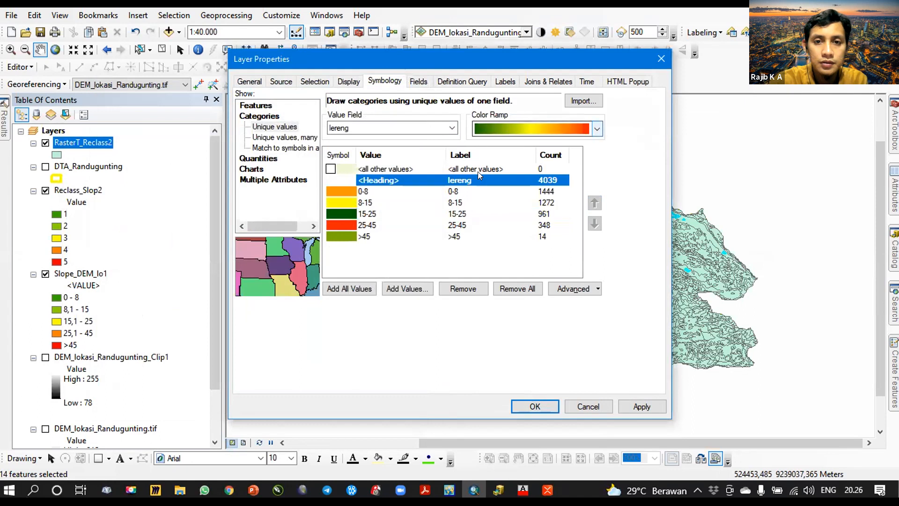
Reapply the green-to-red color ramp to the ordered lereng classes and accept the layer symbology.
left_click(597, 128)
left_click(541, 141)
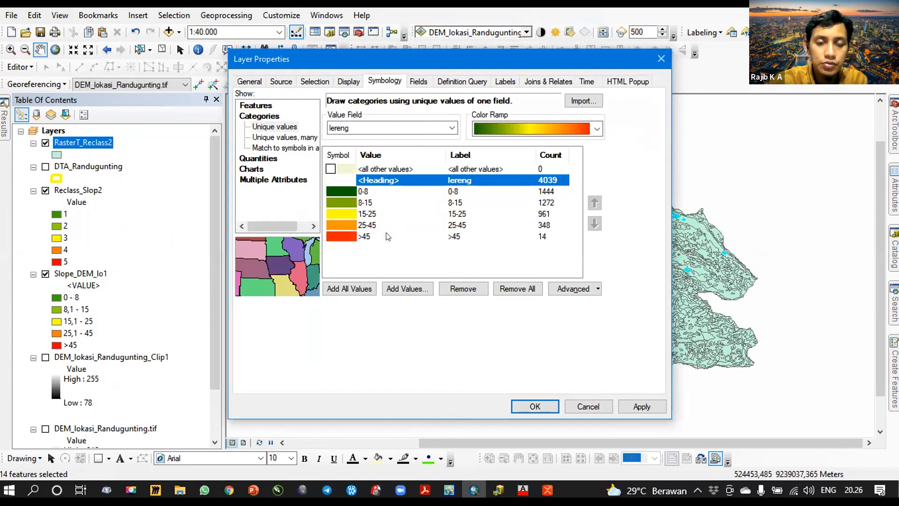
left_click(538, 404)
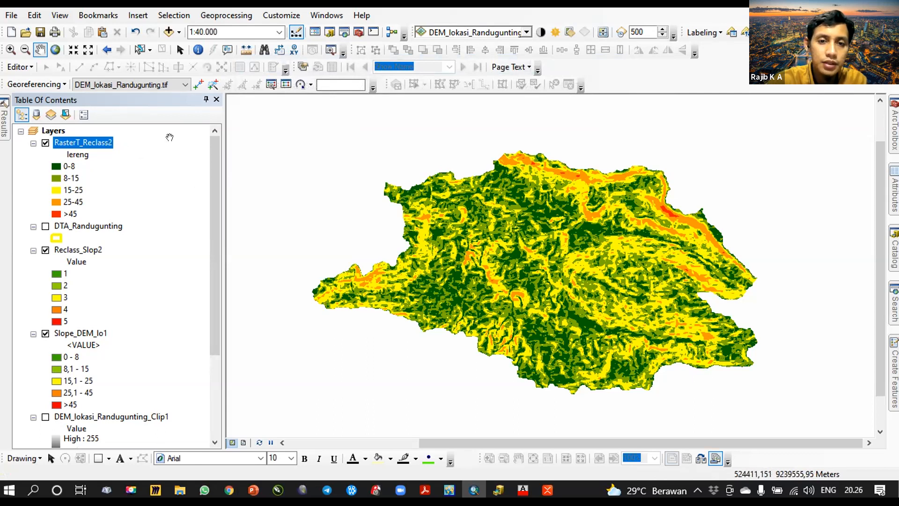
Open the attribute table of RasterT_Reclass2 to review its fields and lereng labels, and close it again.
right_click(80, 142)
left_click(133, 180)
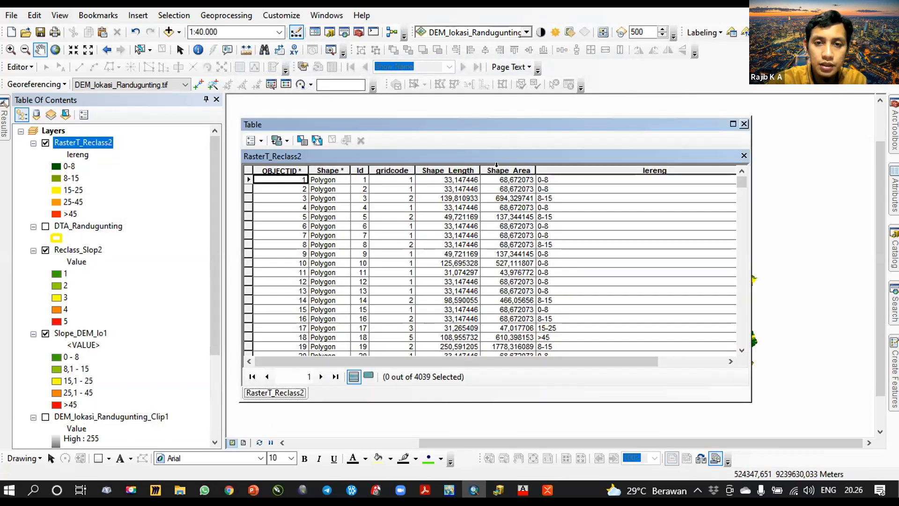
left_click(744, 124)
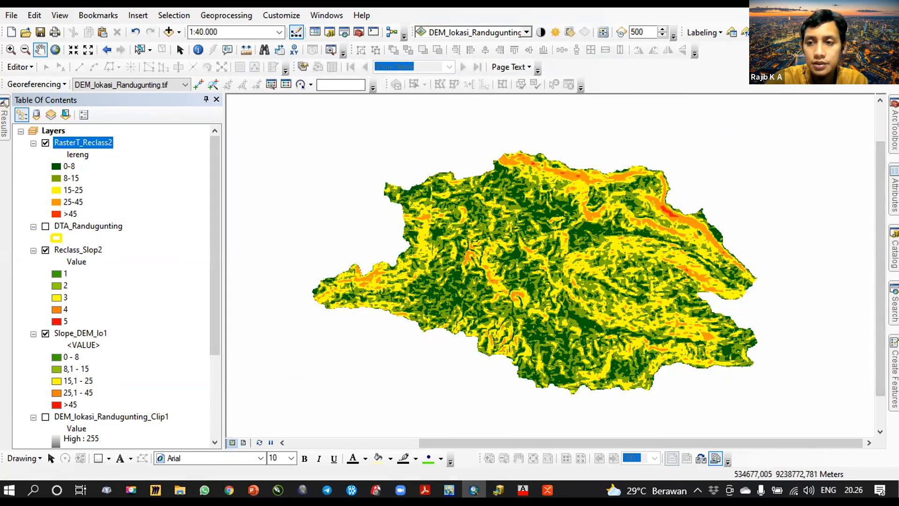
Search for the "hillshade" tool and open the Spatial Analyst version.
left_click(894, 303)
left_click_drag(765, 151, 683, 157)
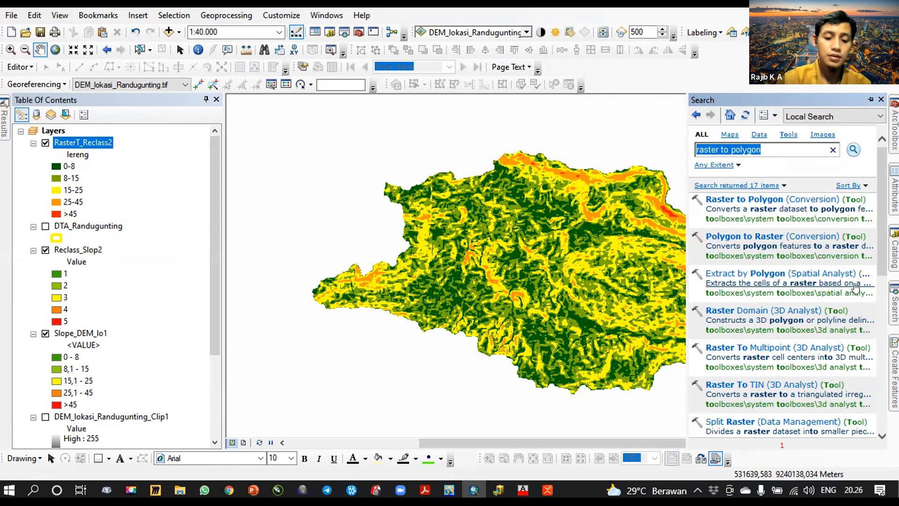
type("h")
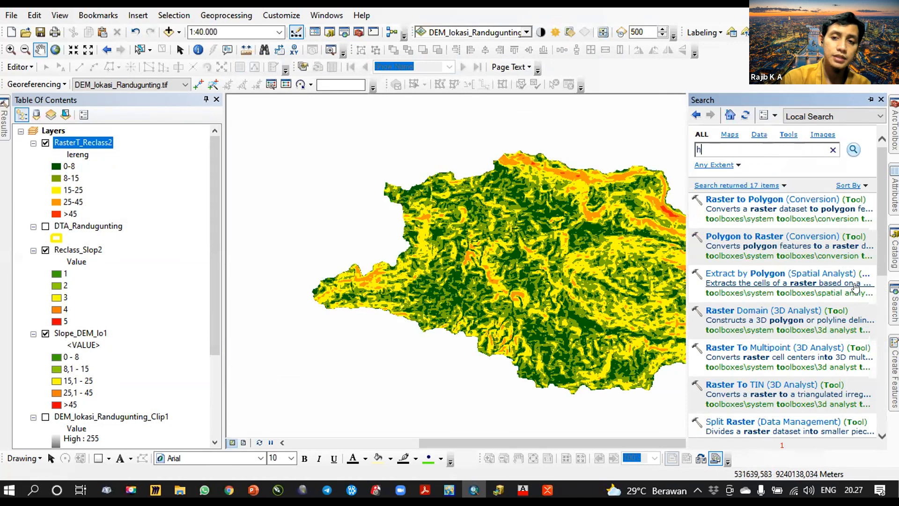
type("illshade")
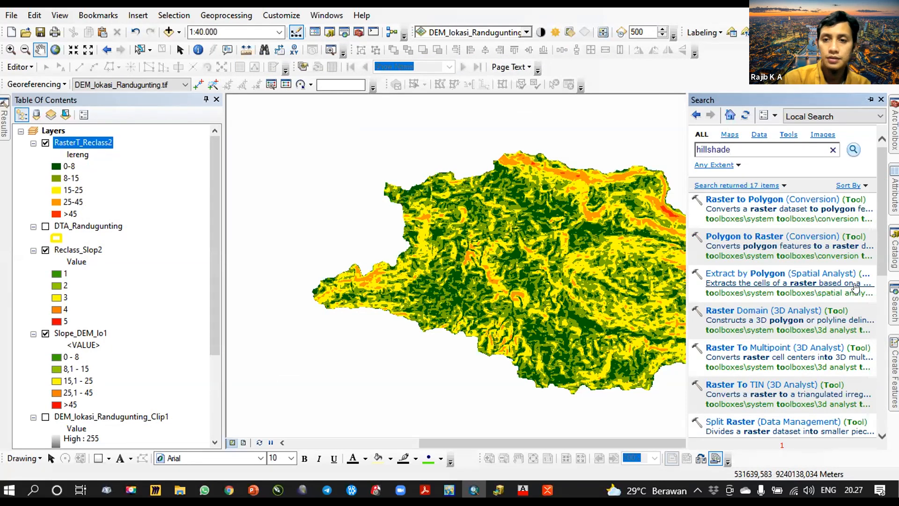
key("Return")
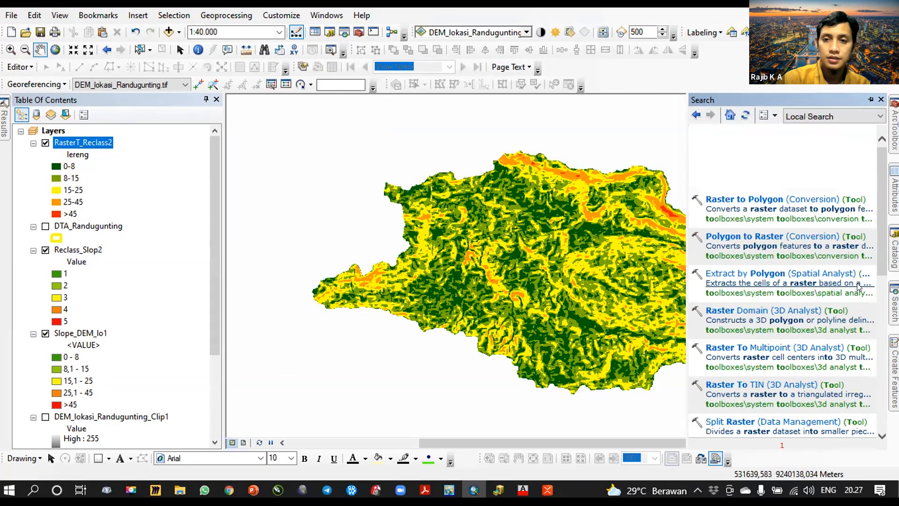
left_click(724, 237)
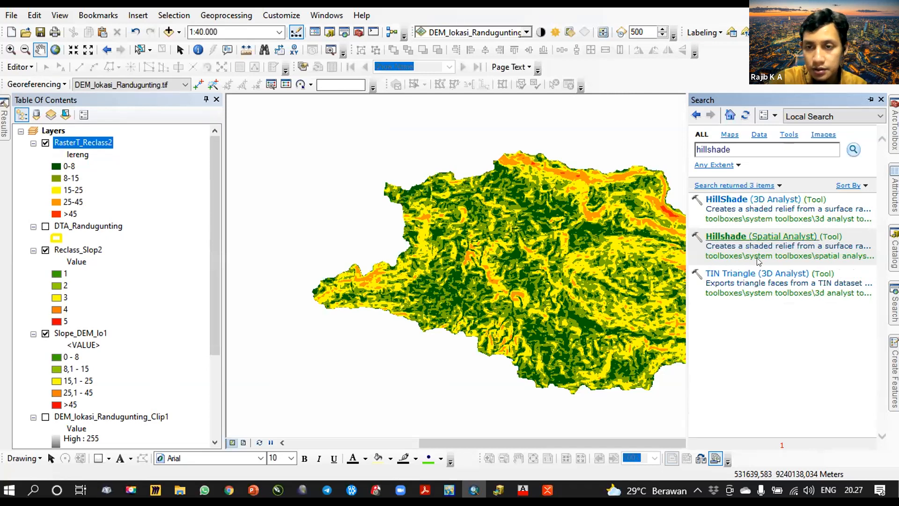
Run Hillshade on DEM_lokasi_Randugunting_Clip1 with azimuth 315, altitude 45 and Z factor 1, outputting HillSha_DEM_2.
left_click(76, 146)
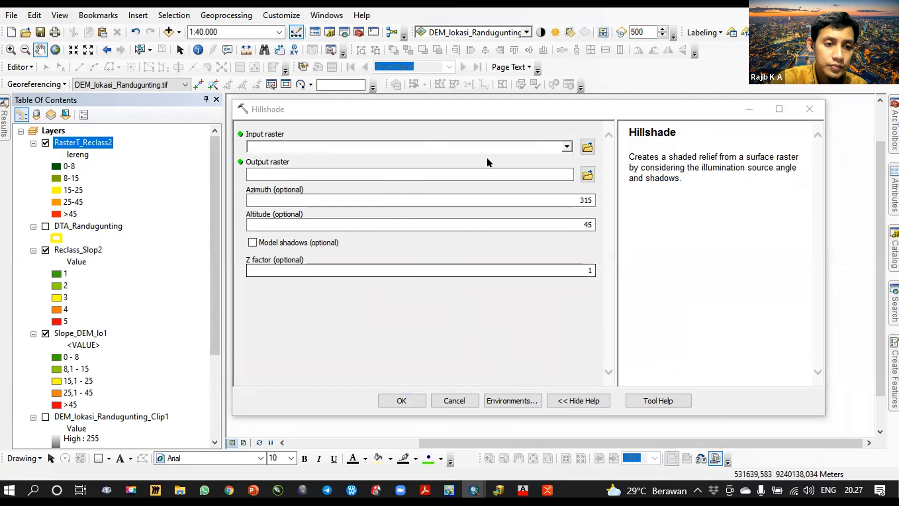
left_click(561, 142)
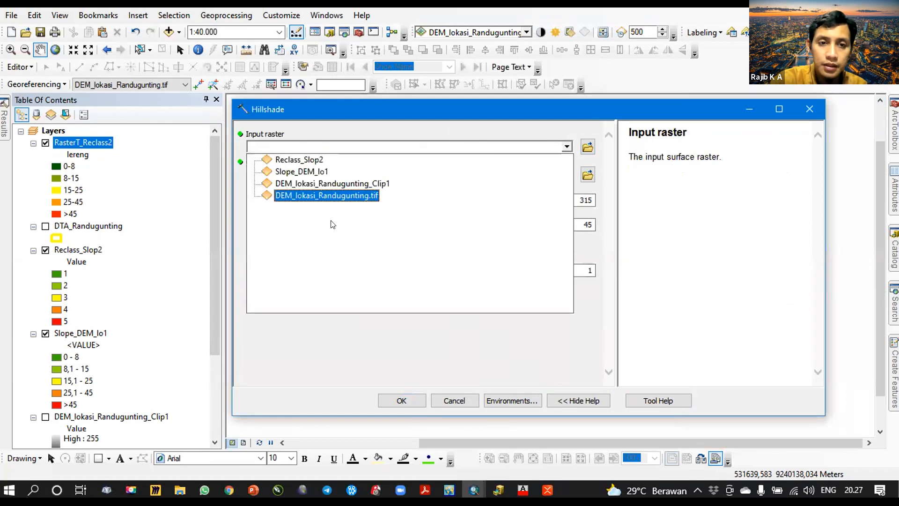
left_click(341, 183)
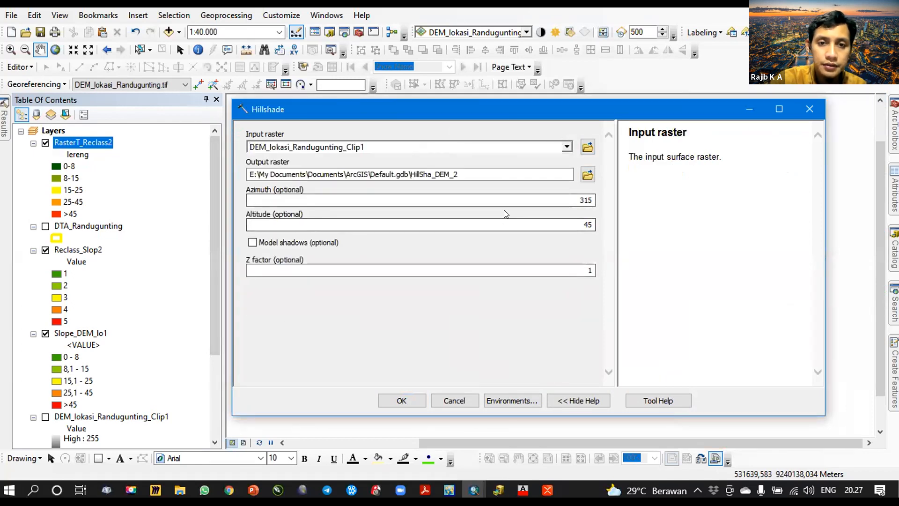
left_click(401, 400)
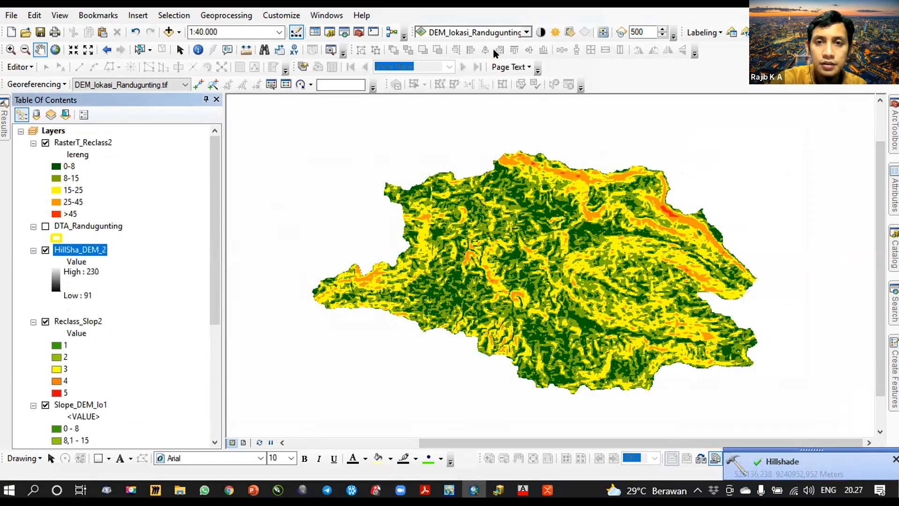
Try making the RasterT_Reclass2 layer partly transparent over the hillshade.
left_click(527, 32)
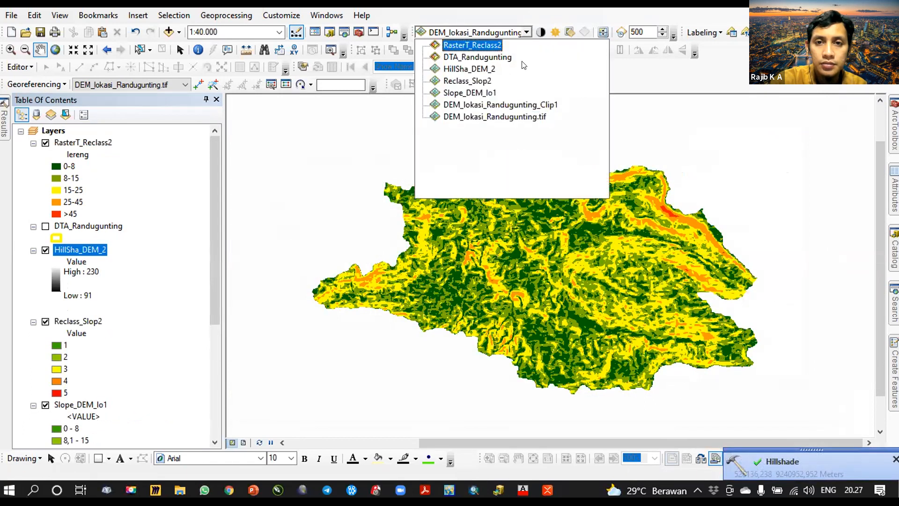
left_click(494, 46)
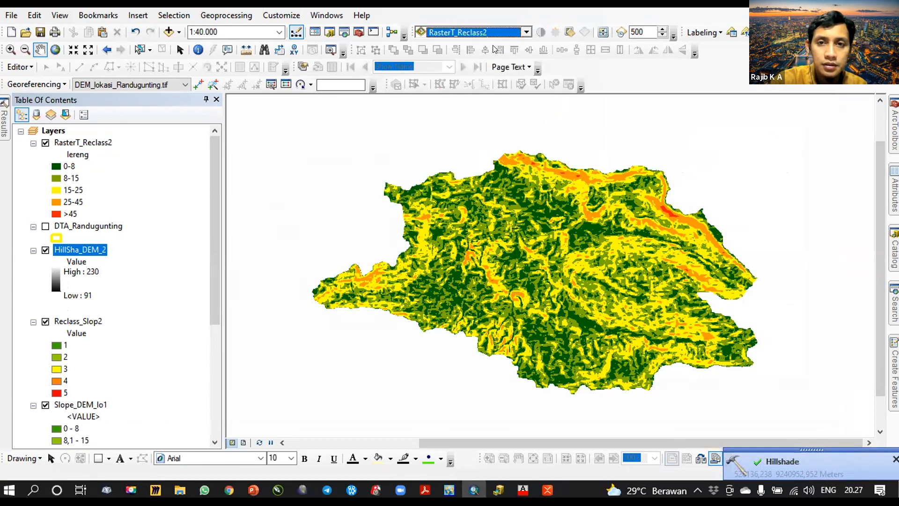
left_click(570, 32)
left_click_drag(609, 123, 609, 87)
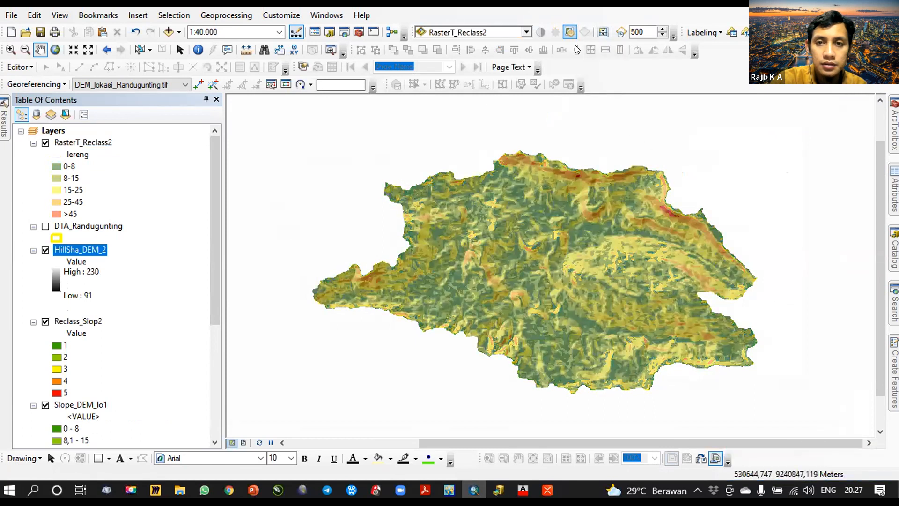
left_click(570, 31)
left_click_drag(610, 92, 613, 135)
left_click(570, 31)
left_click(570, 32)
left_click(570, 32)
Move HillSha_DEM_2 above RasterT_Reclass2 in the layer order and make the hillshade partly transparent.
left_click_drag(98, 248, 103, 134)
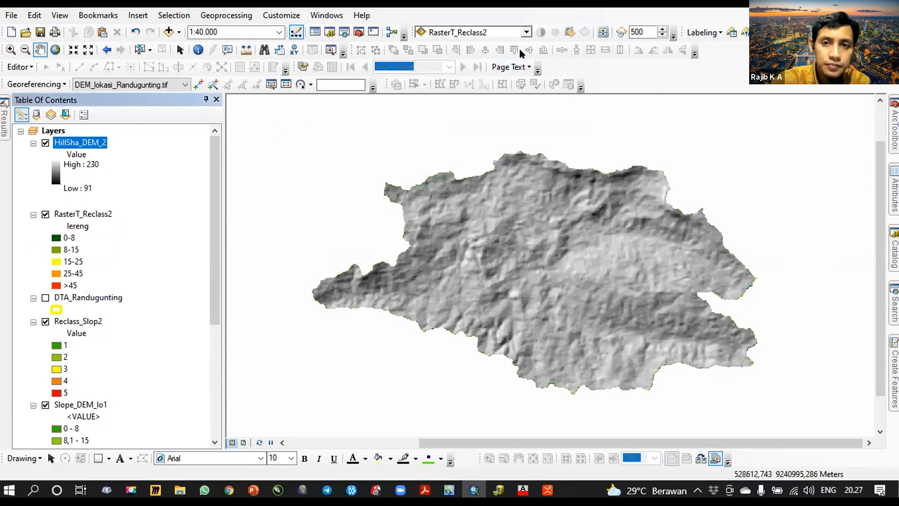
left_click(526, 32)
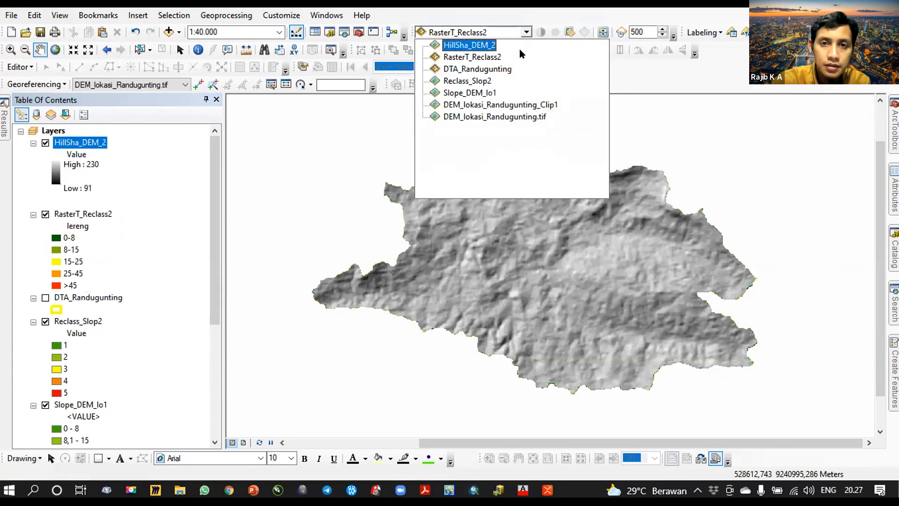
left_click(520, 49)
left_click(569, 32)
left_click_drag(604, 127, 607, 84)
left_click(569, 31)
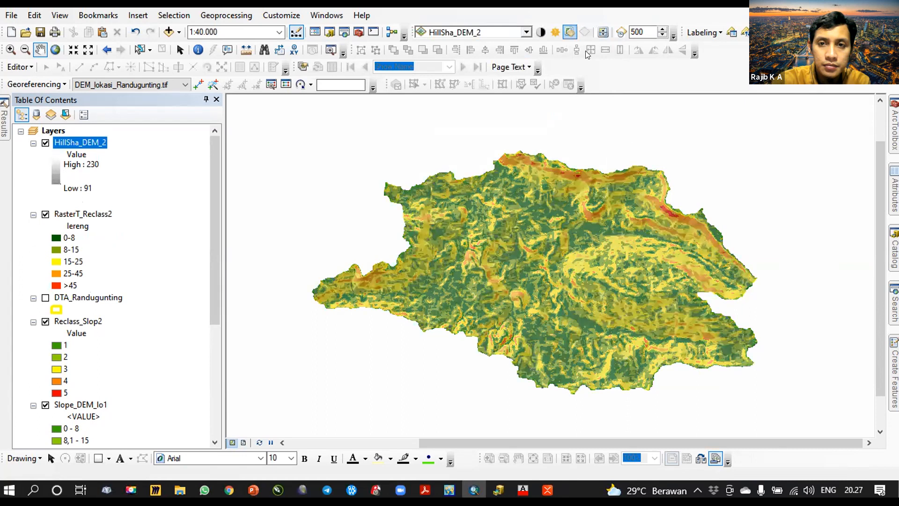
Fine-tune the transparency of HillSha_DEM_2 until the relief shading and the slope colors both show clearly.
left_click(570, 32)
left_click_drag(607, 108, 598, 110)
left_click(569, 32)
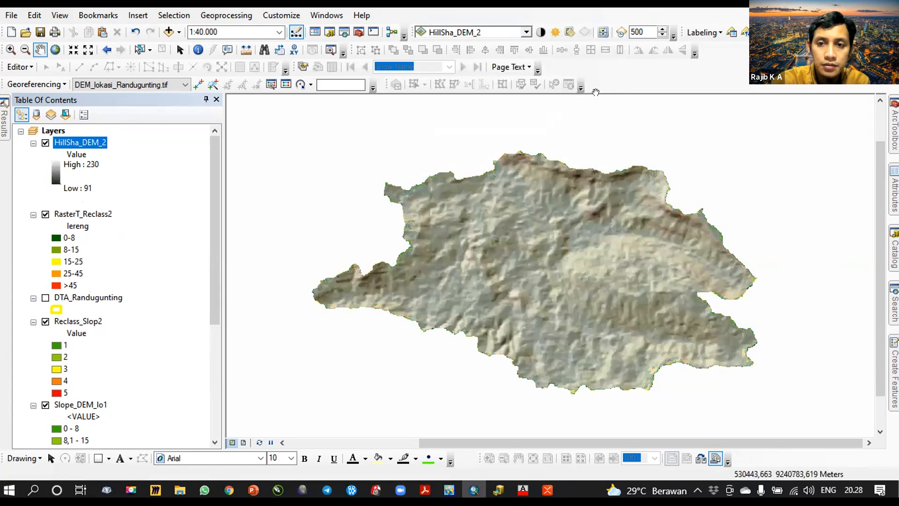
left_click(570, 32)
left_click_drag(605, 114, 606, 92)
left_click(570, 33)
left_click_drag(605, 77, 607, 76)
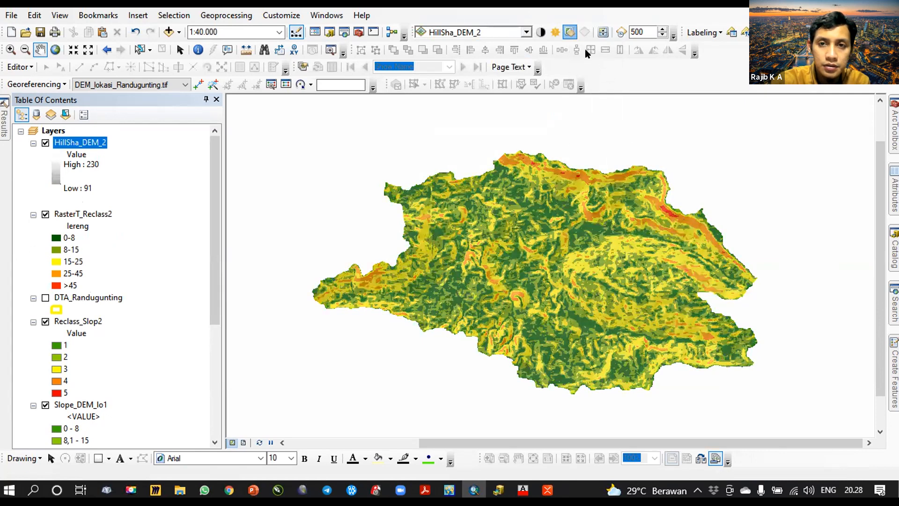
left_click(570, 33)
left_click_drag(601, 74, 599, 62)
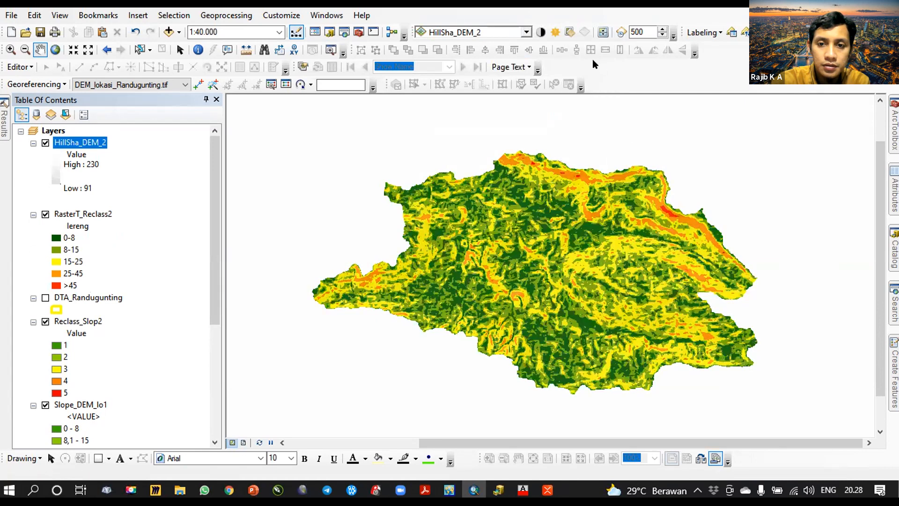
left_click(570, 32)
left_click_drag(603, 74, 603, 84)
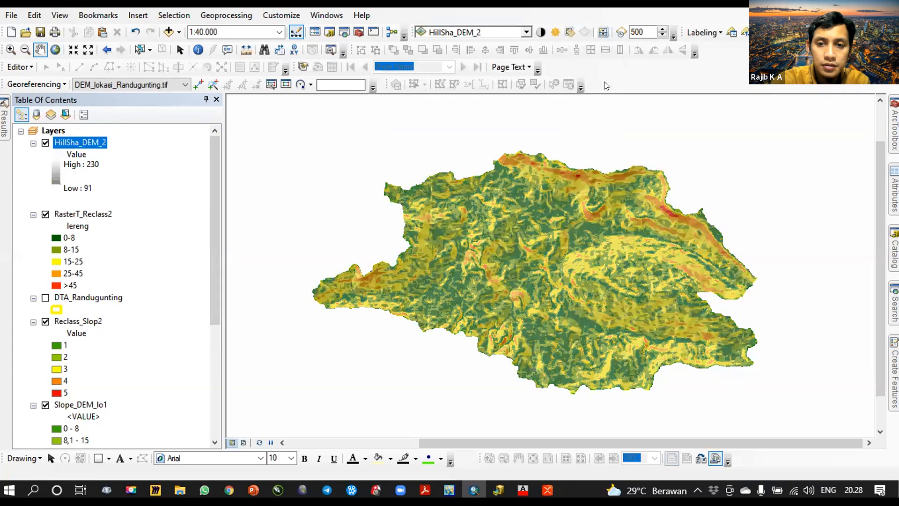
left_click(570, 32)
left_click_drag(607, 70, 609, 101)
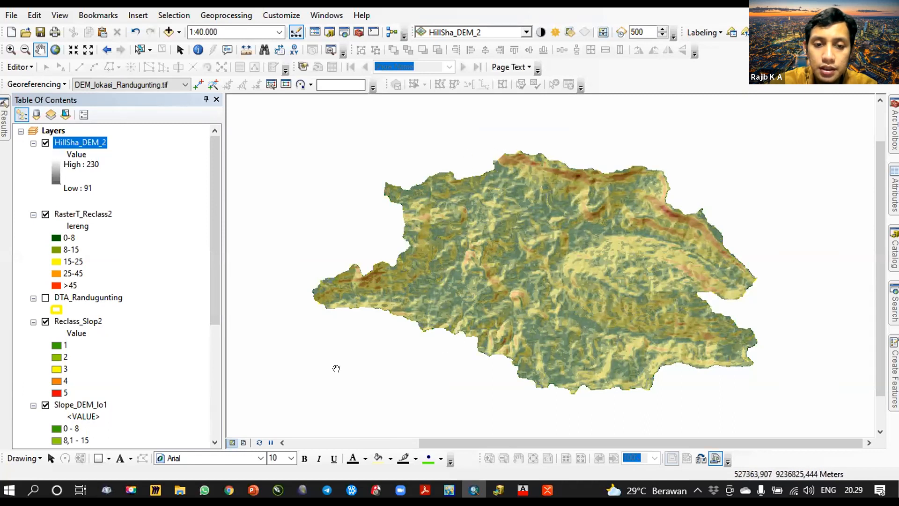
Switch the map to layout view and set the A4 page orientation to landscape.
left_click(244, 442)
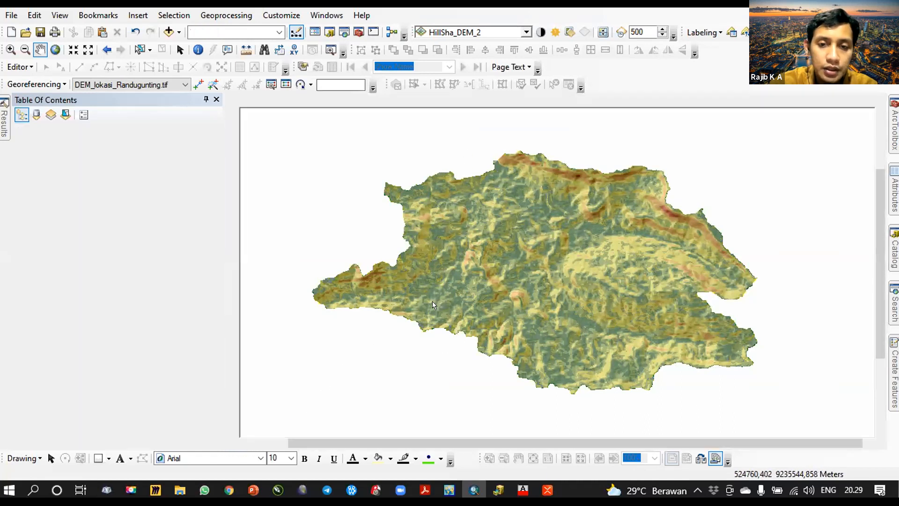
right_click(341, 218)
left_click(357, 268)
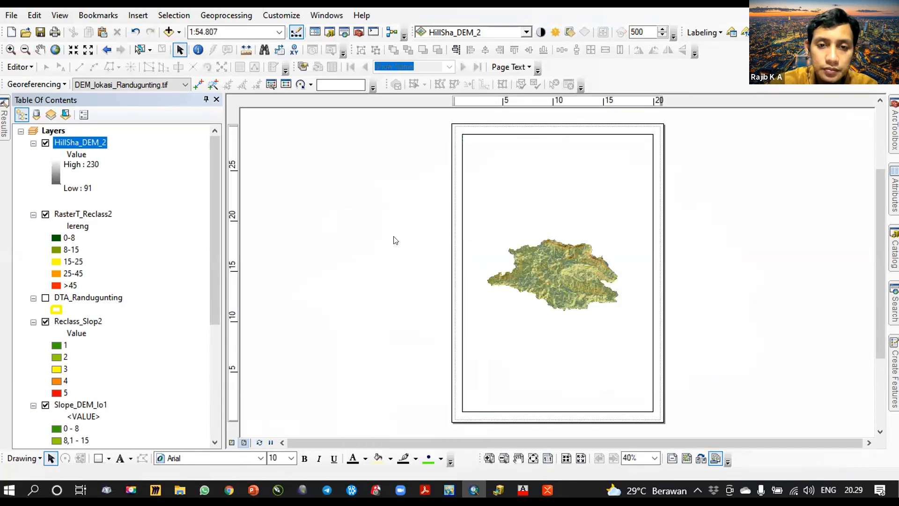
left_click(424, 347)
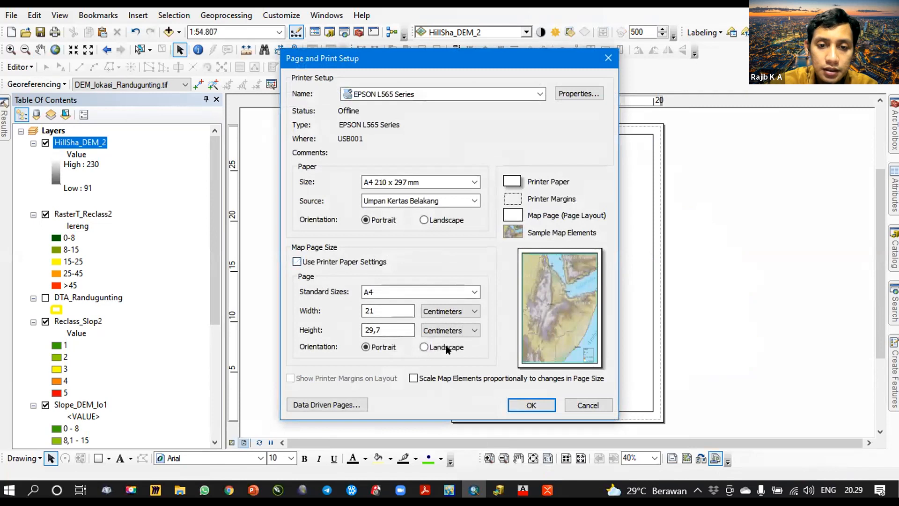
left_click(521, 406)
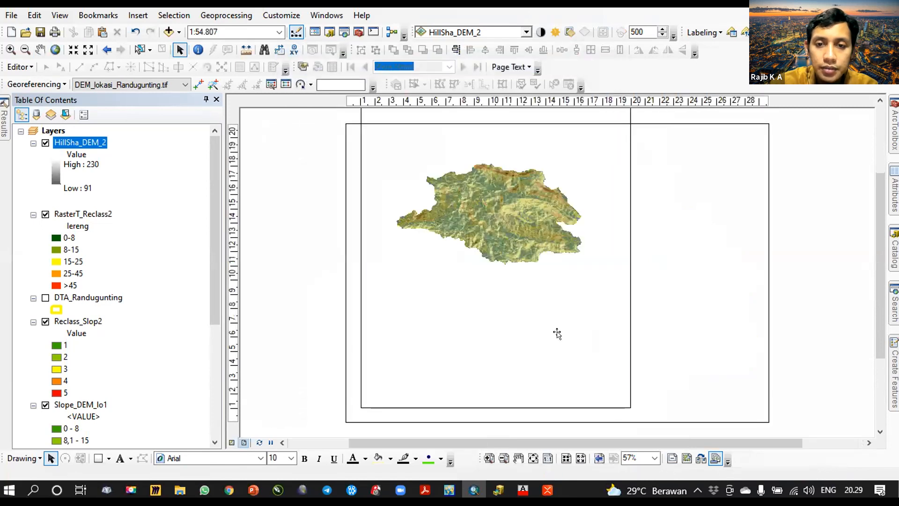
Move and resize the data frame to fill the landscape page, leaving a narrow margin on all sides.
left_click(496, 407)
left_click_drag(495, 407, 496, 270)
left_click_drag(475, 177, 482, 311)
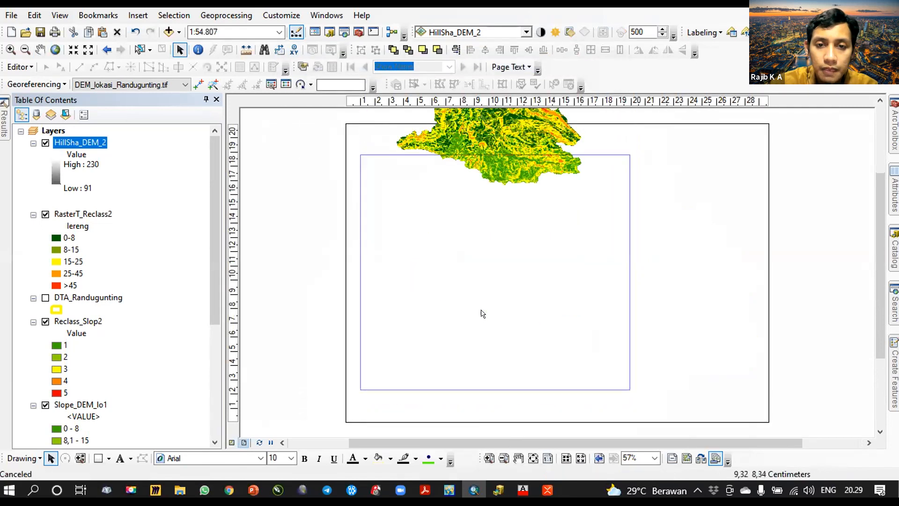
left_click_drag(627, 175, 759, 129)
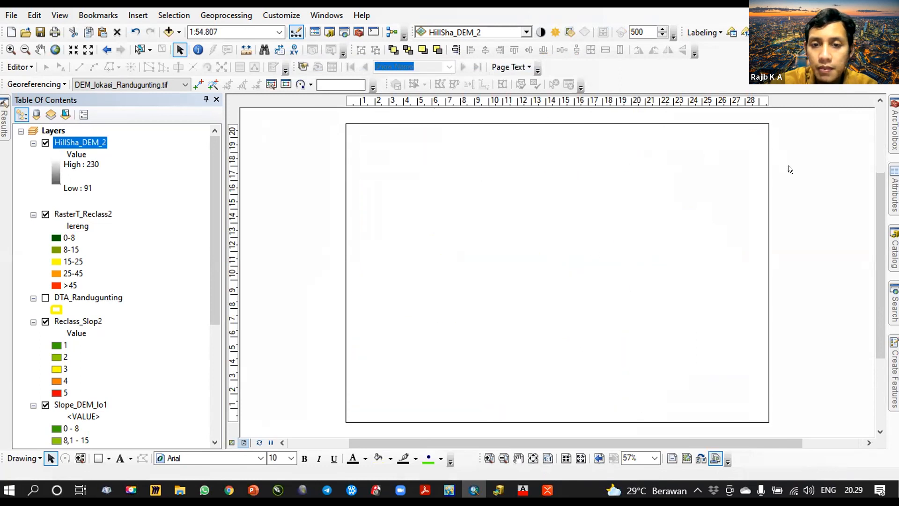
left_click(798, 193)
Zoom the data frame to the extent of the RasterT_Reclass2 layer.
left_click(82, 214)
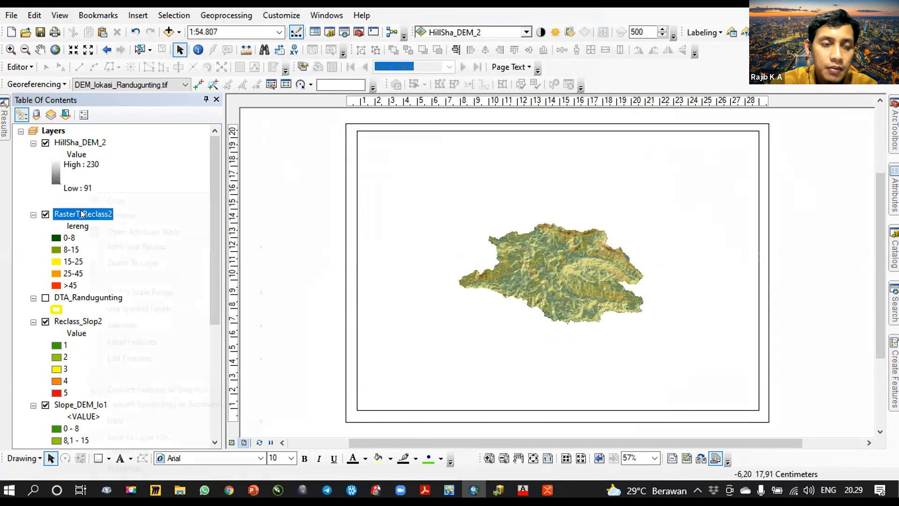
right_click(82, 214)
left_click(140, 261)
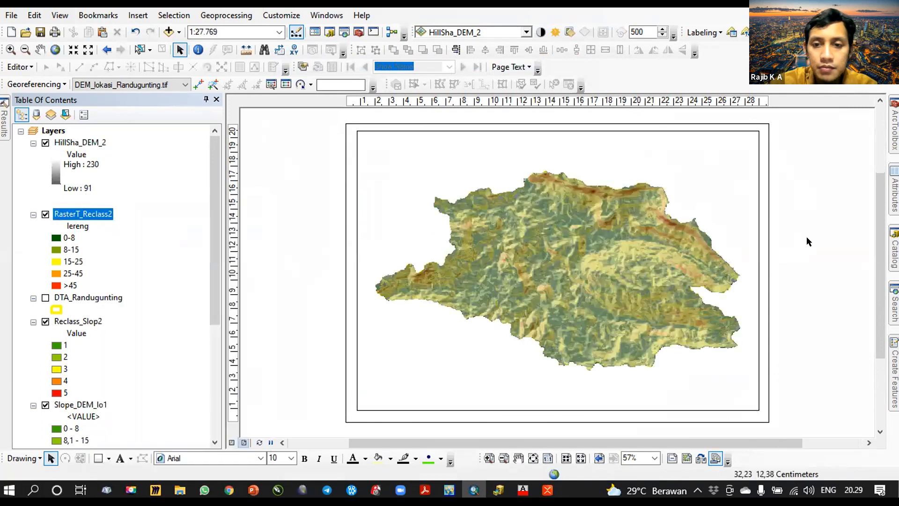
Compare the layout with and without the HillSha_DEM_2 layer, leaving the hillshade hidden.
left_click(46, 143)
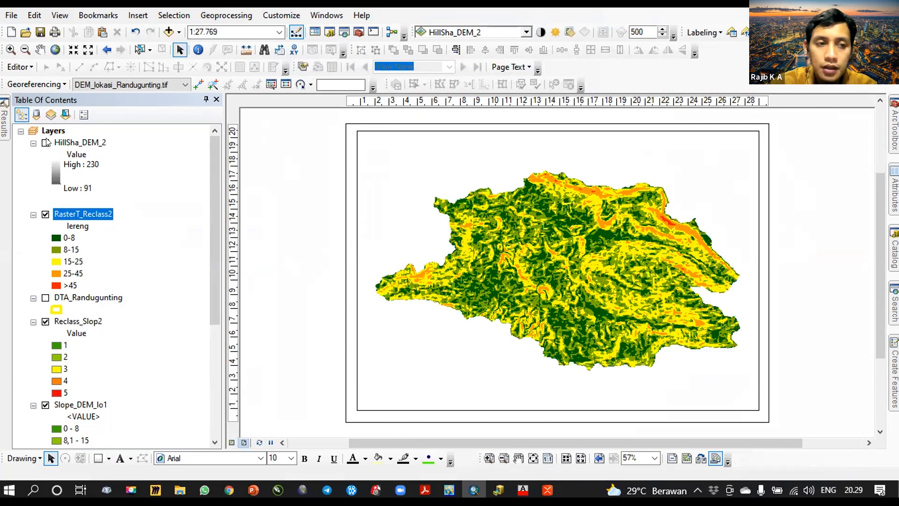
left_click(45, 142)
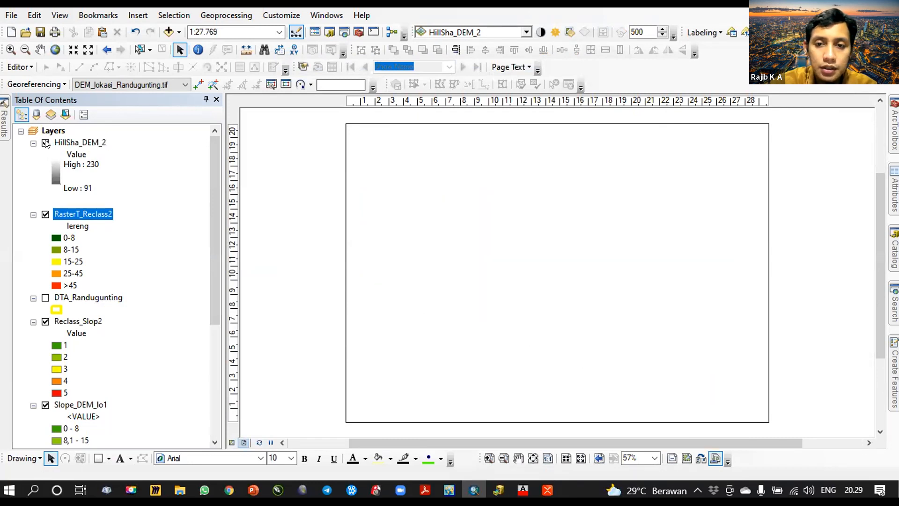
left_click(46, 143)
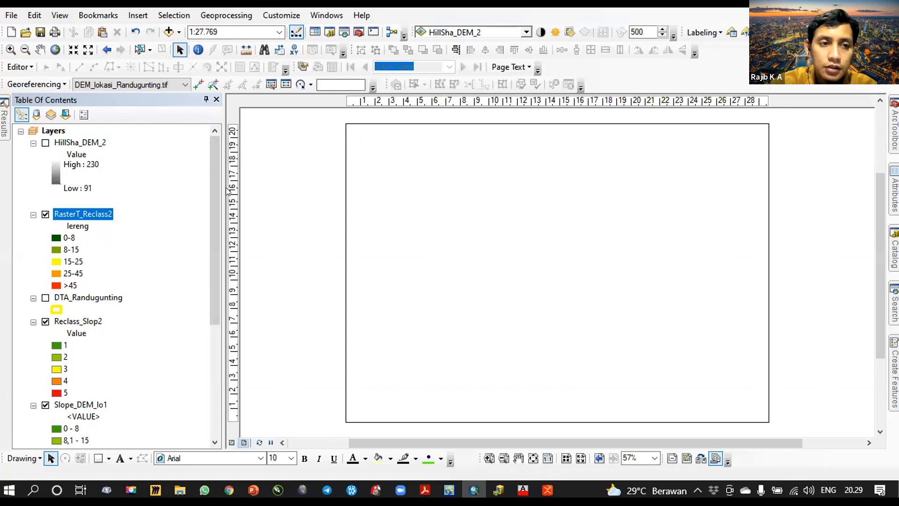
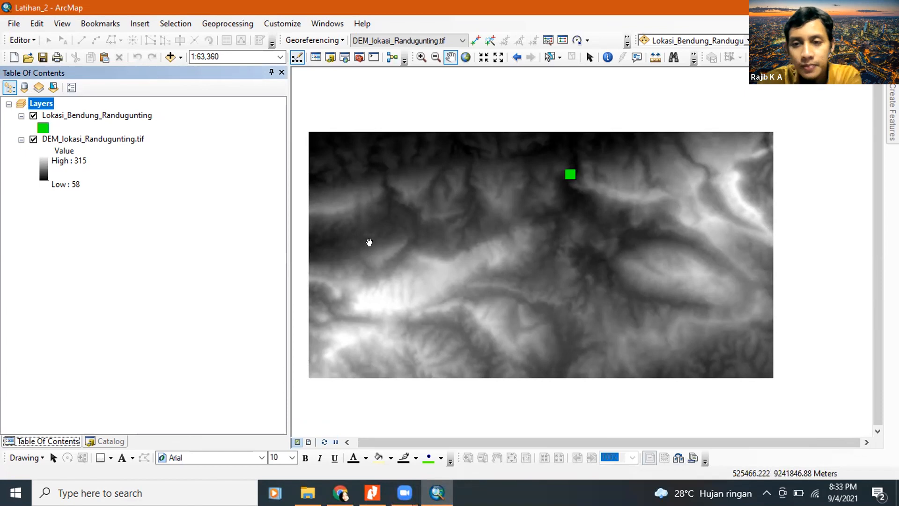
left_click_drag(368, 242, 509, 257)
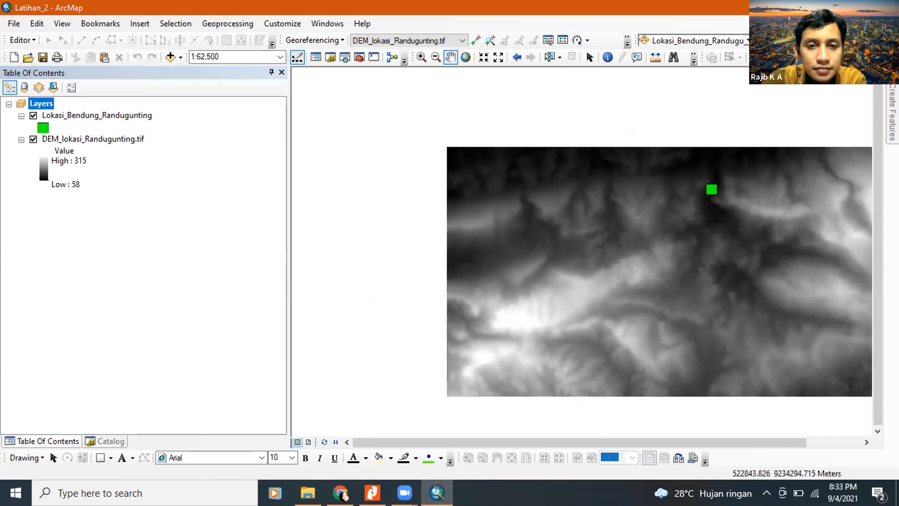
mouse_move(405, 493)
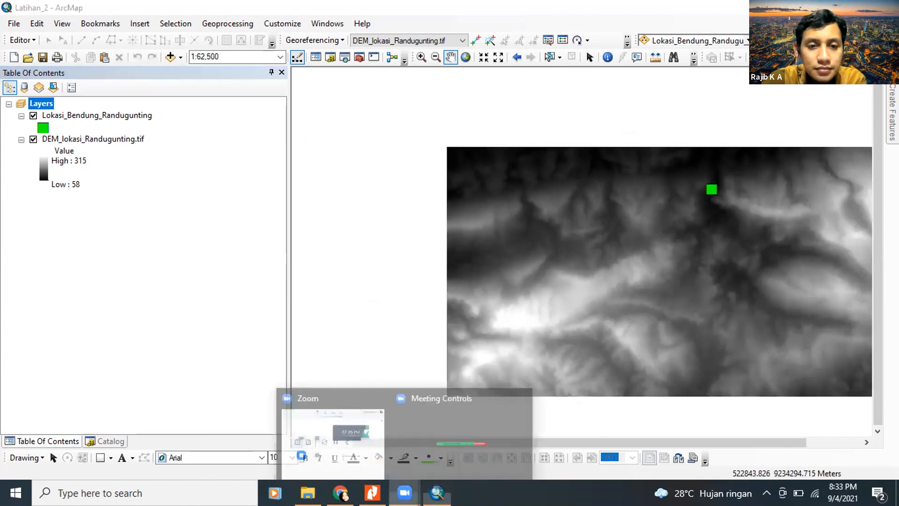
left_click(453, 438)
mouse_move(404, 492)
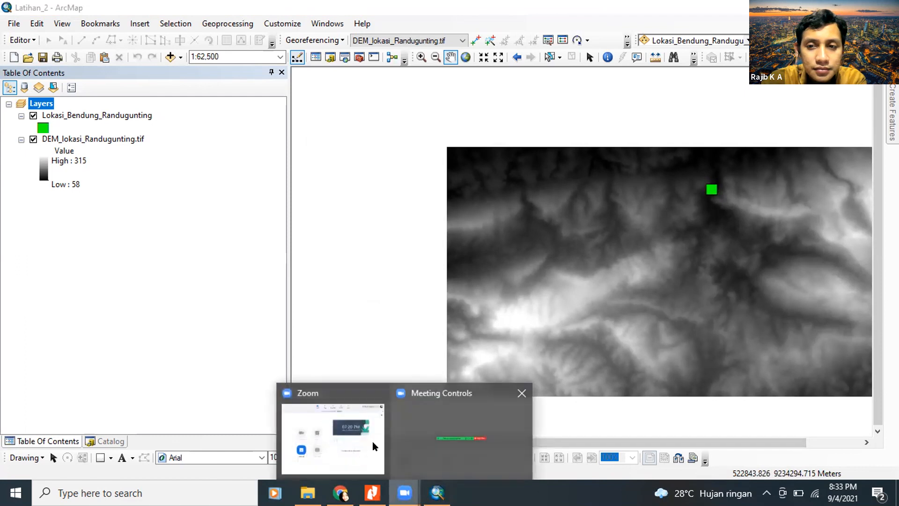
left_click(431, 442)
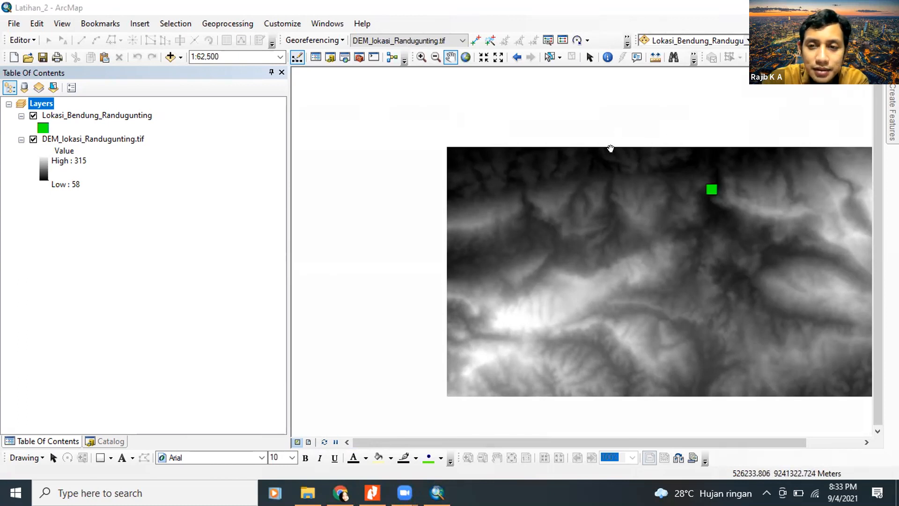
left_click_drag(771, 185, 705, 160)
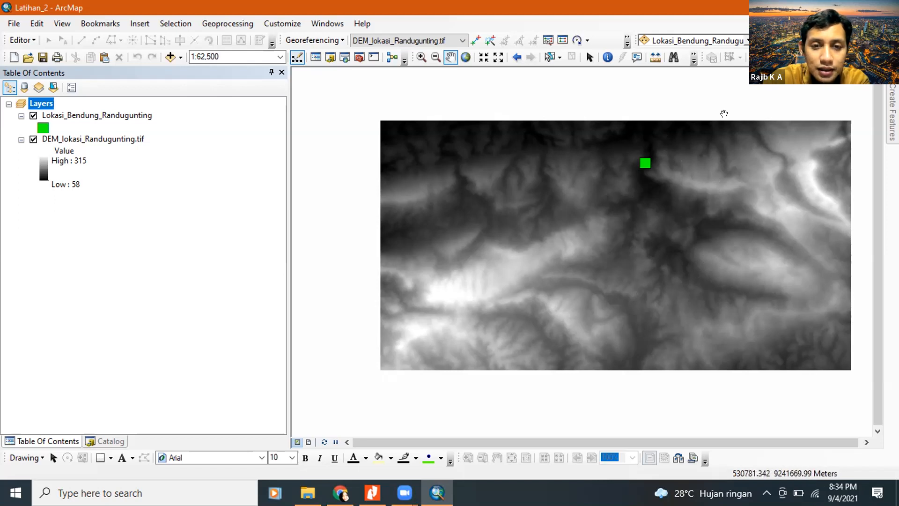
left_click_drag(723, 114, 693, 115)
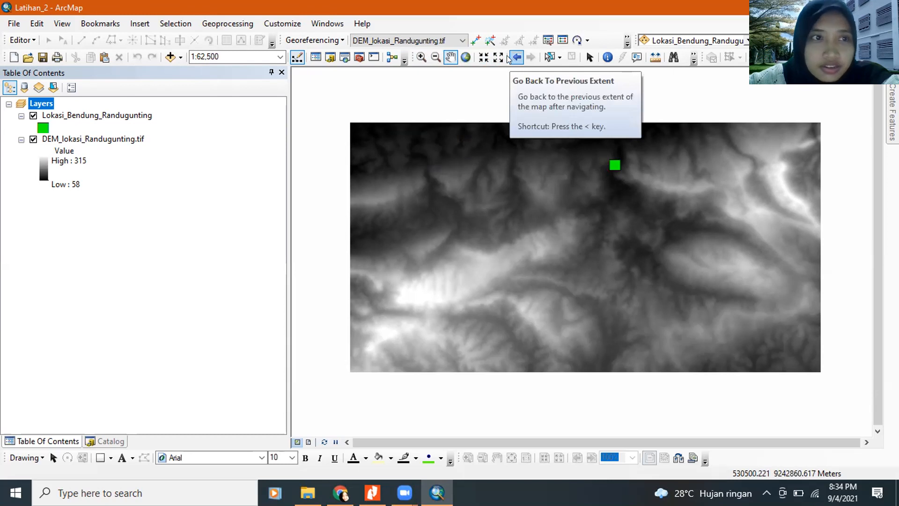
right_click(510, 26)
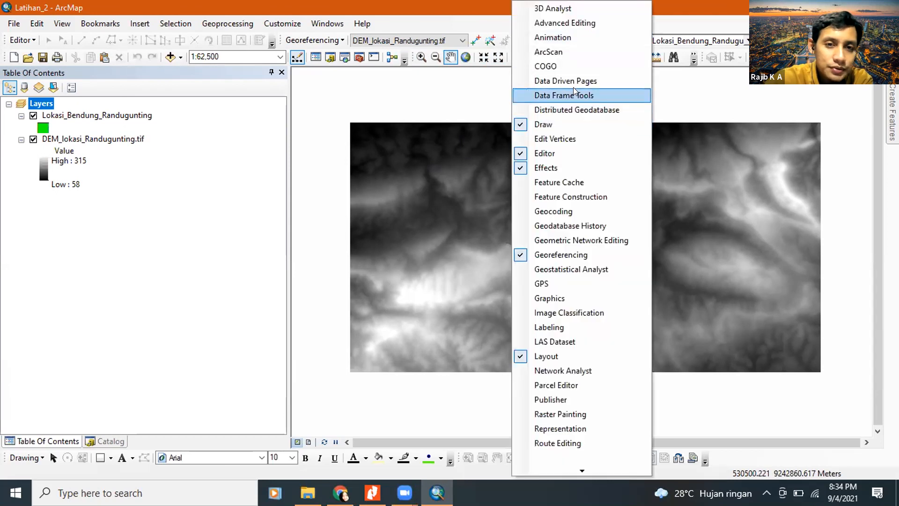
left_click(482, 82)
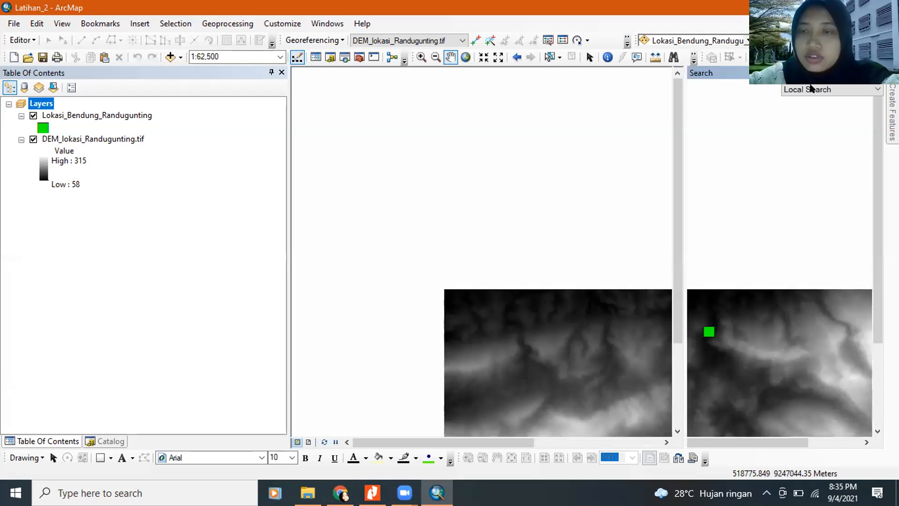
Search for "slope" with the search scope set to Local Search.
left_click(832, 88)
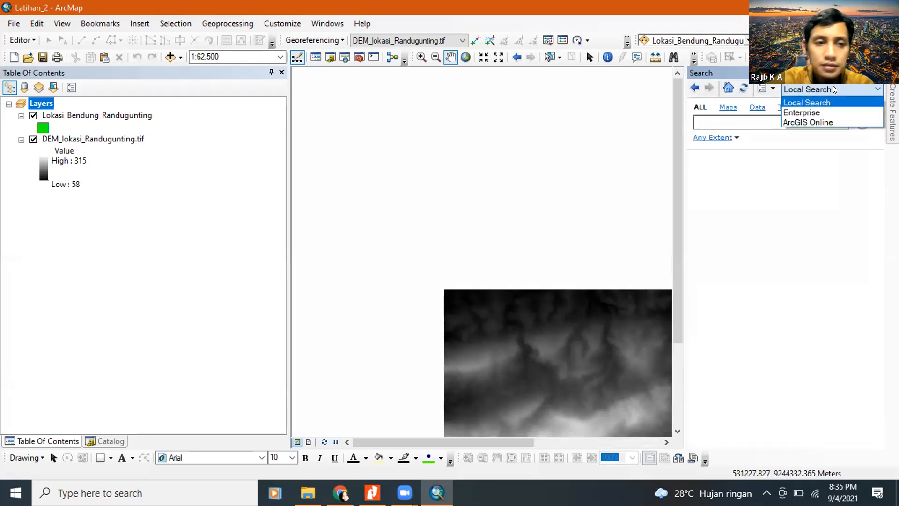
left_click(806, 102)
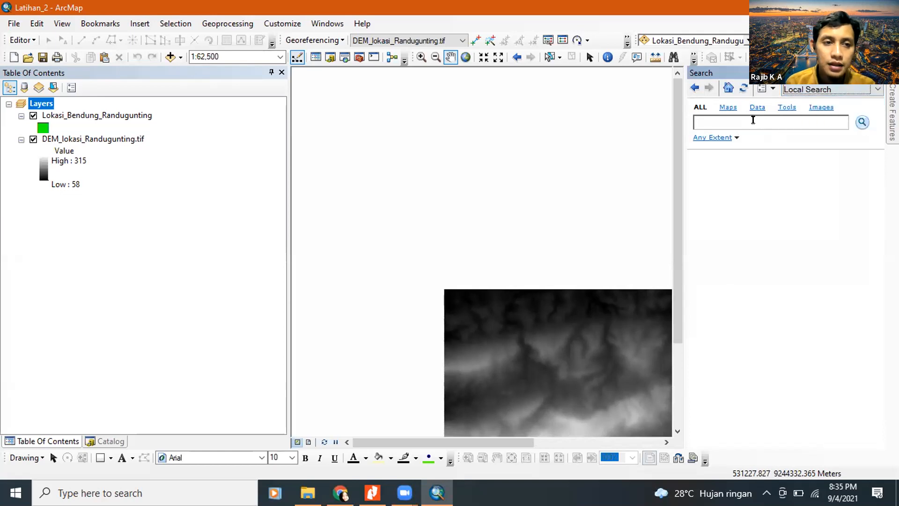
left_click(753, 122)
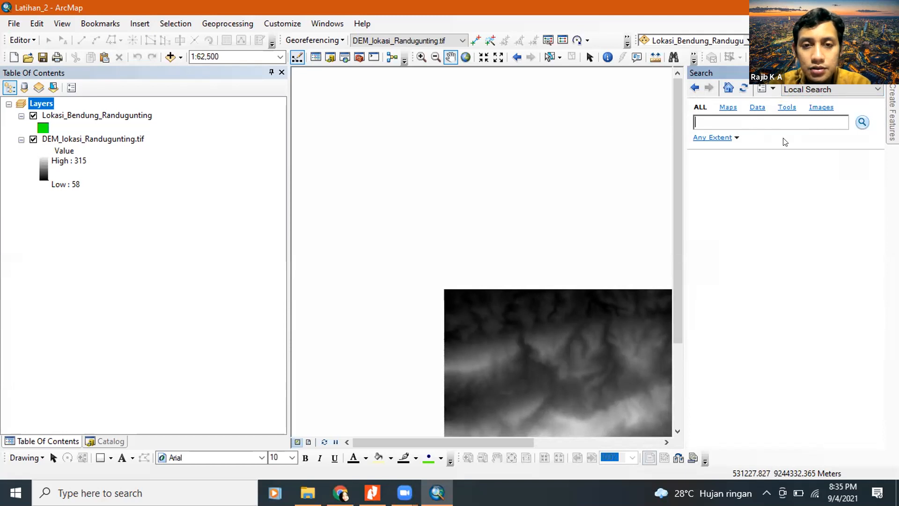
type("slo")
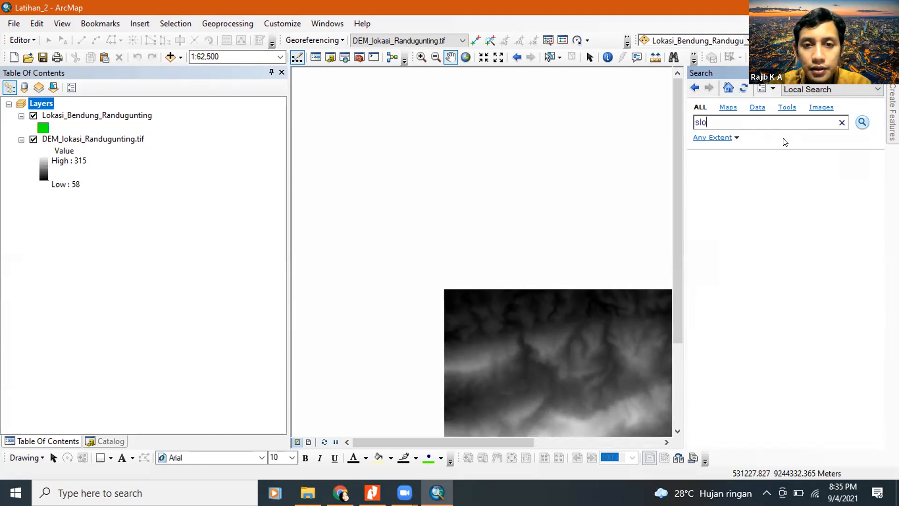
type("pe")
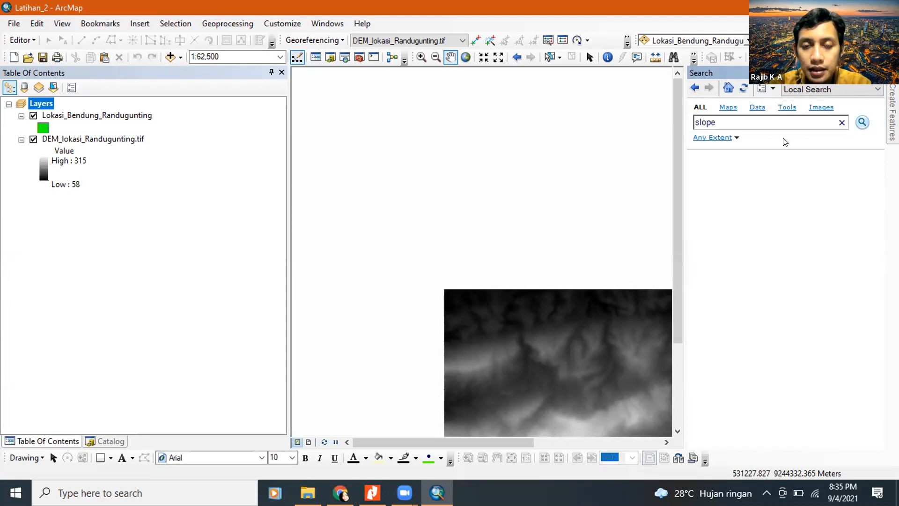
key("Return")
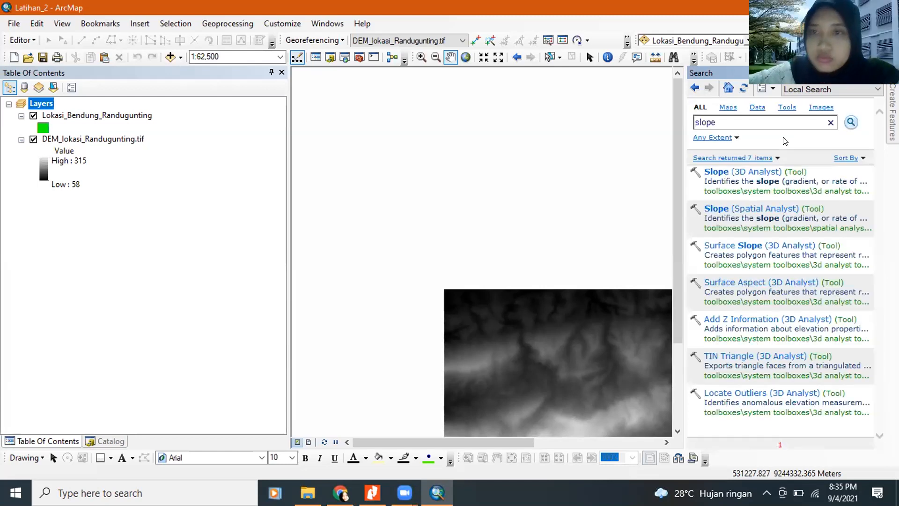
Start the Spatial Analyst Slope tool and set DEM_lokasi_Randugunting.tif as its input raster.
left_click(768, 209)
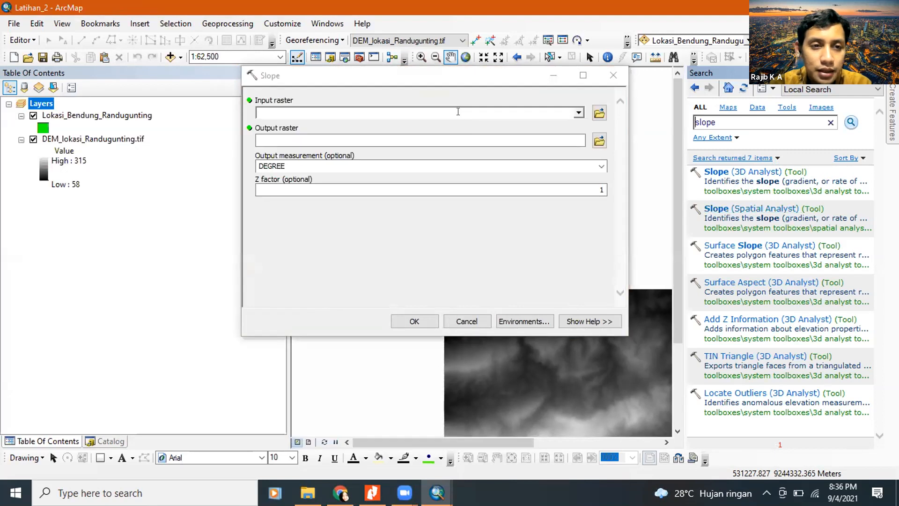
left_click(458, 112)
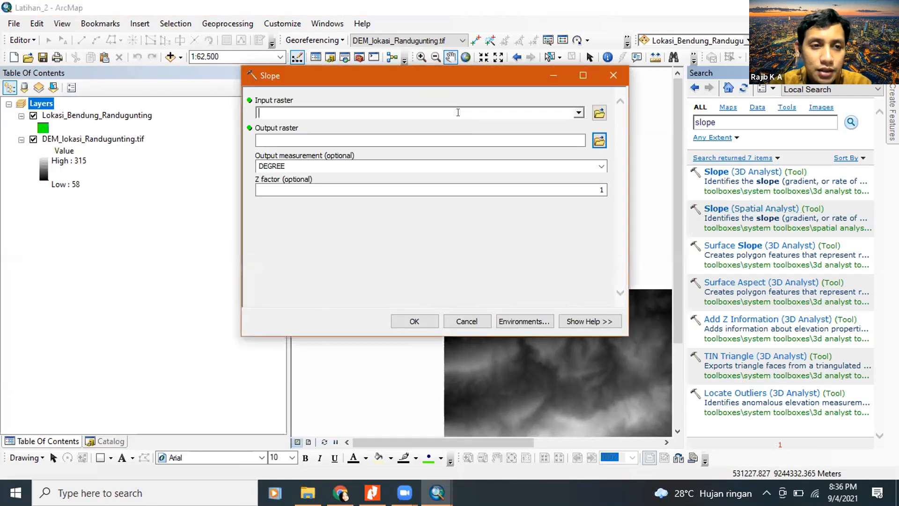
left_click(577, 114)
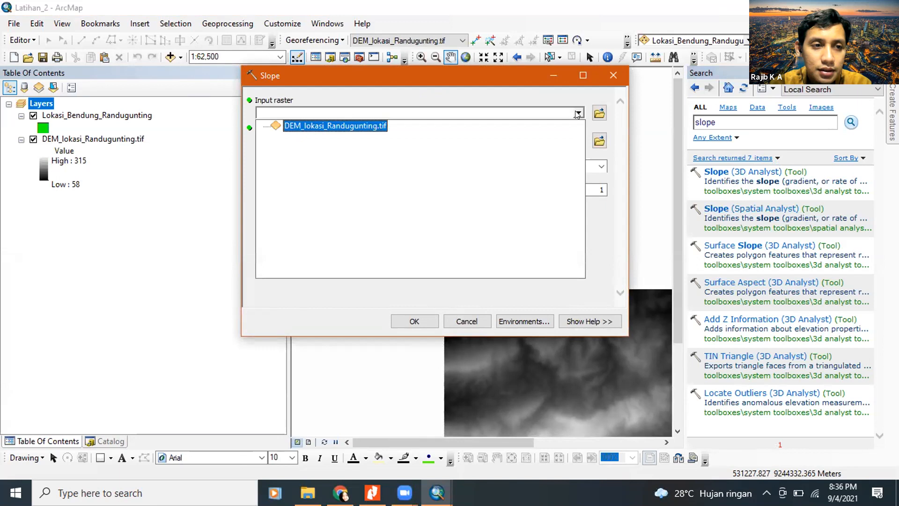
left_click(343, 124)
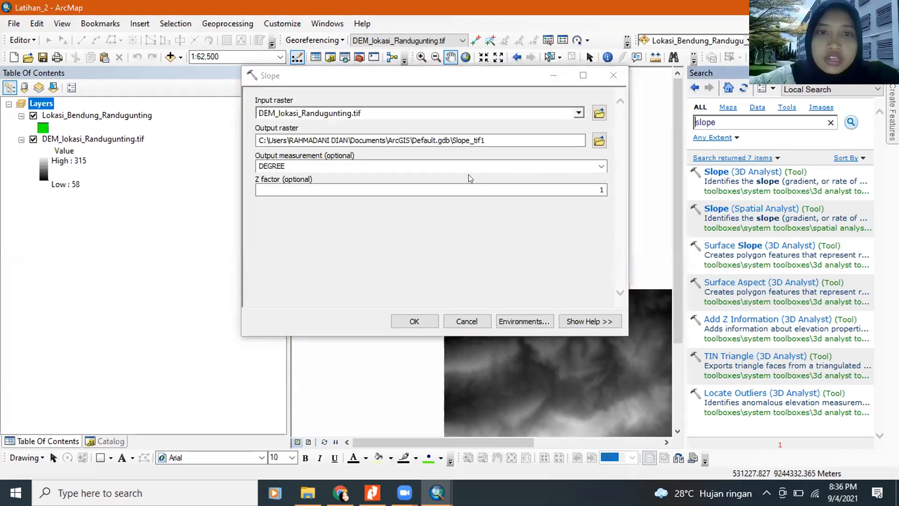
Set the save location of the Slope tool's output raster to the Latihan 2 home folder.
left_click(600, 140)
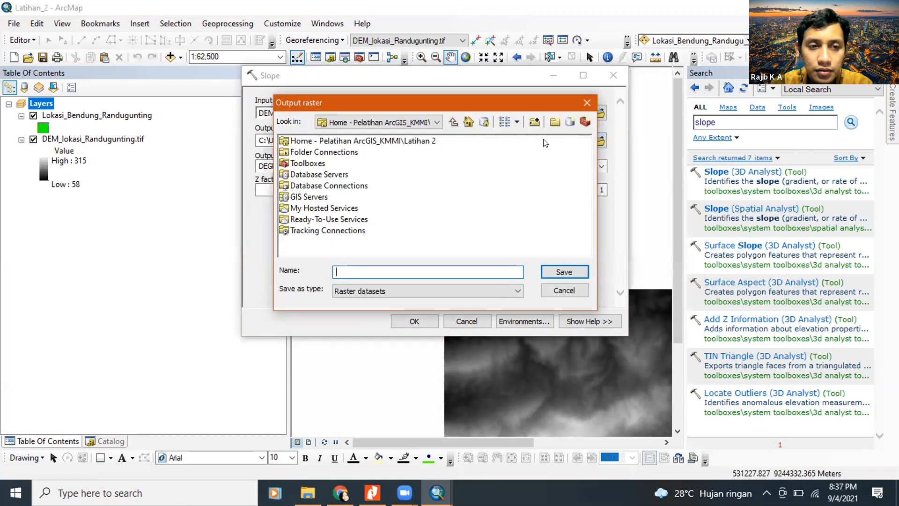
left_click(437, 123)
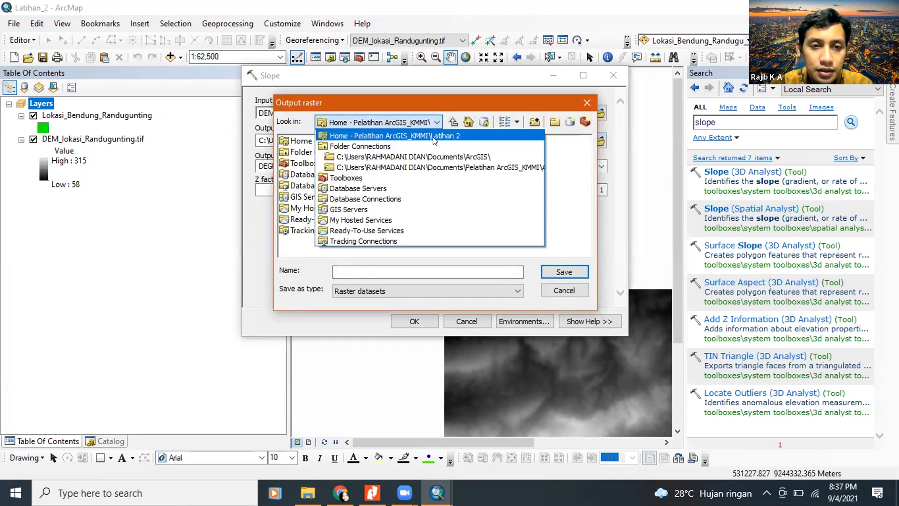
left_click(434, 137)
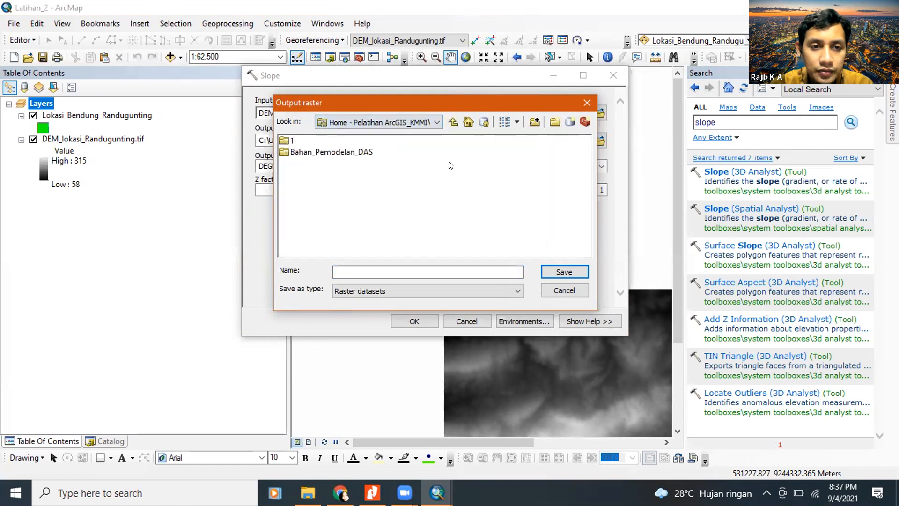
left_click(427, 124)
left_click(425, 132)
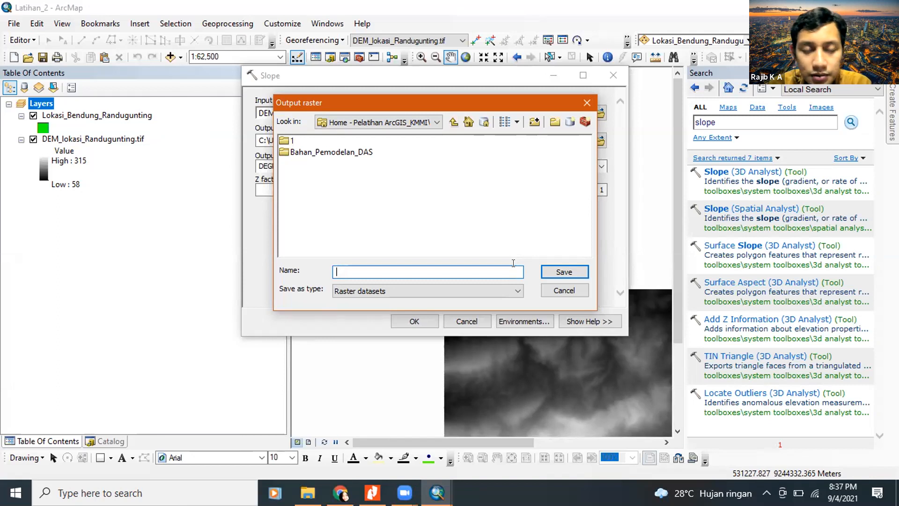
Try to save the output raster under the name Slope_Randugunting in the Latihan 2 folder.
type("DEM")
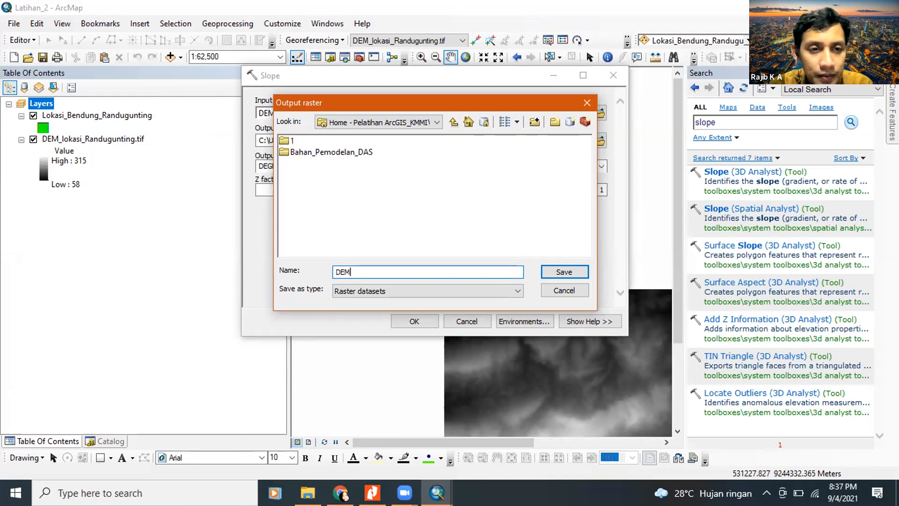
type("_")
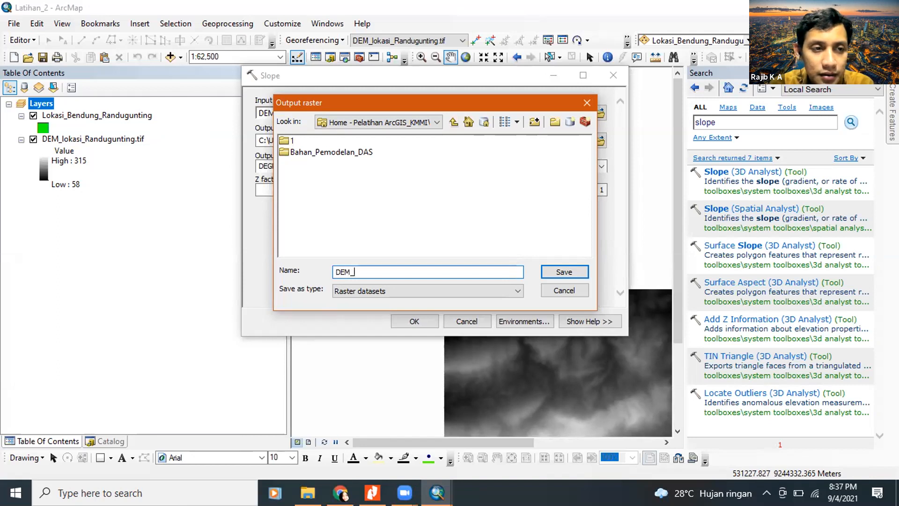
type("R")
key("BackSpace")
key("BackSpace")
key("BackSpace")
key("BackSpace")
key("BackSpace")
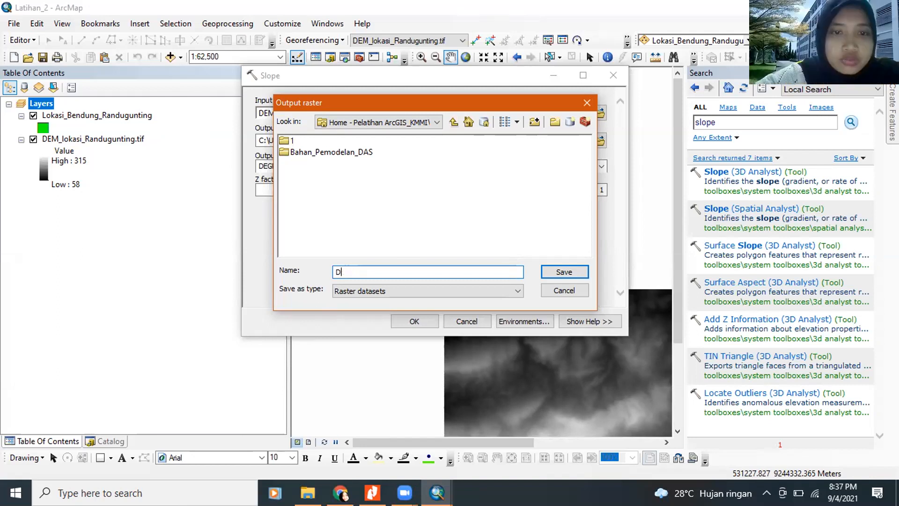
type("Slpo")
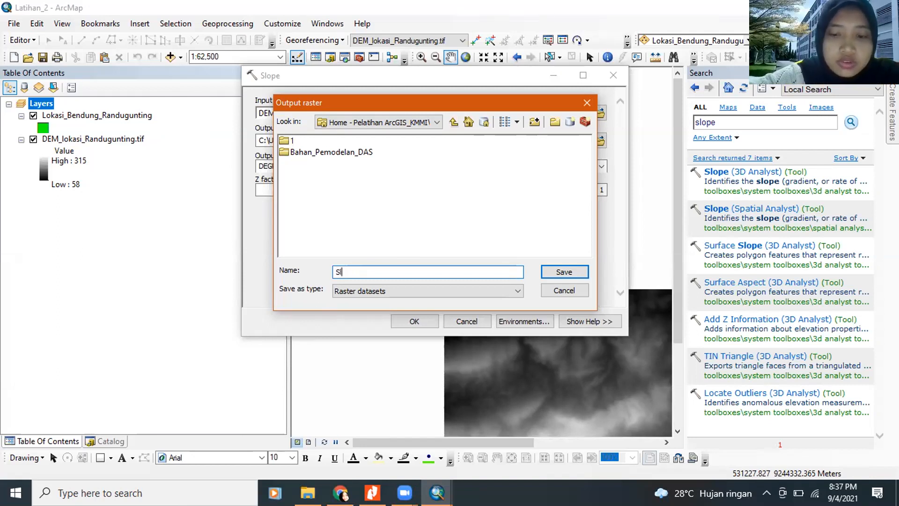
key("BackSpace")
key("BackSpace")
type("ope_Randu")
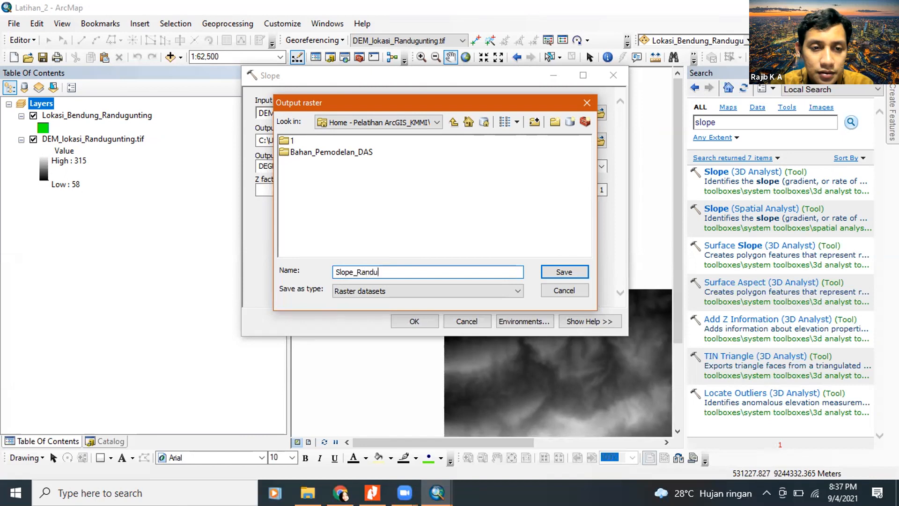
type("gunting")
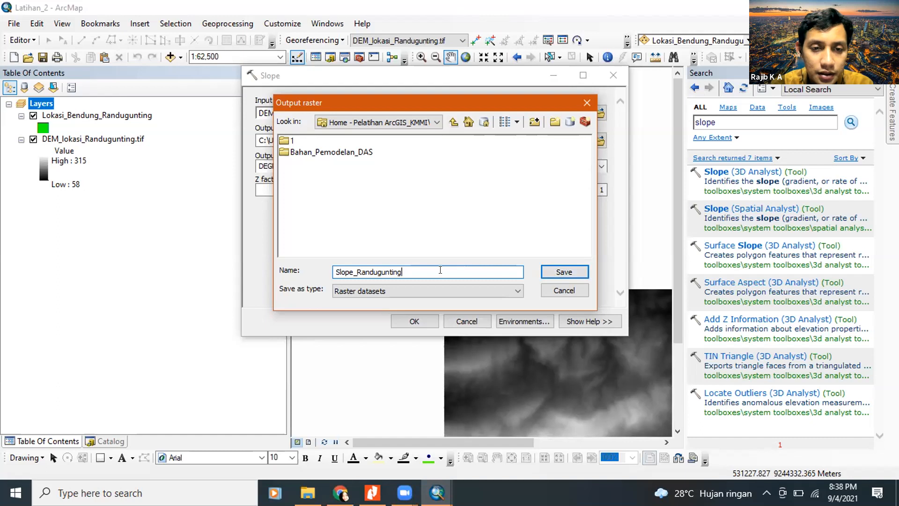
left_click(551, 271)
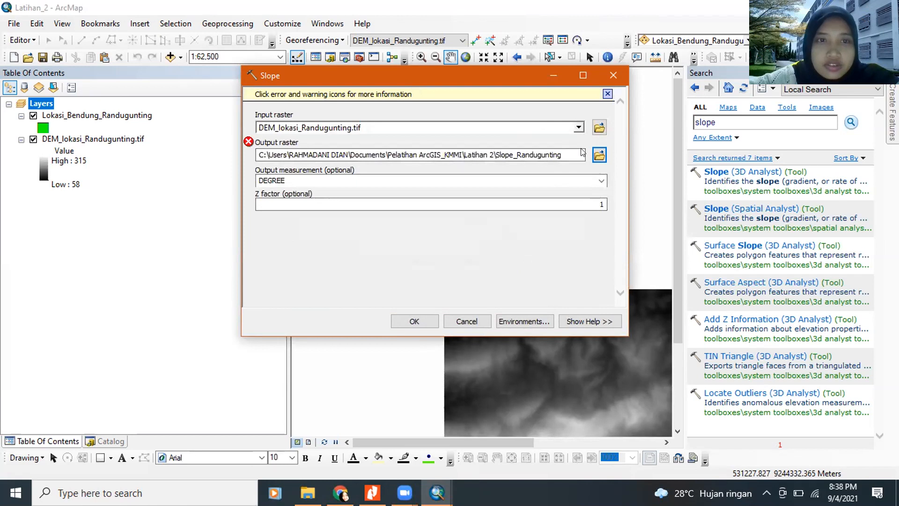
Change the output raster's name to Slope, keeping it in the Latihan 2 folder.
left_click(599, 155)
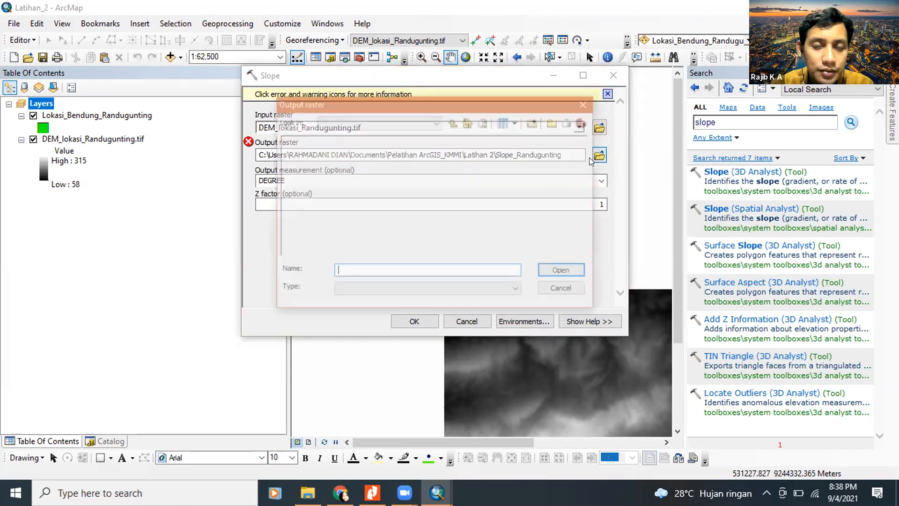
type("Slope")
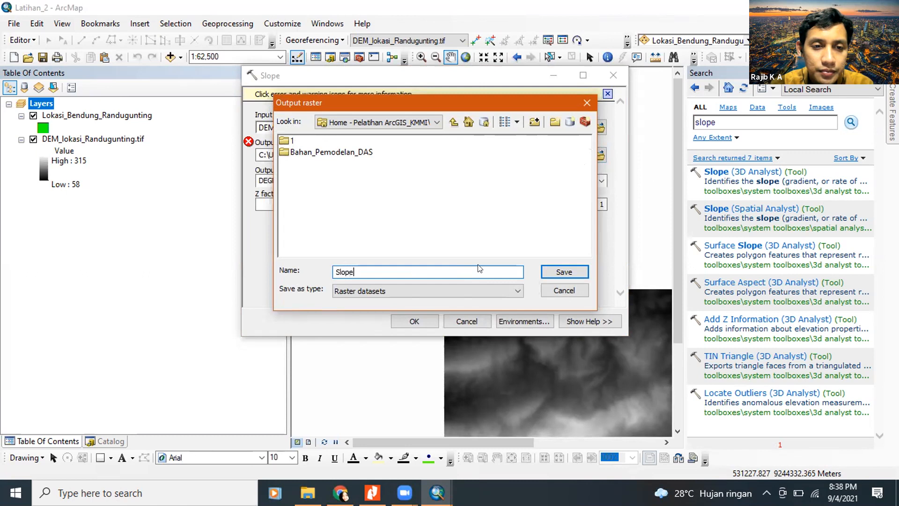
left_click(553, 271)
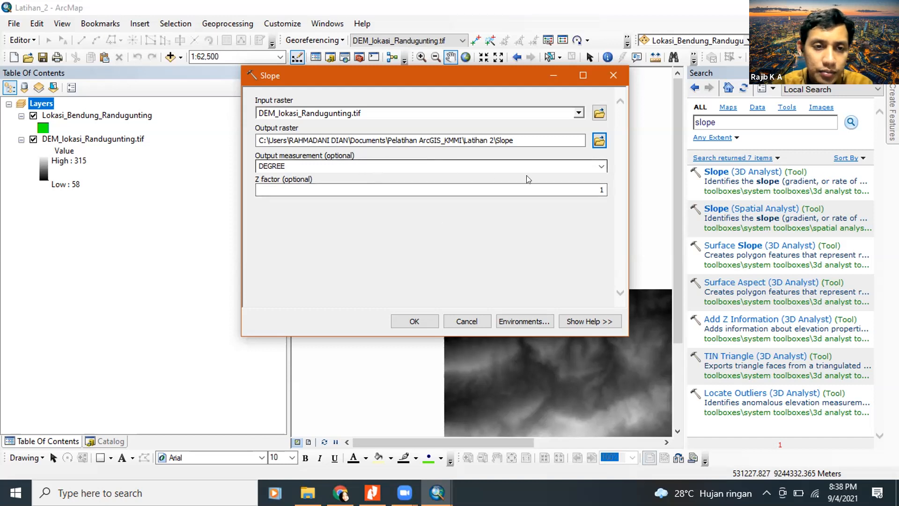
Choose DEGREE as the output measurement and run the Slope tool.
left_click(601, 167)
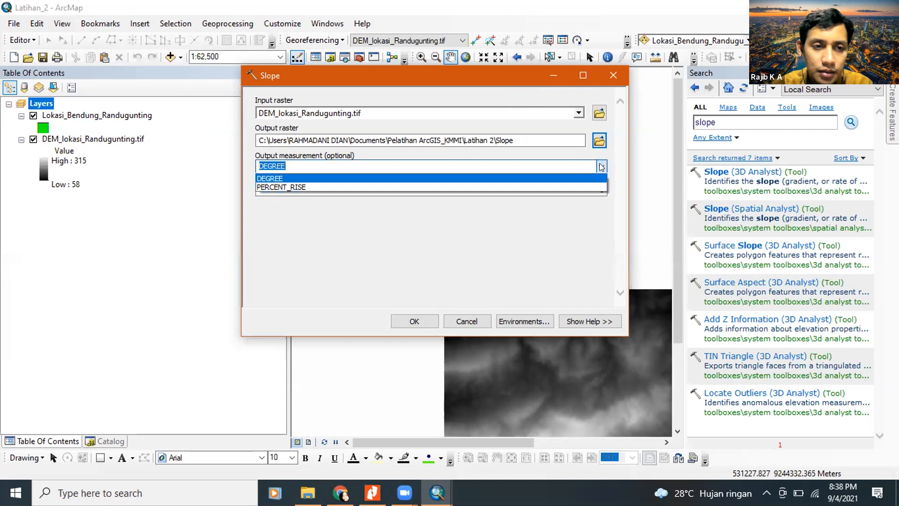
left_click(560, 176)
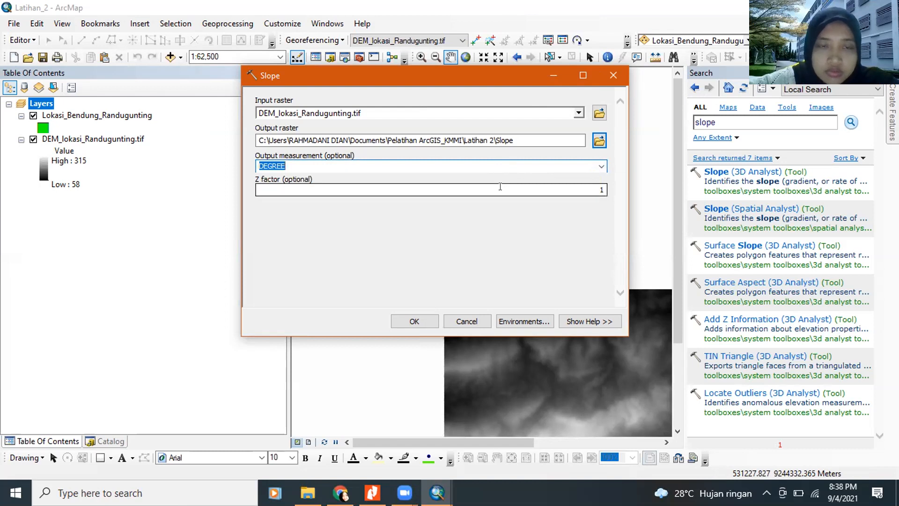
left_click(413, 320)
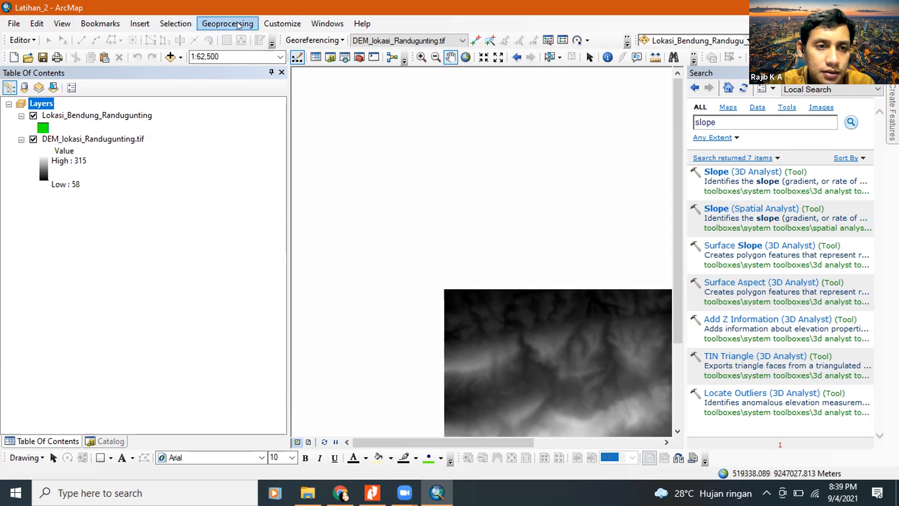
left_click(291, 25)
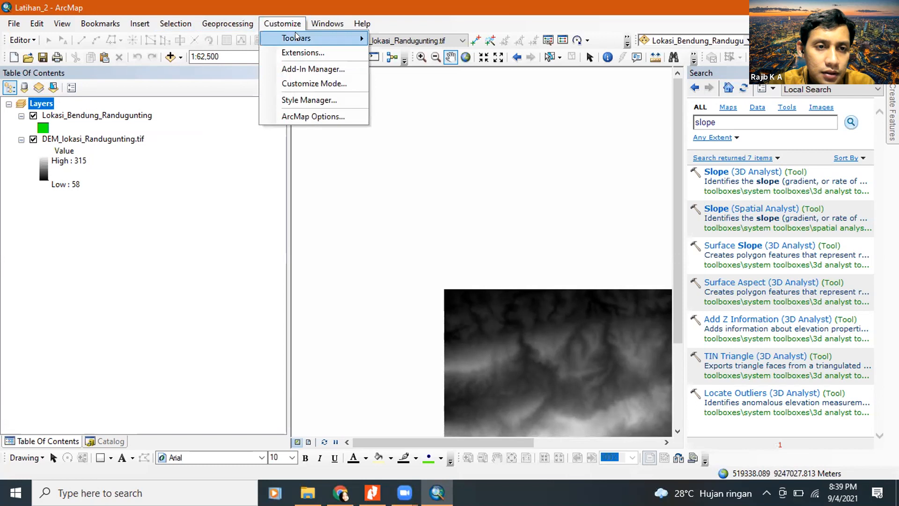
mouse_move(295, 35)
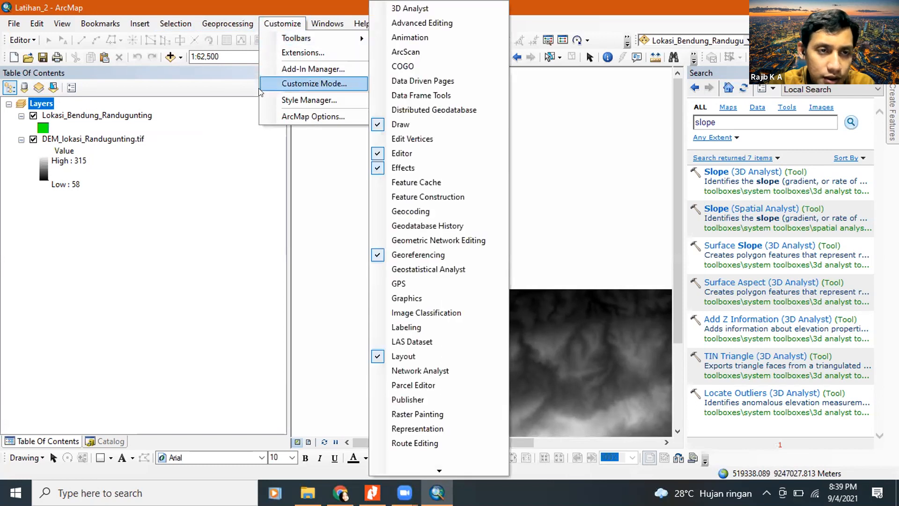
left_click(226, 48)
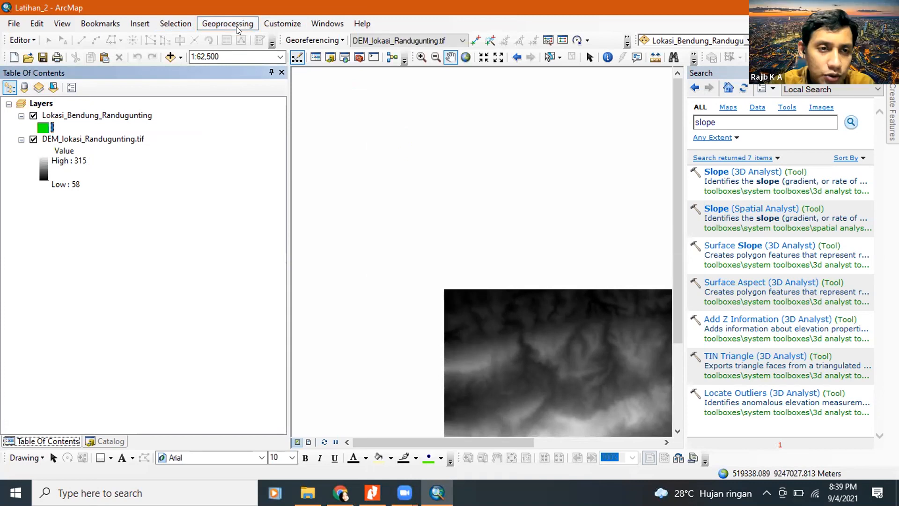
left_click(240, 26)
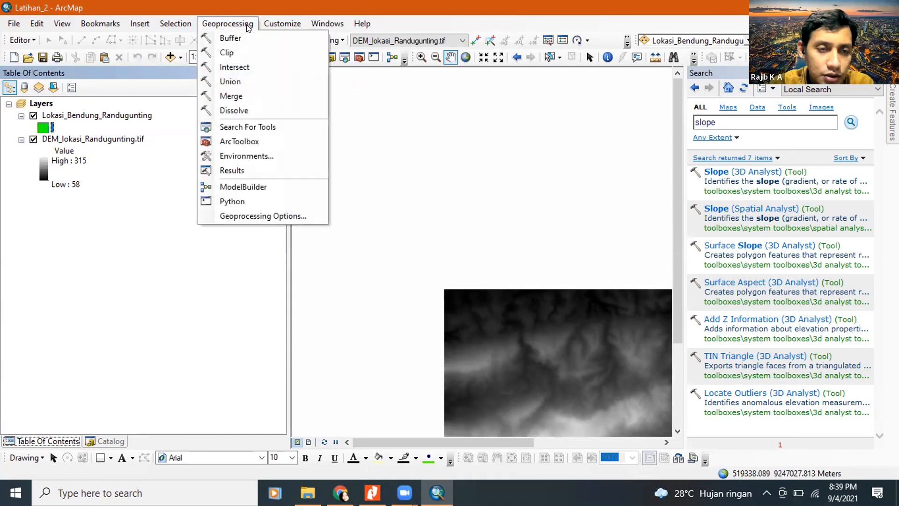
left_click(243, 111)
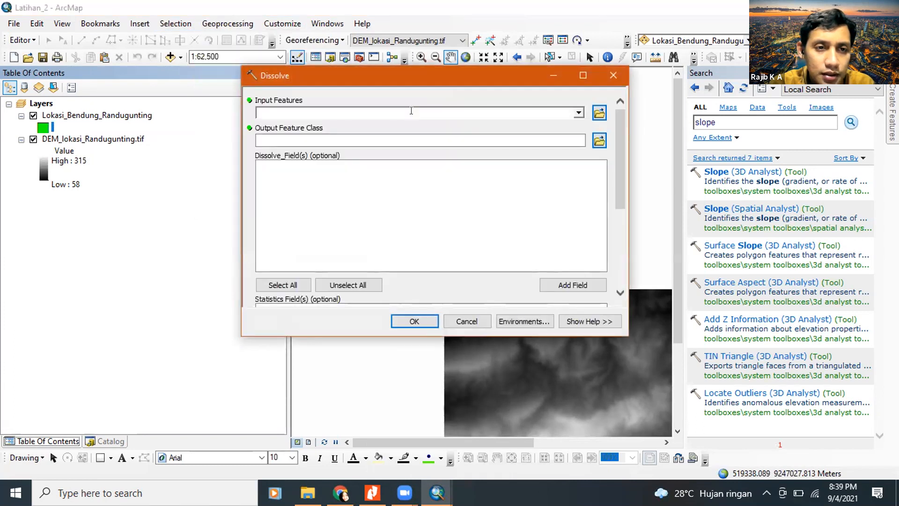
left_click(614, 75)
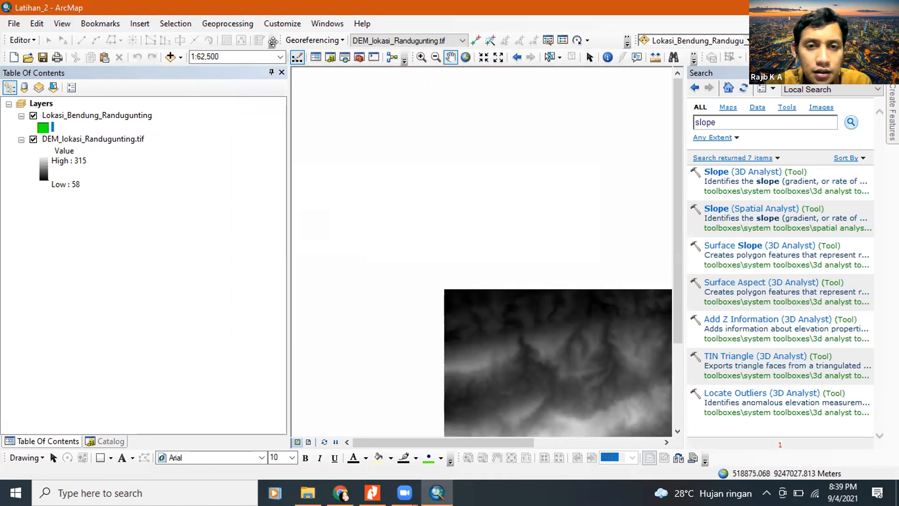
Check the progress of the Slope run in the current session's geoprocessing results.
left_click(242, 23)
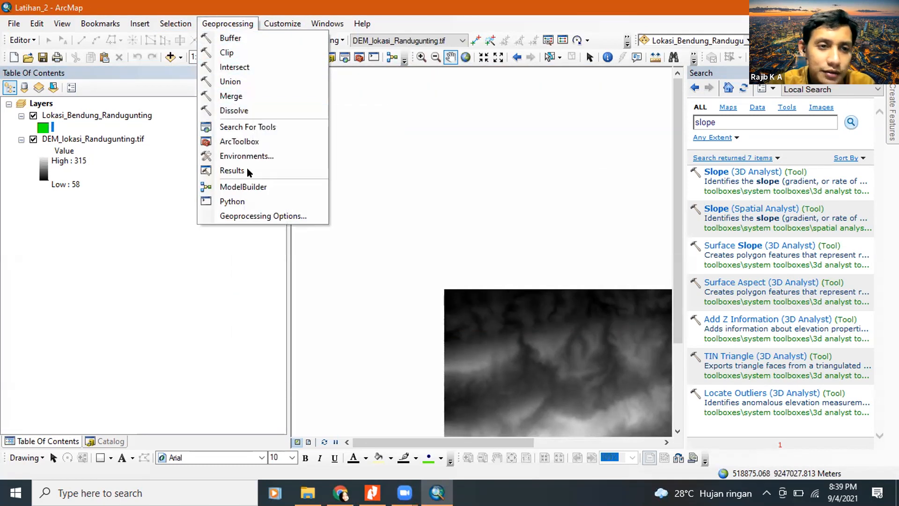
left_click(247, 169)
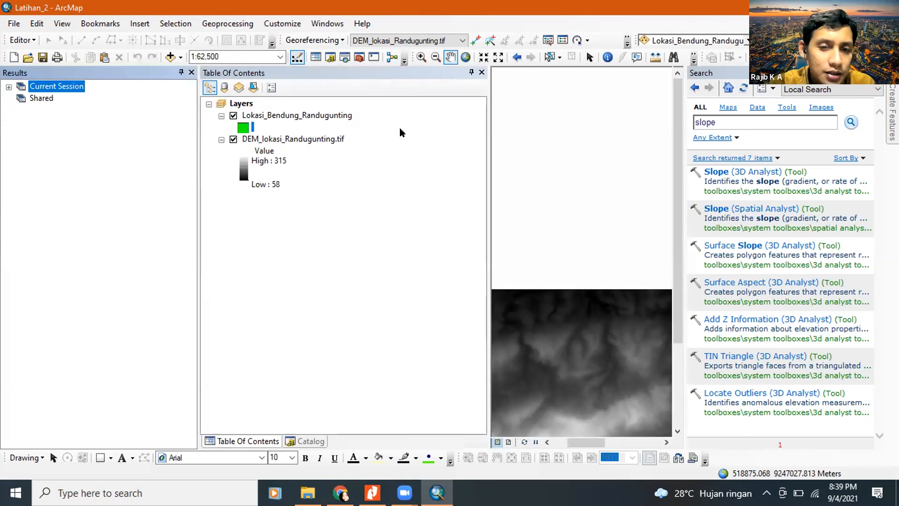
double_click(69, 86)
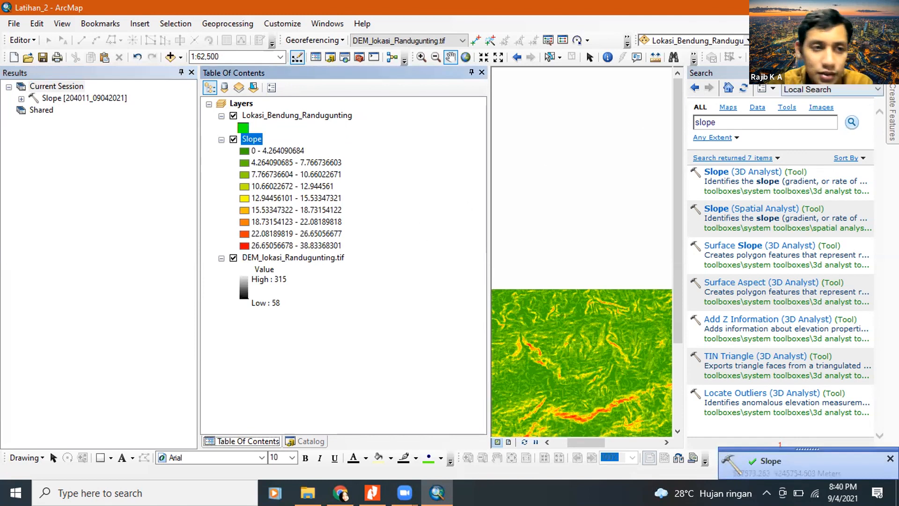
Collapse the Search and Results windows to free up space for the map.
left_click(868, 73)
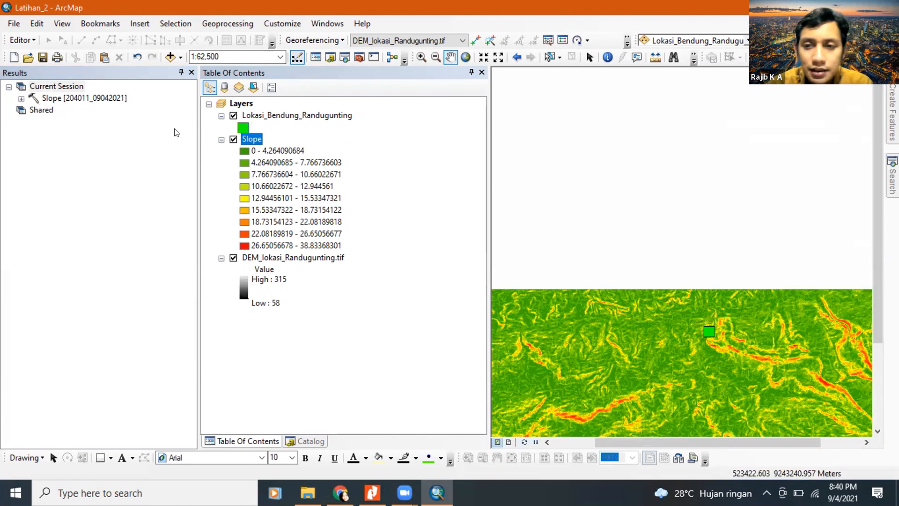
left_click(180, 72)
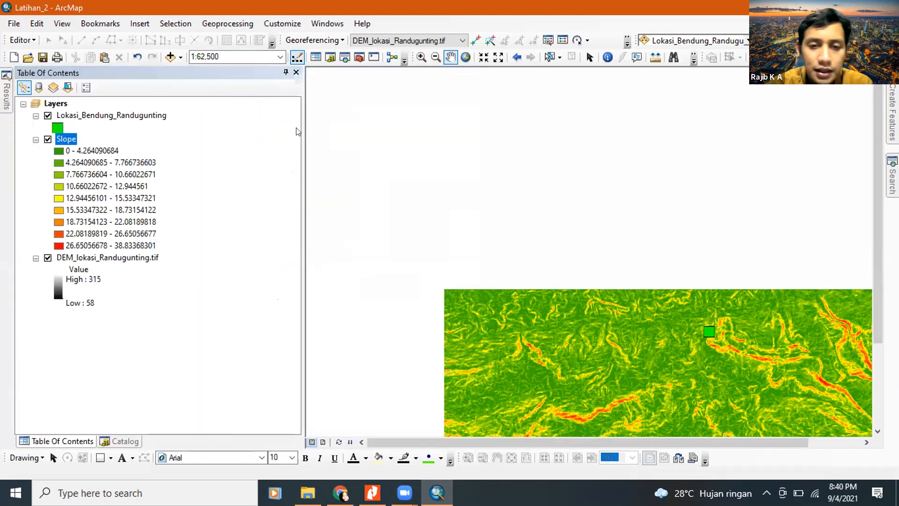
Reduce the number of classes in the Slope layer's classified symbology to 5.
scroll(611, 229, "down", 2)
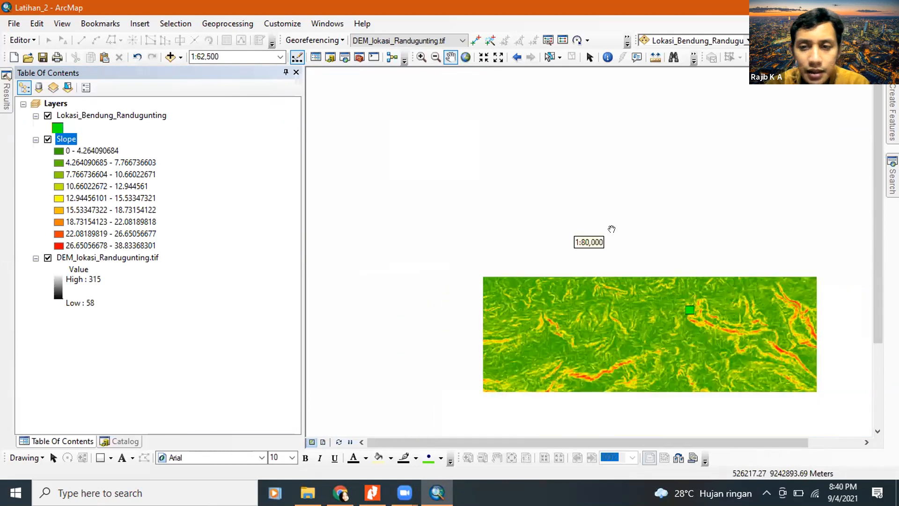
scroll(611, 227, "down", 2)
left_click_drag(608, 192, 490, 159)
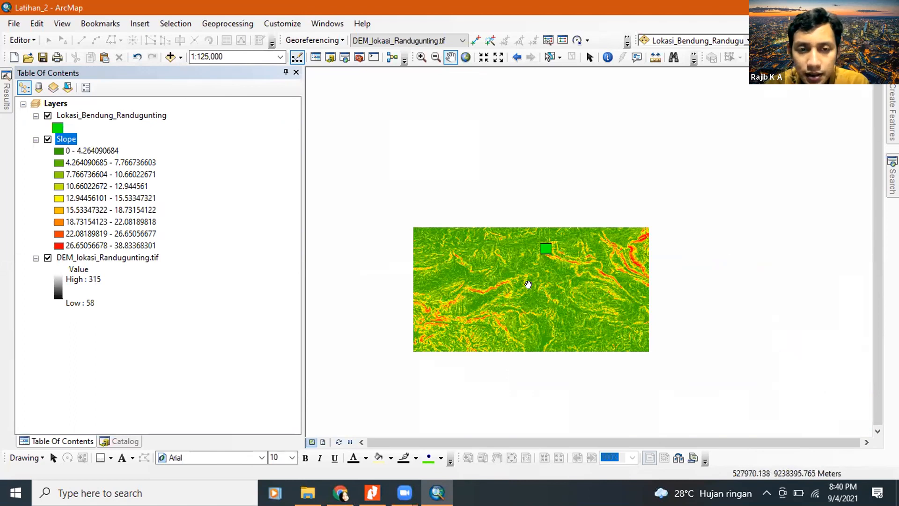
left_click_drag(523, 218, 554, 187)
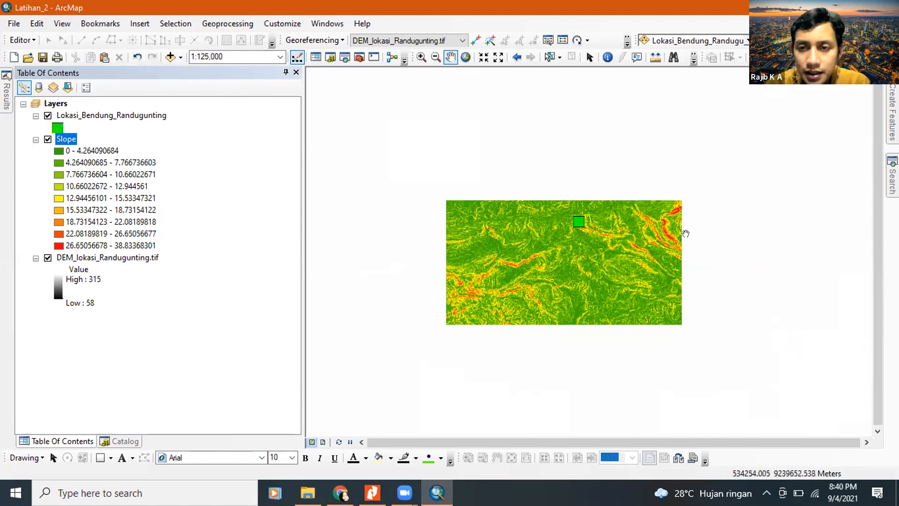
scroll(548, 254, "down", 1)
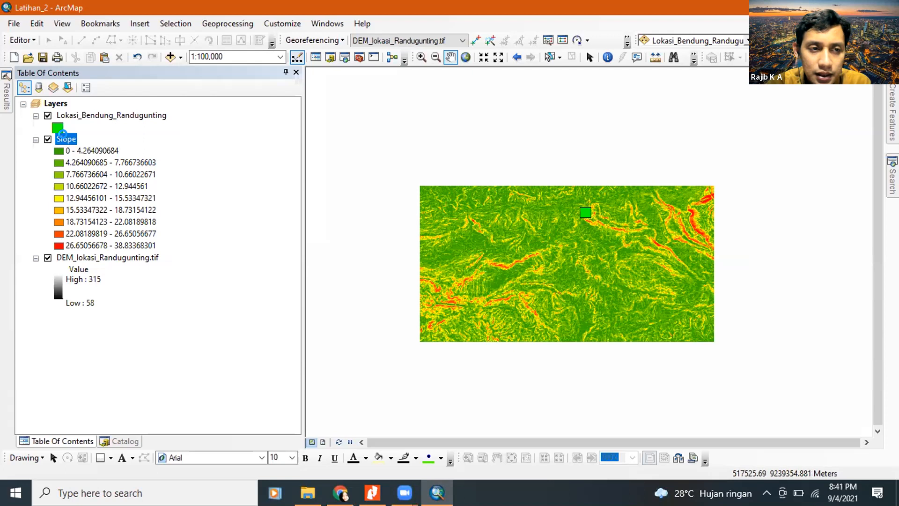
right_click(67, 138)
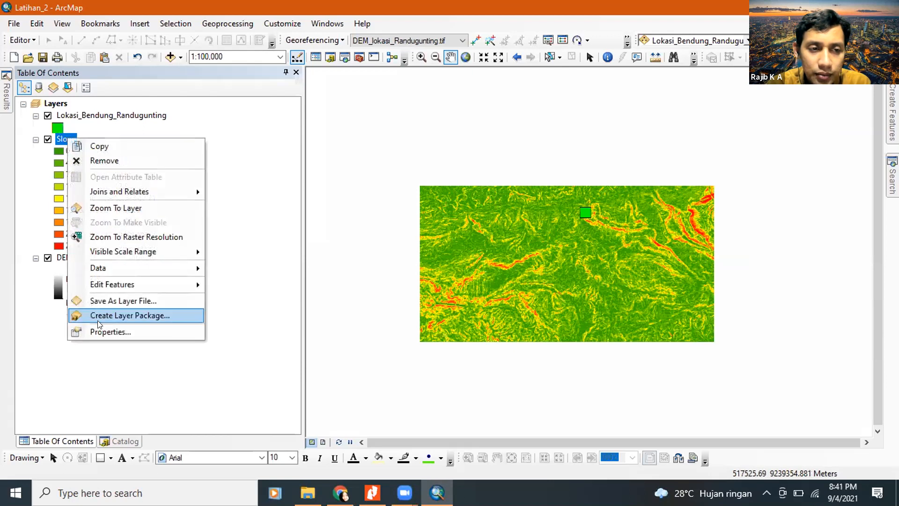
left_click(108, 332)
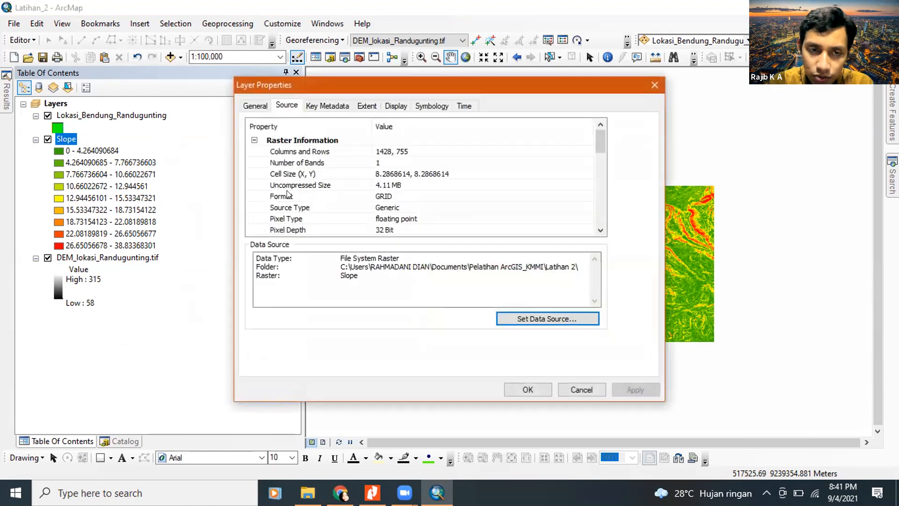
left_click(431, 106)
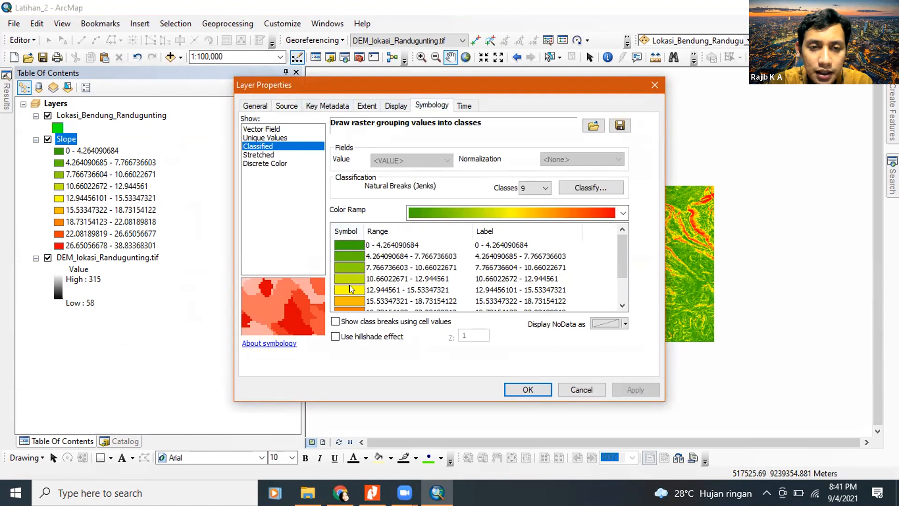
left_click(541, 189)
left_click(525, 217)
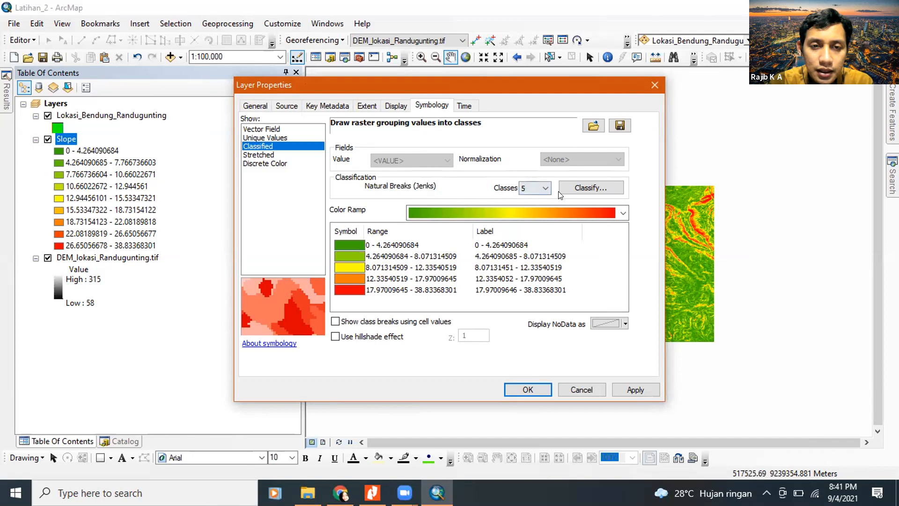
Open the Slope layer's classification settings and set the first break value to 8.
left_click(586, 187)
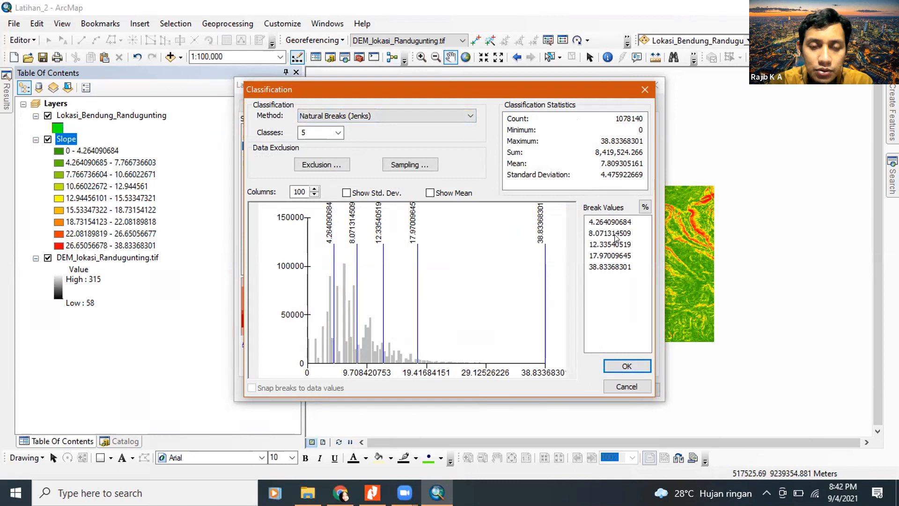
left_click(635, 221)
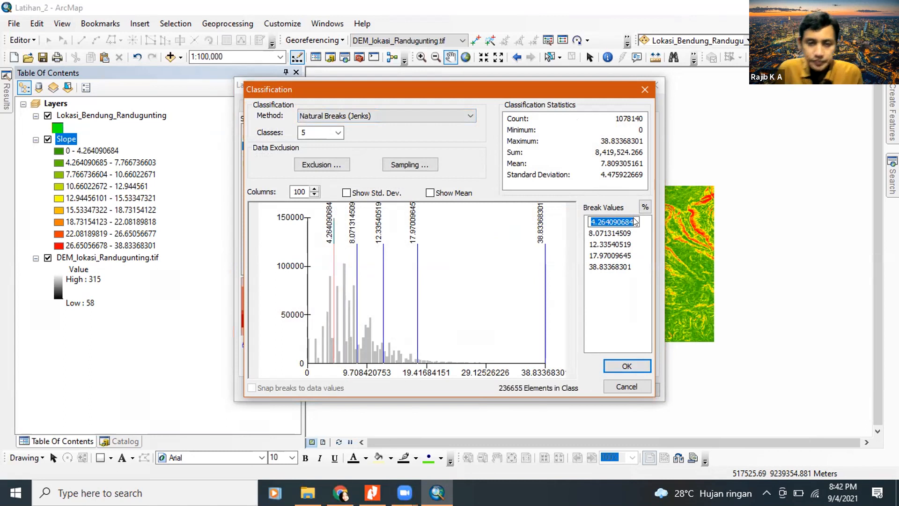
type("0")
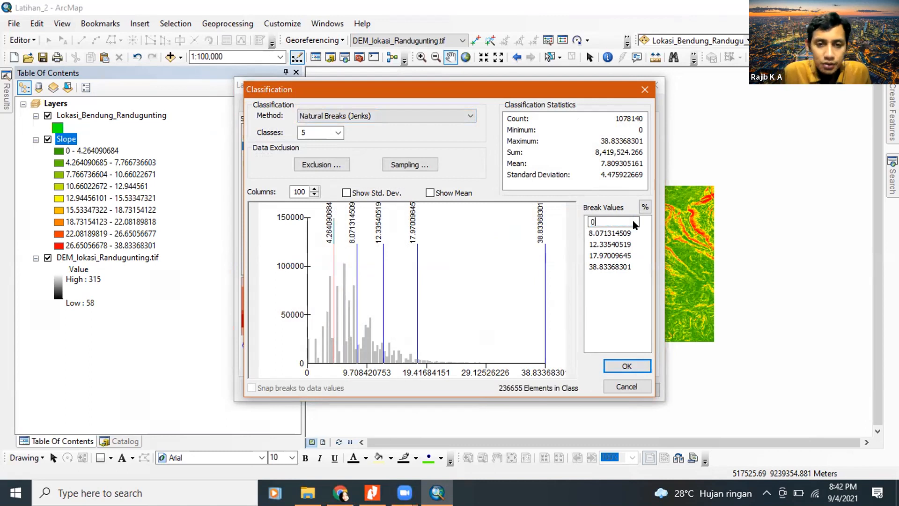
key("BackSpace")
type("8")
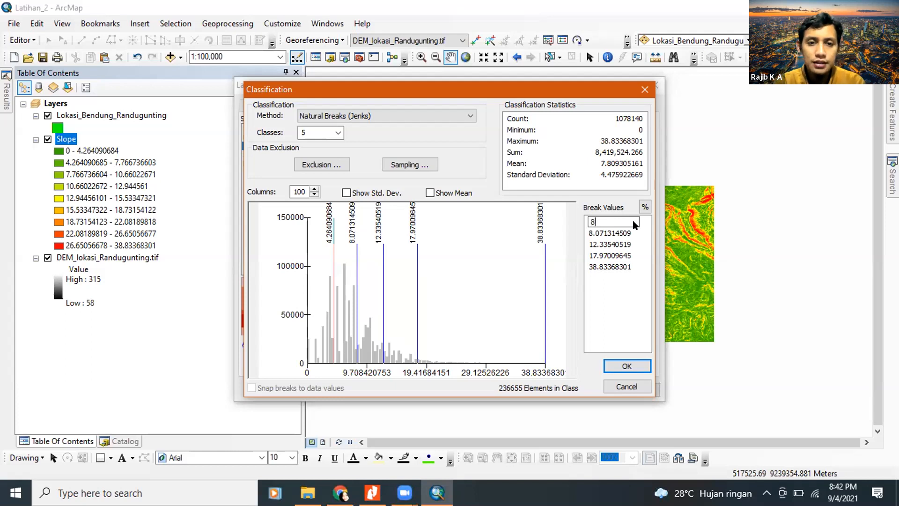
key("Return")
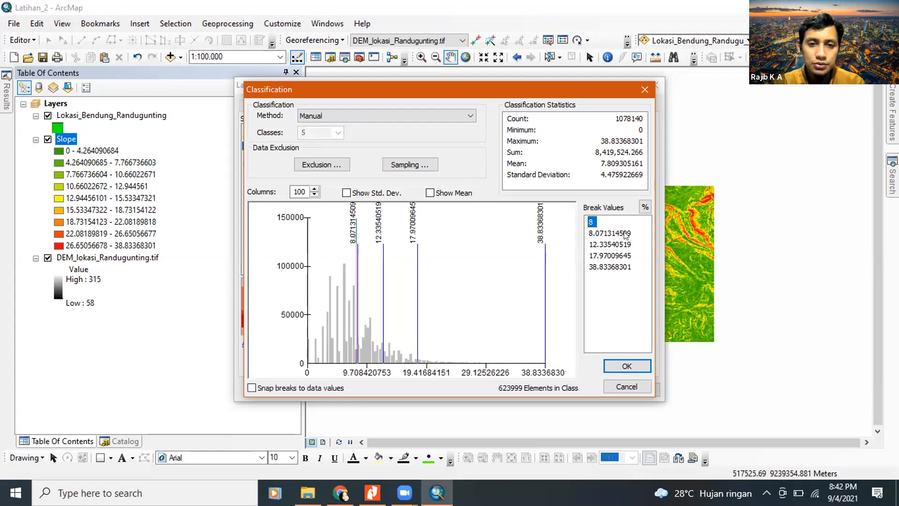
Set the second break value of the slope classification to 15.
left_click(626, 233)
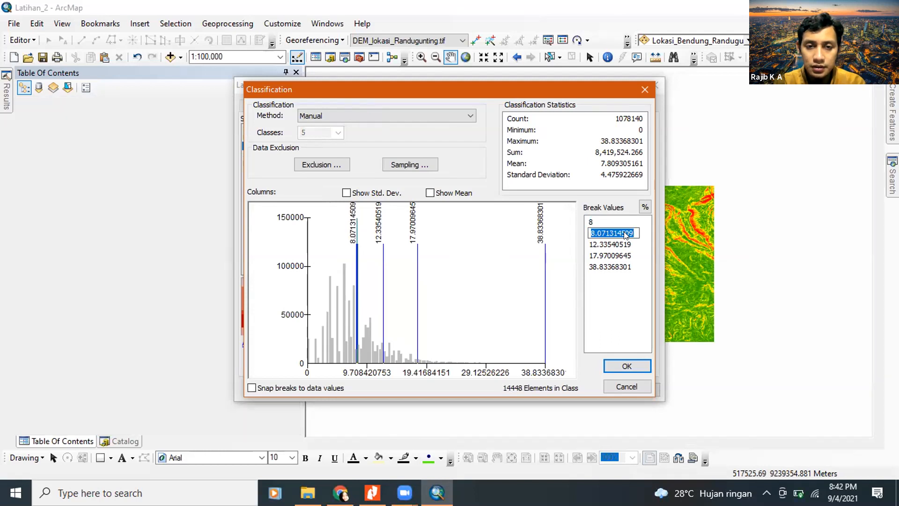
type("15")
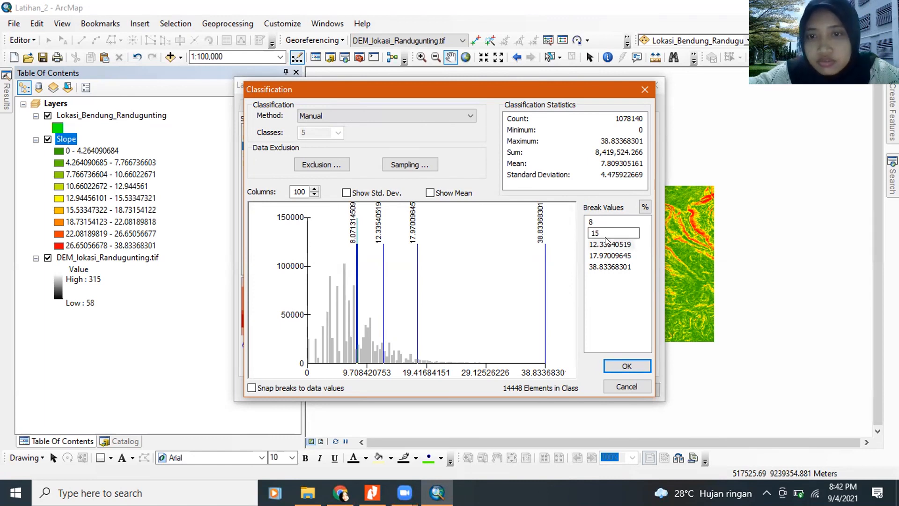
key("Return")
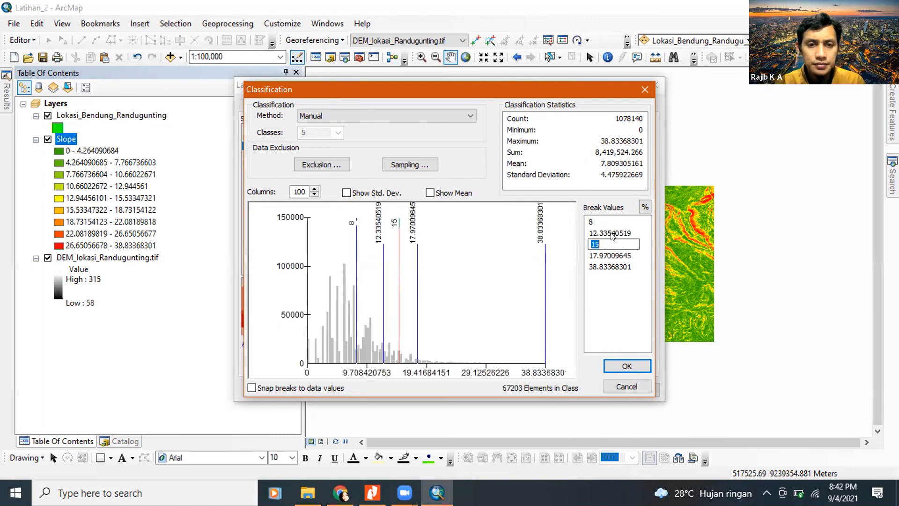
left_click(607, 231)
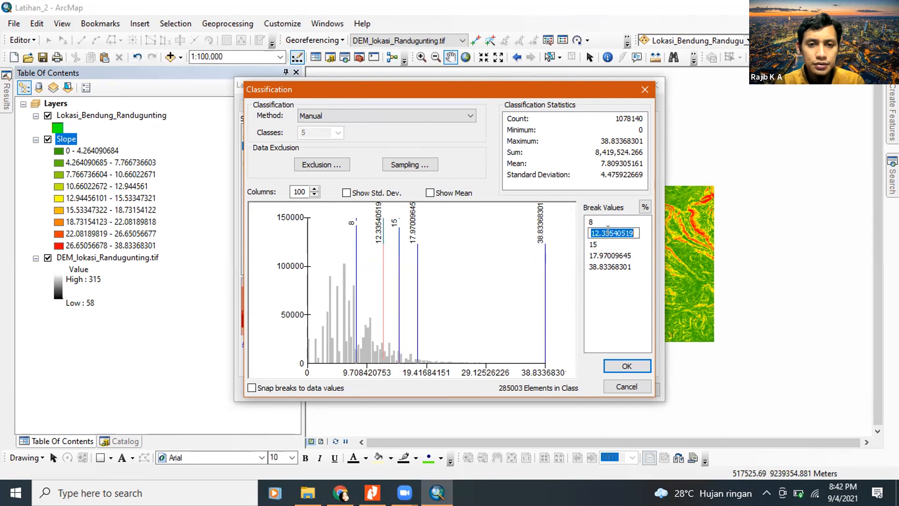
type("15")
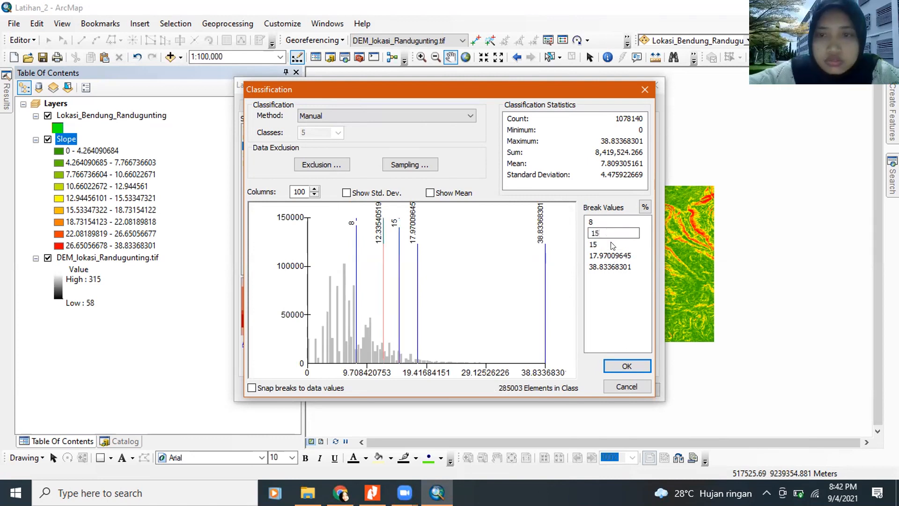
key("Return")
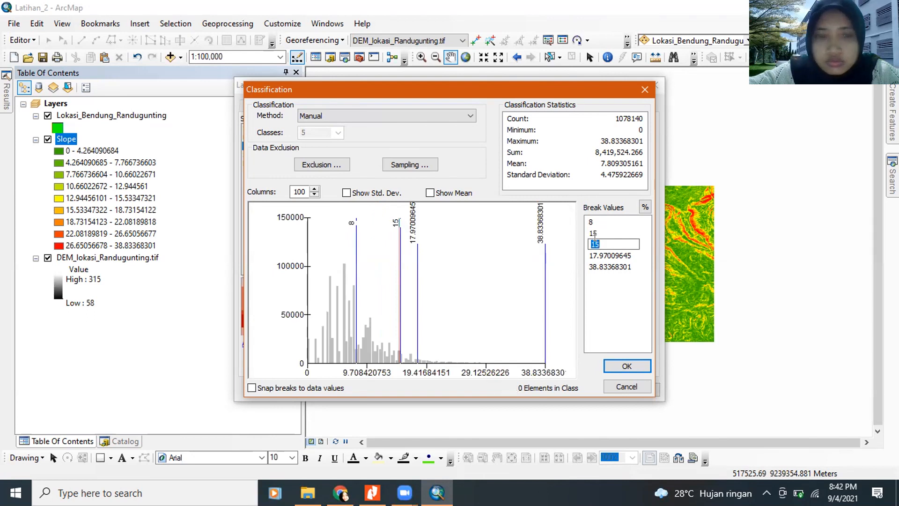
Set the third break value of the slope classification to 25, replacing the remaining natural break below it.
type("25")
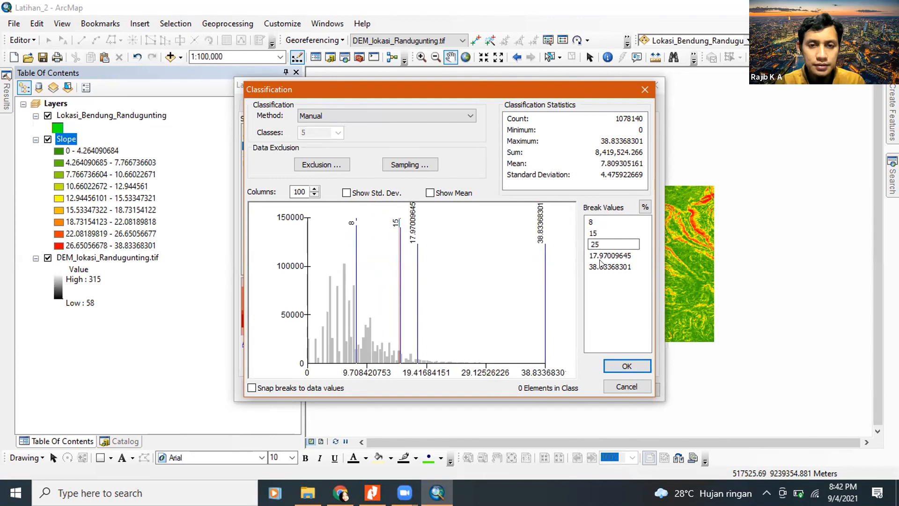
key("Return")
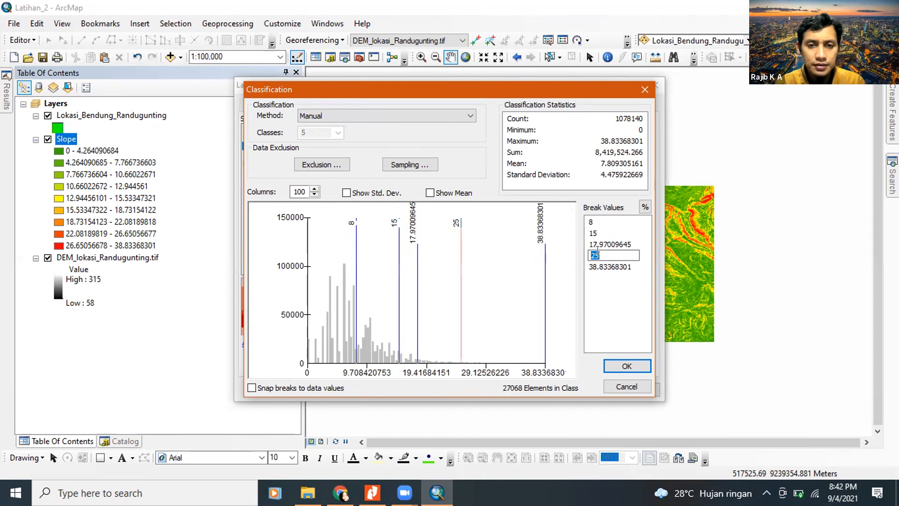
left_click(604, 240)
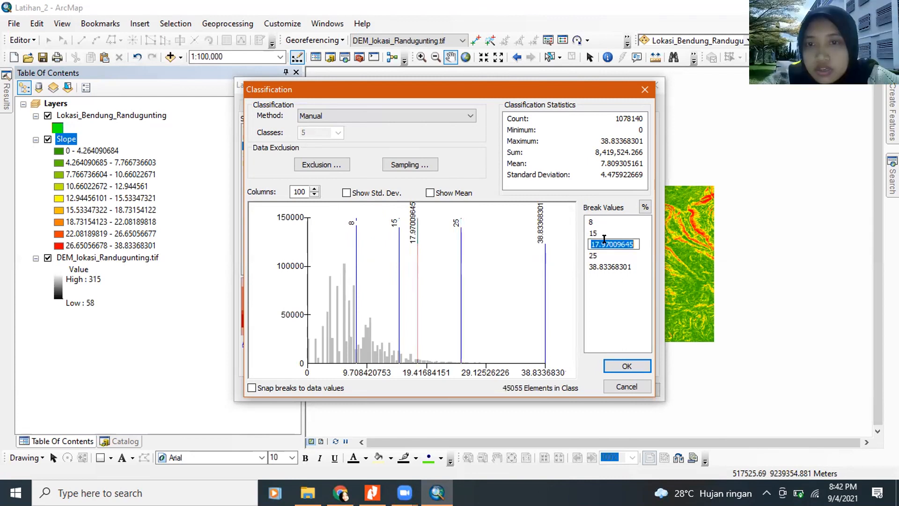
left_click(604, 239)
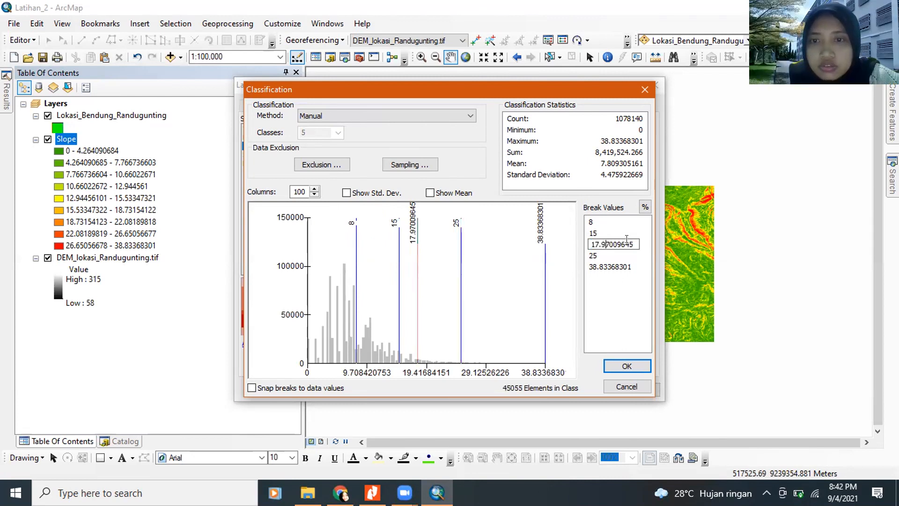
key("End")
key("BackSpace")
key("BackSpace")
key("BackSpace")
key("BackSpace")
key("BackSpace")
key("BackSpace")
key("BackSpace")
key("BackSpace")
key("BackSpace")
key("BackSpace")
key("BackSpace")
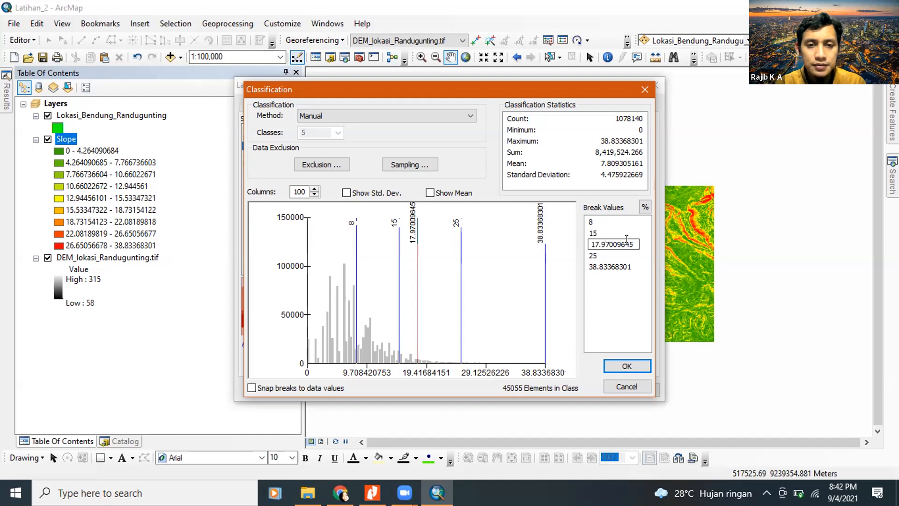
type("25")
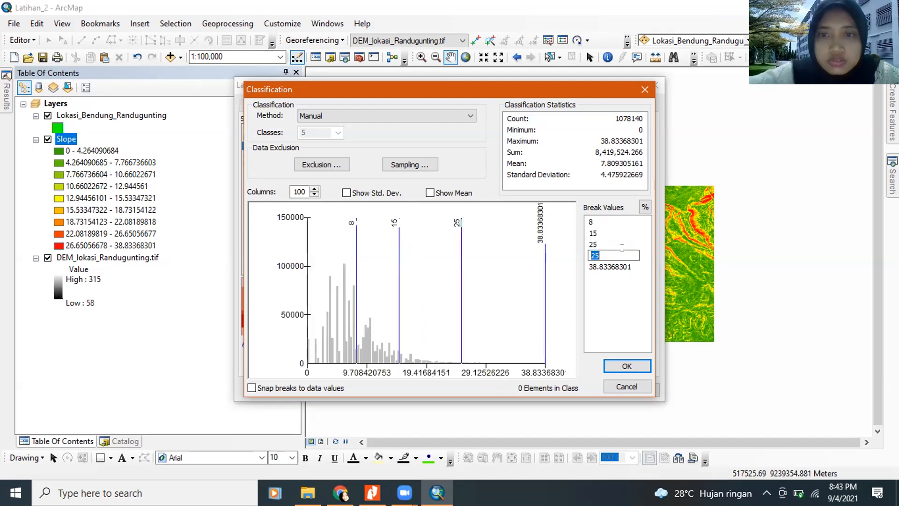
Set the fourth and fifth break values of the slope classification both to 45.
type("45")
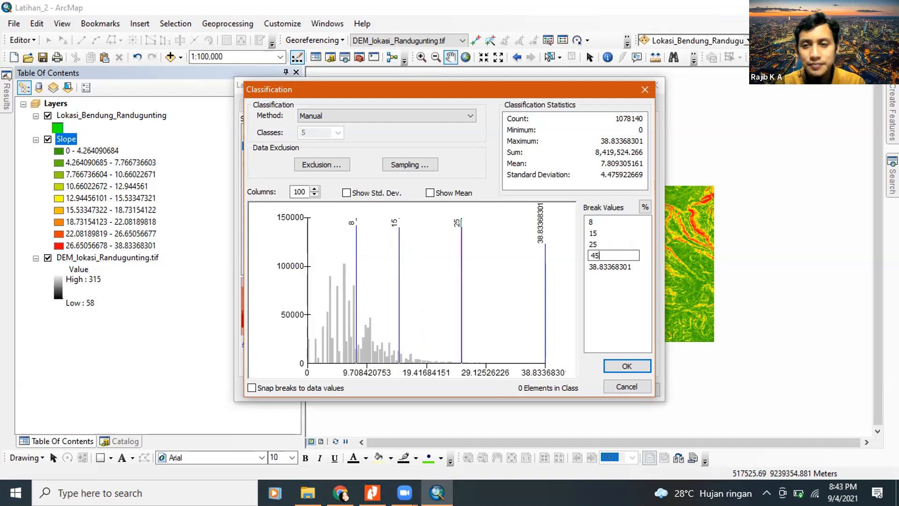
key("Return")
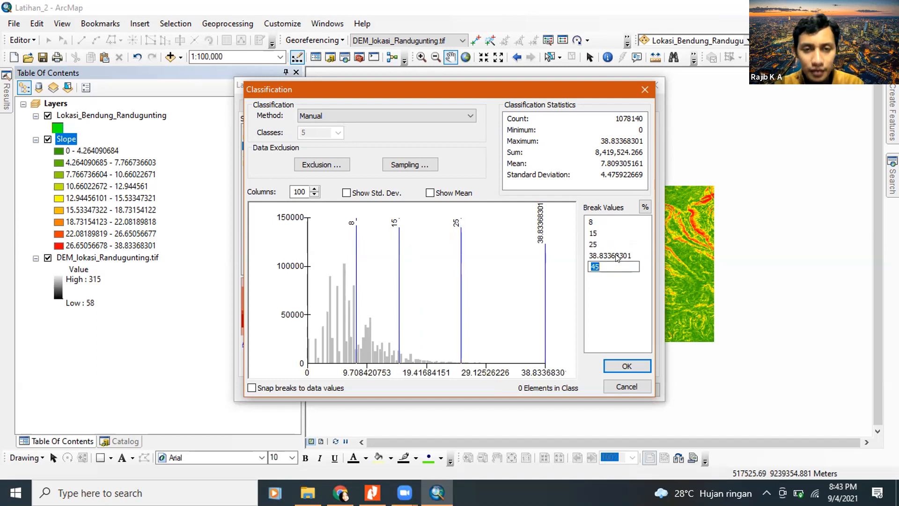
left_click(616, 254)
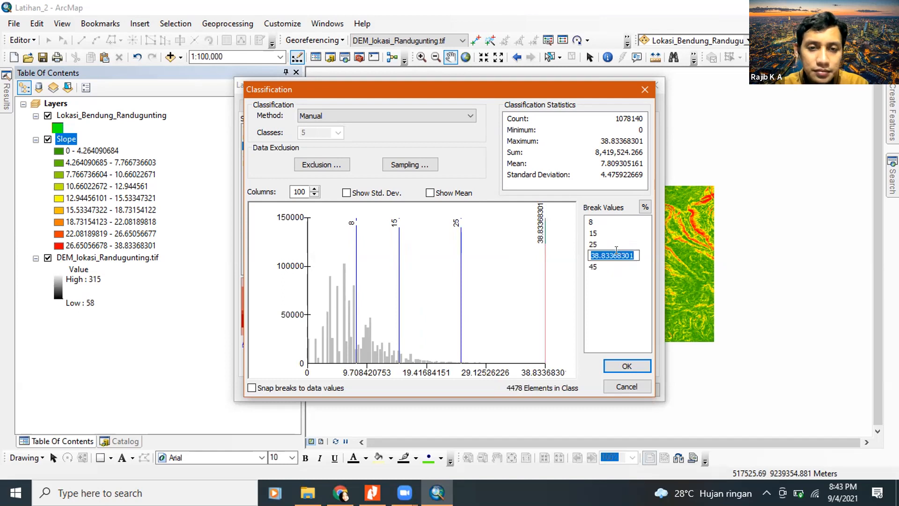
type("45")
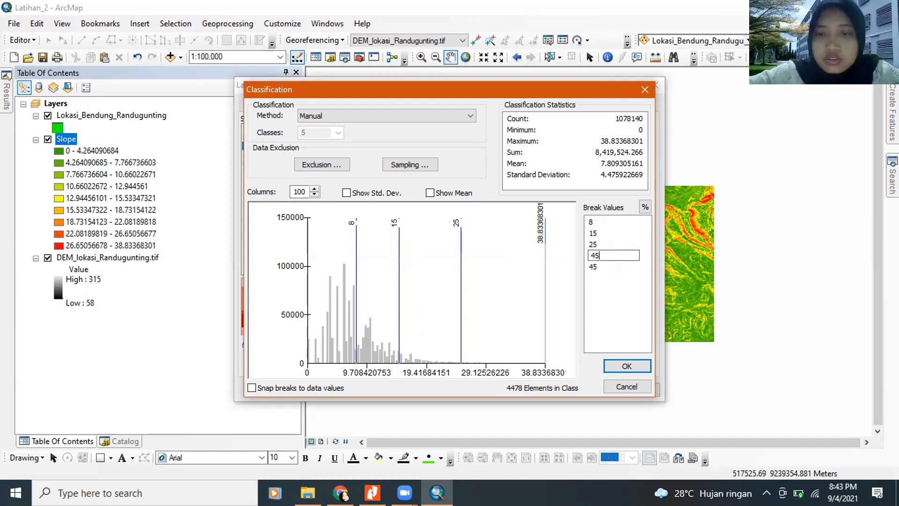
left_click(609, 264)
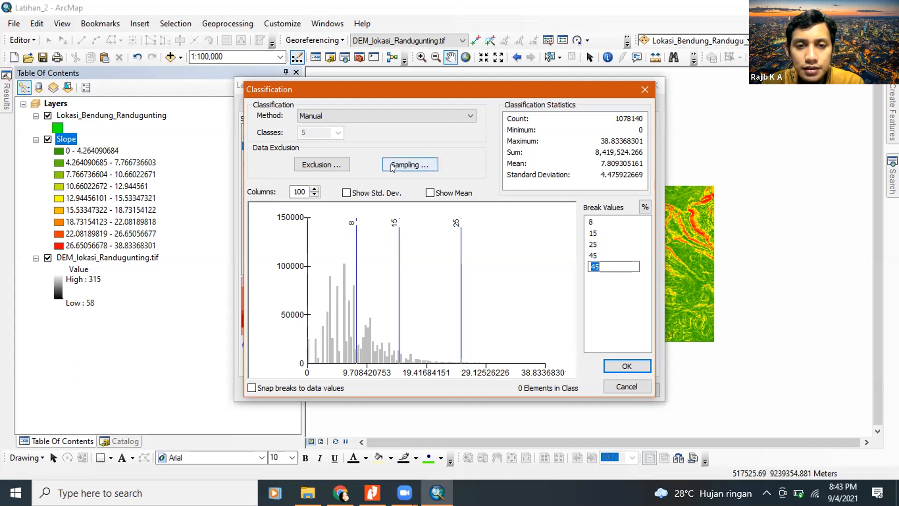
Compare the slope break values shown as absolute numbers and as percentages.
left_click(645, 207)
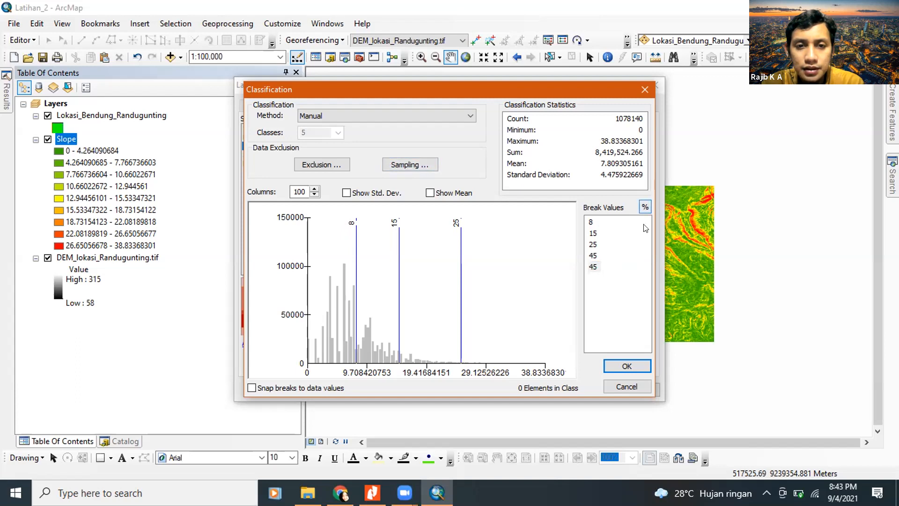
left_click(644, 207)
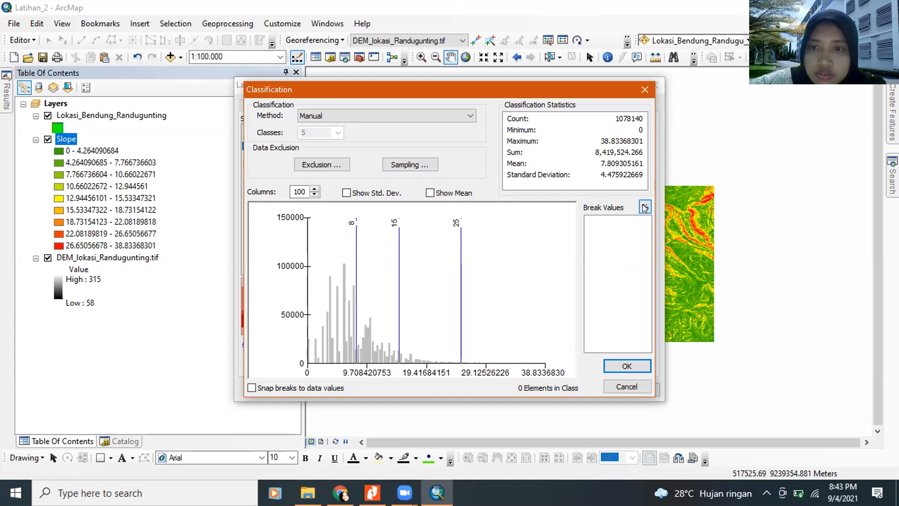
left_click(645, 208)
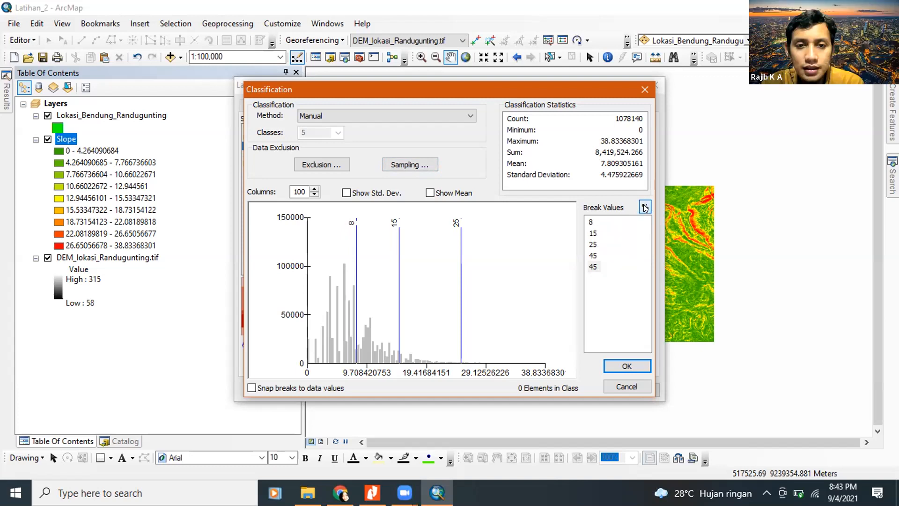
left_click(644, 207)
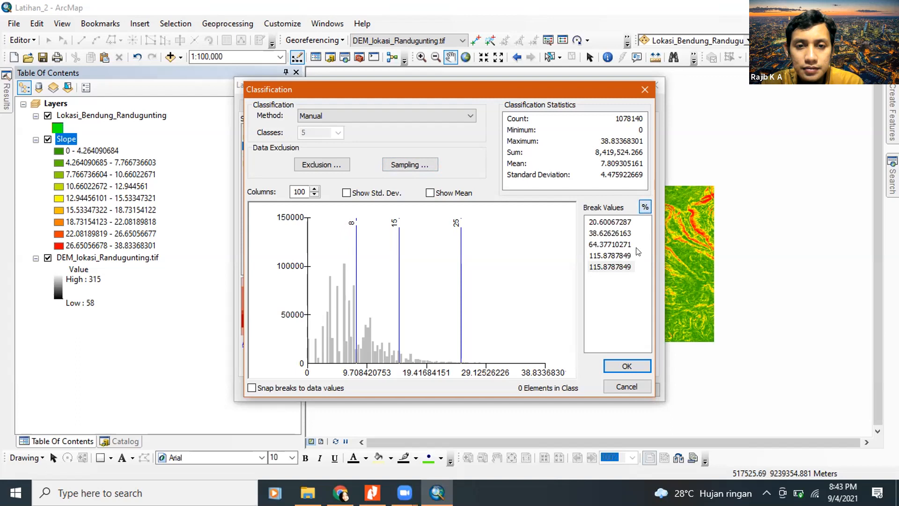
left_click(645, 207)
left_click(645, 207)
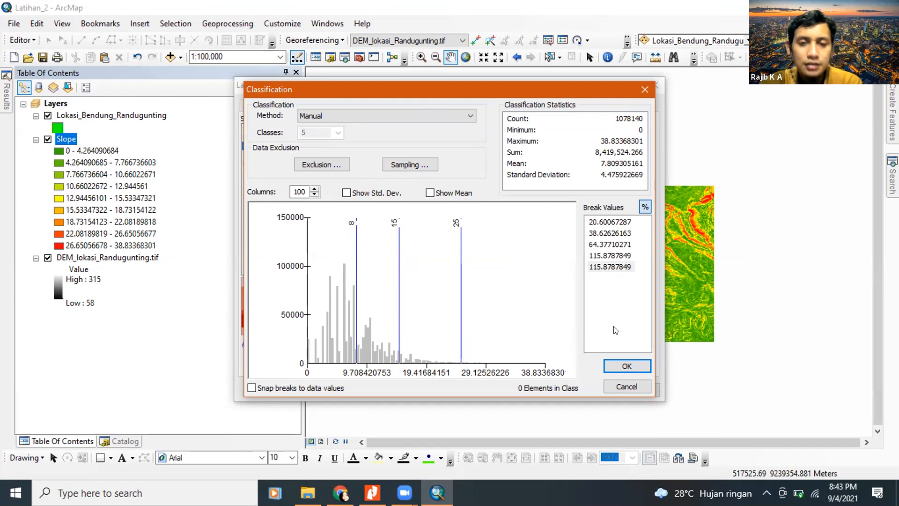
Set the first and second slope break values to 8 and 15 percent in the percentage display.
double_click(615, 256)
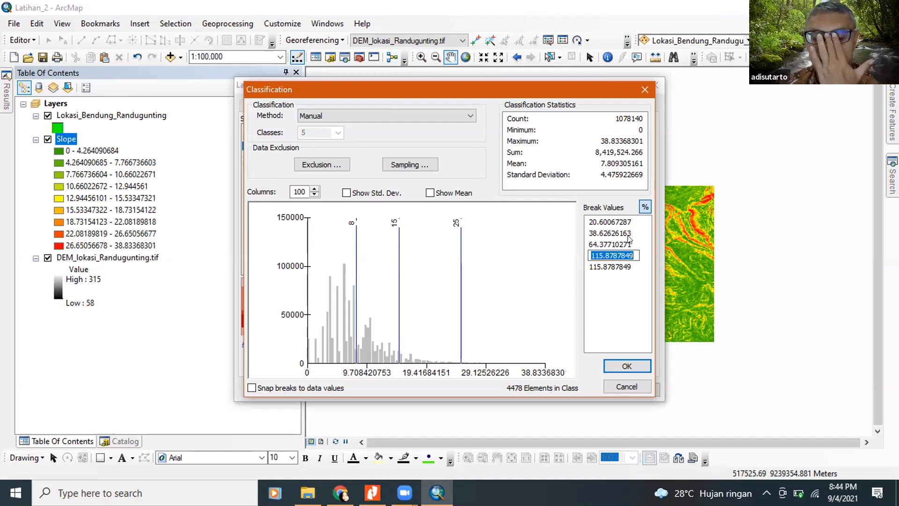
left_click(613, 278)
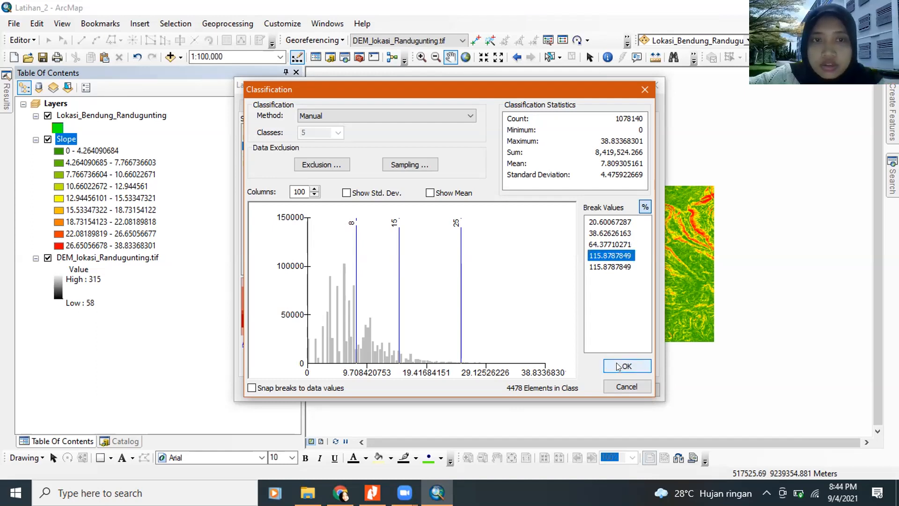
double_click(612, 222)
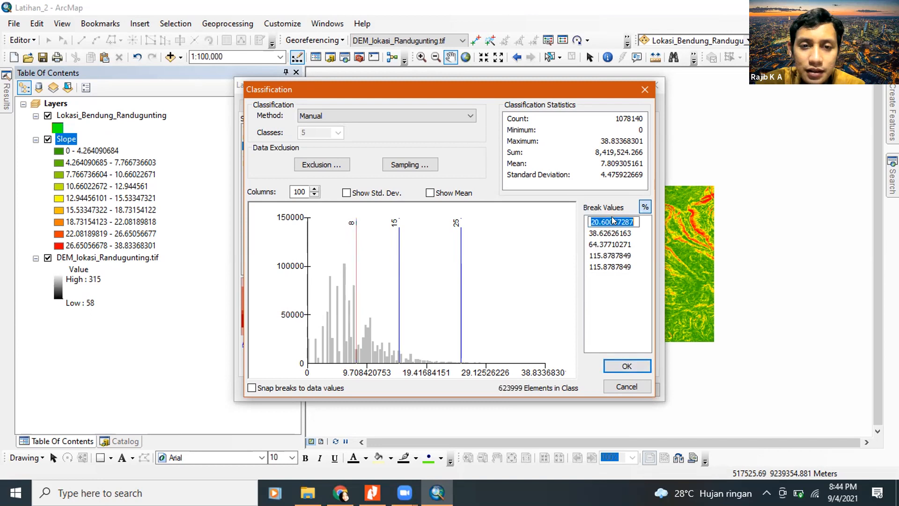
type("8")
key("Return")
double_click(616, 233)
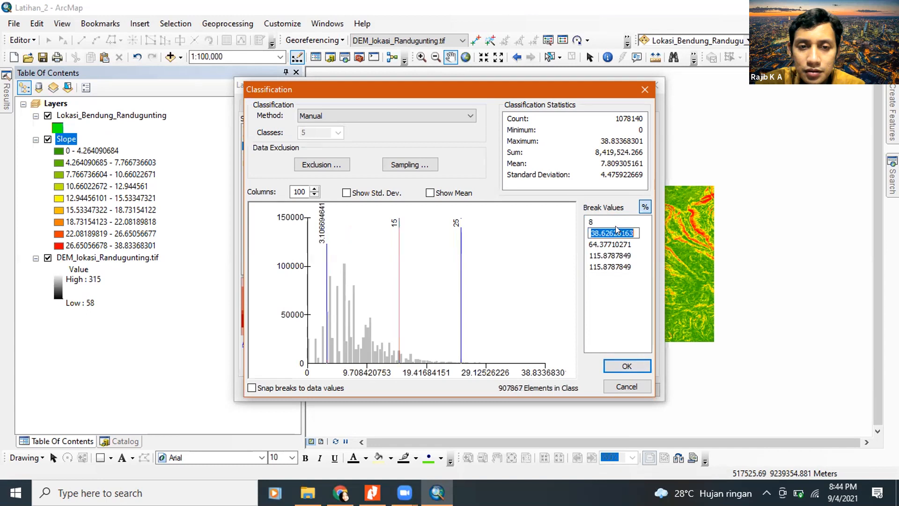
type("15")
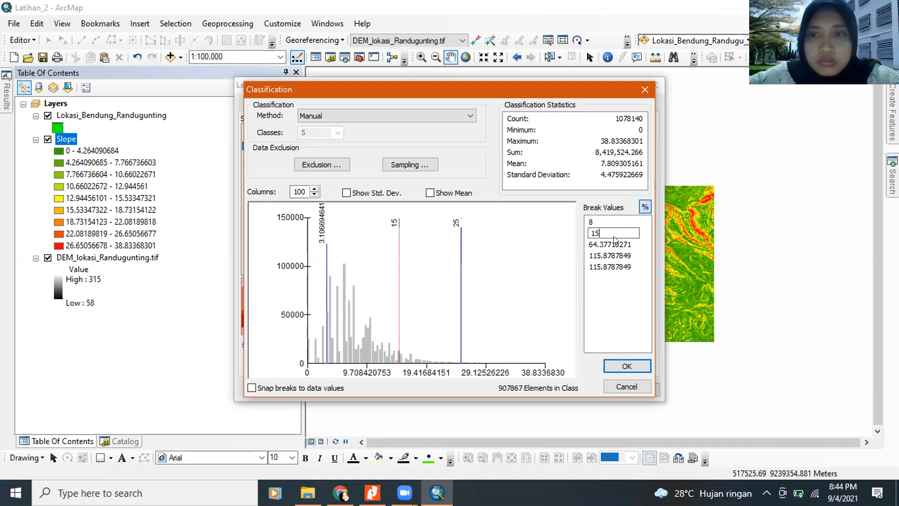
key("Return")
Set the third and fourth slope break values to 25 and 45 percent and accept the classification.
double_click(612, 242)
type("25")
key("Return")
double_click(602, 256)
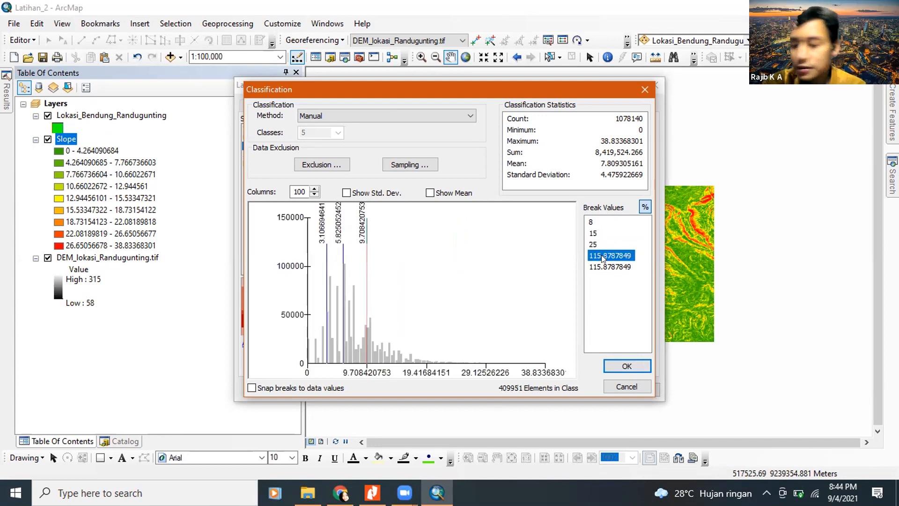
type("45")
key("Return")
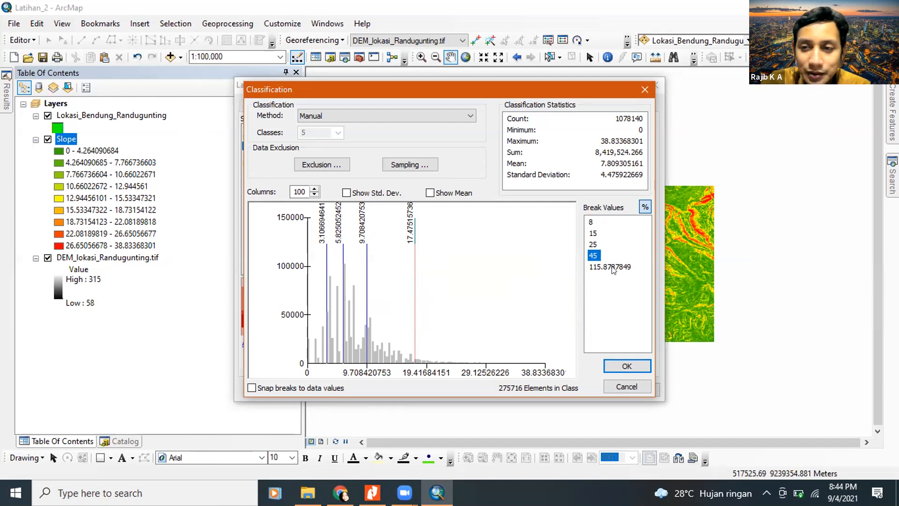
left_click(625, 366)
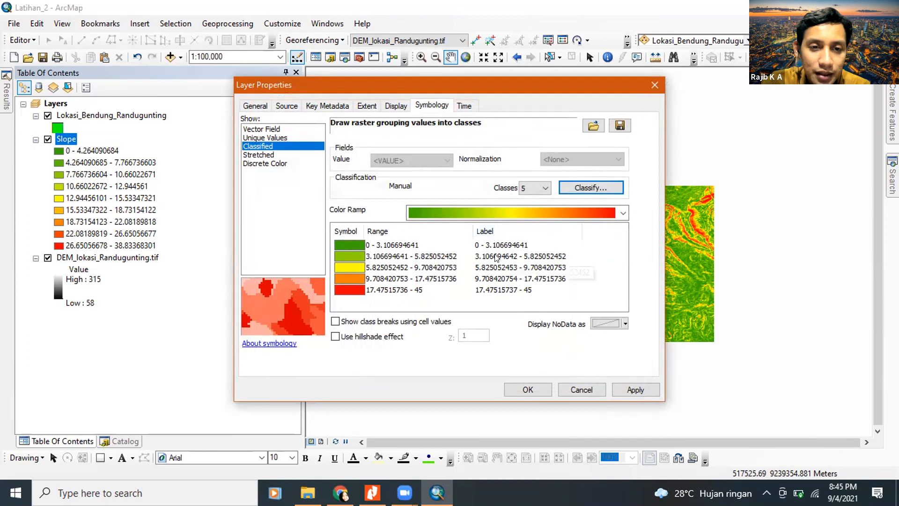
Format the Slope class labels as numeric with 1 decimal place and apply the symbology to the layer.
right_click(494, 230)
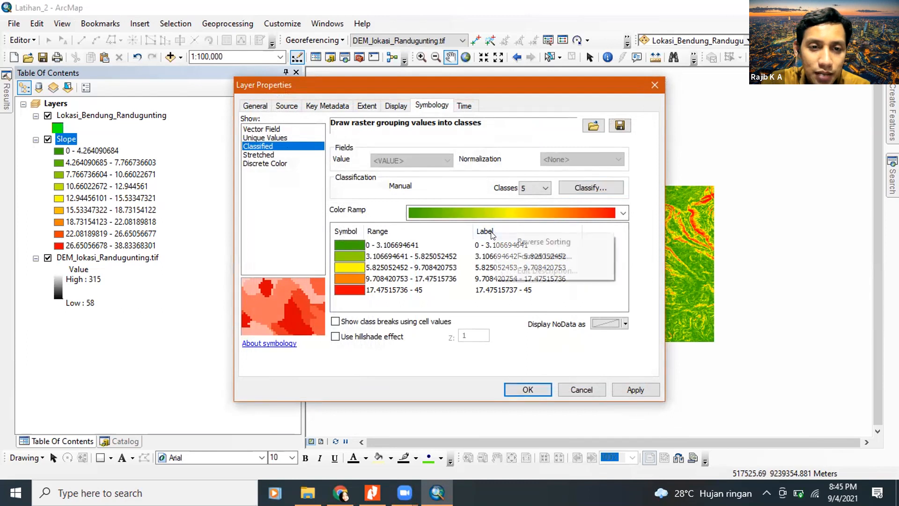
left_click(517, 256)
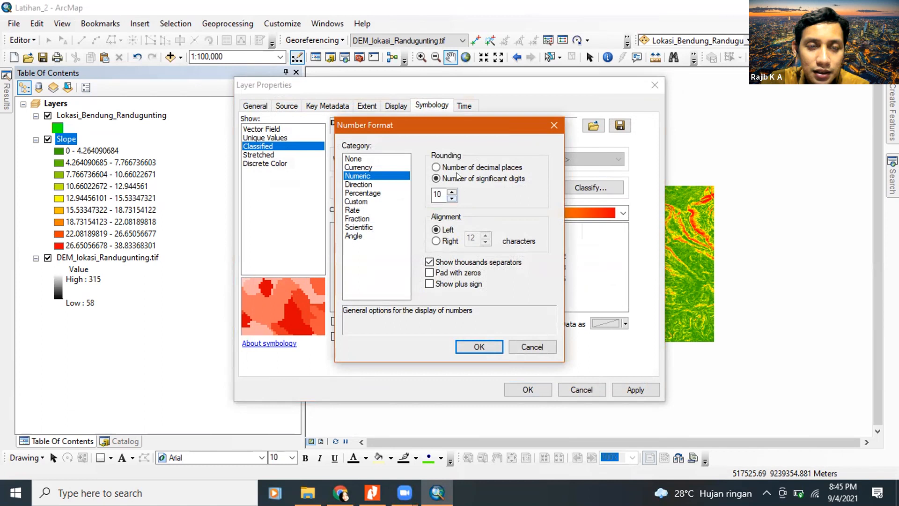
left_click(439, 167)
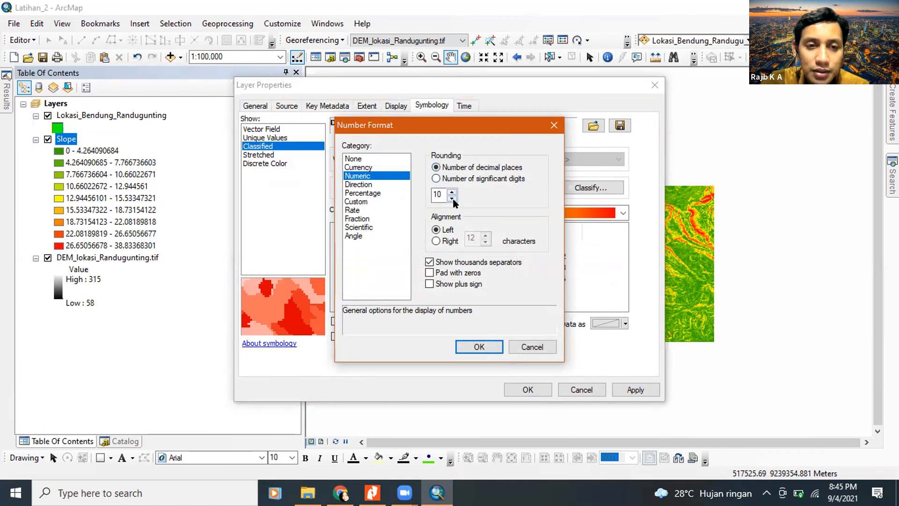
key("BackSpace")
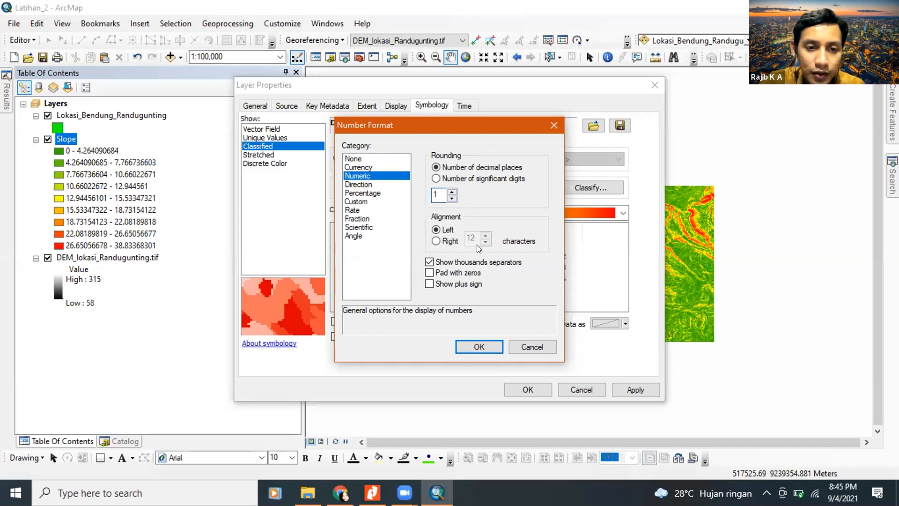
left_click(471, 346)
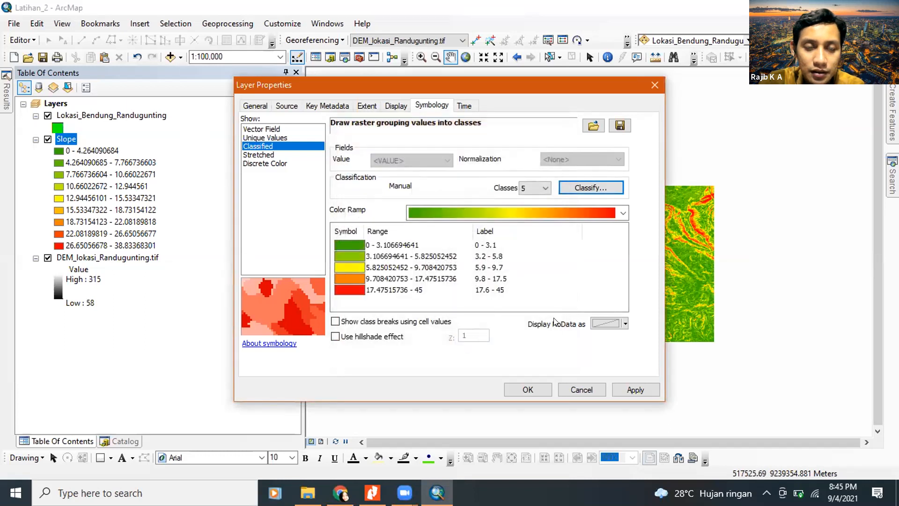
left_click(528, 389)
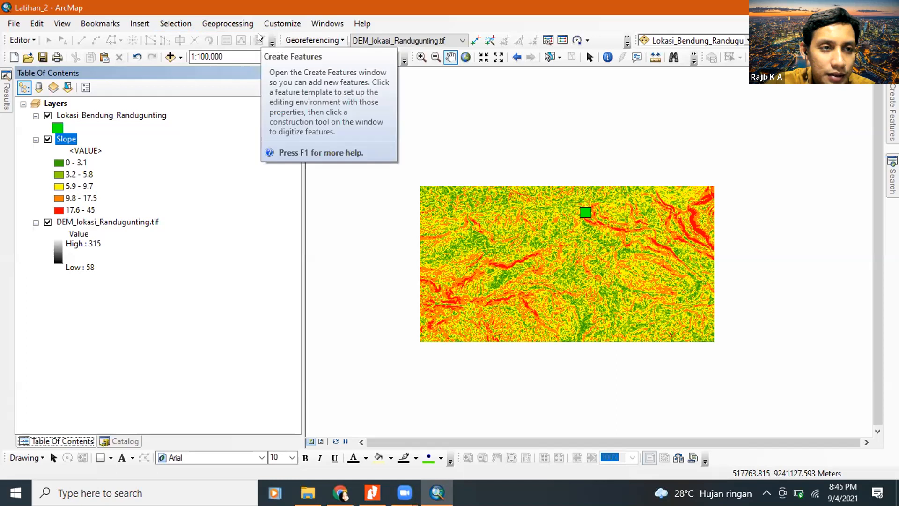
Reopen the Slope tool run from the current session's results, check its output measurement options, and close it without running.
mouse_move(6, 93)
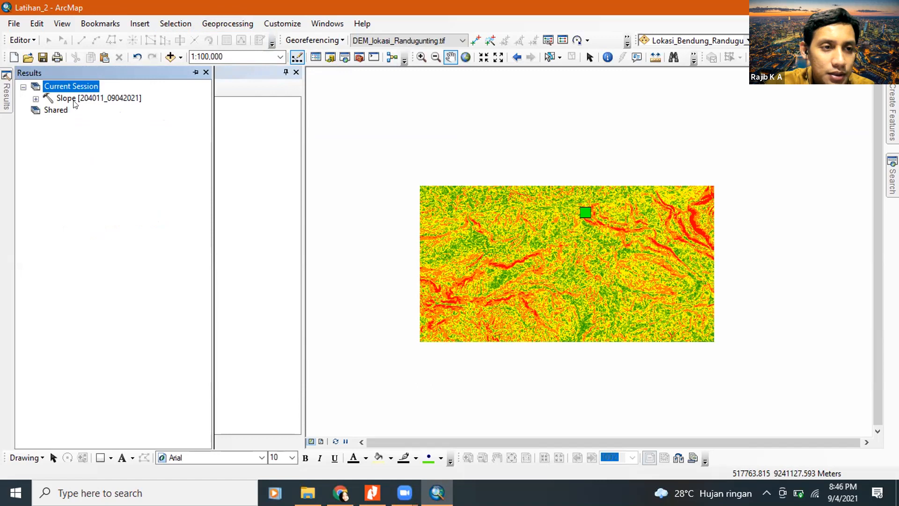
left_click(36, 99)
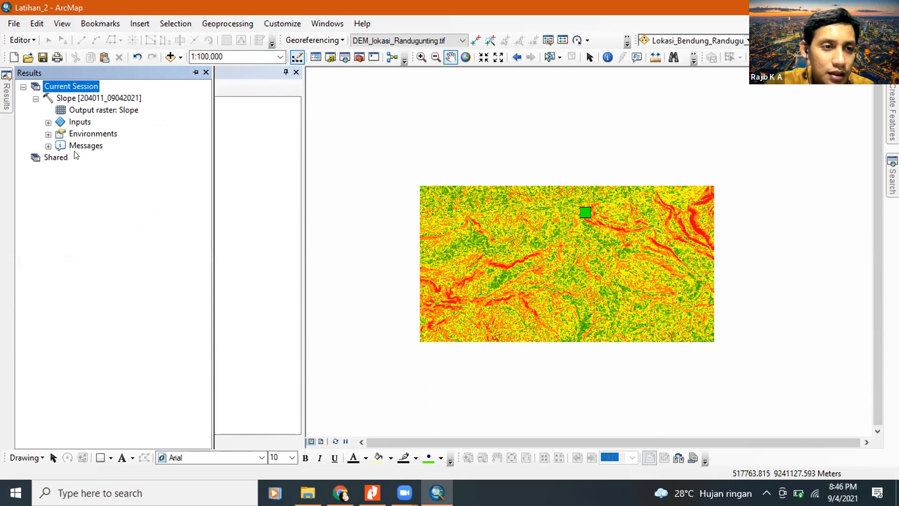
left_click(87, 99)
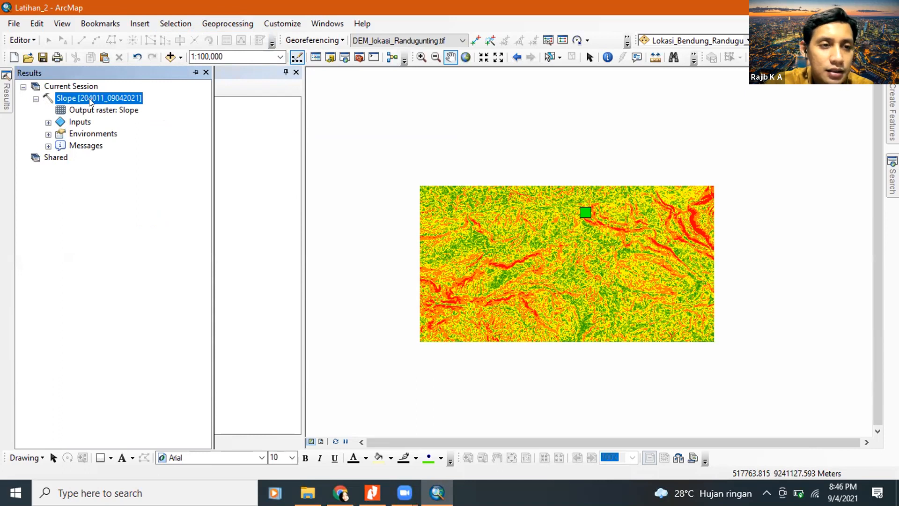
double_click(88, 99)
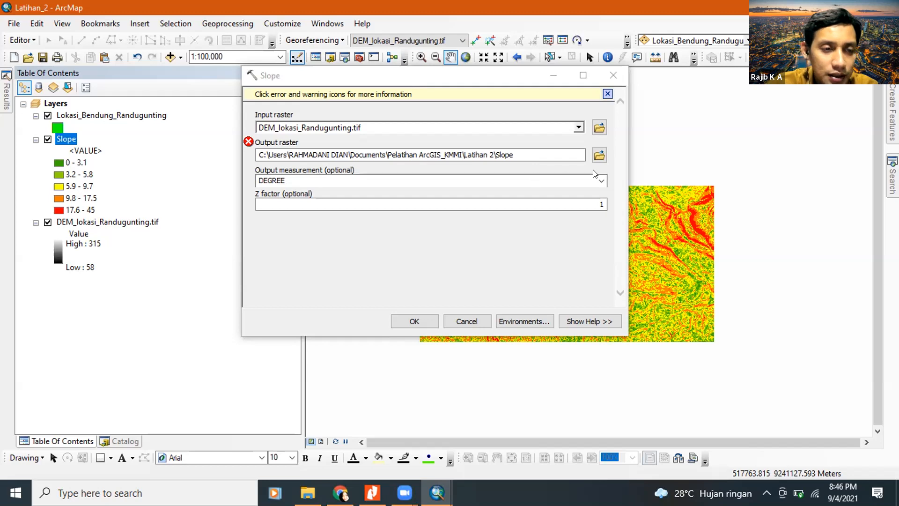
left_click(600, 181)
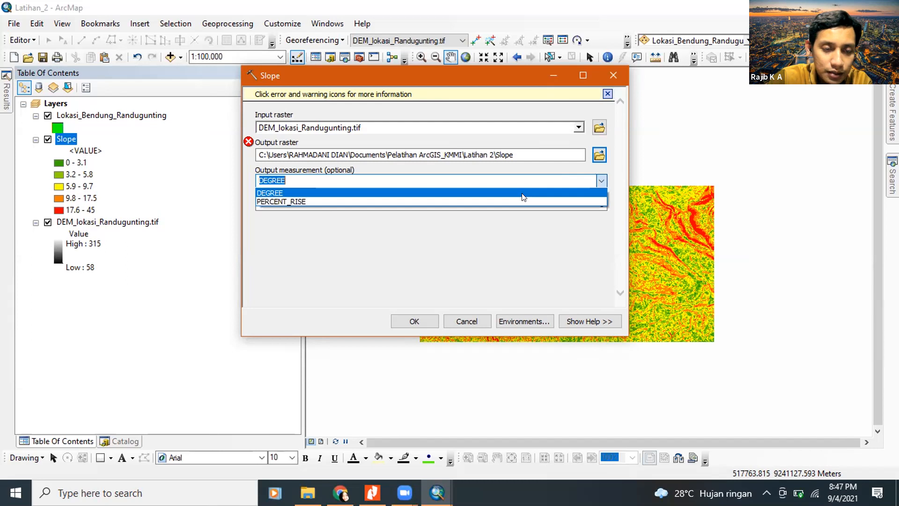
left_click(468, 319)
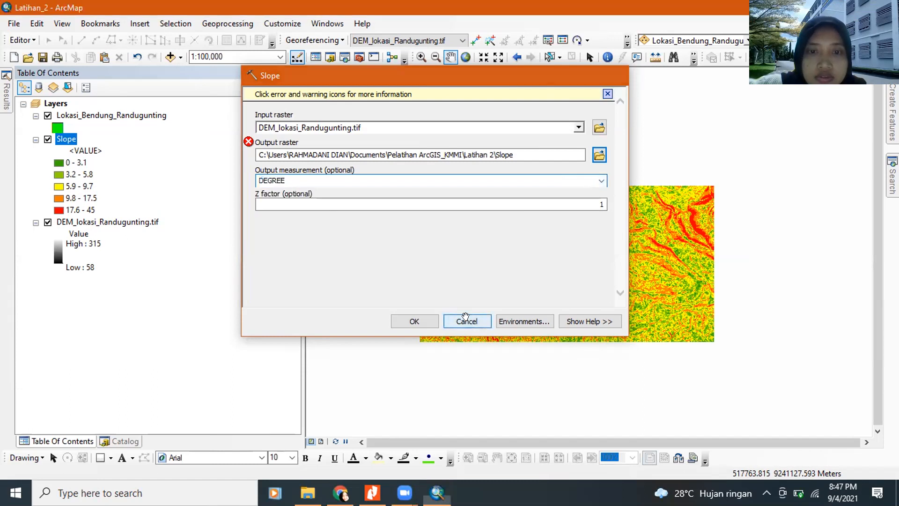
left_click(468, 321)
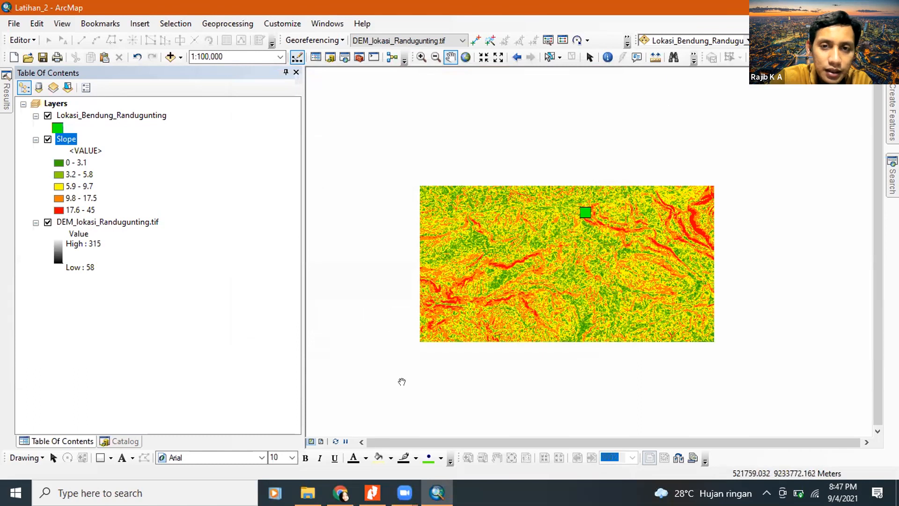
Switch to Google Chrome and search Google in a new tab for "kelas kemiringan lereng".
left_click(343, 492)
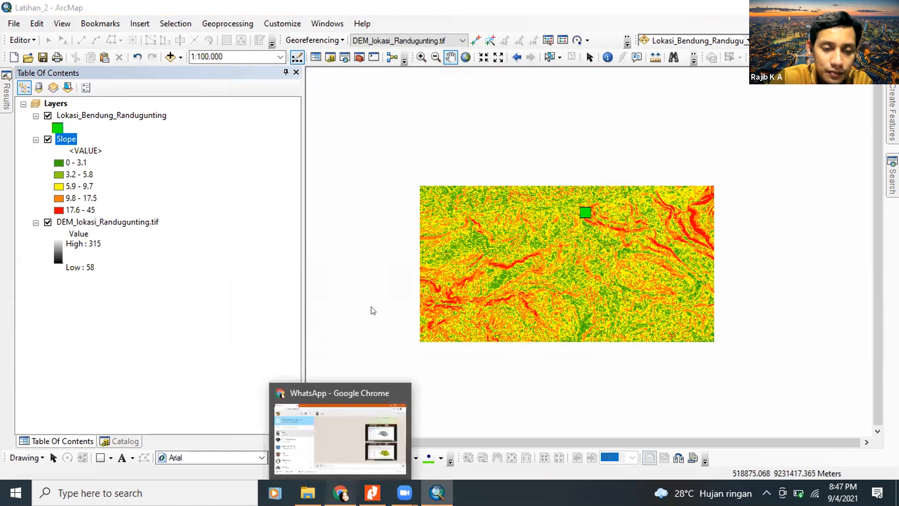
key("ctrl+t")
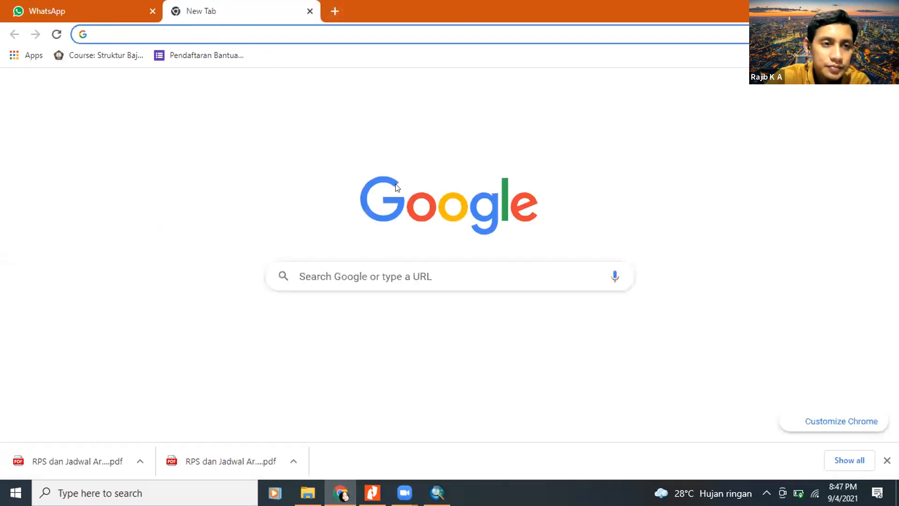
left_click(409, 273)
type("k")
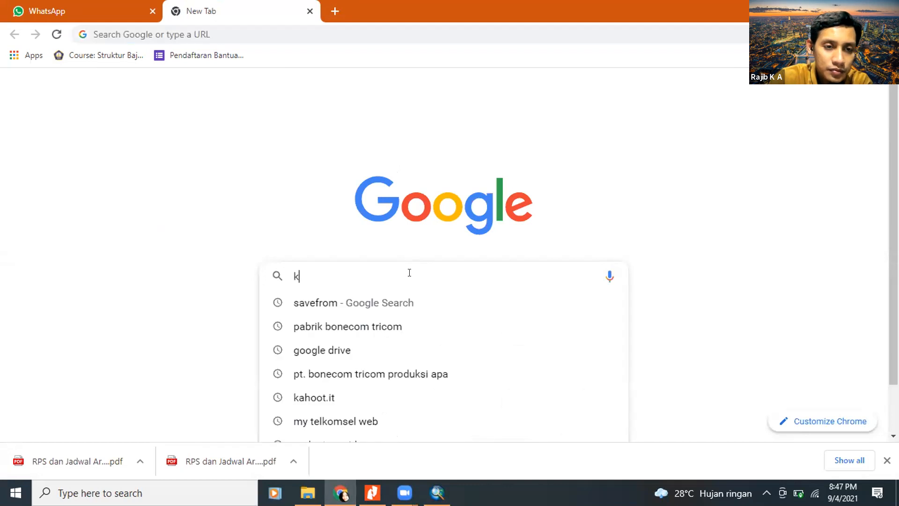
type("elas")
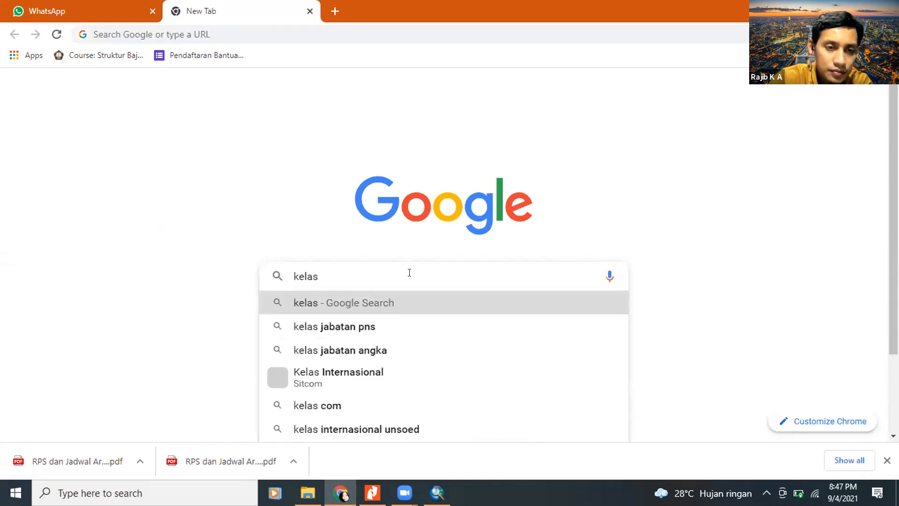
type(" kemiring")
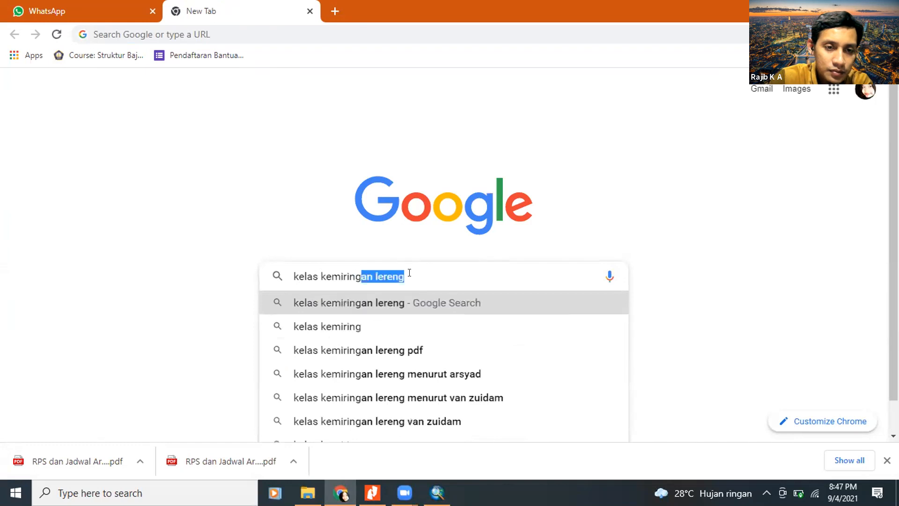
type("an lere")
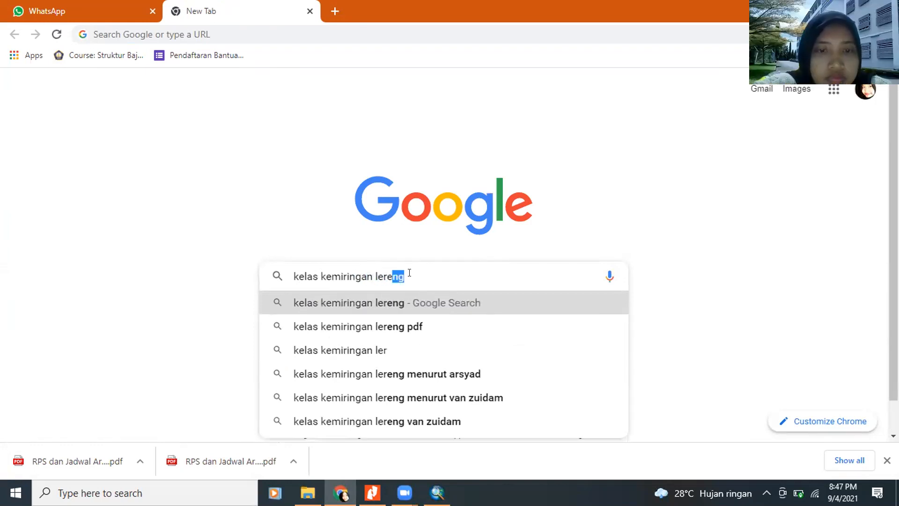
type("ng")
key("Return")
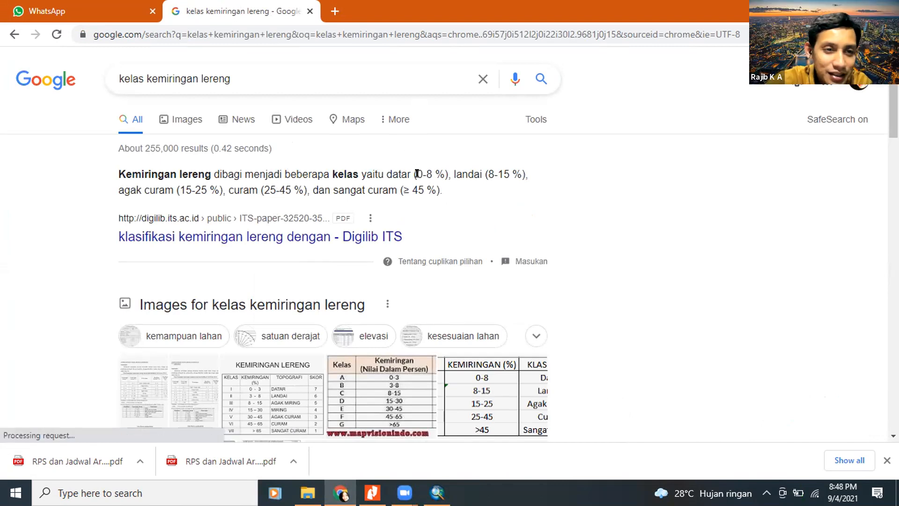
Examine the slope classification tables among the image results for percent and degree class limits, and return to ArcMap.
left_click(208, 119)
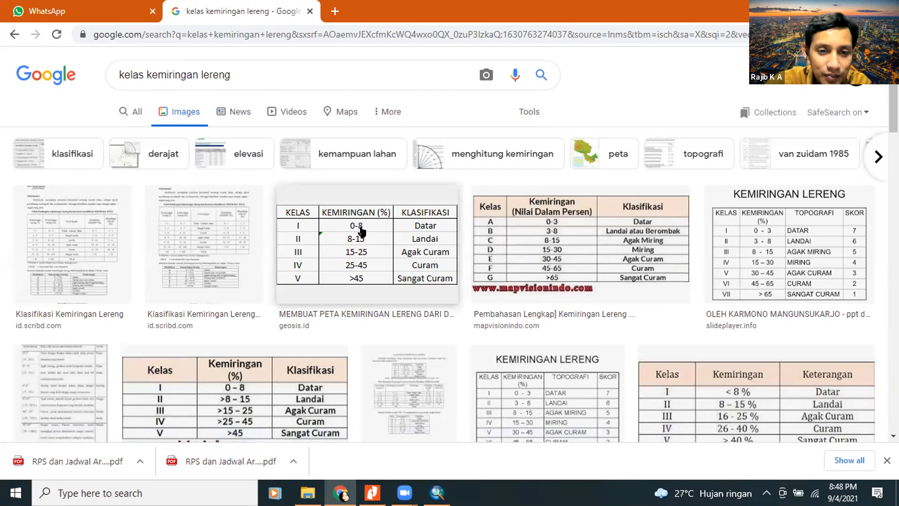
scroll(362, 231, "down", 3)
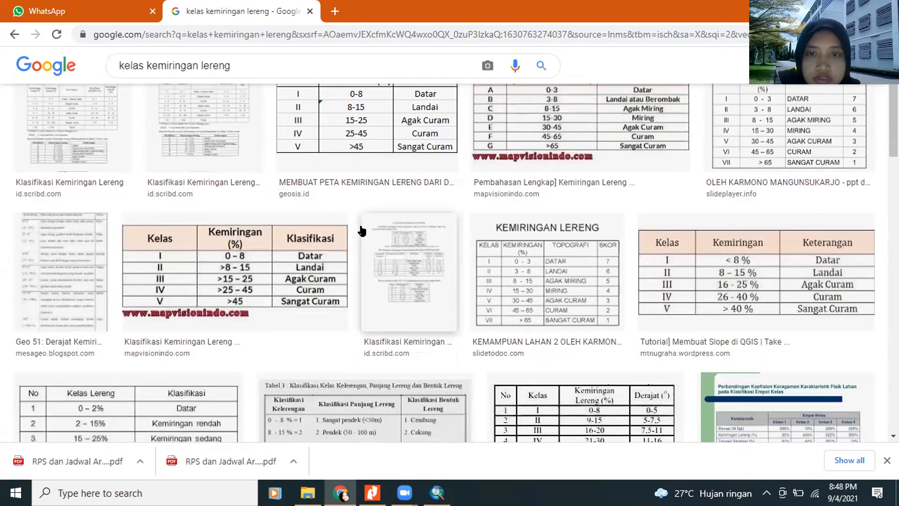
scroll(362, 231, "down", 3)
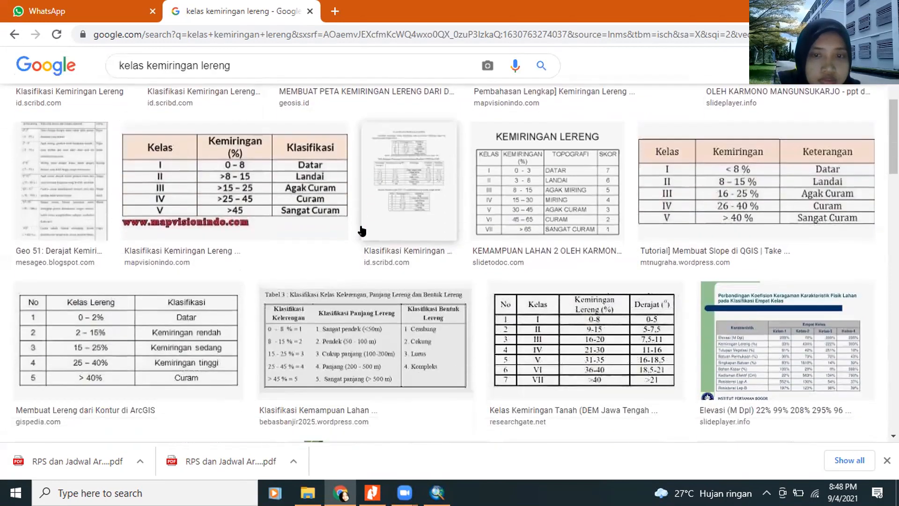
scroll(362, 230, "down", 2)
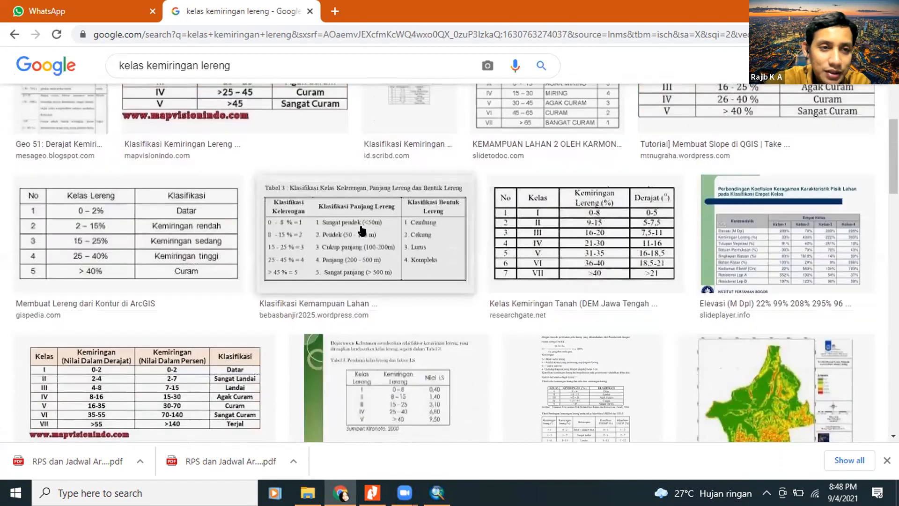
scroll(362, 231, "down", 2)
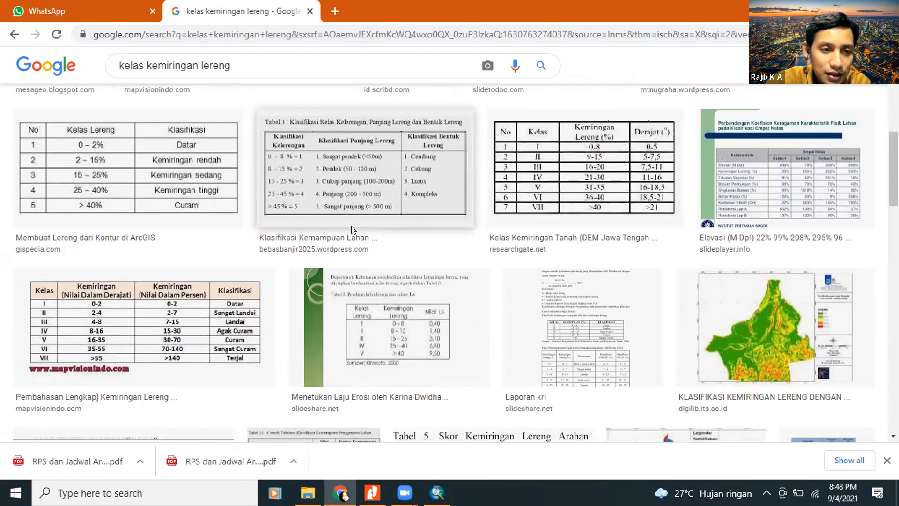
scroll(352, 226, "up", 2)
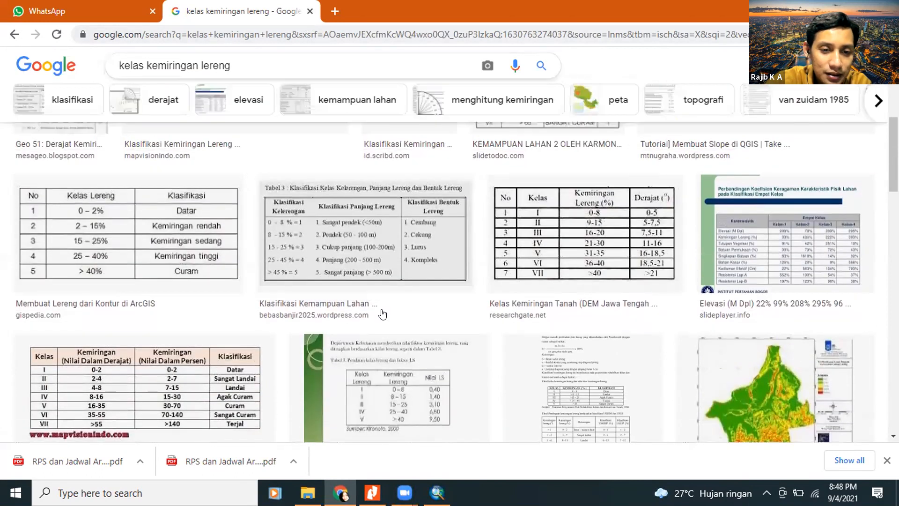
left_click(437, 493)
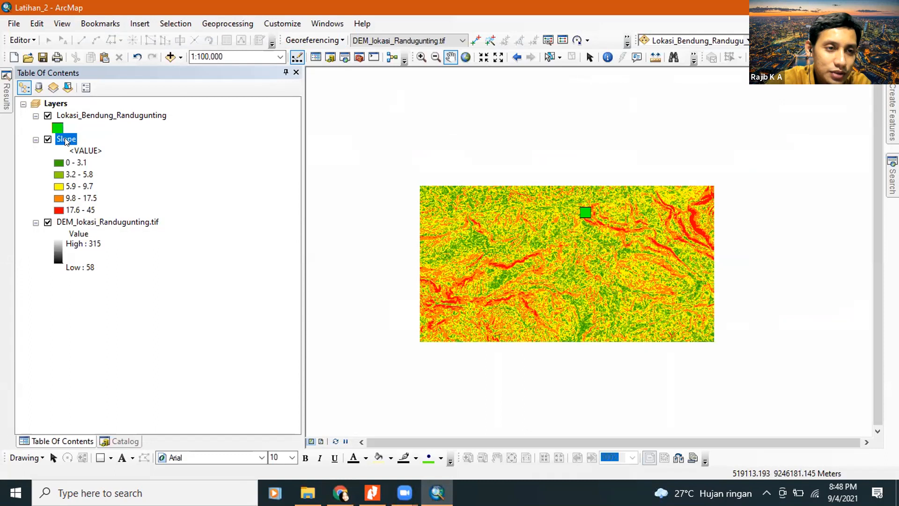
Hide the Slope layer and rerun the earlier Slope tool on the DEM with output raster Slope1 and output measurement PERCENT_RISE.
left_click(48, 140)
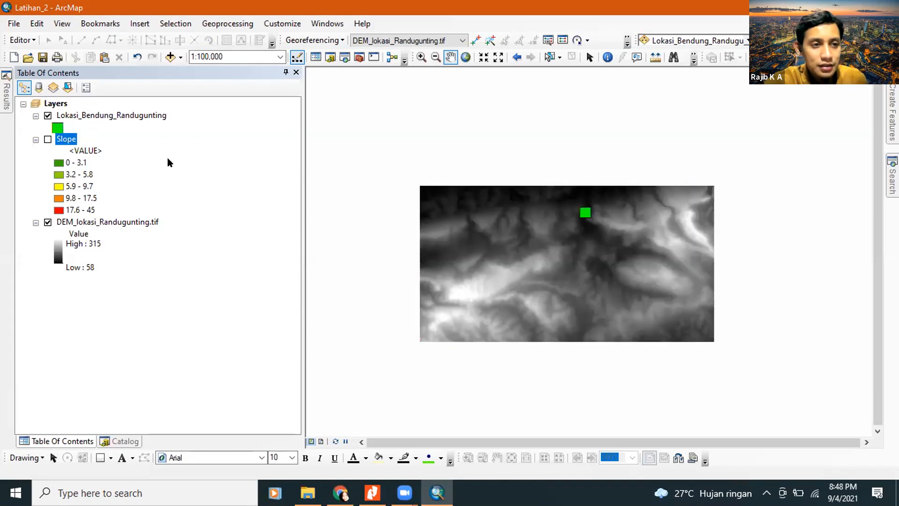
left_click(7, 89)
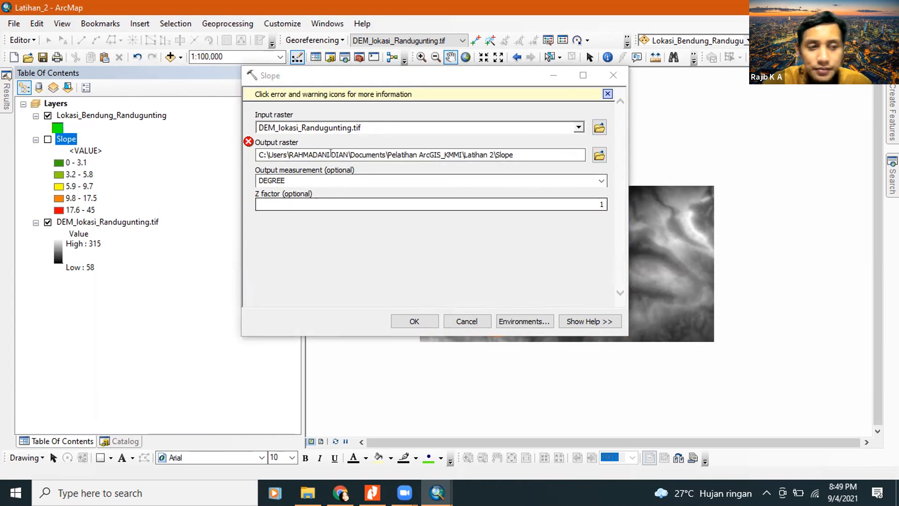
left_click(512, 154)
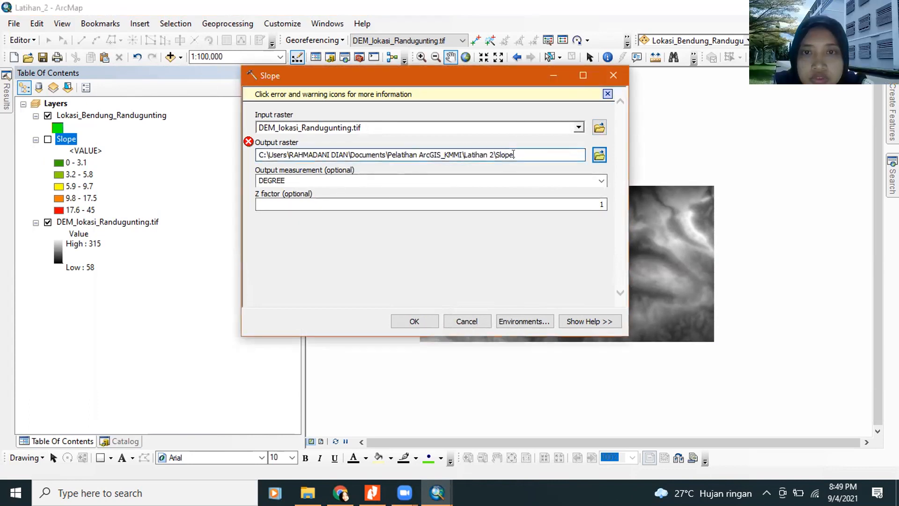
type("1")
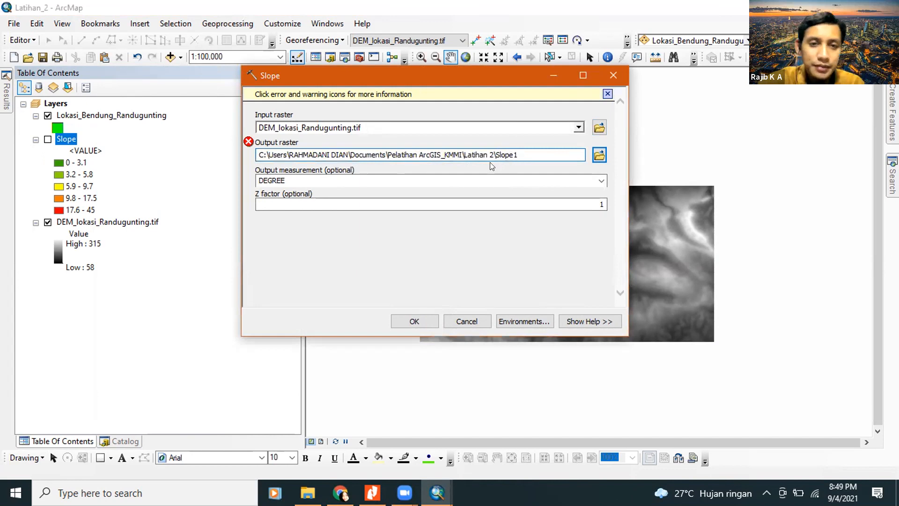
left_click(601, 180)
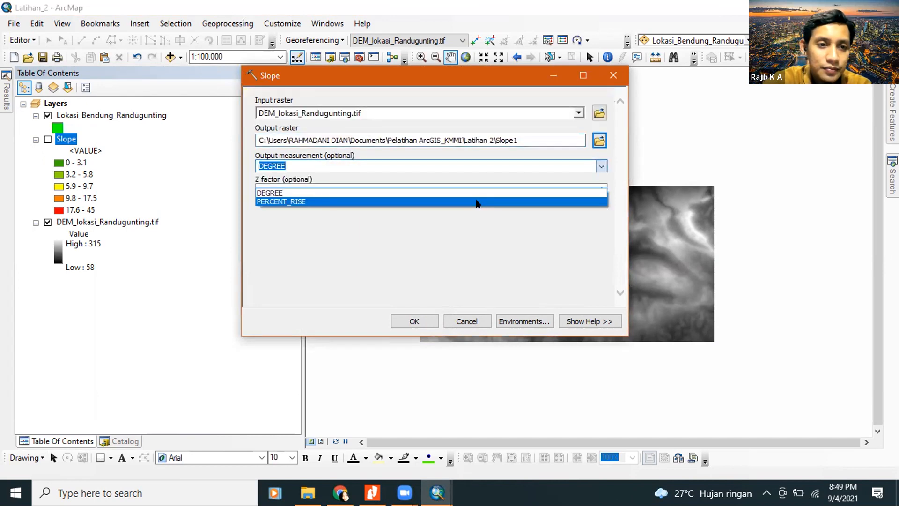
left_click(475, 201)
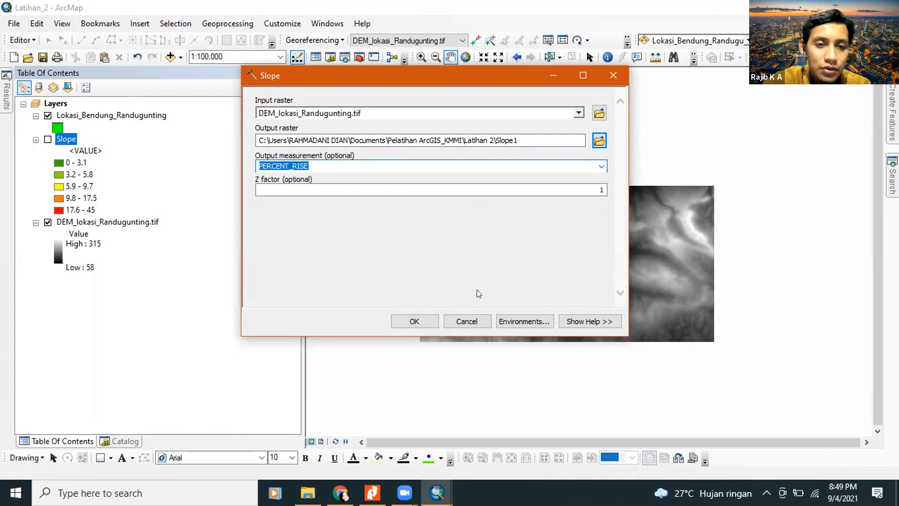
left_click(412, 321)
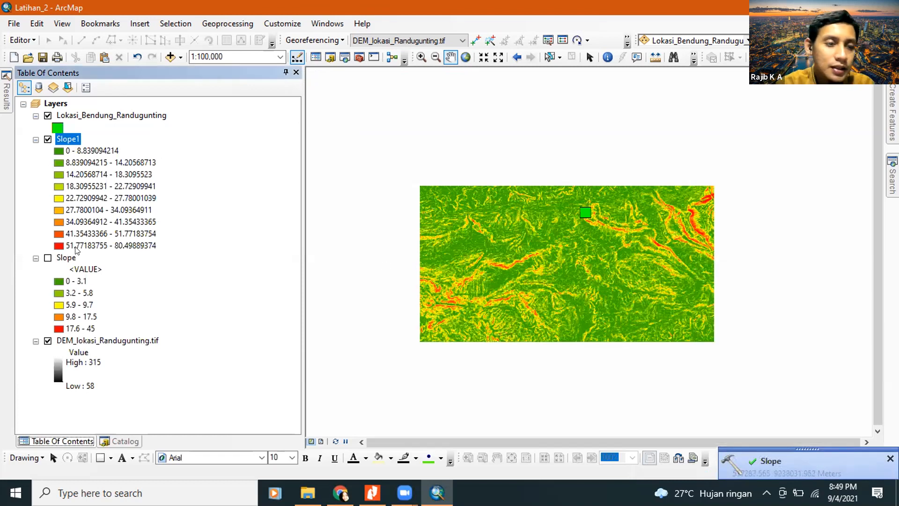
Open the Slope1 layer's symbology properties and set the classified symbology to 5 classes.
right_click(68, 141)
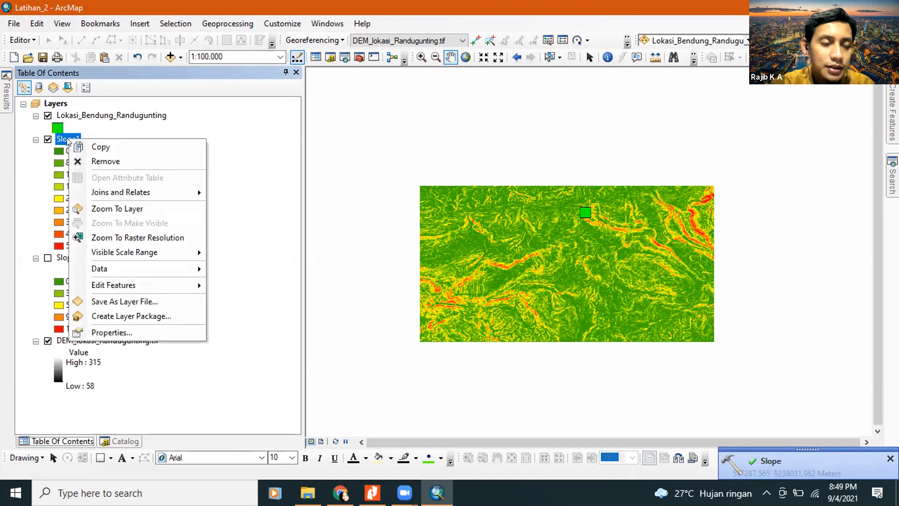
left_click(118, 332)
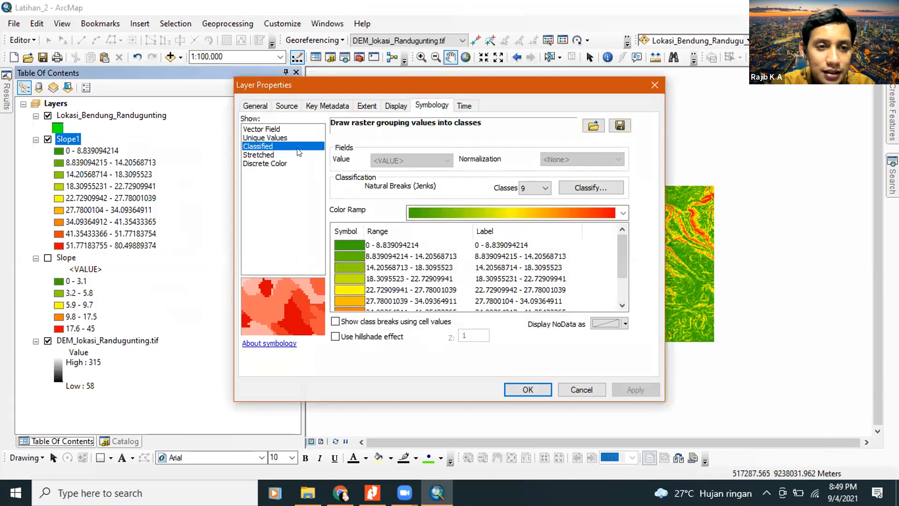
left_click(545, 188)
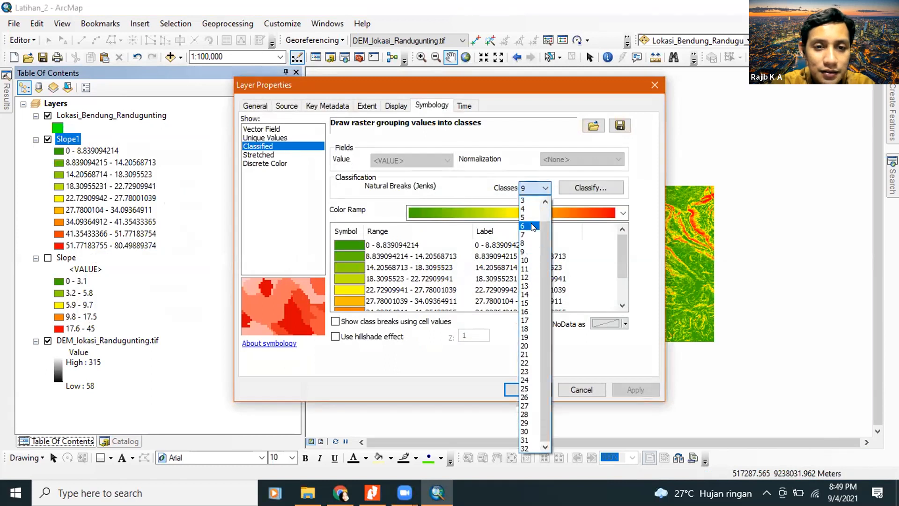
left_click(533, 226)
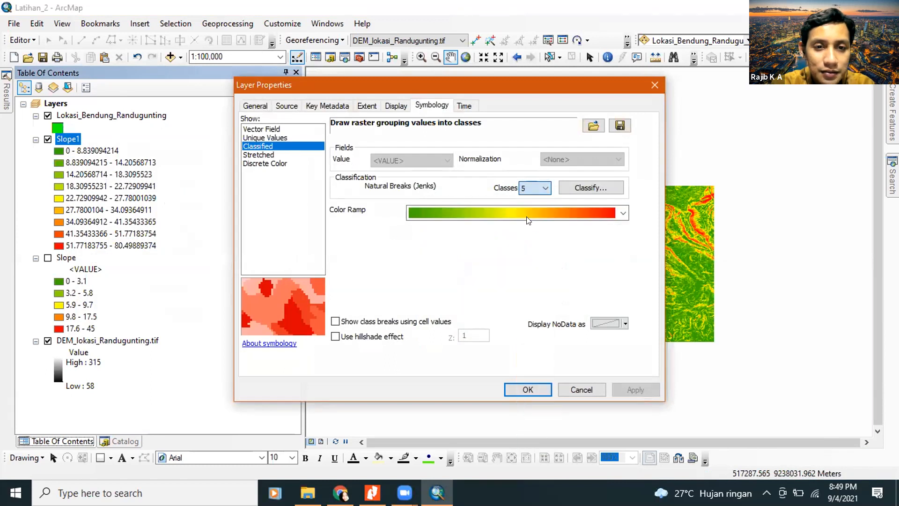
Set the first four class break values of Slope1 to 8, 15, 25 and 45, keeping the last break at the maximum.
left_click(585, 187)
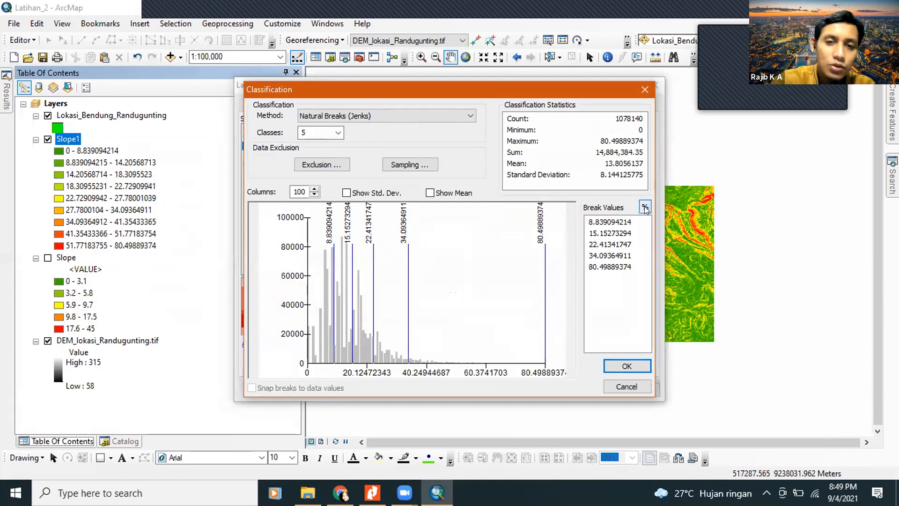
left_click(623, 223)
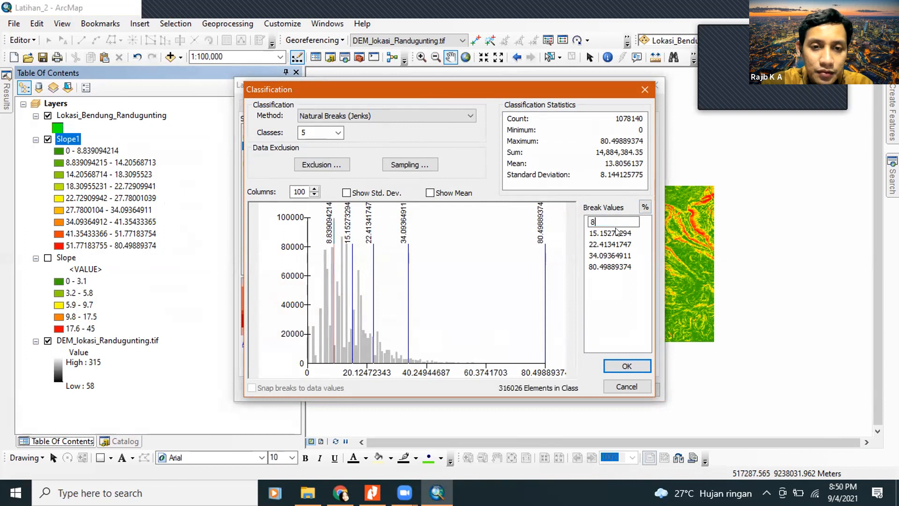
left_click(615, 231)
type("1")
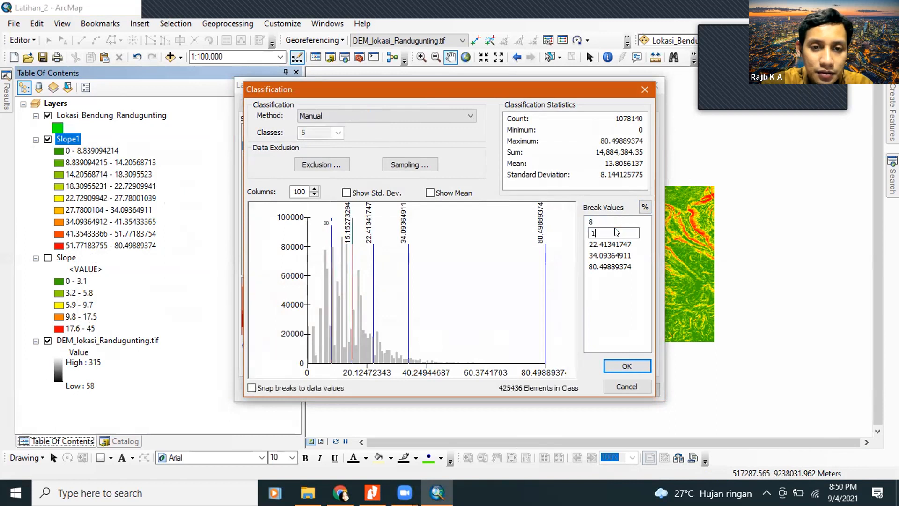
type("5")
left_click(606, 243)
type("25")
key("Return")
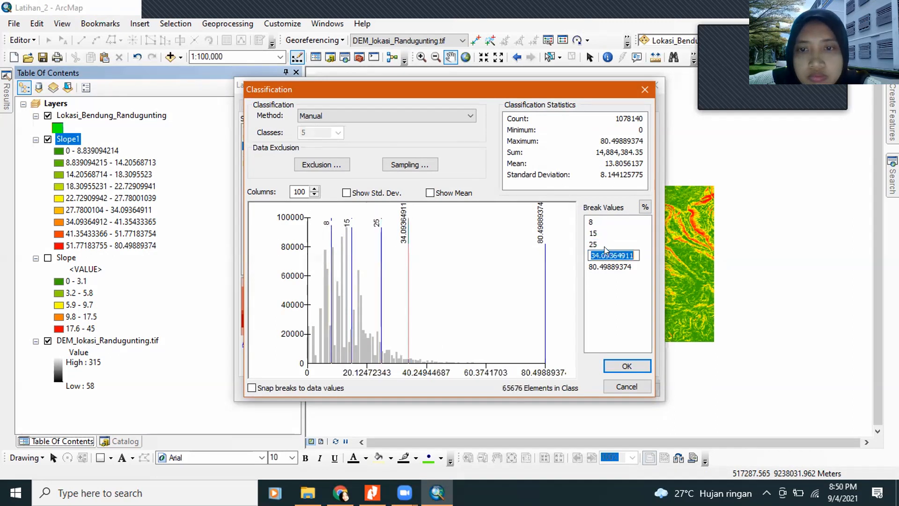
type("45")
left_click(598, 280)
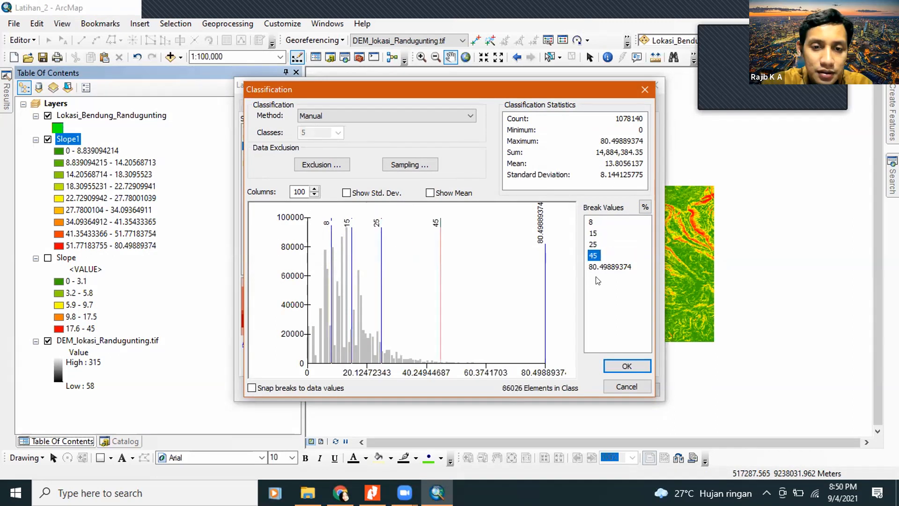
left_click(614, 367)
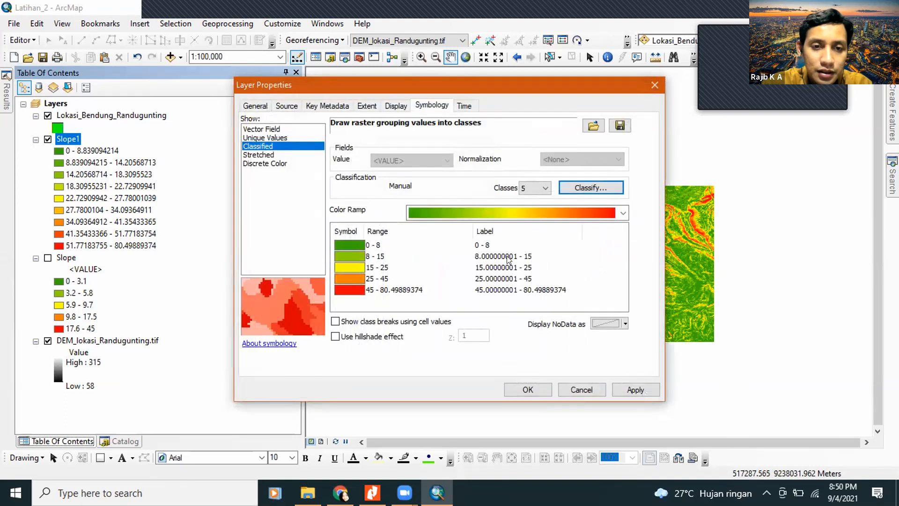
Format the Slope1 class labels as numeric with 1 decimal place.
right_click(490, 232)
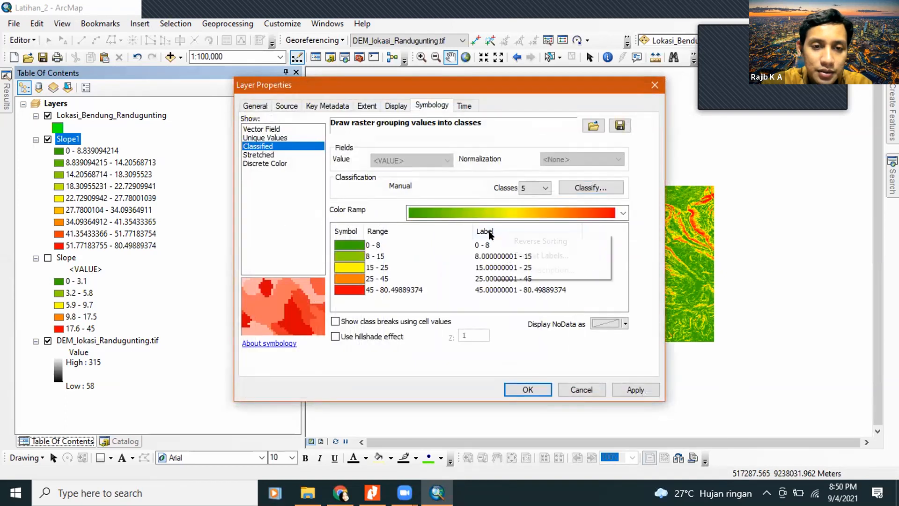
left_click(510, 255)
left_click(436, 167)
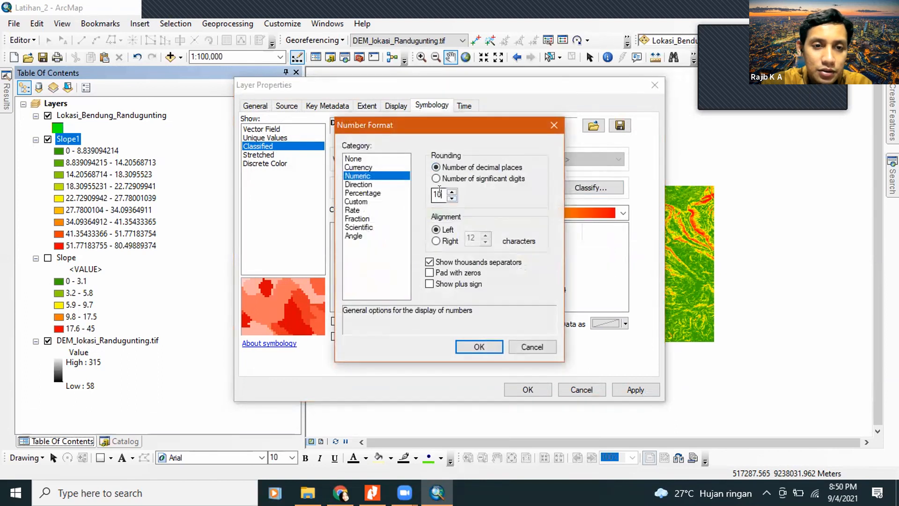
left_click(476, 345)
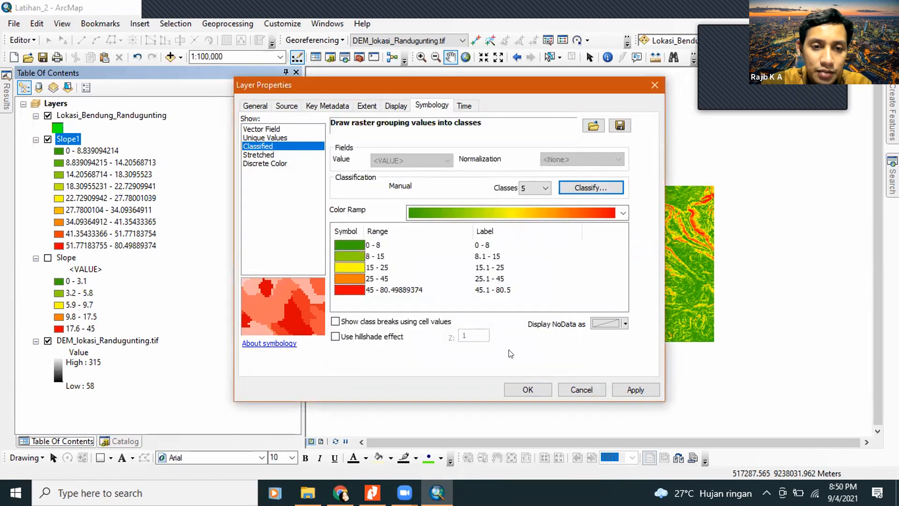
Relabel the highest Slope1 class as ">45", apply the symbology, and collapse the Slope layer's legend.
left_click(487, 290)
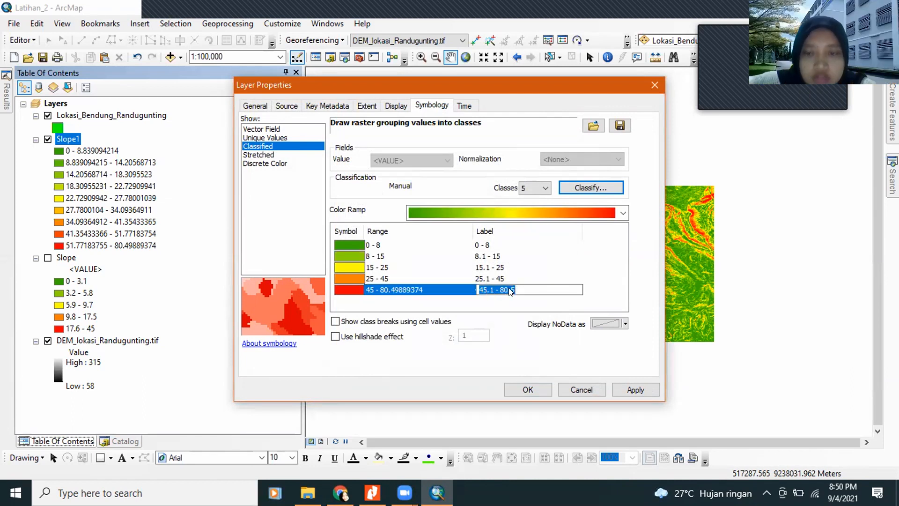
type(">")
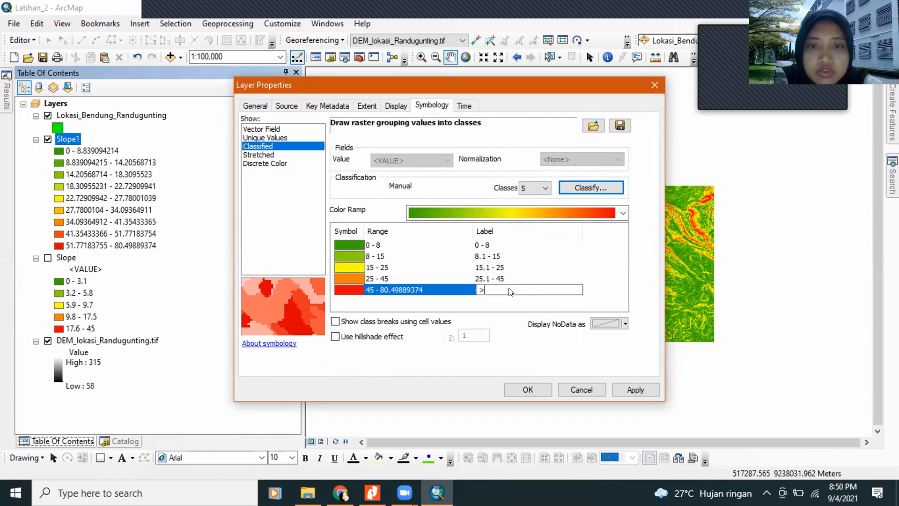
type("45")
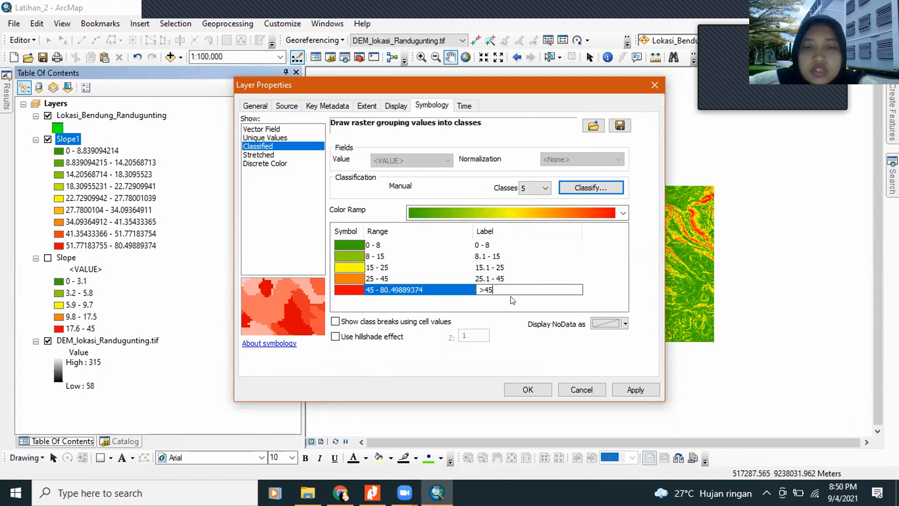
left_click(527, 389)
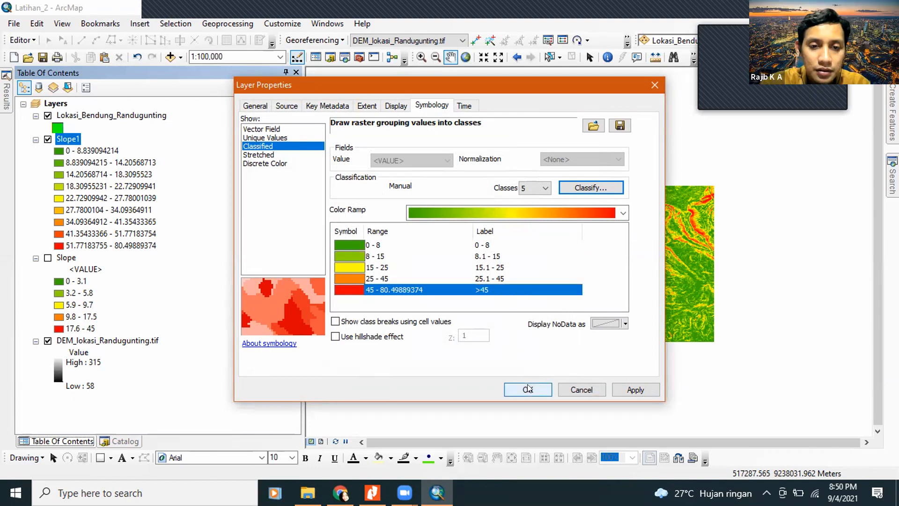
left_click(527, 389)
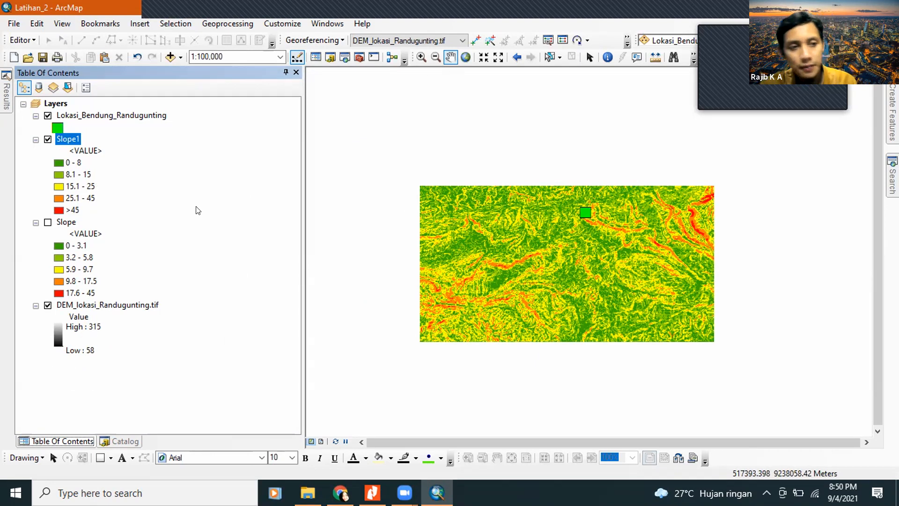
left_click(36, 223)
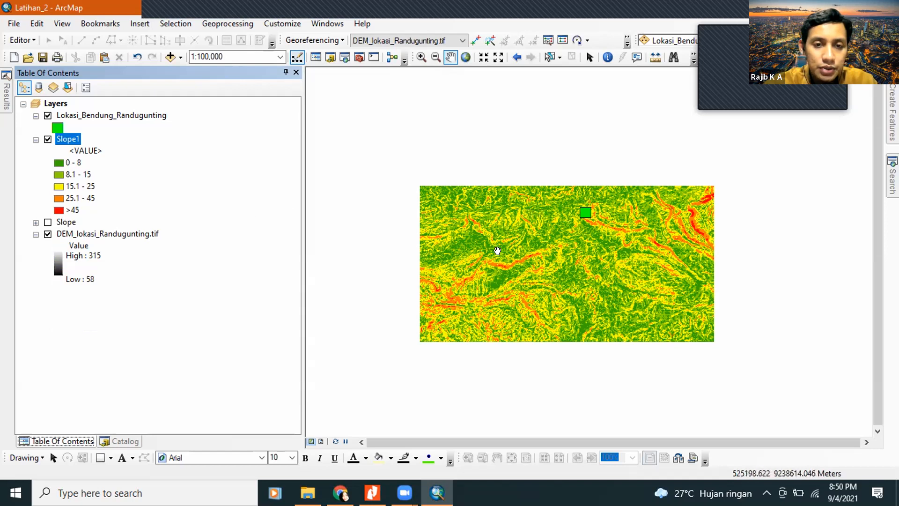
left_click(436, 190)
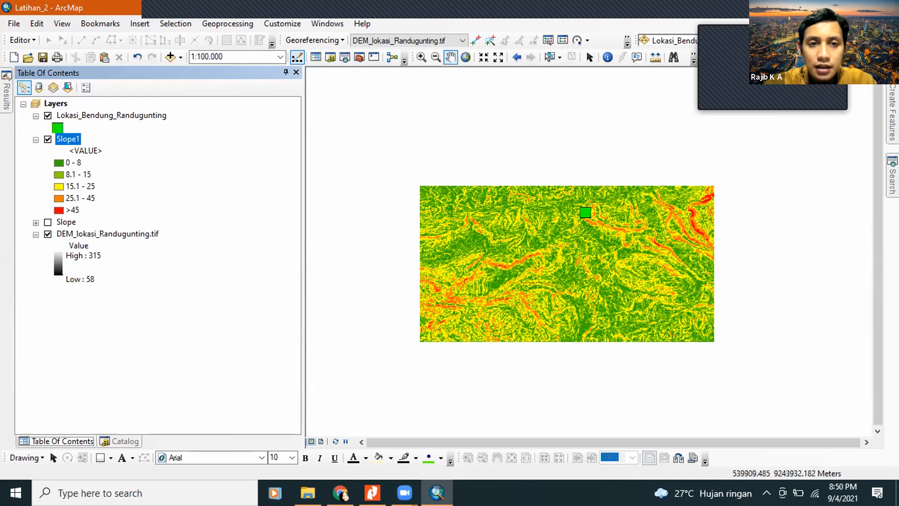
Search the geoprocessing tools for "reclass" in place of the previous search term.
left_click(891, 177)
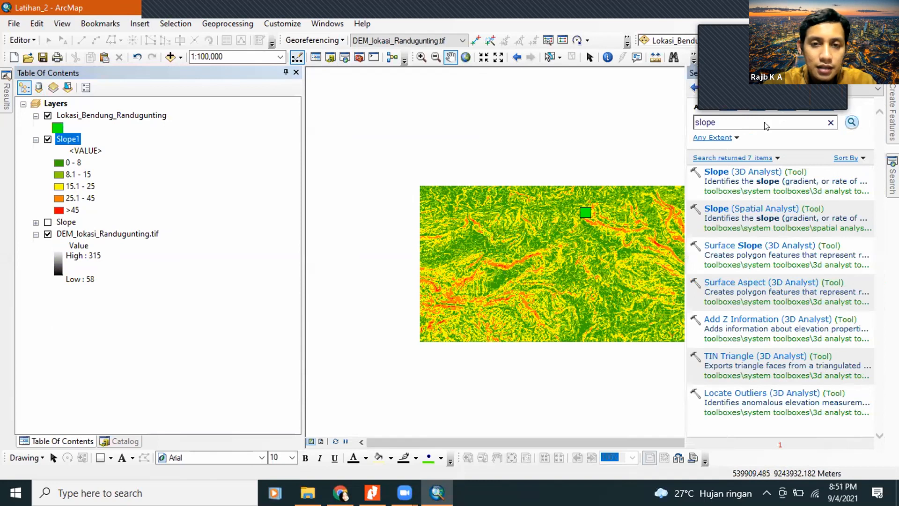
key("BackSpace")
key("BackSpace")
key("BackSpace")
key("BackSpace")
key("BackSpace")
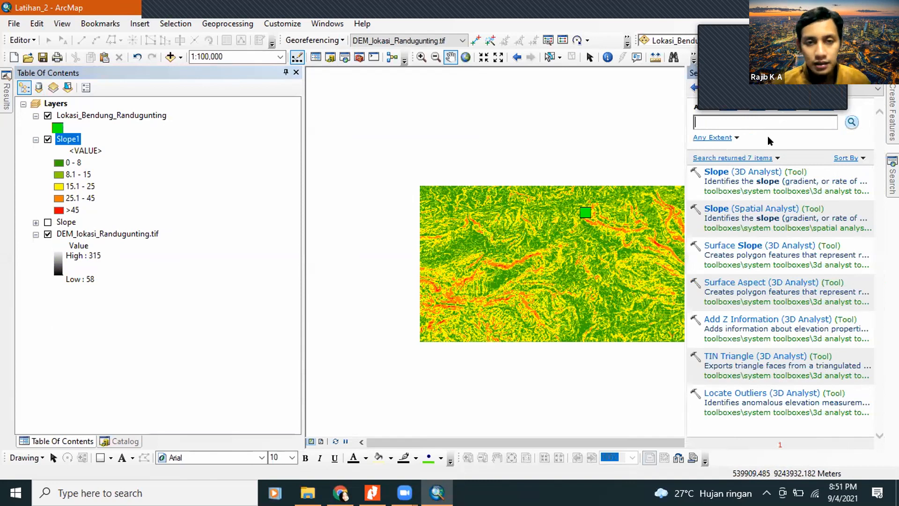
type("re")
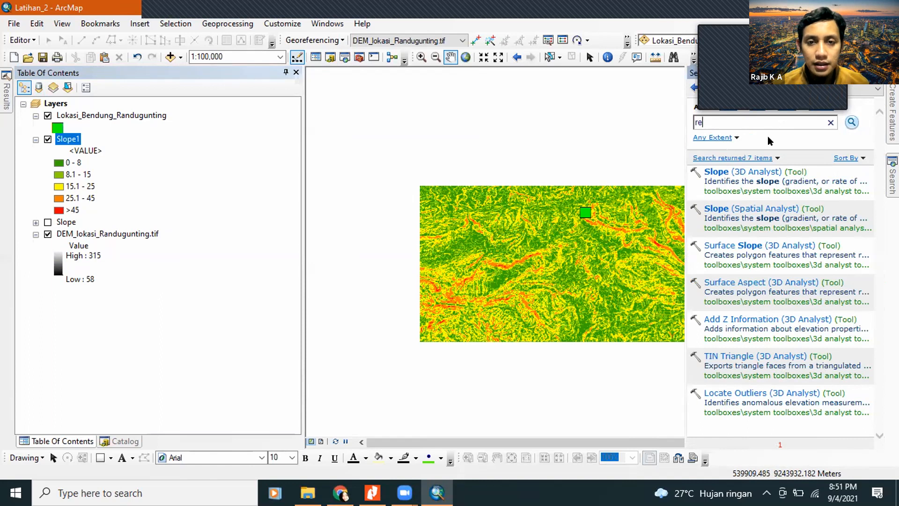
type("class")
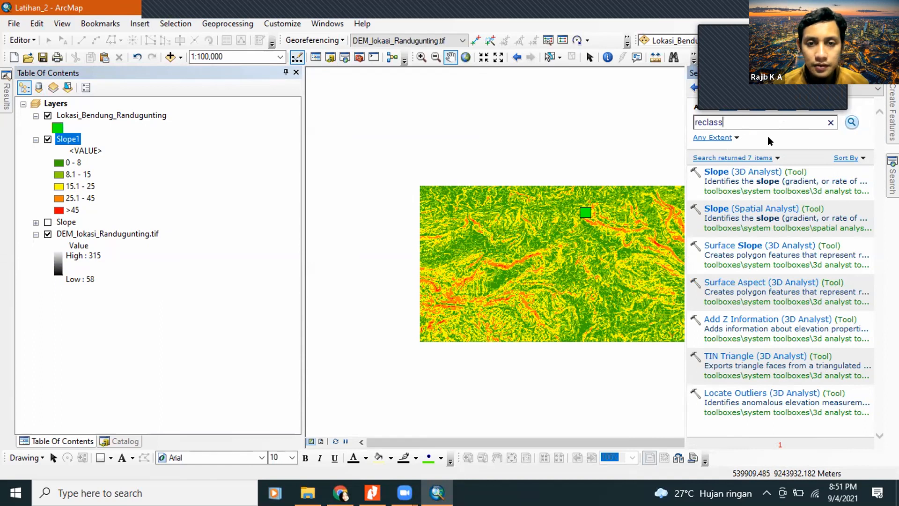
key("Return")
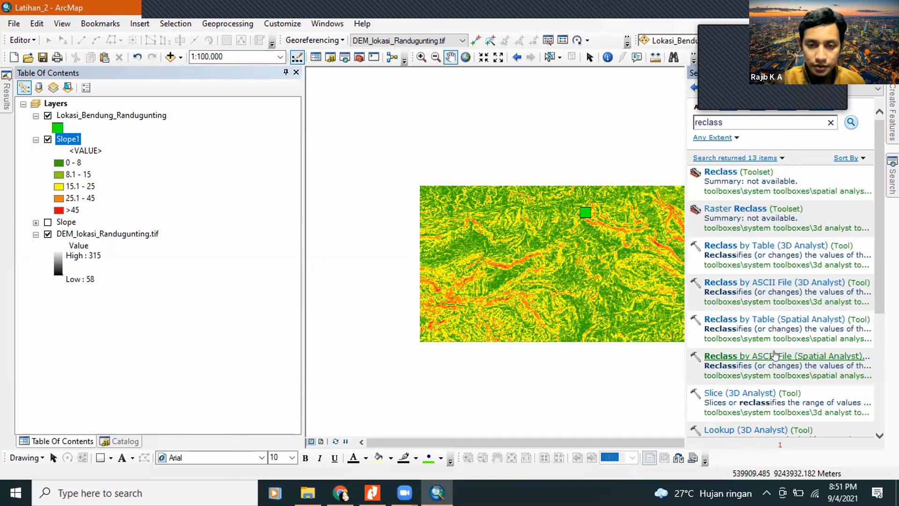
Start the Spatial Analyst Reclassify tool with Slope1 as the input raster.
scroll(773, 354, "down", 5)
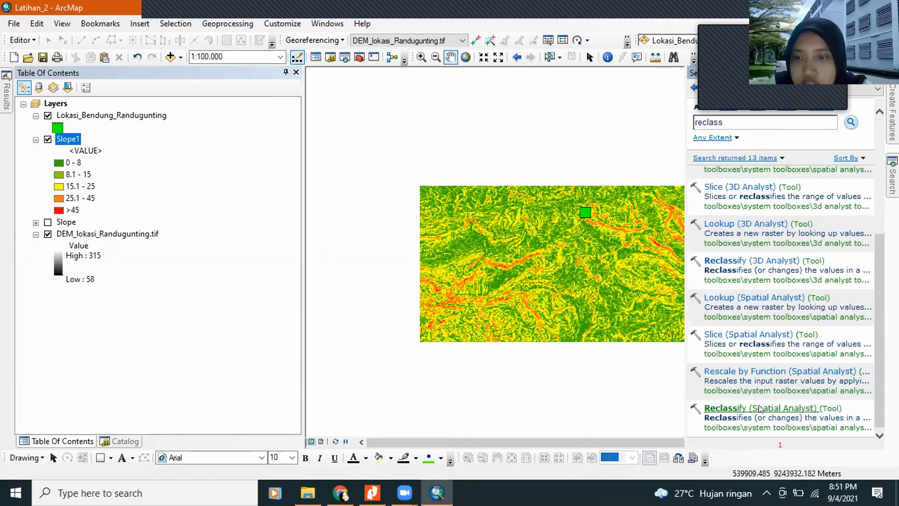
left_click(758, 408)
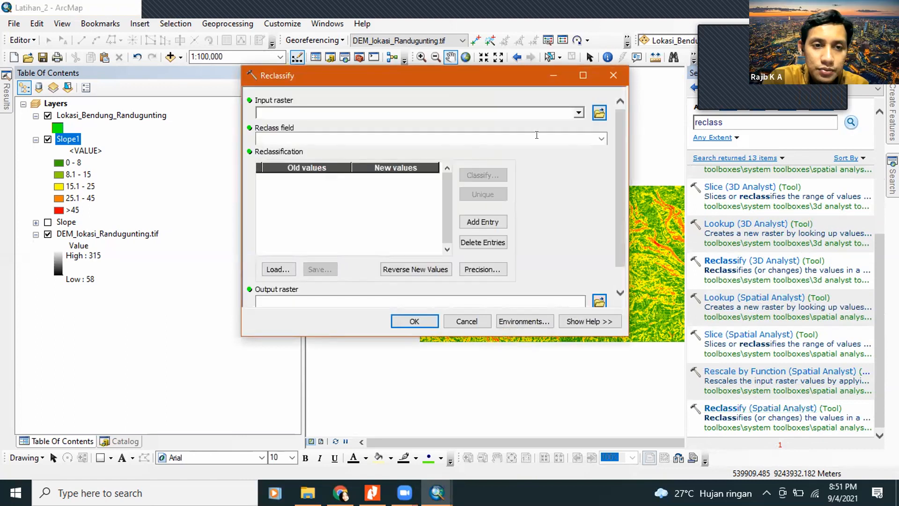
left_click(573, 114)
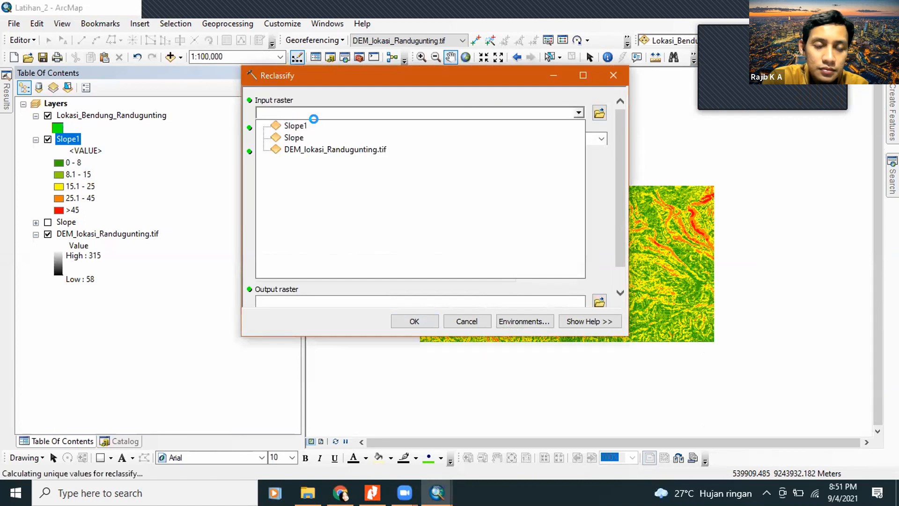
left_click(338, 125)
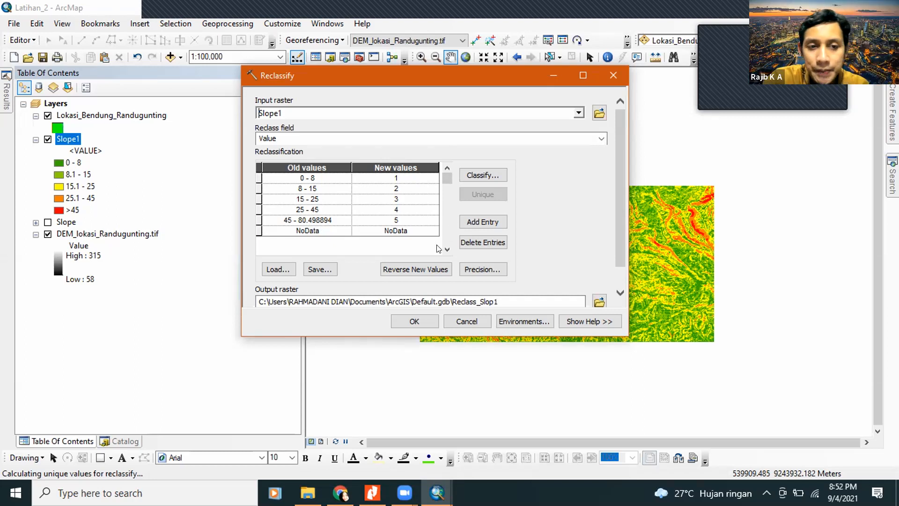
Run Reclassify with the output raster named Reclass in the Latihan 2 folder, and save the map document.
left_click(598, 300)
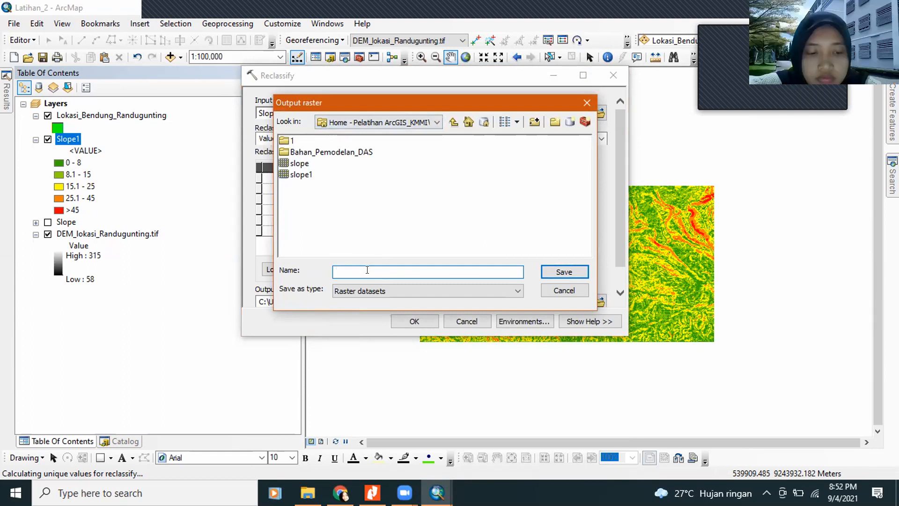
type("lope")
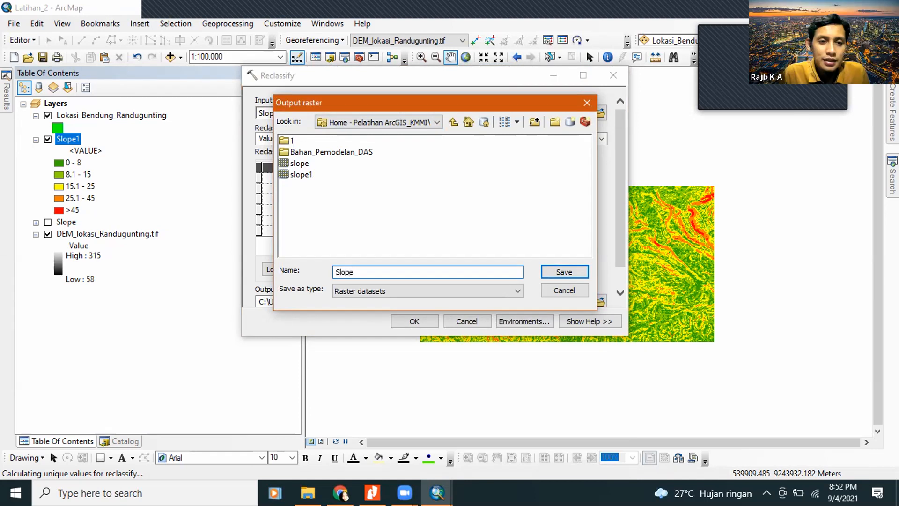
key("BackSpace")
key("BackSpace")
key("BackSpace")
key("BackSpace")
key("BackSpace")
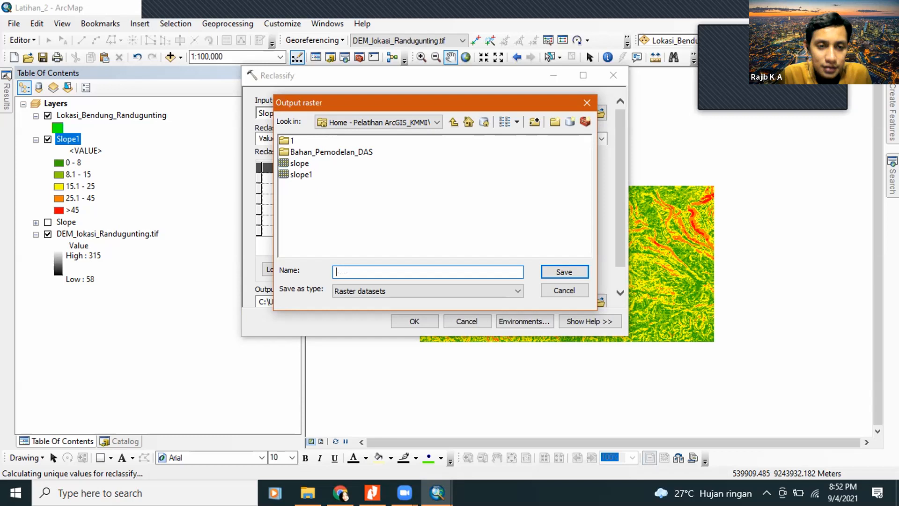
type("Reclass")
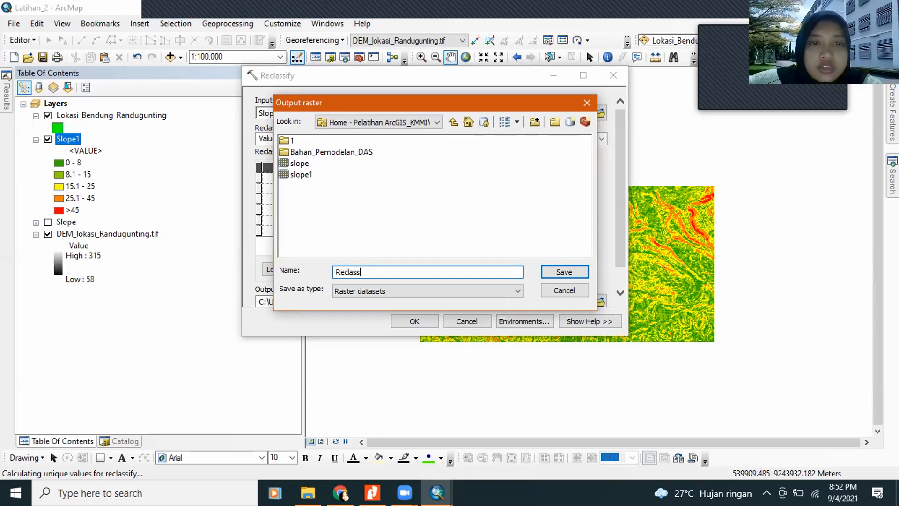
left_click(555, 273)
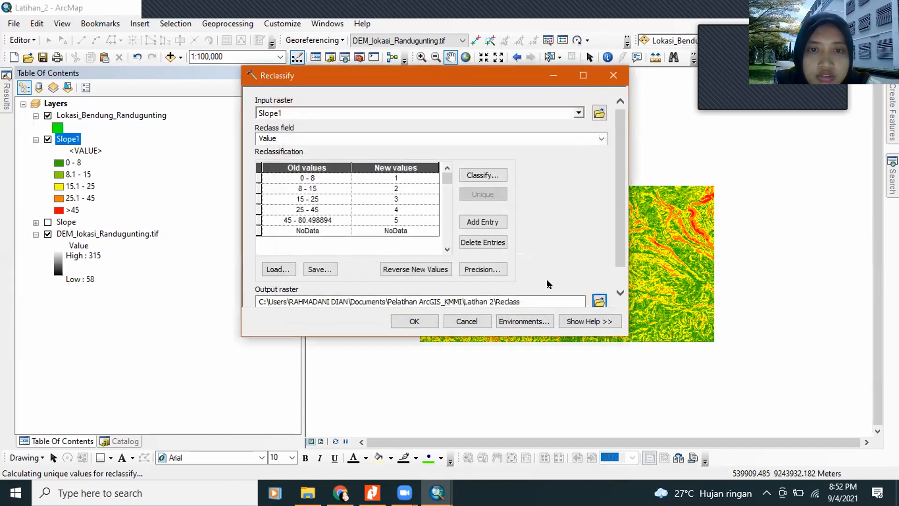
left_click(412, 322)
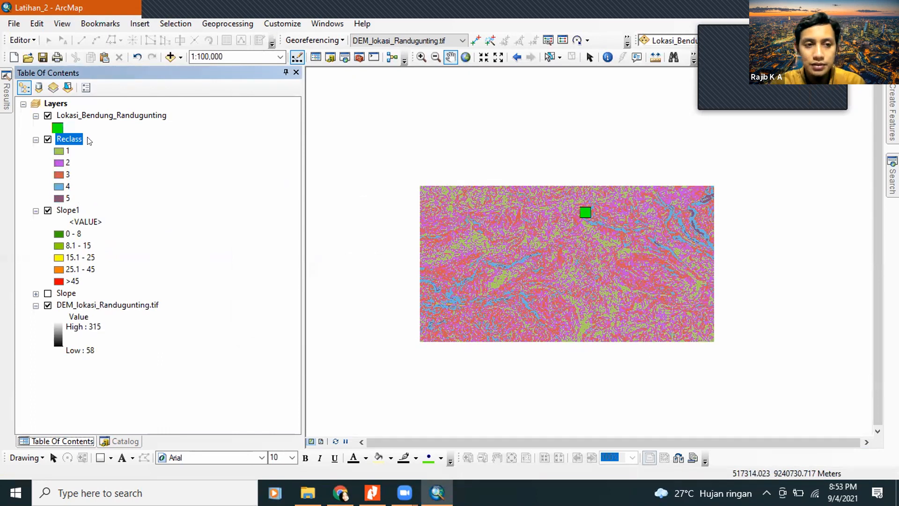
left_click(42, 57)
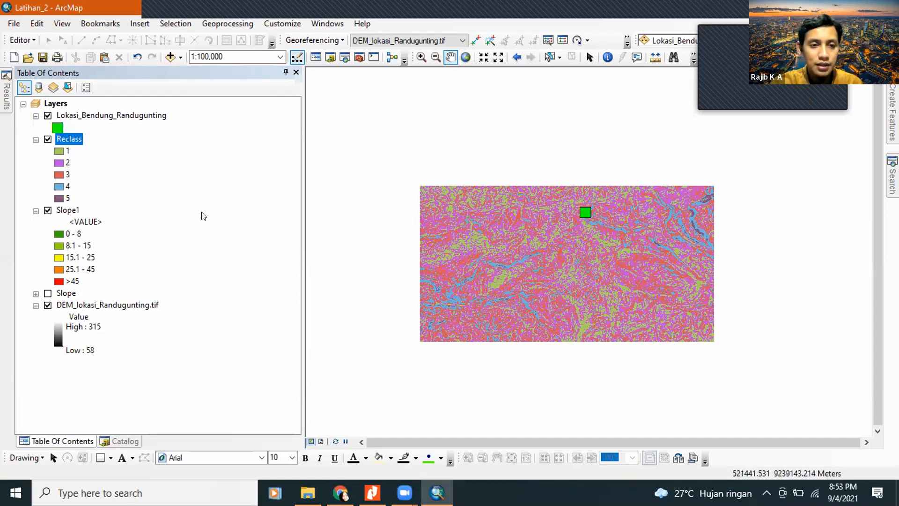
Recolor the Reclass layer's values 1 to 5 with the green-yellow-red color scheme.
left_click(57, 151)
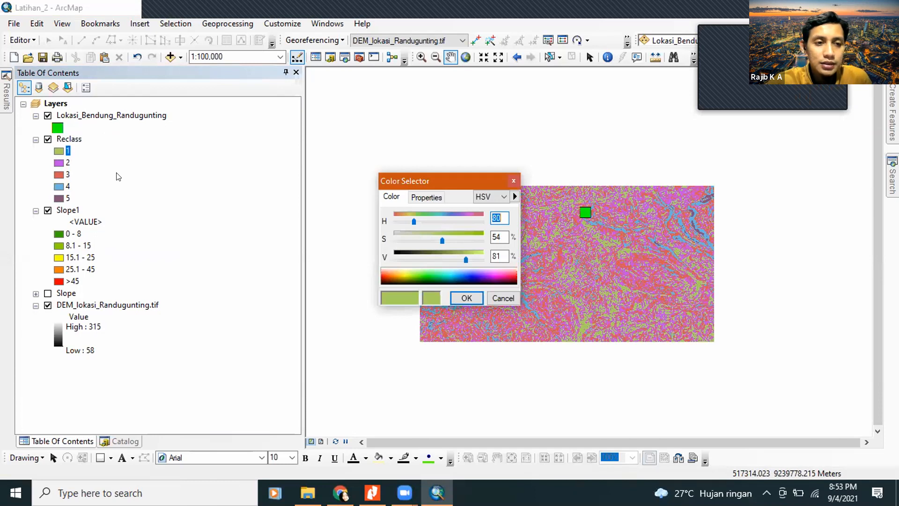
left_click(68, 140)
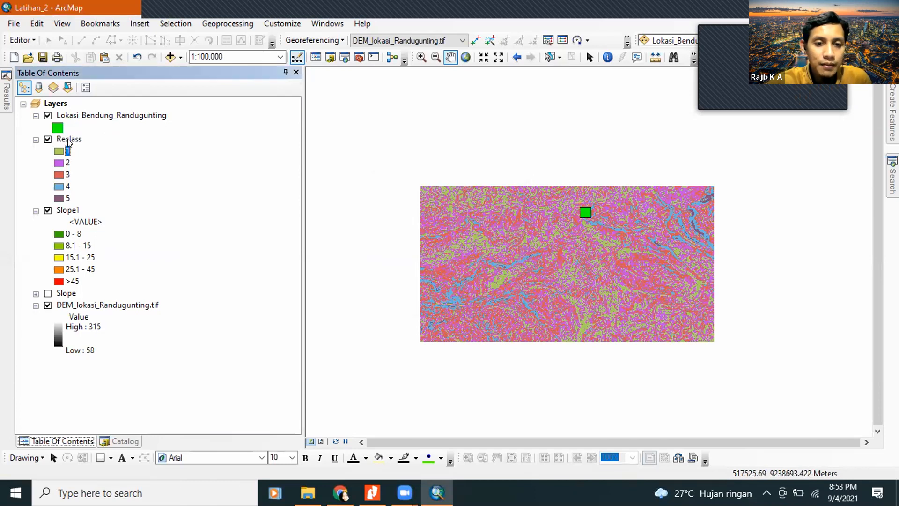
right_click(68, 140)
left_click(124, 333)
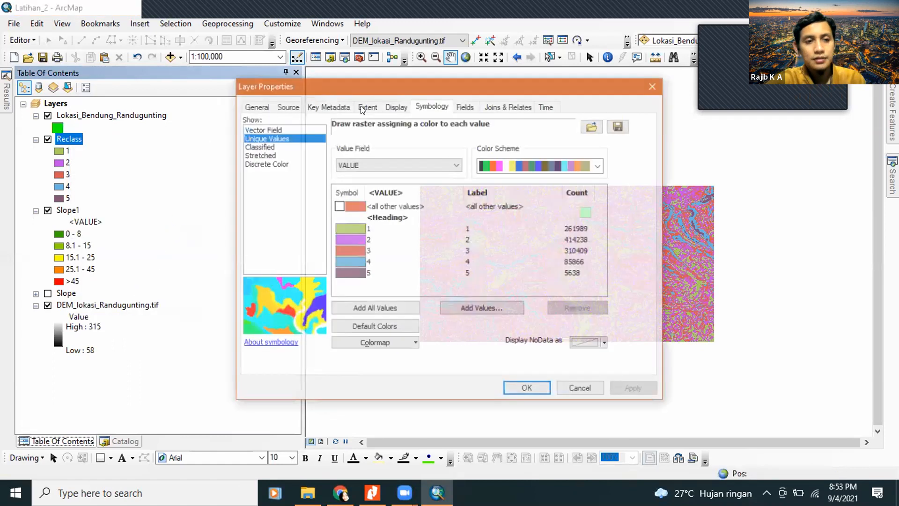
left_click(599, 165)
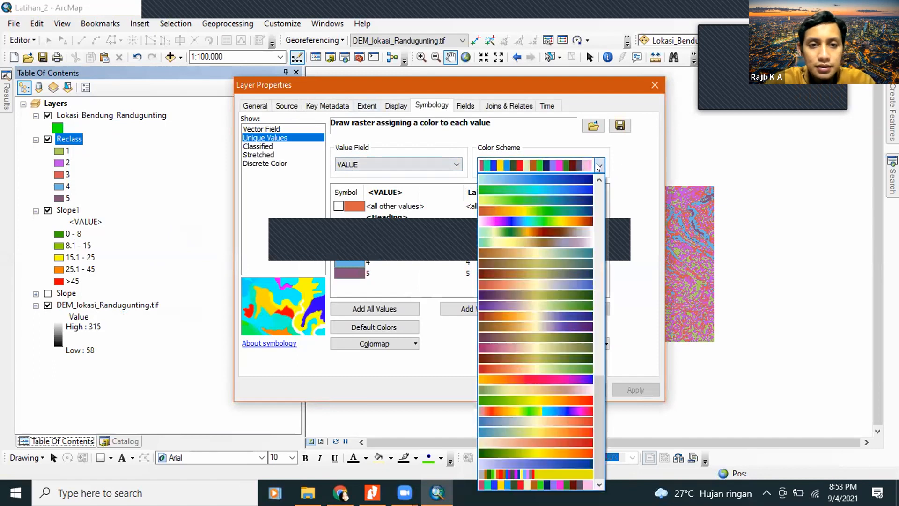
left_click(539, 398)
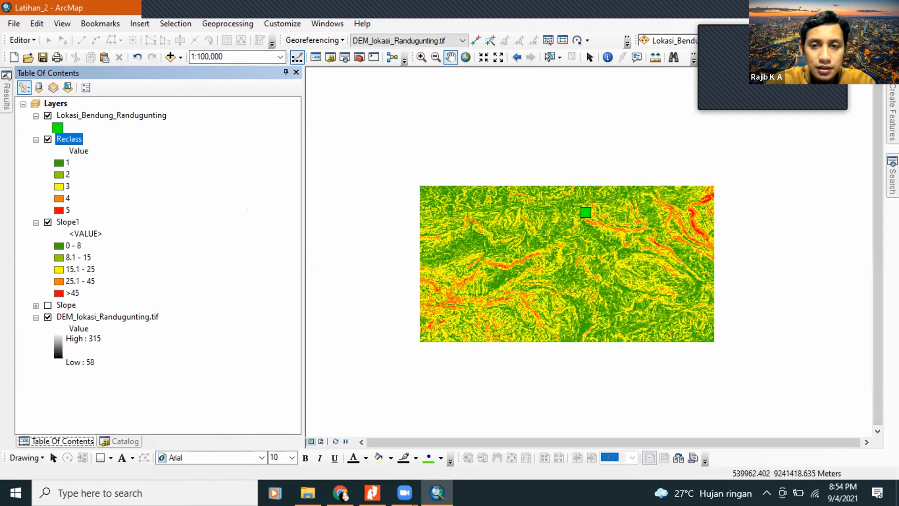
Compare the Reclass and Slope1 layers by switching their visibility off and on.
left_click(891, 180)
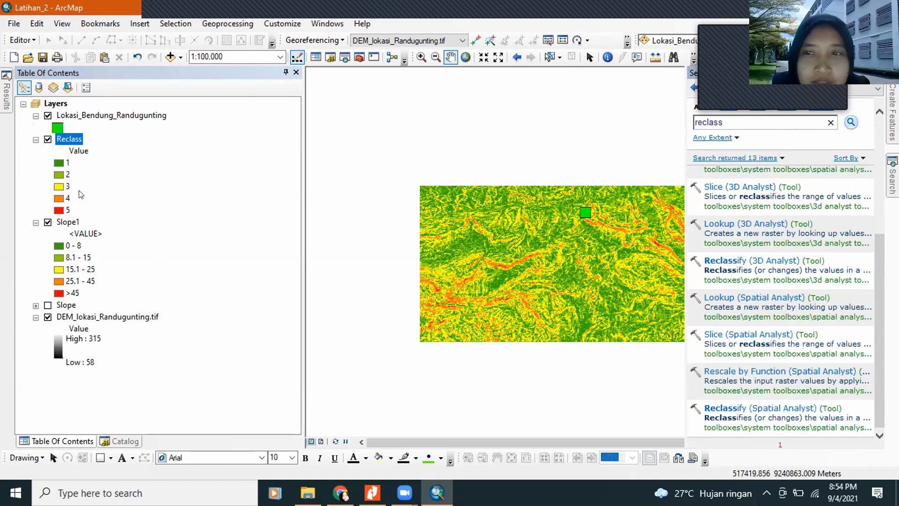
left_click(47, 139)
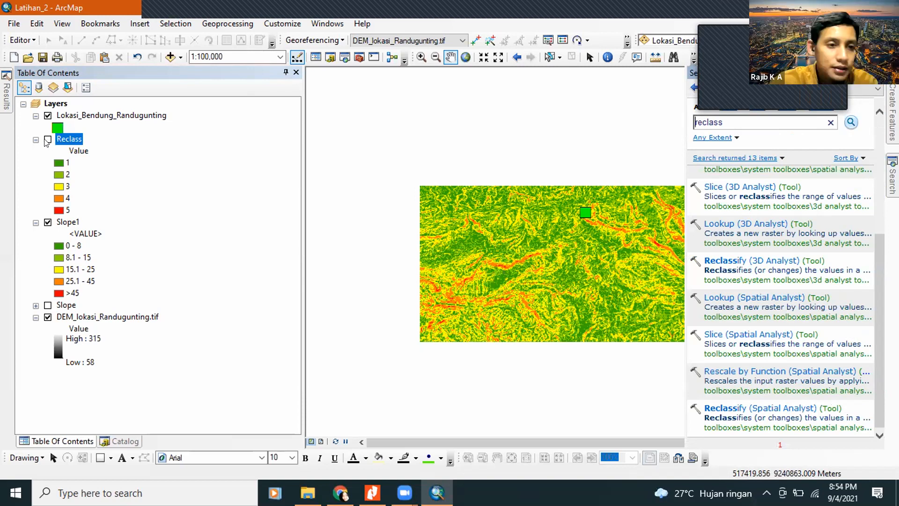
left_click(47, 223)
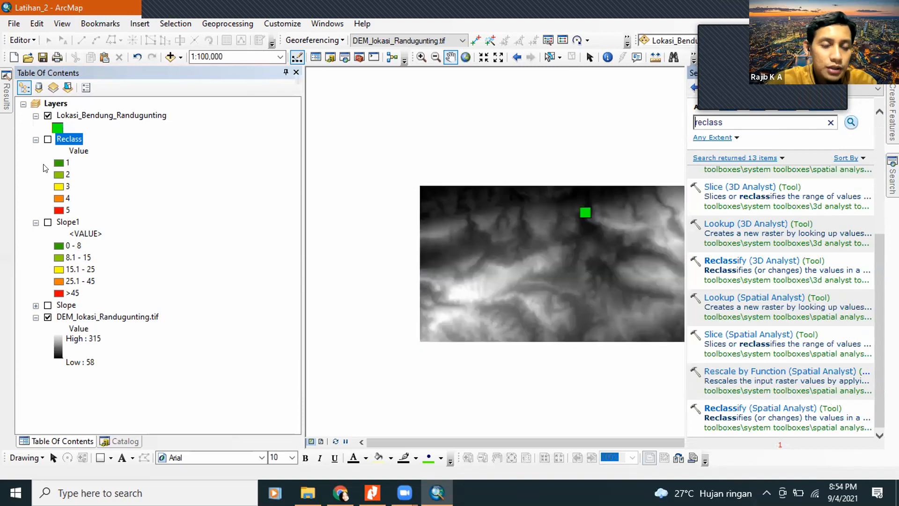
left_click(47, 140)
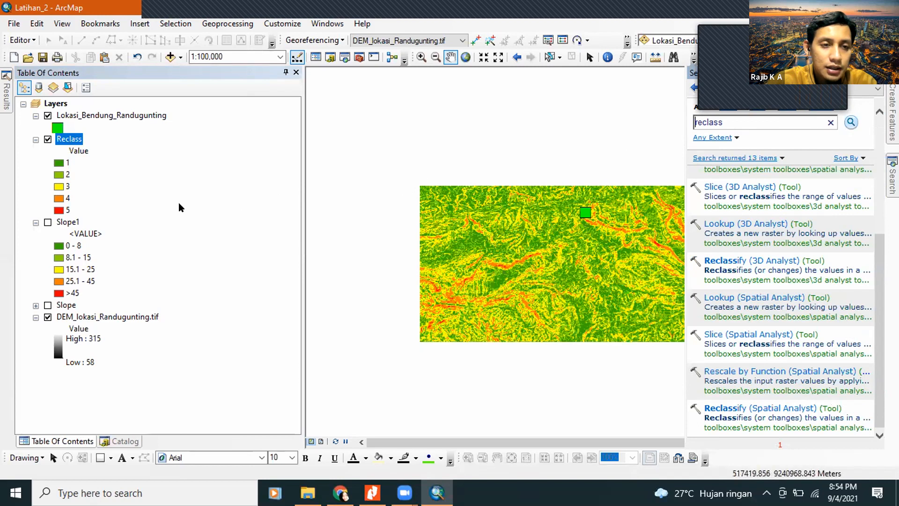
left_click(47, 223)
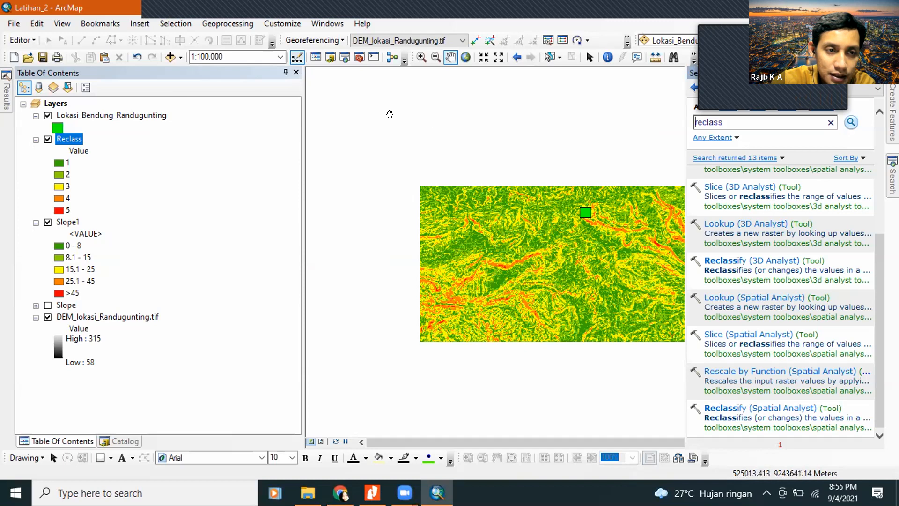
Add the slope1 raster from the home folder to the map again and build its pyramids.
left_click(170, 56)
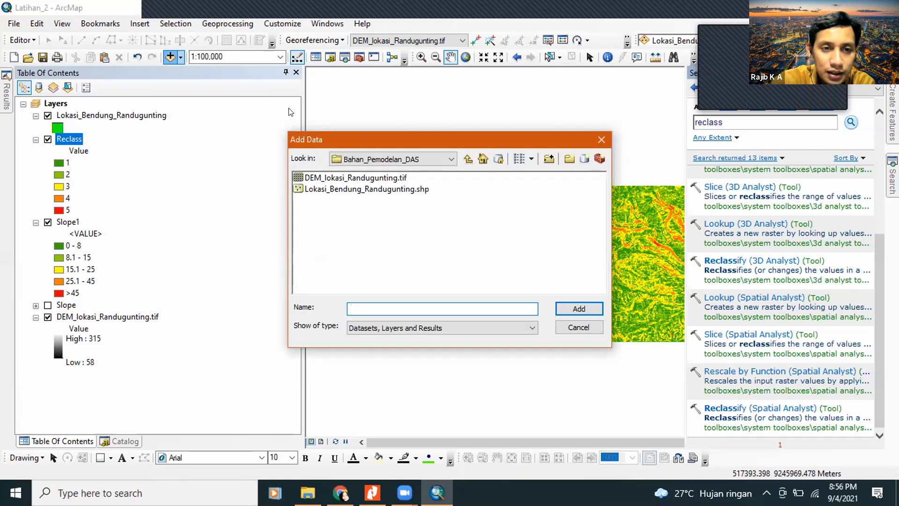
left_click(451, 161)
left_click(434, 170)
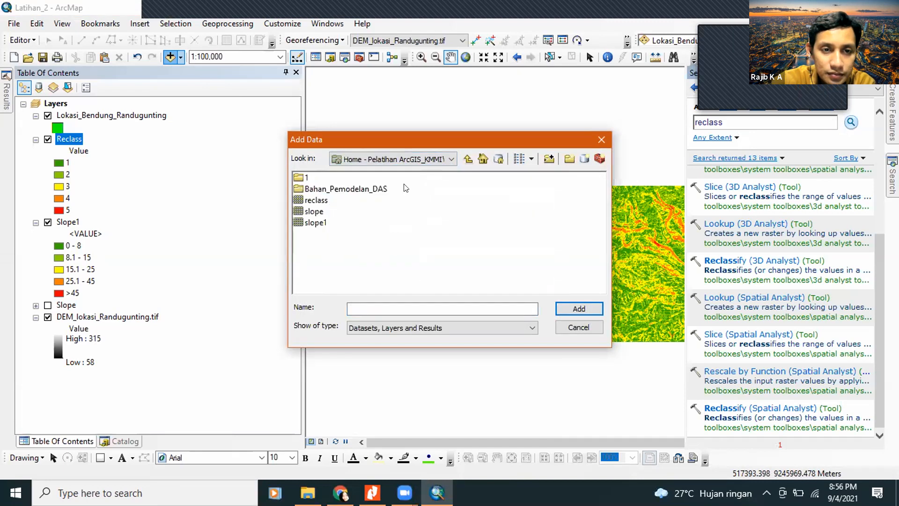
left_click(316, 222)
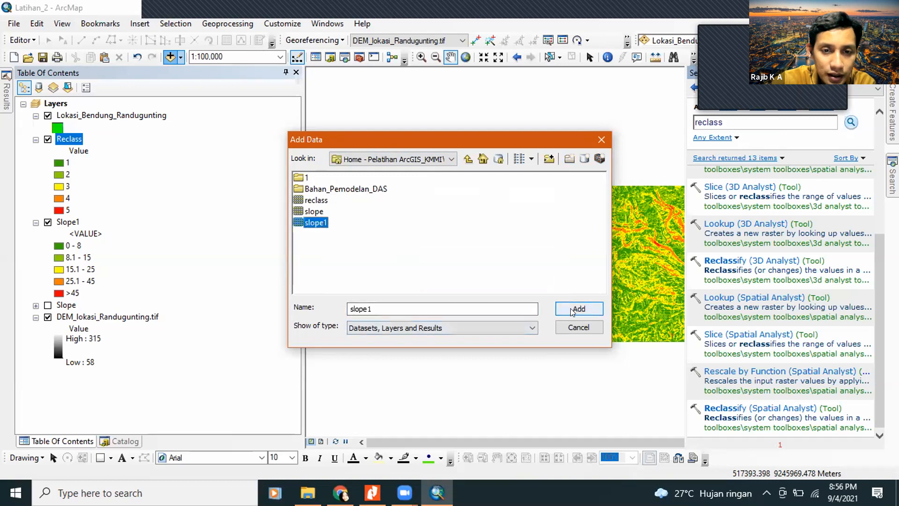
left_click(572, 310)
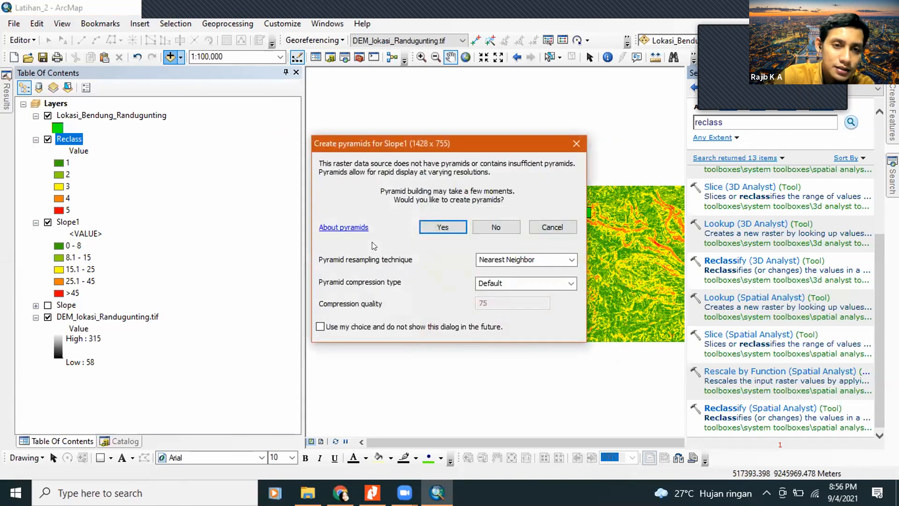
left_click(448, 226)
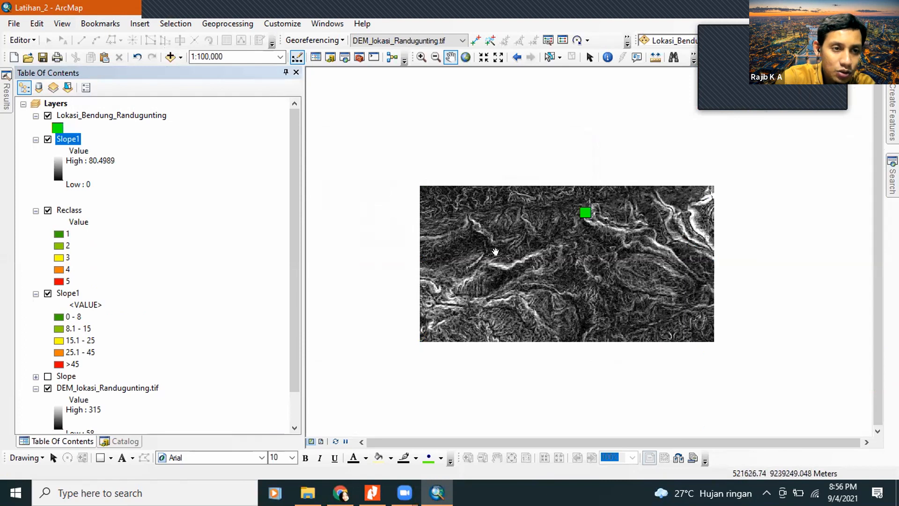
scroll(547, 262, "down", 3)
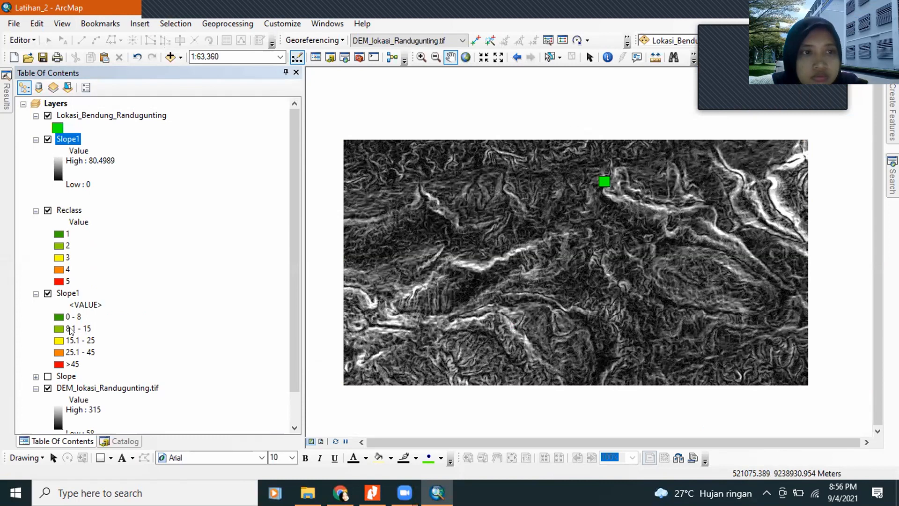
Add the reclass raster from the home folder to the map again and build its pyramids.
left_click(169, 57)
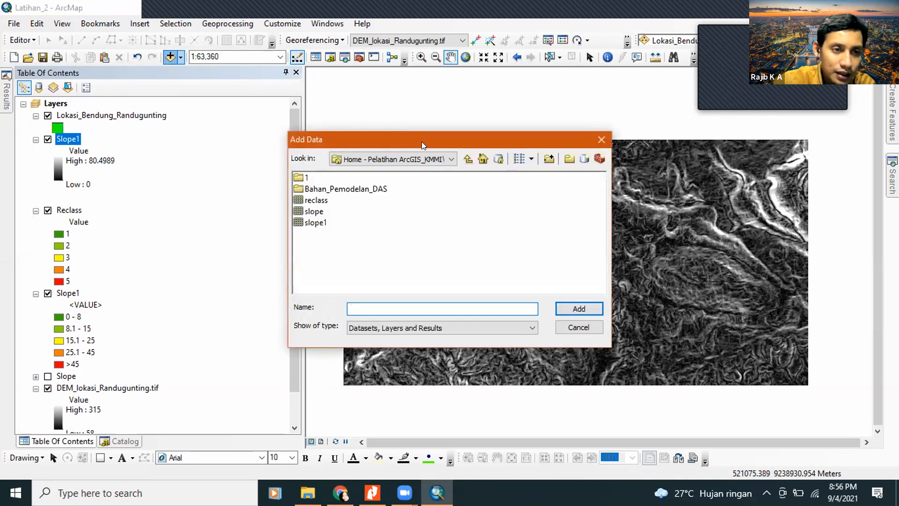
left_click(316, 200)
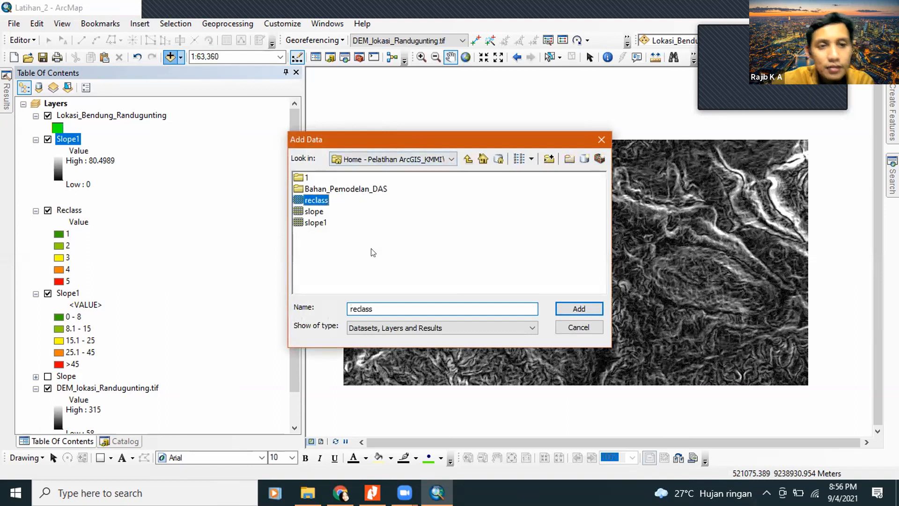
left_click(560, 308)
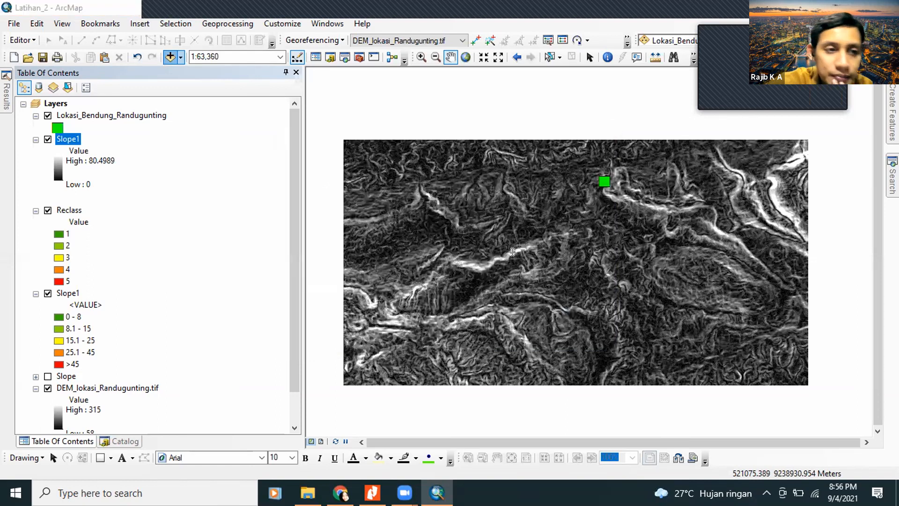
left_click(433, 226)
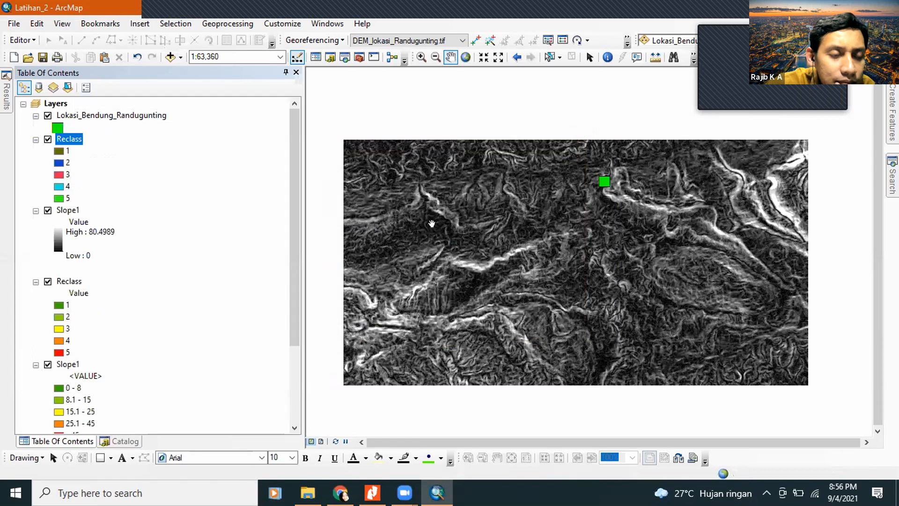
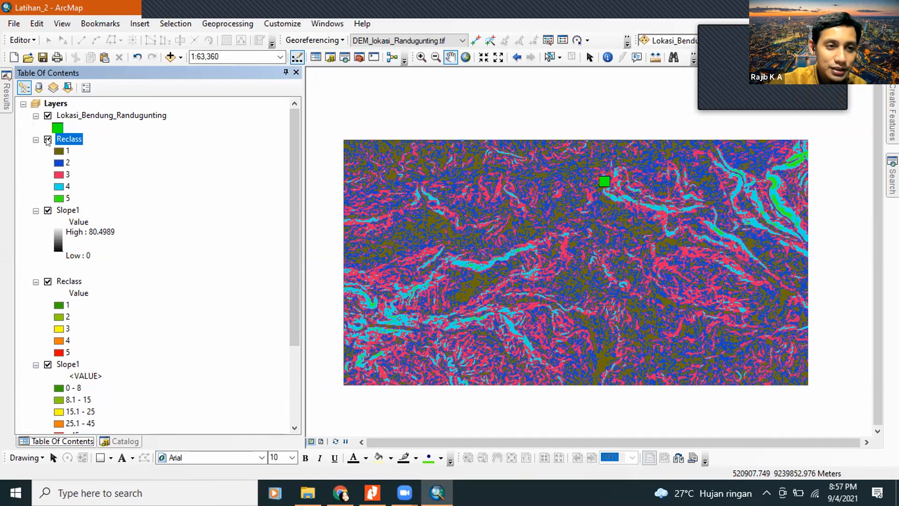
Remove the re-added grayscale Slope1 layer and the re-added Reclass layer with random colors from the map.
left_click(61, 210)
right_click(61, 210)
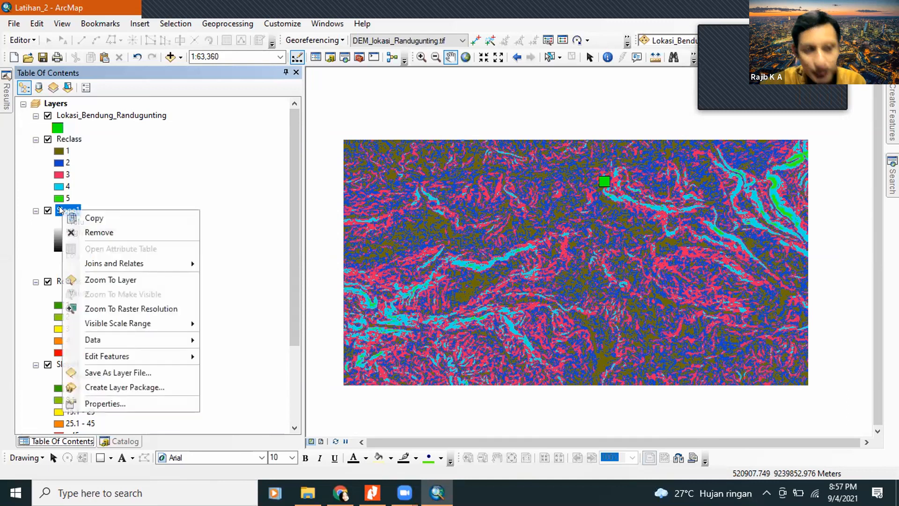
left_click(77, 231)
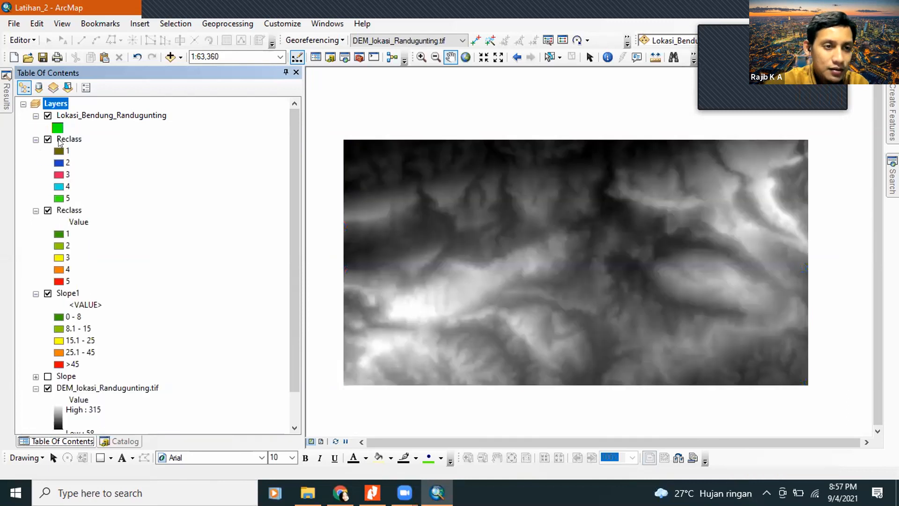
left_click(65, 139)
right_click(65, 139)
left_click(76, 162)
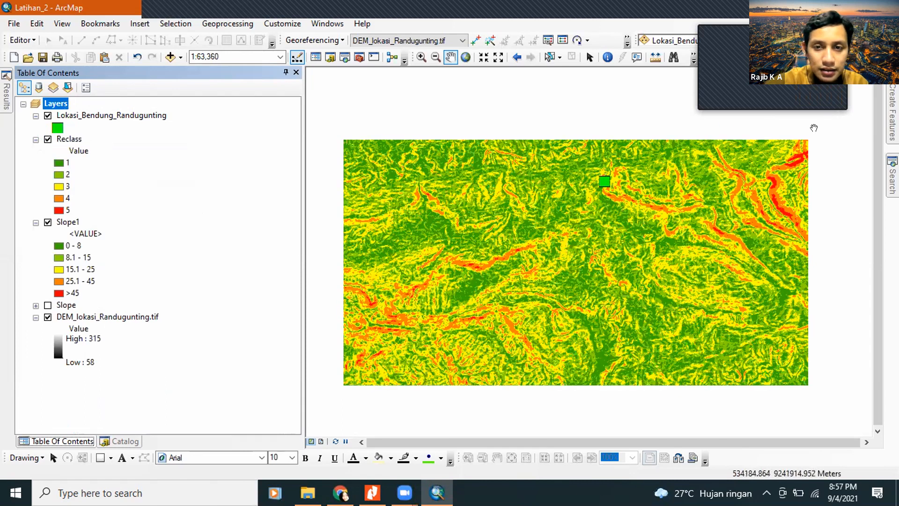
Search the geoprocessing tools for "raster to polygon" and open the Raster to Polygon conversion tool.
left_click(892, 177)
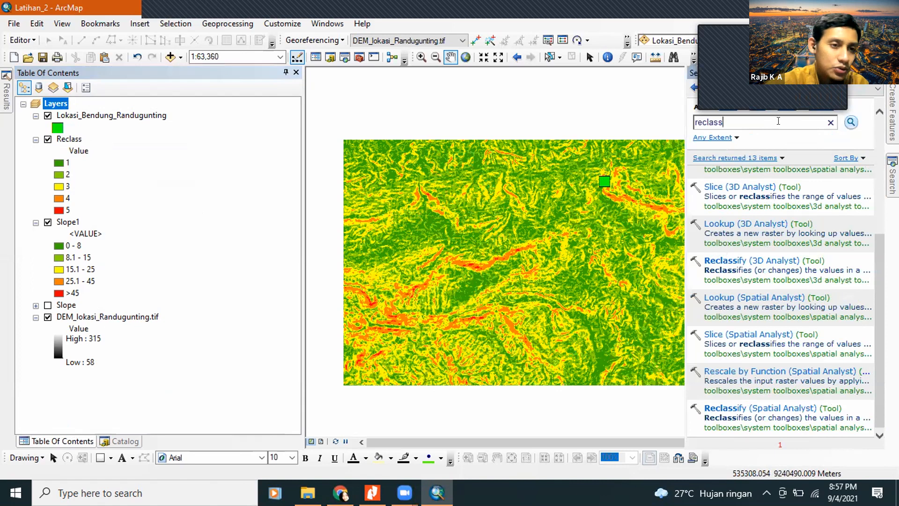
key("BackSpace")
key("BackSpace")
key("BackSpace")
key("BackSpace")
key("BackSpace")
key("BackSpace")
key("BackSpace")
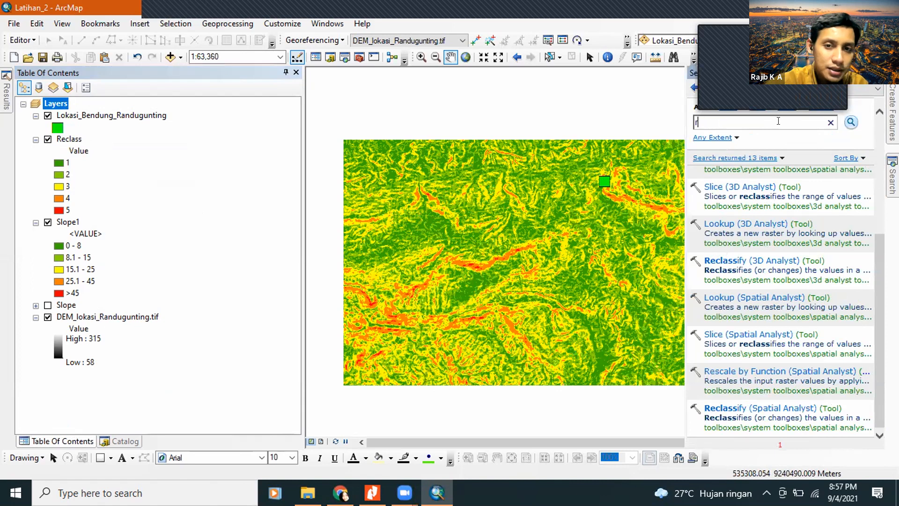
type("raste")
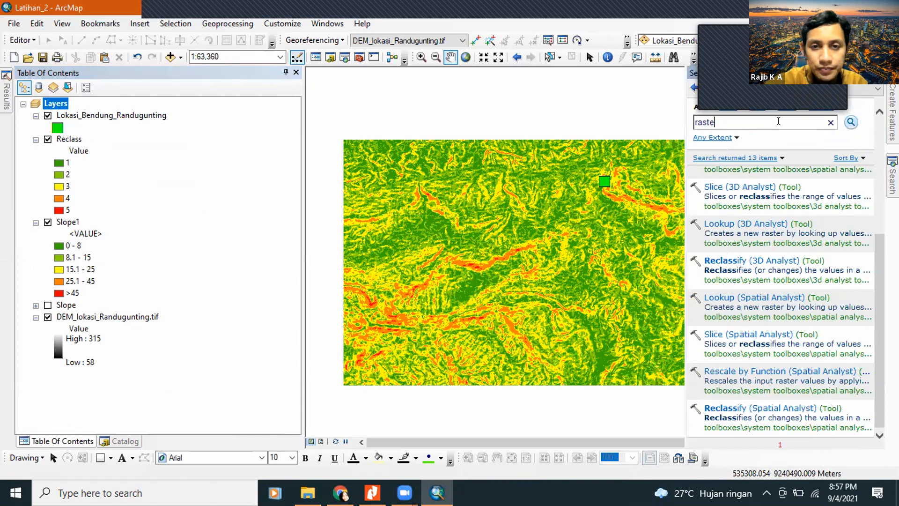
type("r to")
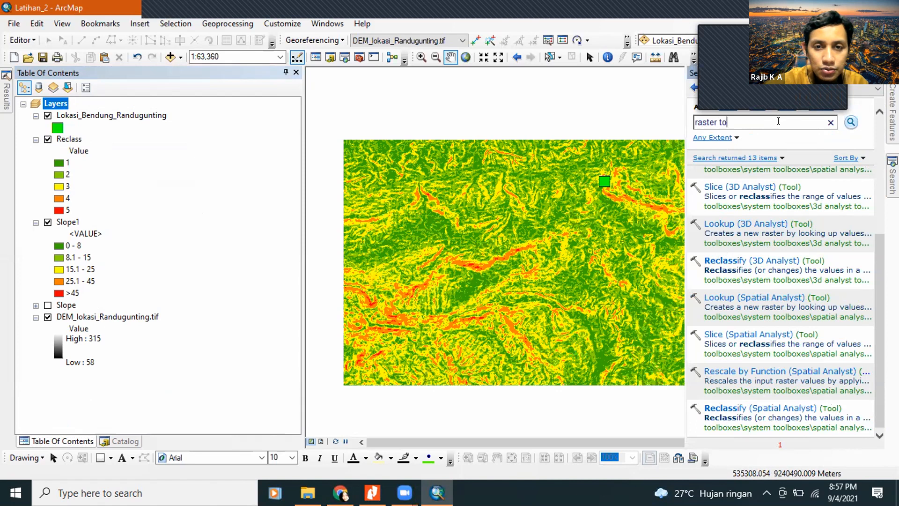
type(" polygo")
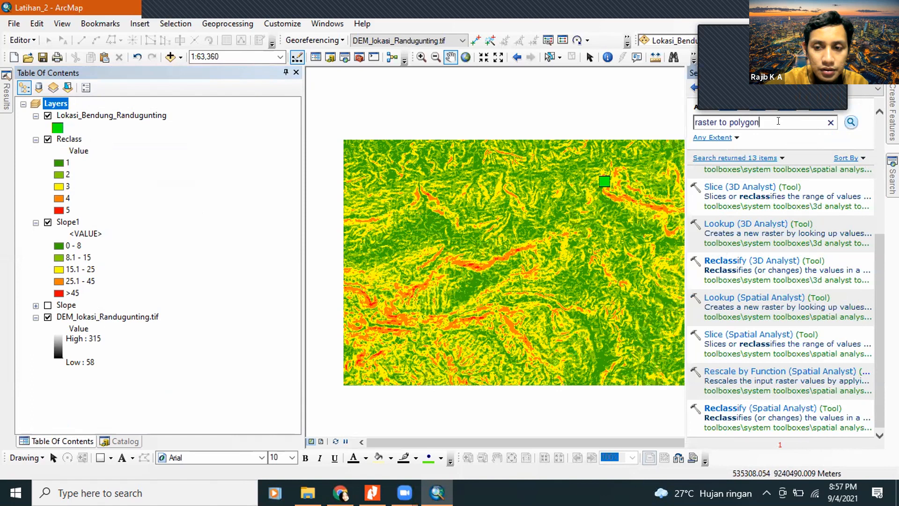
type("n")
key("Return")
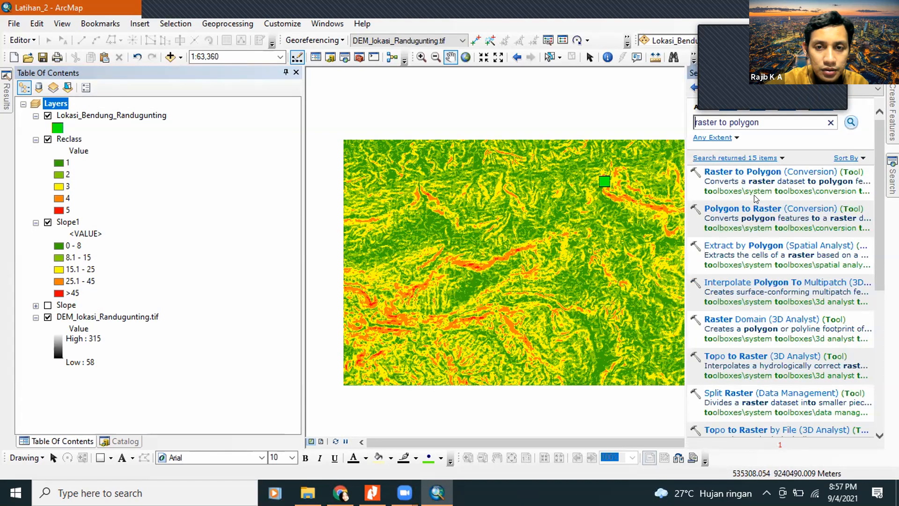
left_click(754, 176)
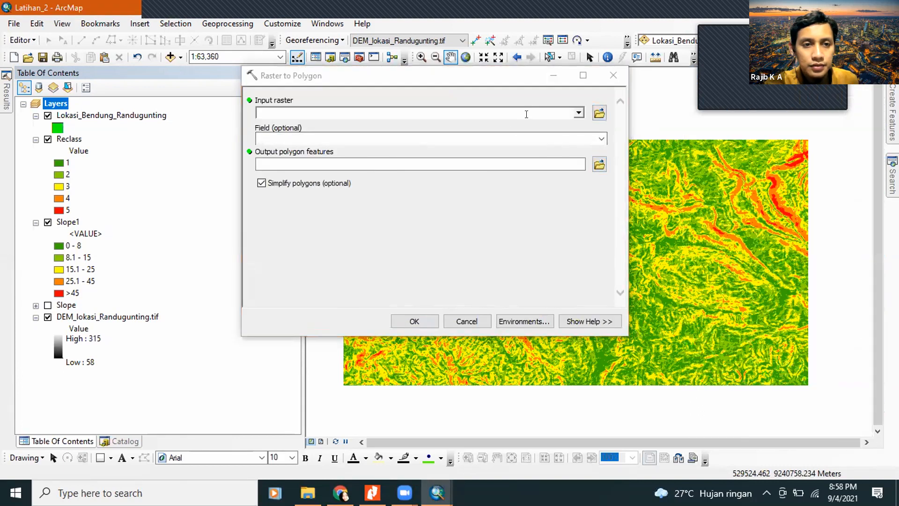
Convert the Reclass raster to simplified polygons by the VALUE field, saving the output as Kelerengan in the home folder.
left_click(578, 113)
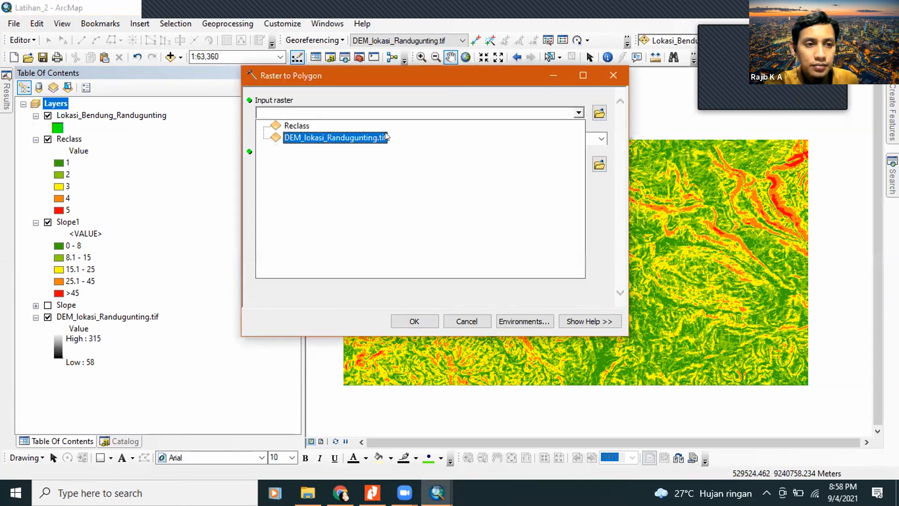
left_click(299, 123)
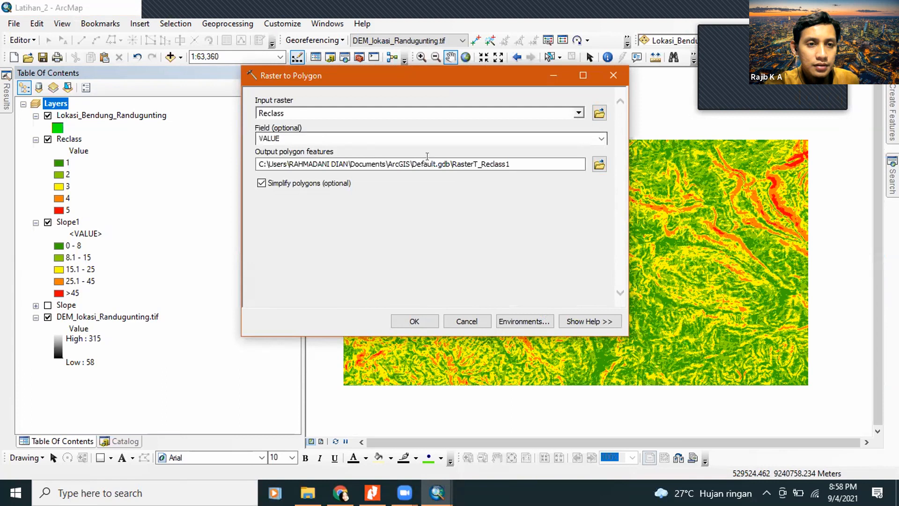
left_click(602, 139)
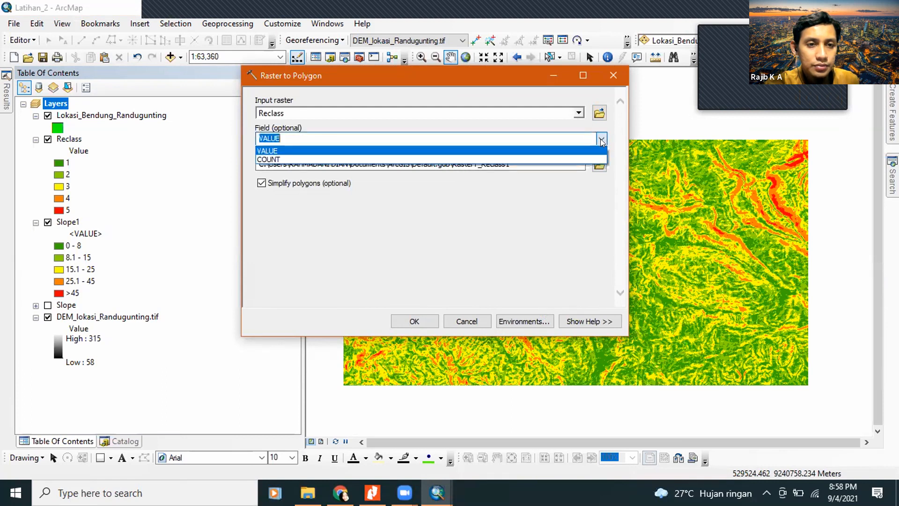
left_click(558, 150)
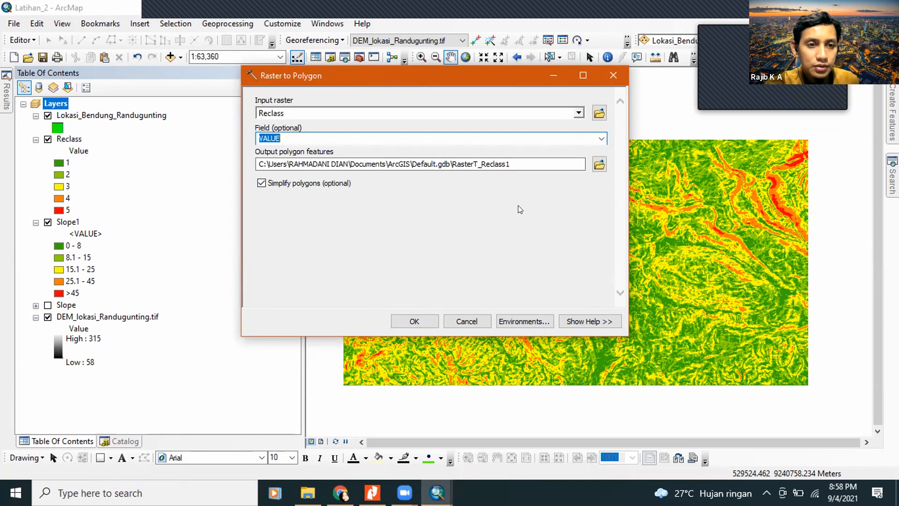
left_click(598, 165)
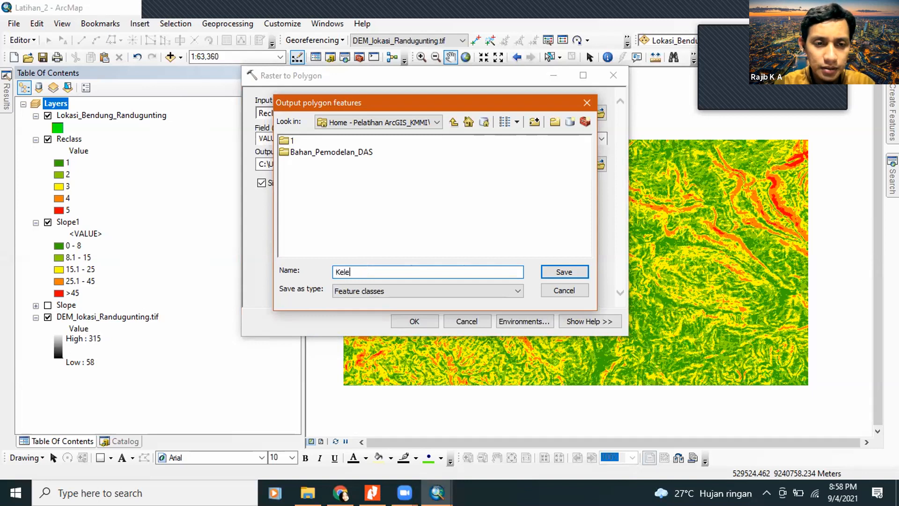
type("an")
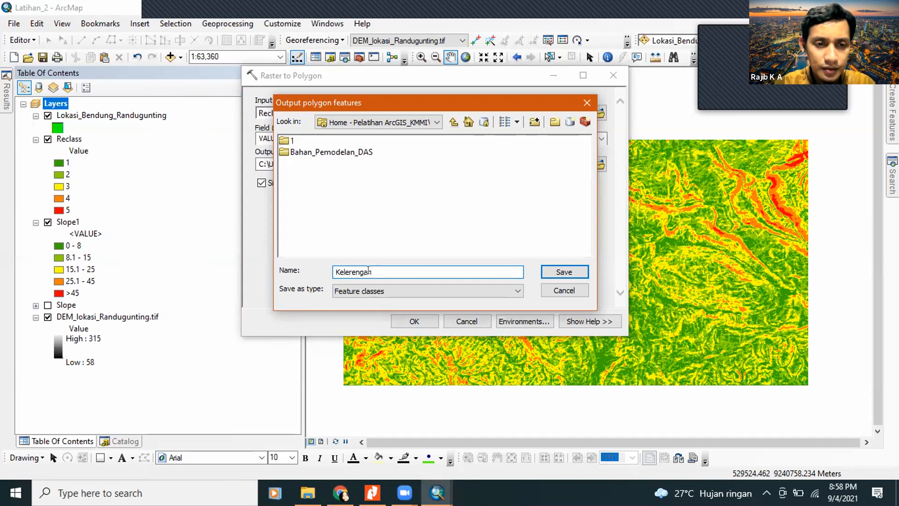
left_click(561, 272)
left_click(414, 320)
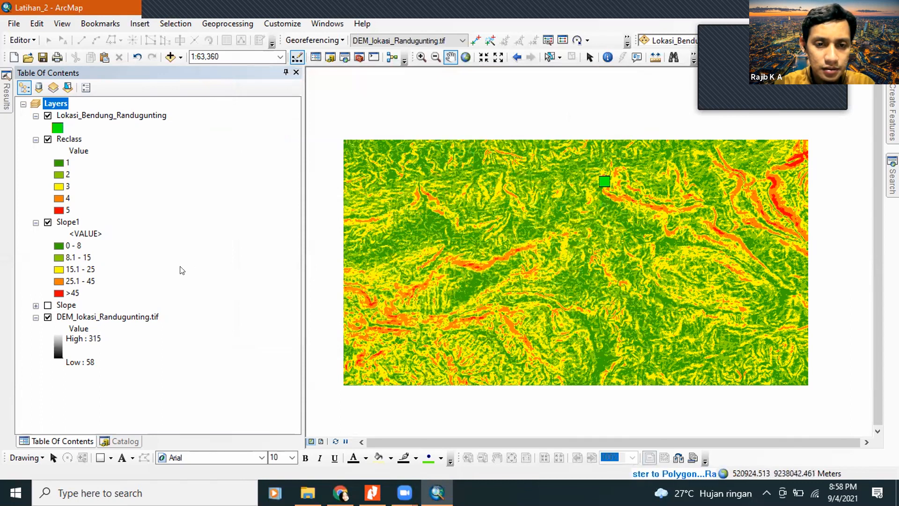
Check the Raster to Polygon run in the current session's geoprocessing results.
mouse_move(6, 98)
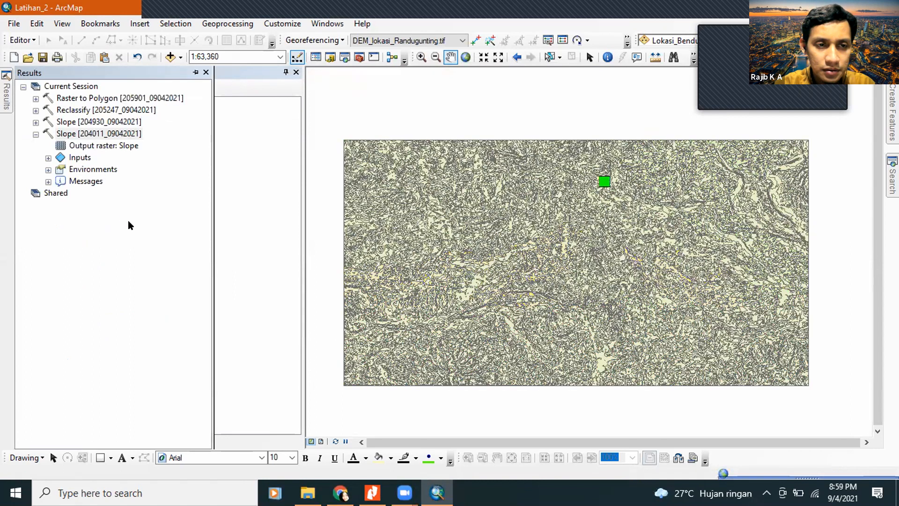
left_click(195, 73)
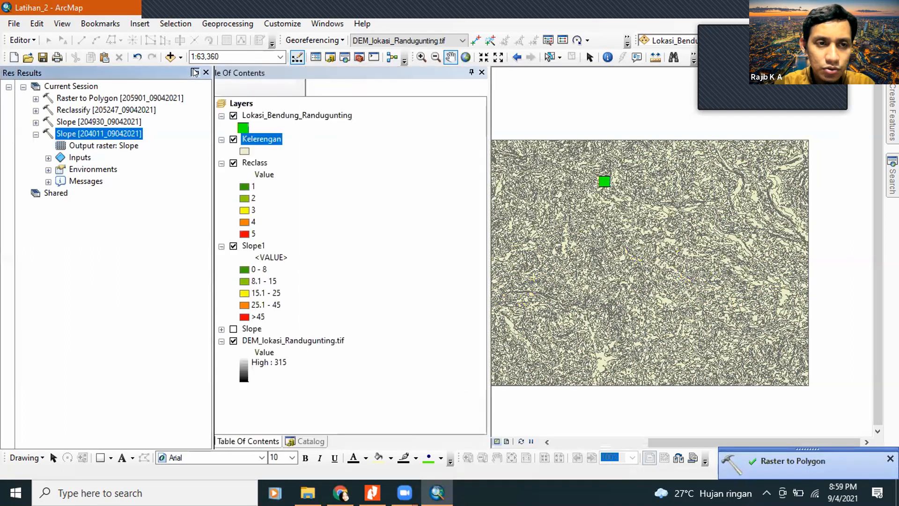
left_click(182, 72)
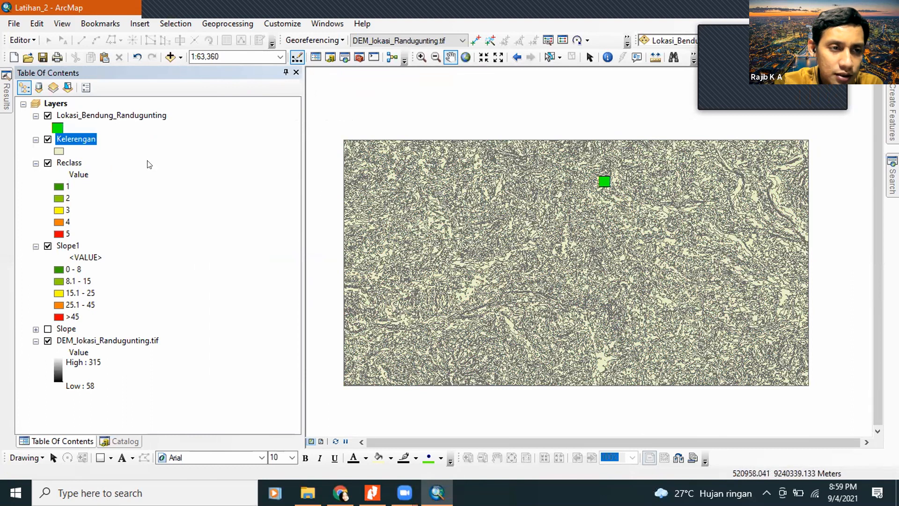
Hide the Reclass, Slope1 and DEM_lokasi_Randugunting.tif layers, leaving only Lokasi_Bendung_Randugunting and Kelerengan switched on.
left_click(48, 115)
left_click(48, 163)
left_click(48, 246)
left_click(47, 340)
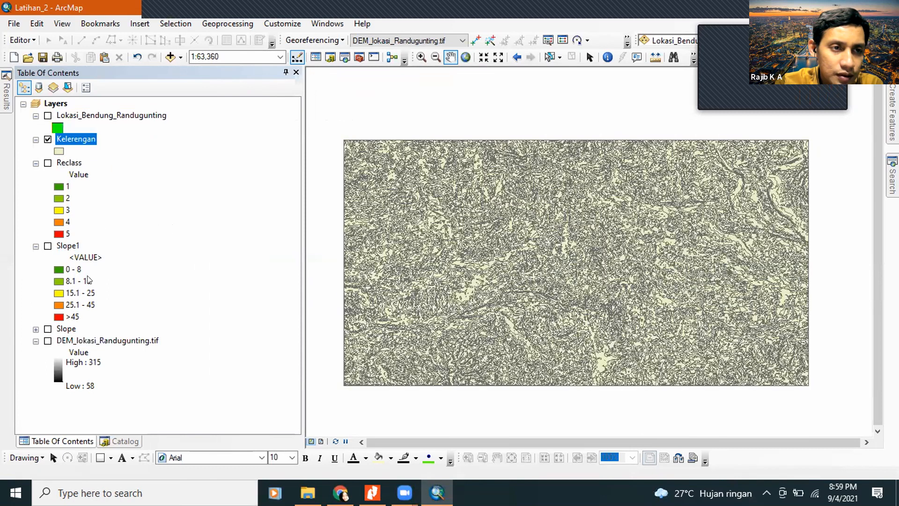
left_click(48, 341)
left_click(47, 341)
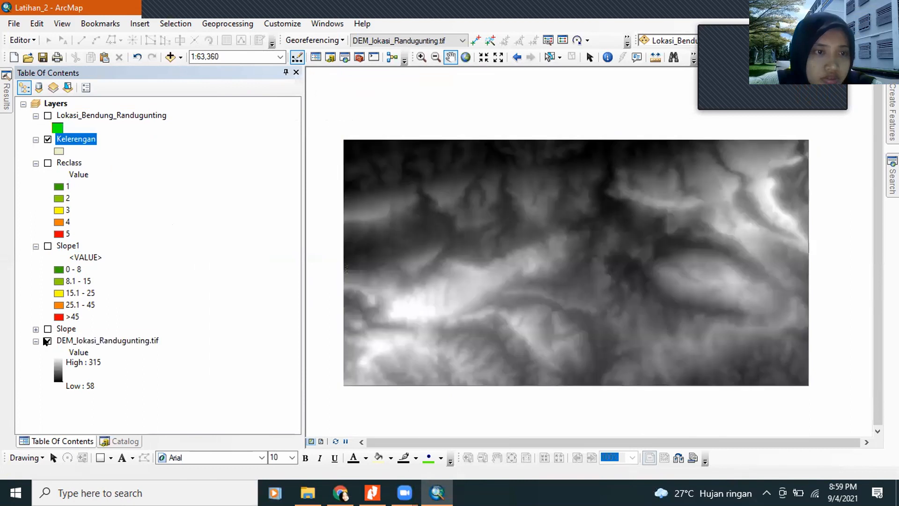
left_click(48, 116)
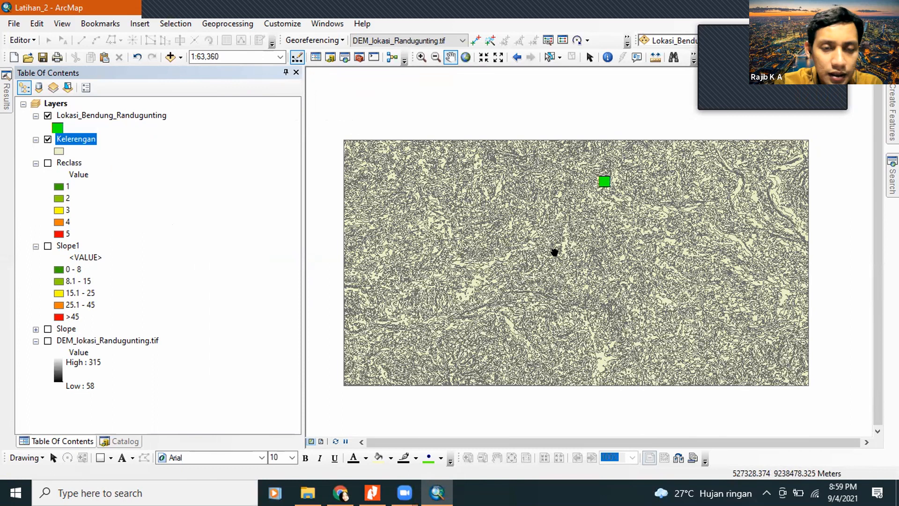
Open the attribute table of the Kelerengan layer and look through its GRIDCODE values.
right_click(85, 134)
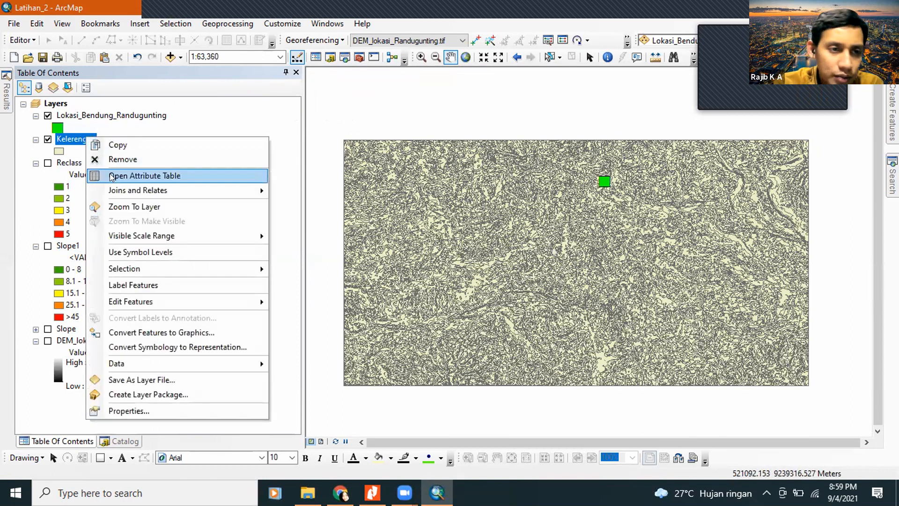
left_click(107, 171)
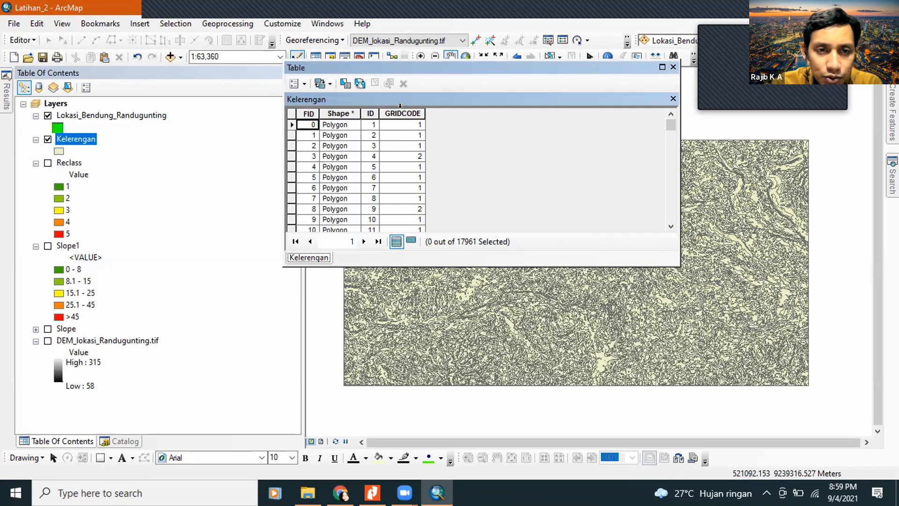
scroll(405, 146, "down", 7)
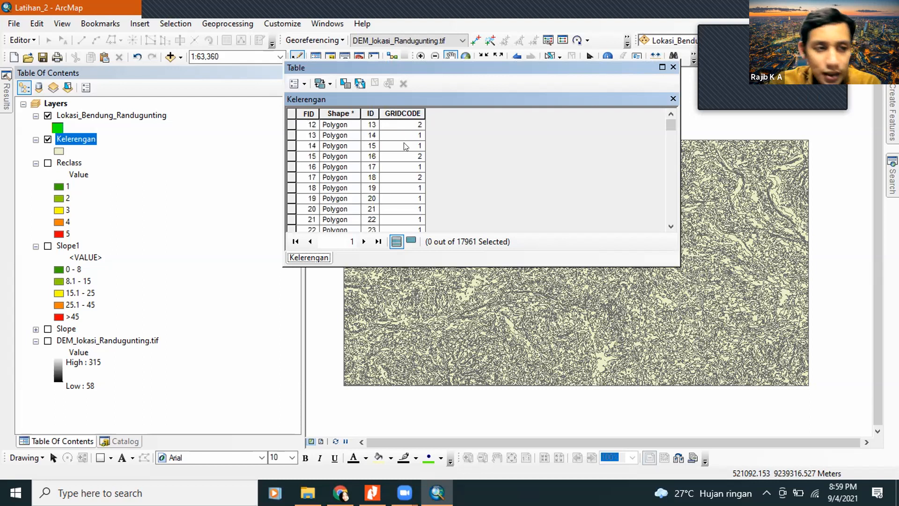
scroll(406, 146, "down", 6)
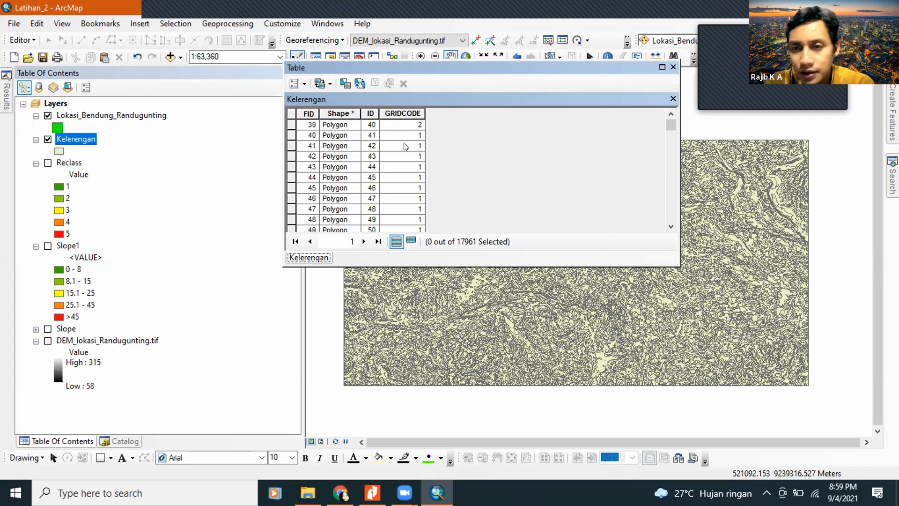
scroll(405, 146, "down", 12)
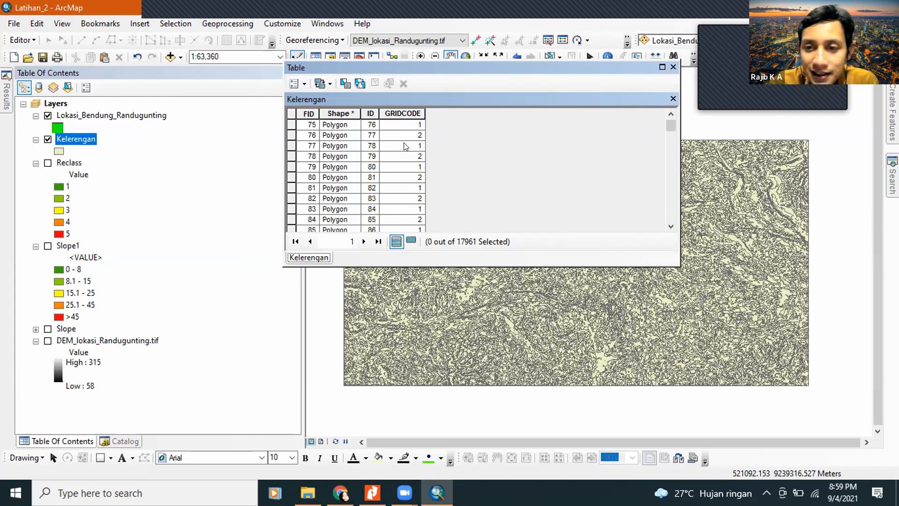
scroll(405, 147, "up", 5)
scroll(405, 146, "up", 10)
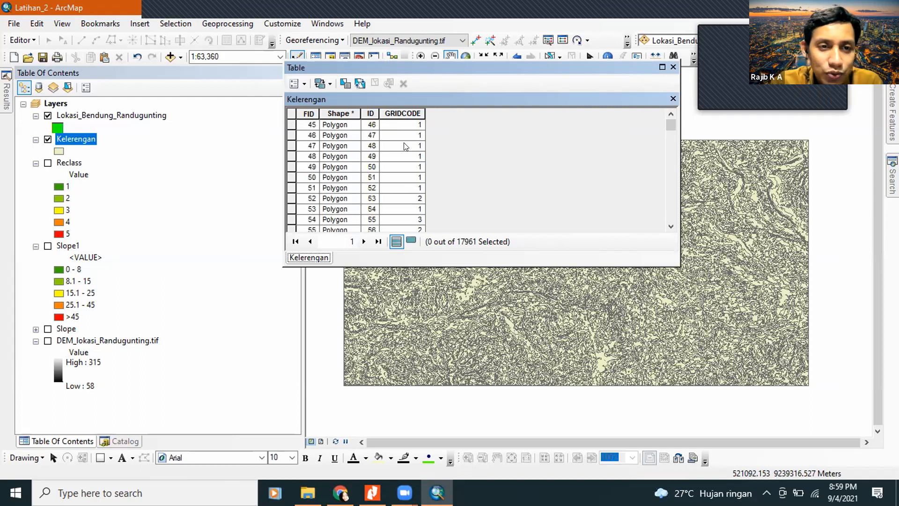
Add a text field named Lereng with length 50 to the Kelerengan attribute table.
left_click(300, 84)
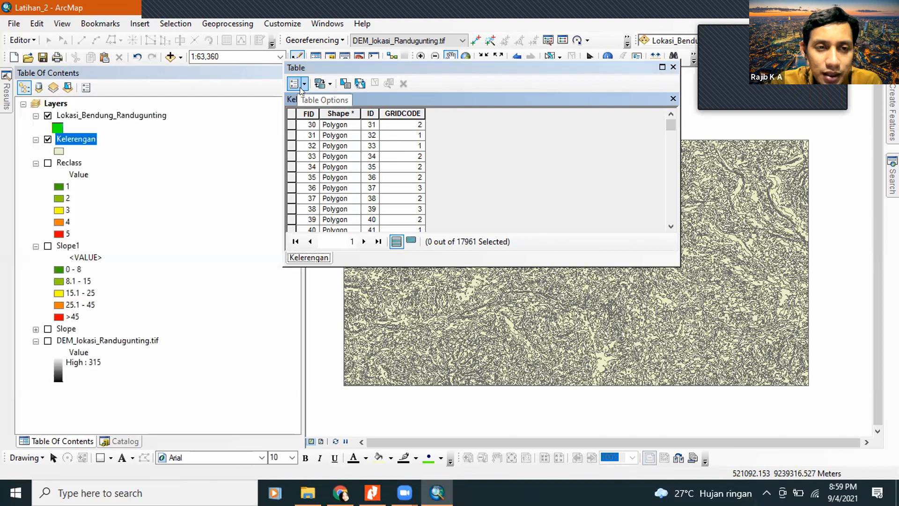
left_click(300, 84)
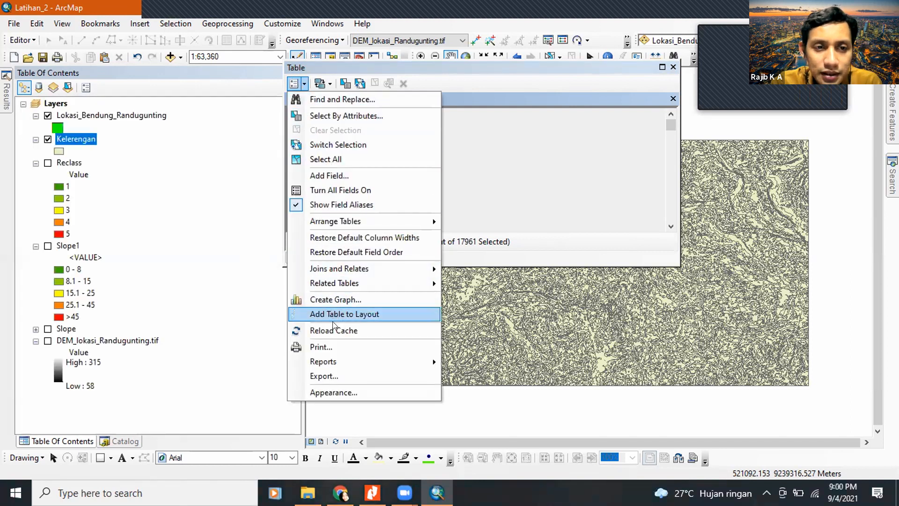
left_click(339, 174)
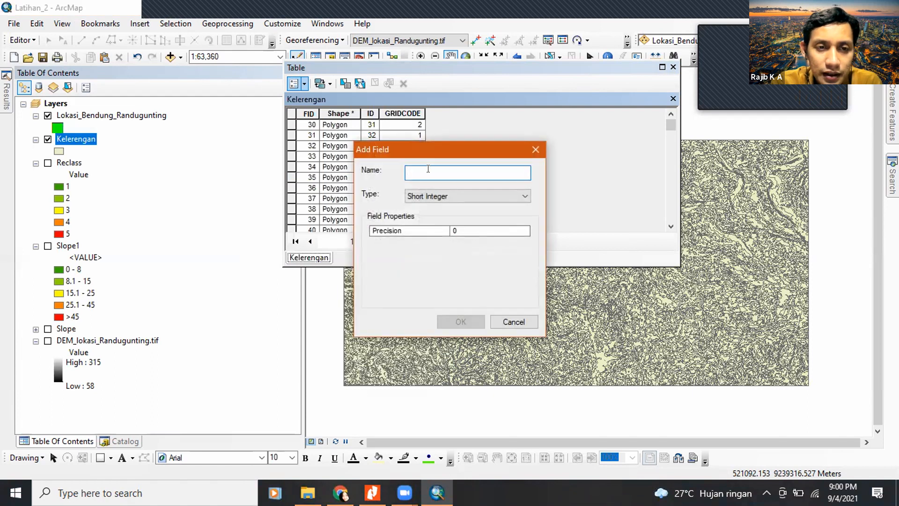
type("Lereng")
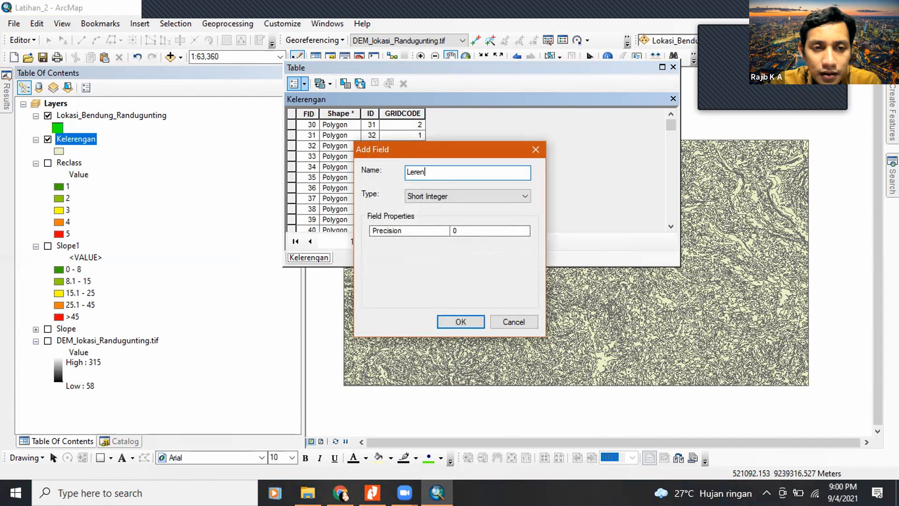
left_click(512, 194)
left_click(488, 246)
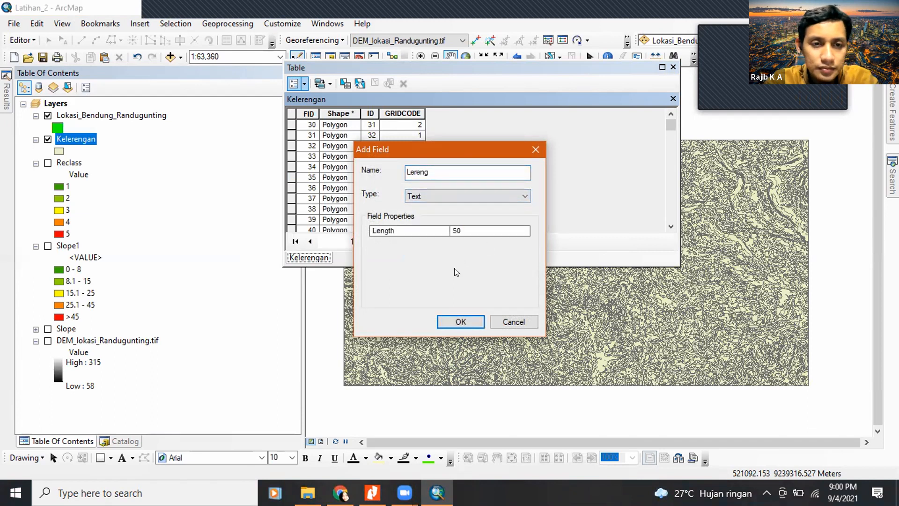
left_click(460, 322)
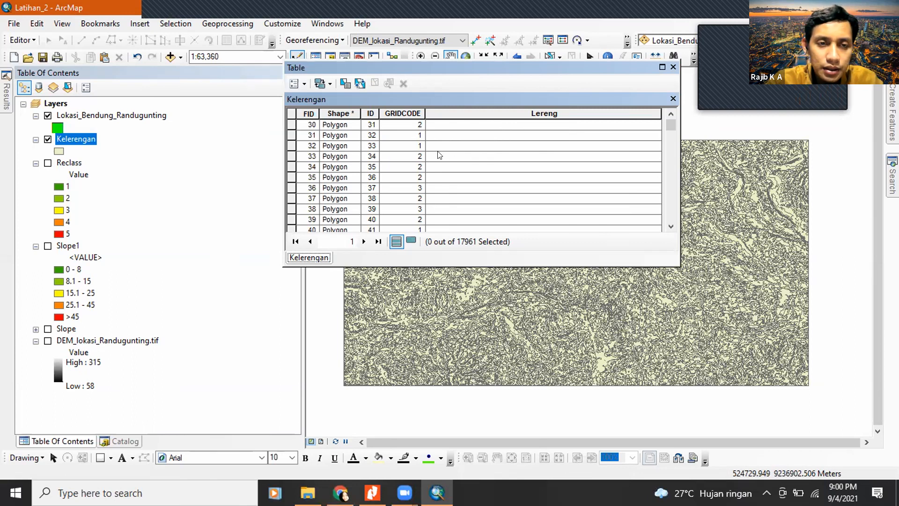
Select the Kelerengan records where "GRIDCODE" = 1 using Select By Attributes.
left_click(302, 83)
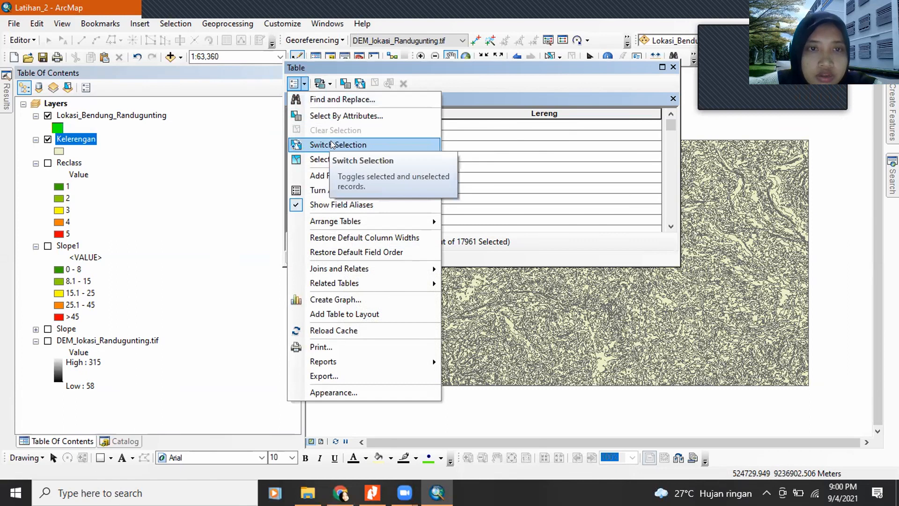
left_click(330, 115)
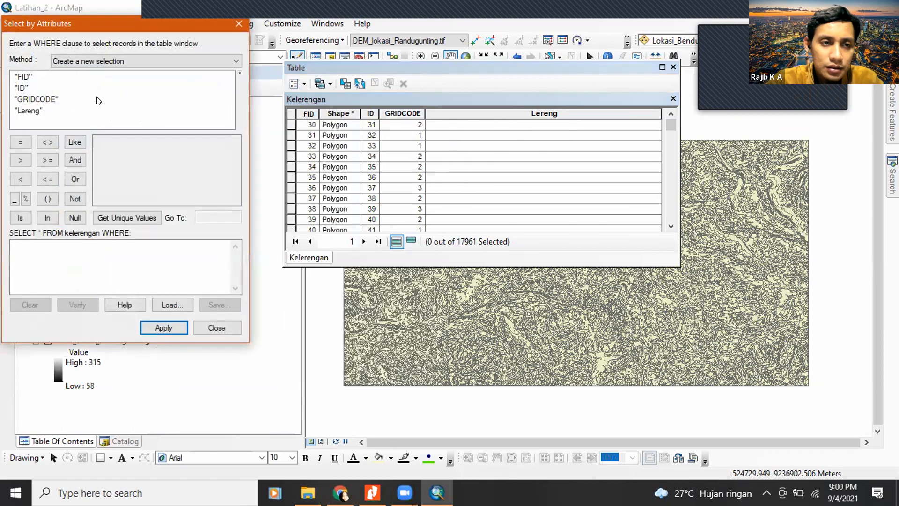
left_click(45, 98)
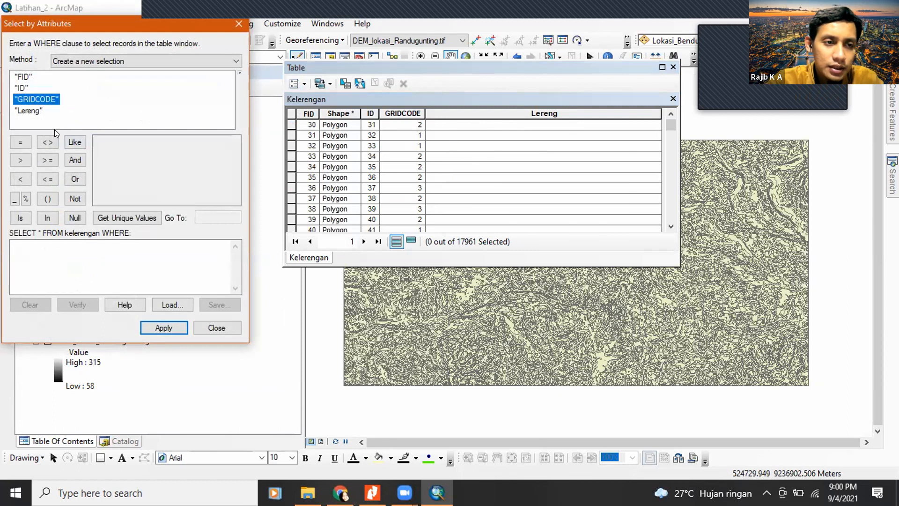
double_click(43, 97)
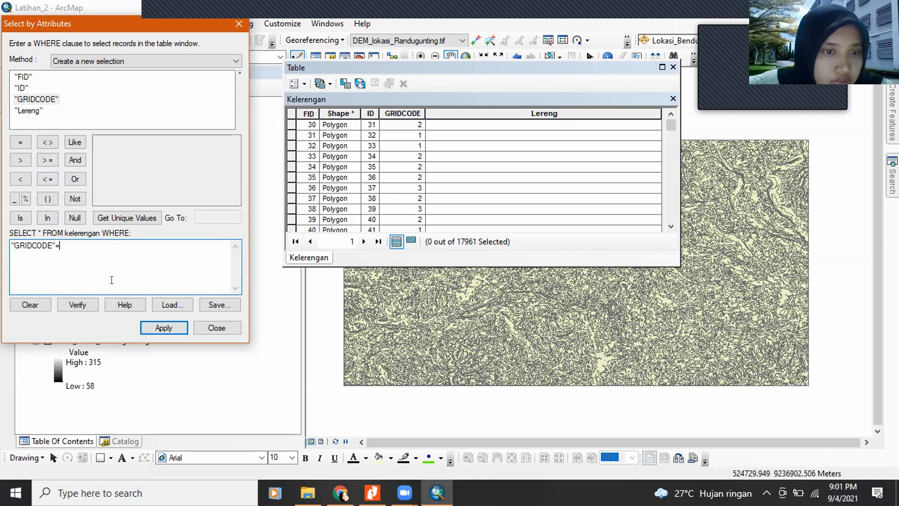
left_click(100, 216)
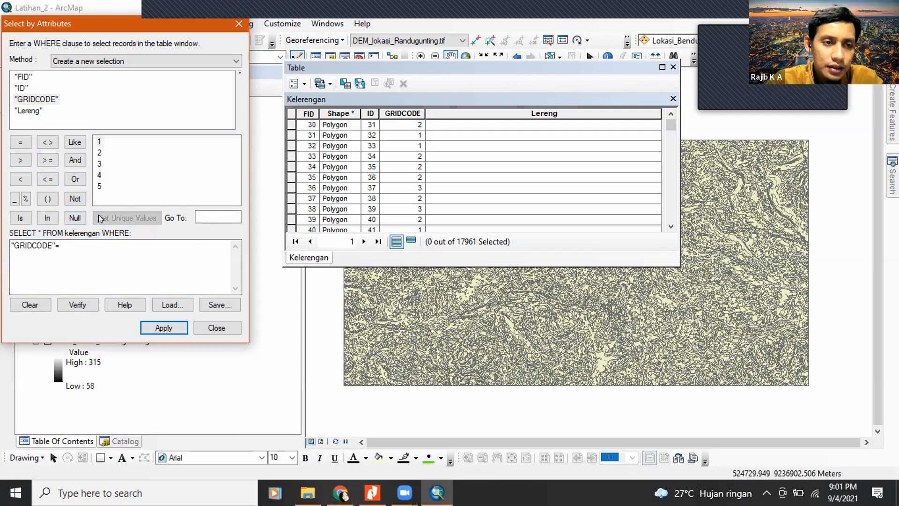
left_click(100, 142)
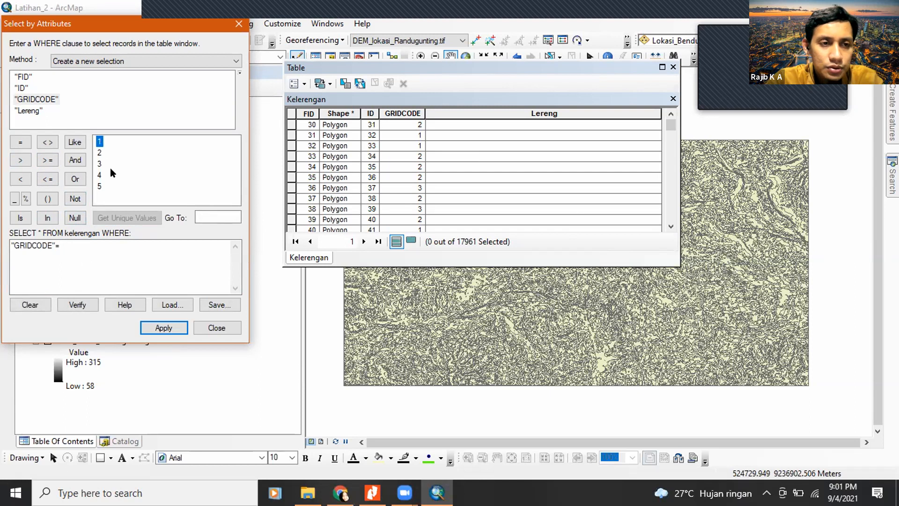
double_click(98, 140)
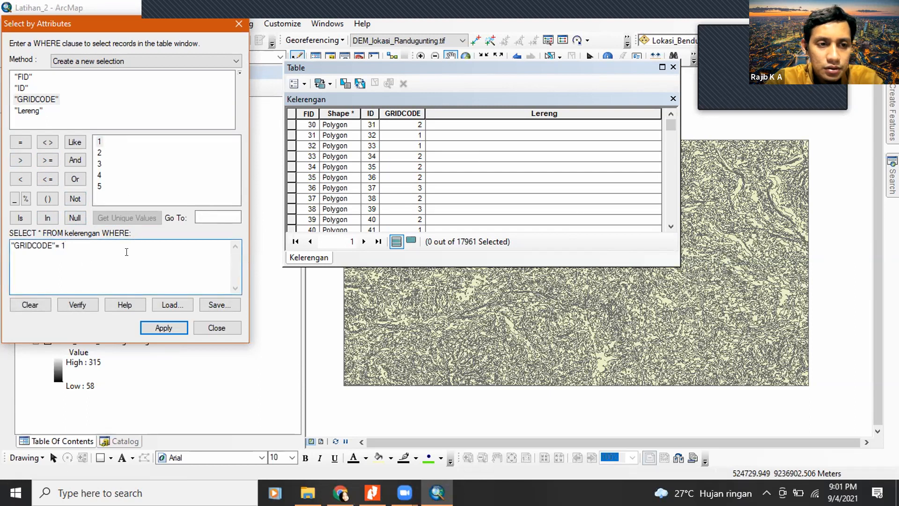
left_click(168, 322)
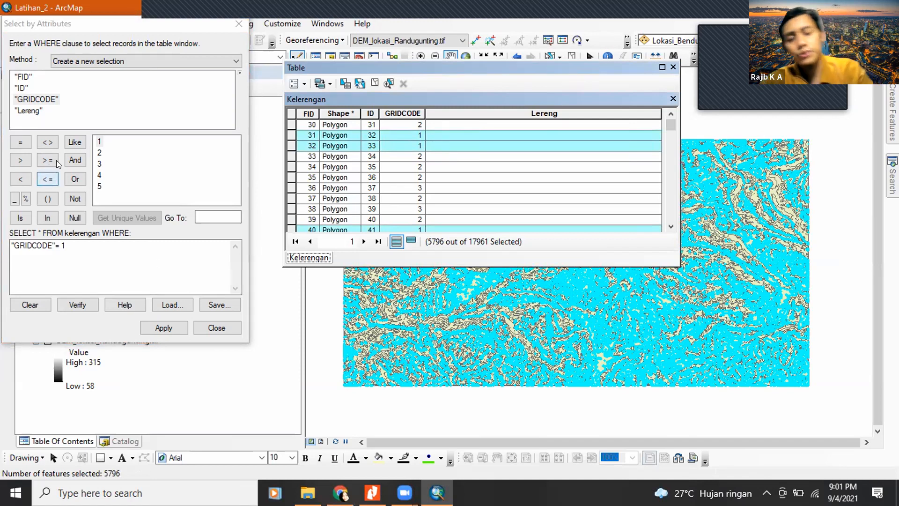
right_click(523, 110)
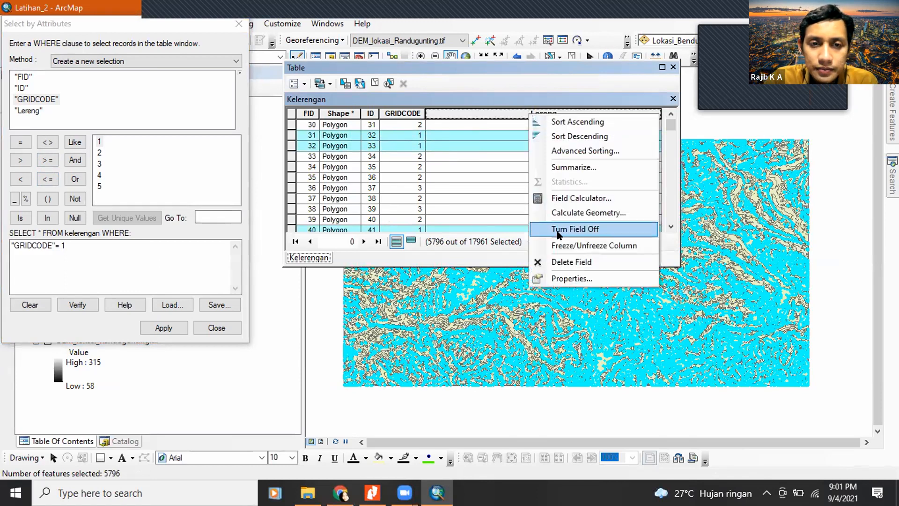
left_click(556, 207)
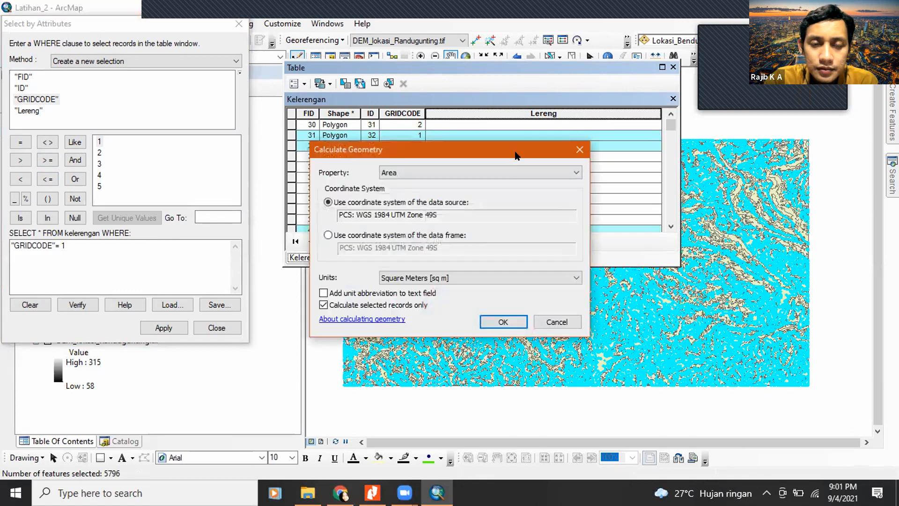
left_click(578, 144)
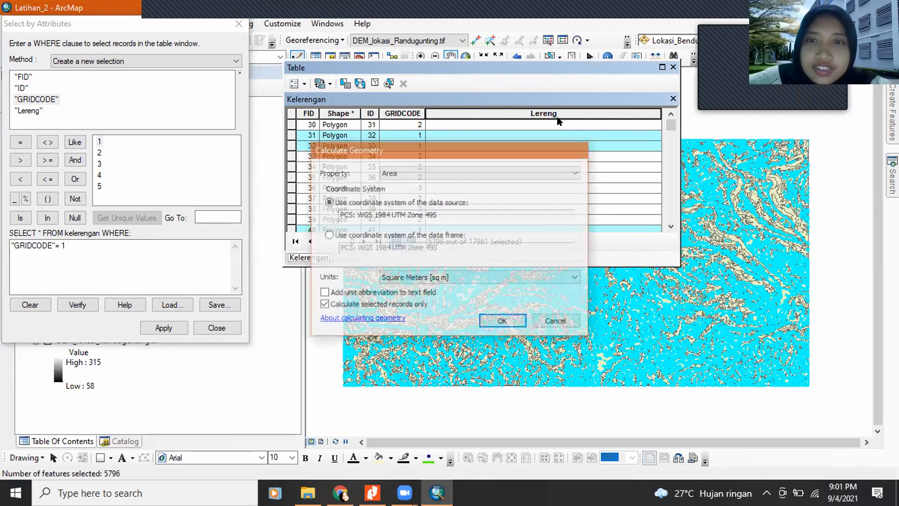
Fill the Lereng field of the selected GRIDCODE 1 records with "0-8 Datar" using the Field Calculator.
right_click(540, 111)
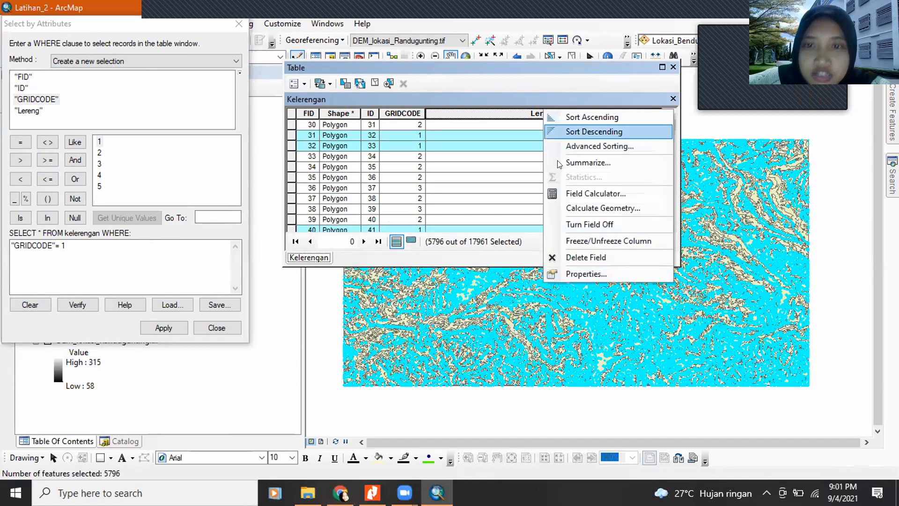
left_click(572, 193)
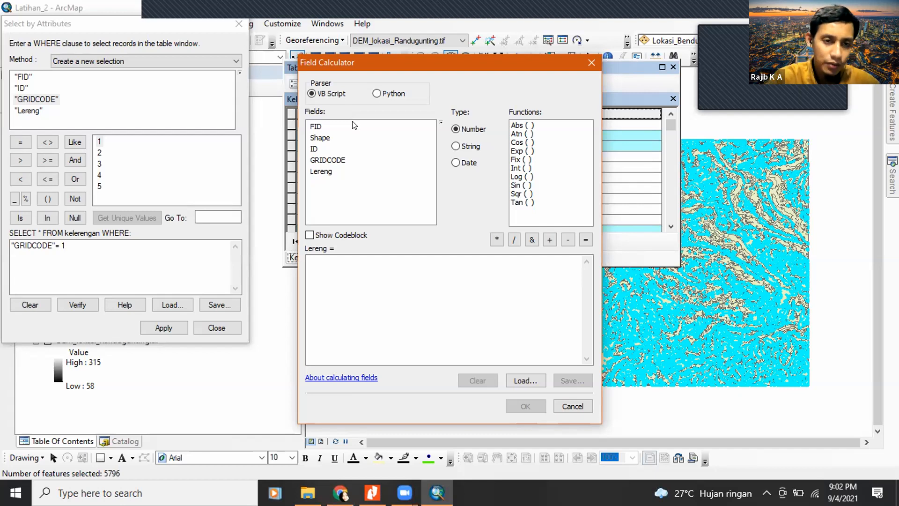
left_click(327, 260)
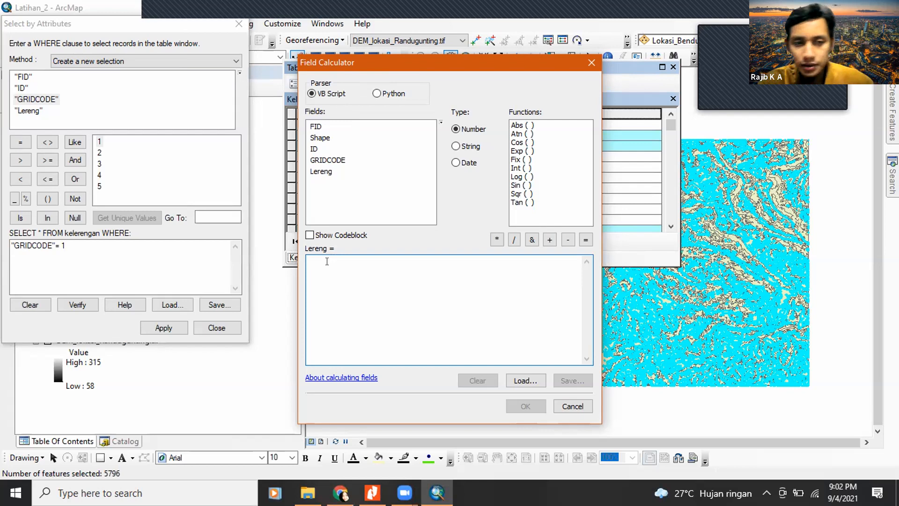
type("\"")
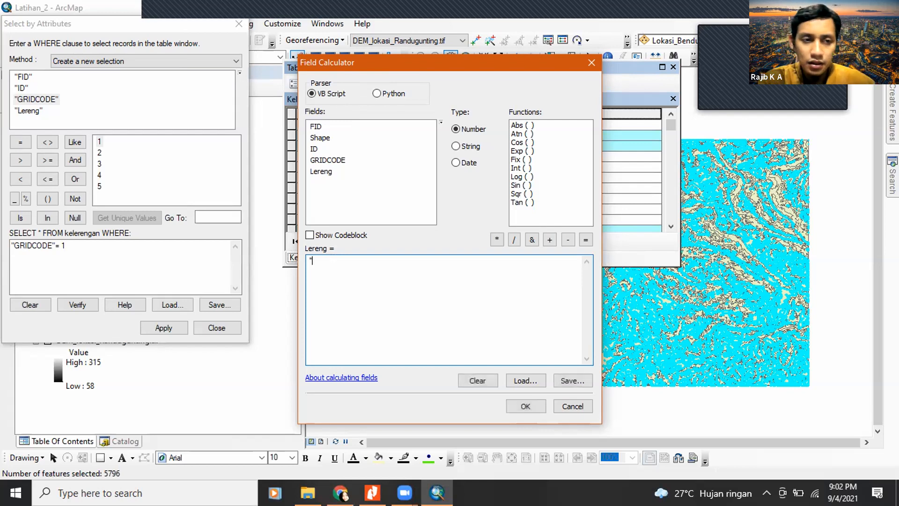
type("0")
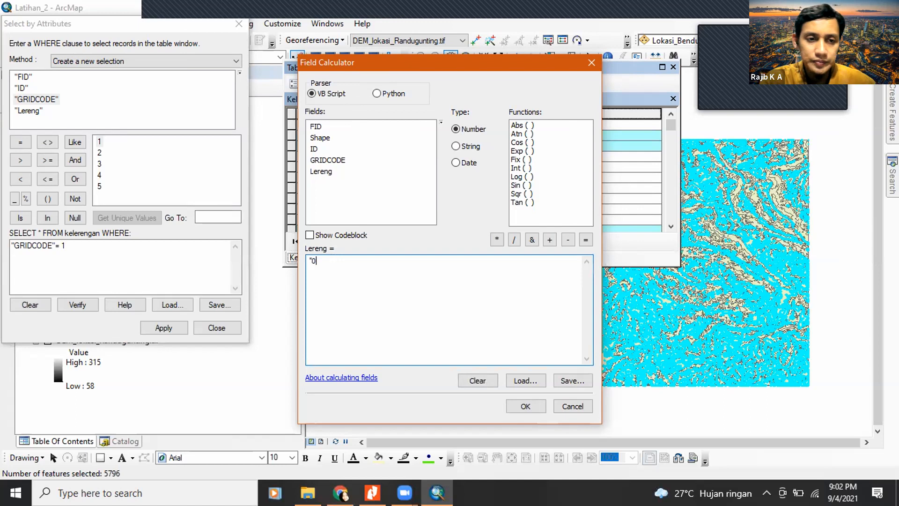
type("-8")
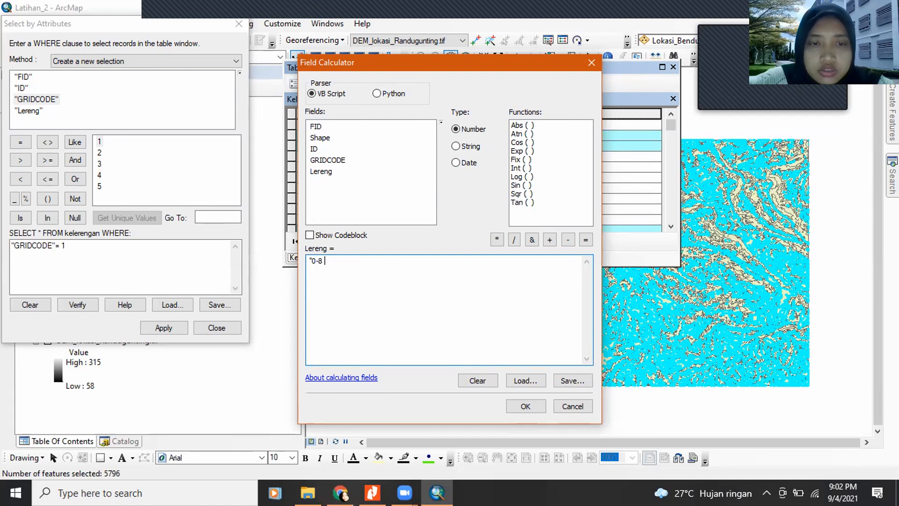
type("Datar")
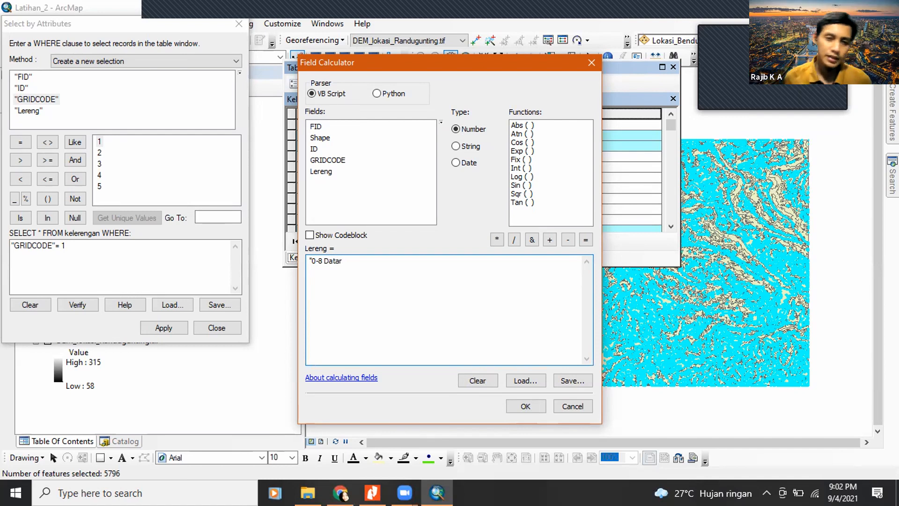
type("\"")
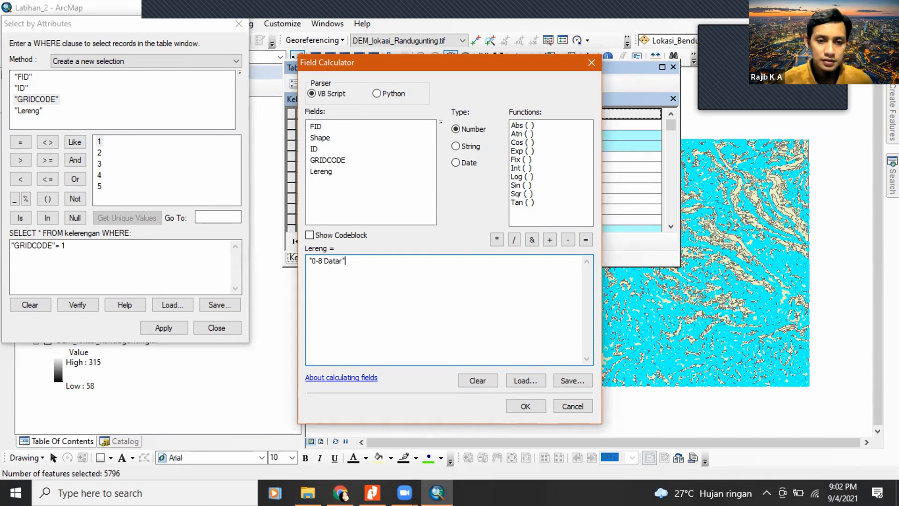
left_click(524, 406)
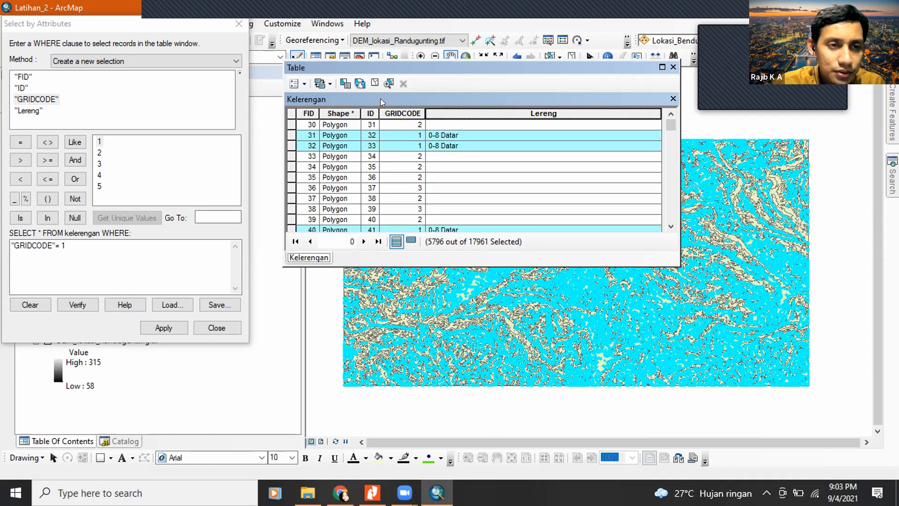
Replace the attribute query with "GRIDCODE" = 2 and select the matching Kelerengan records.
left_click(300, 84)
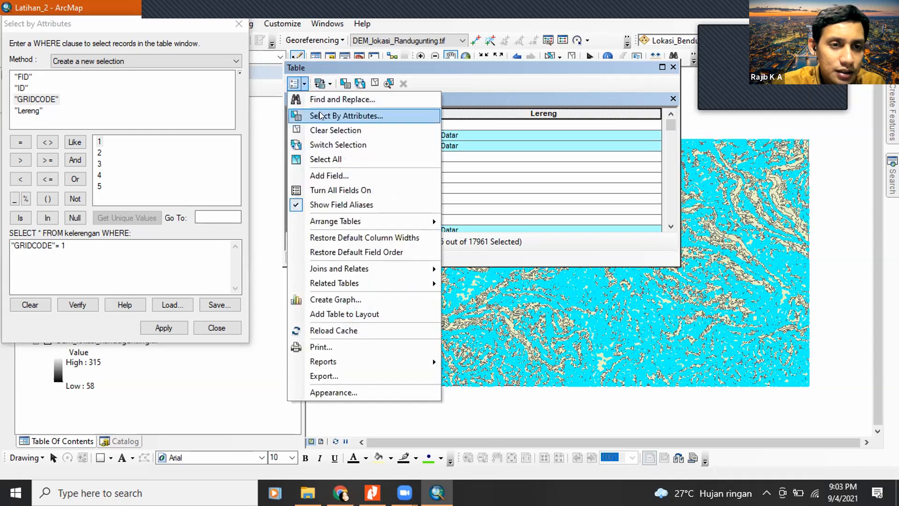
left_click(319, 115)
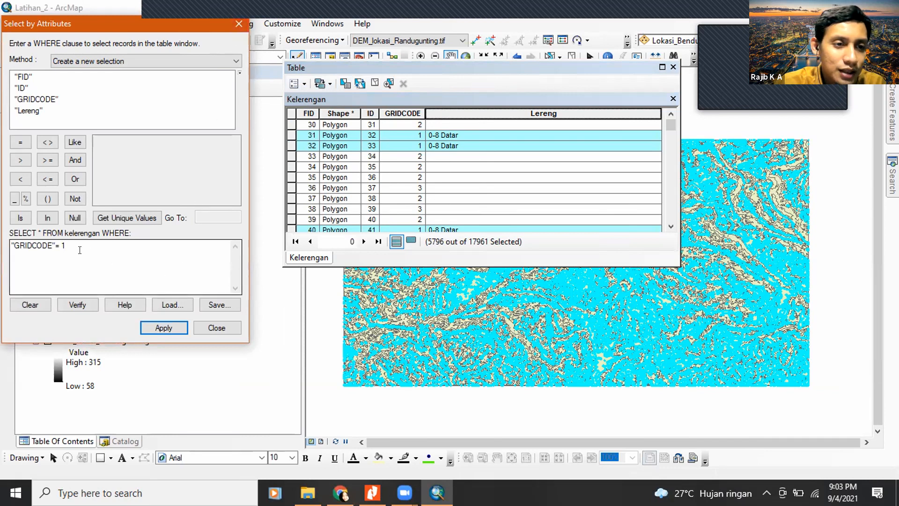
type("1")
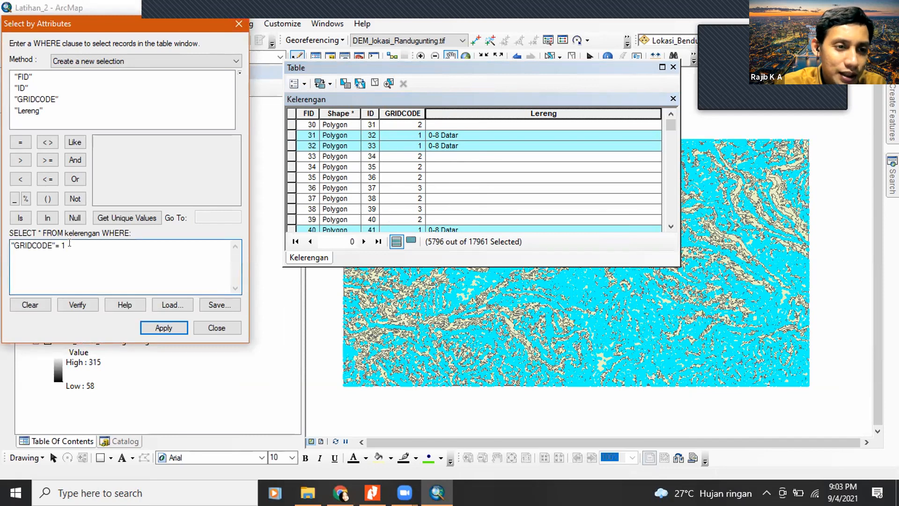
left_click(30, 304)
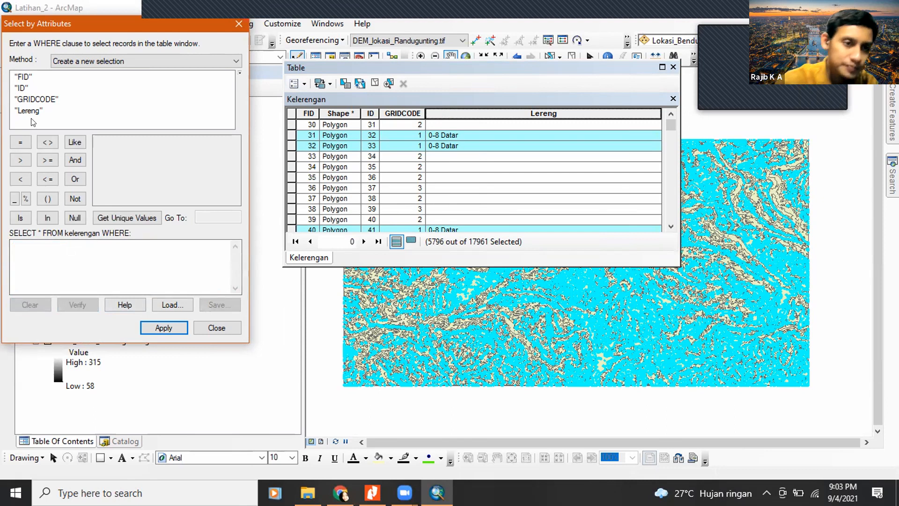
double_click(36, 99)
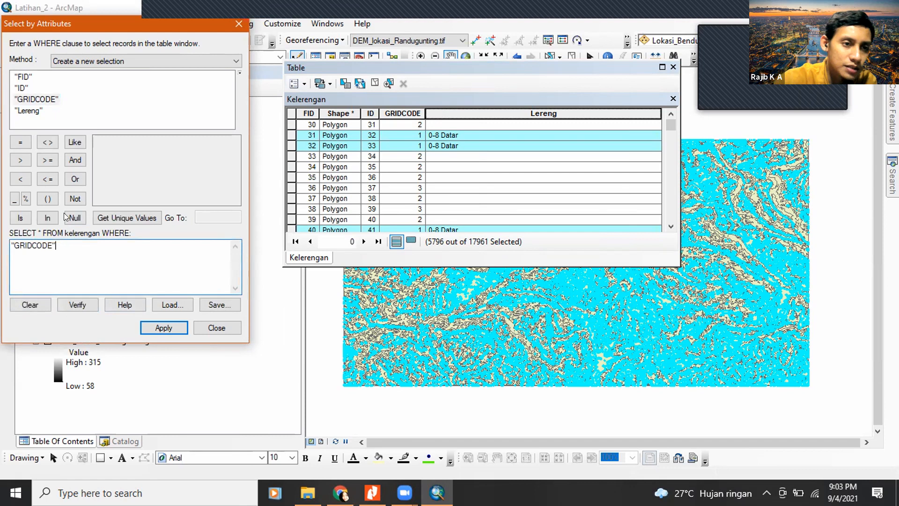
left_click(21, 142)
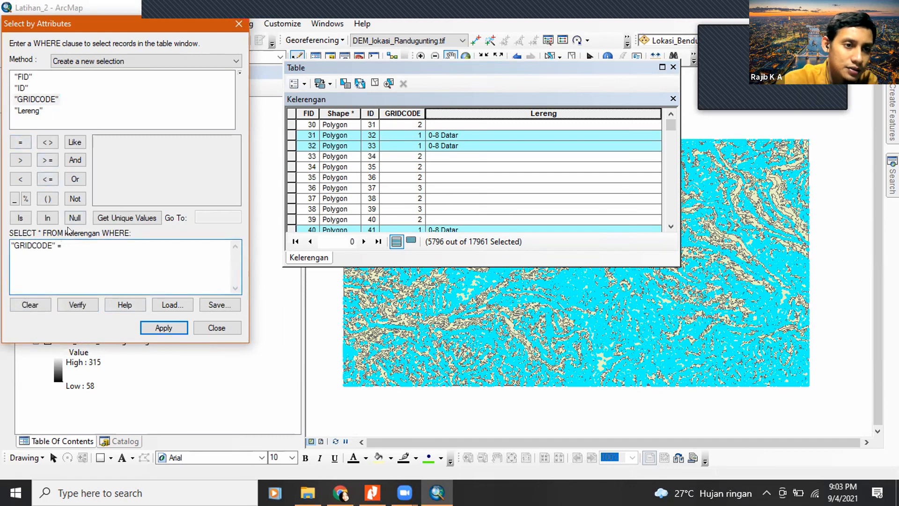
left_click(111, 216)
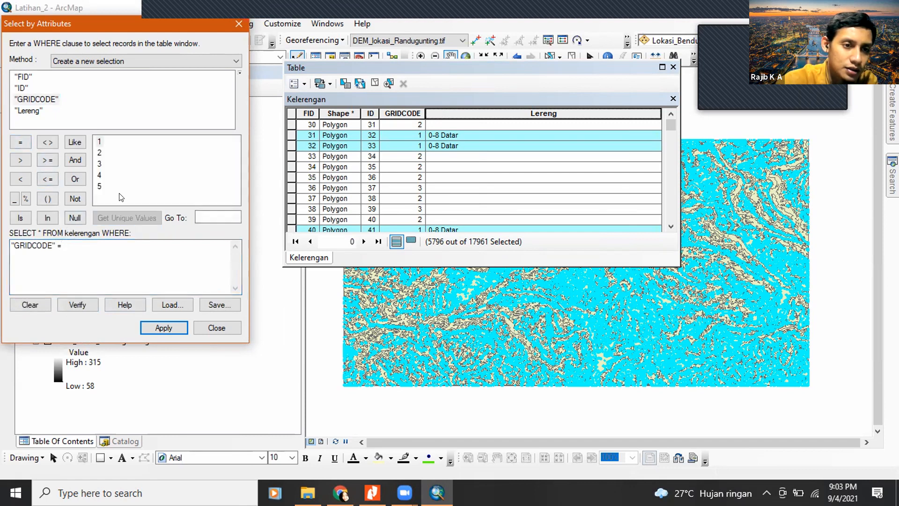
double_click(100, 152)
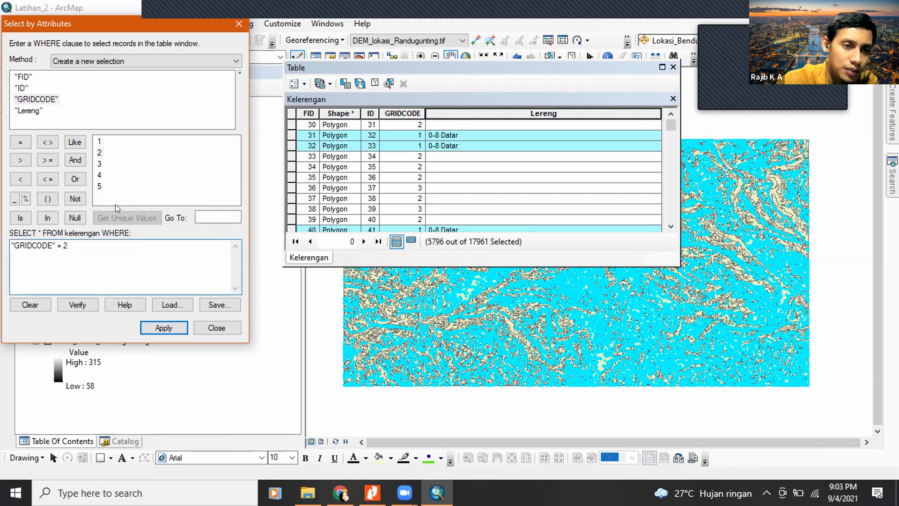
left_click(162, 323)
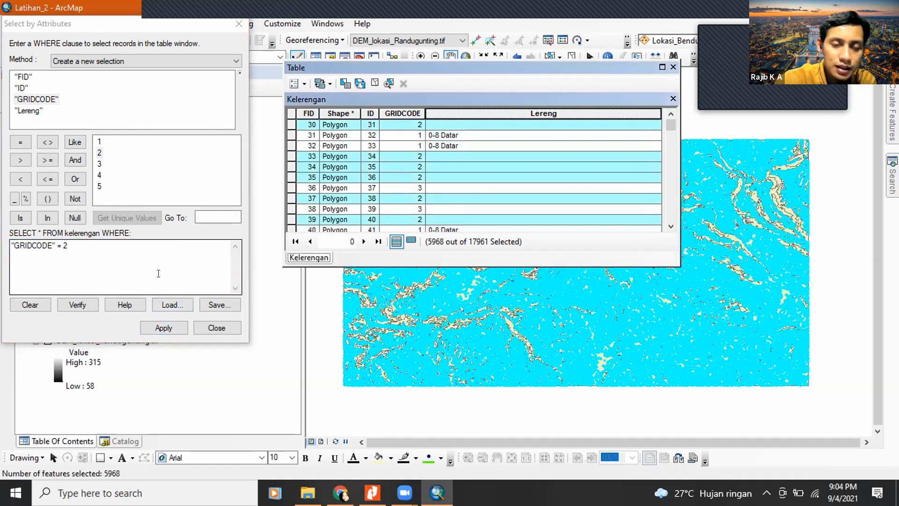
Fill the Lereng field of the selected GRIDCODE 2 records with "8-15" using the Field Calculator.
left_click(302, 84)
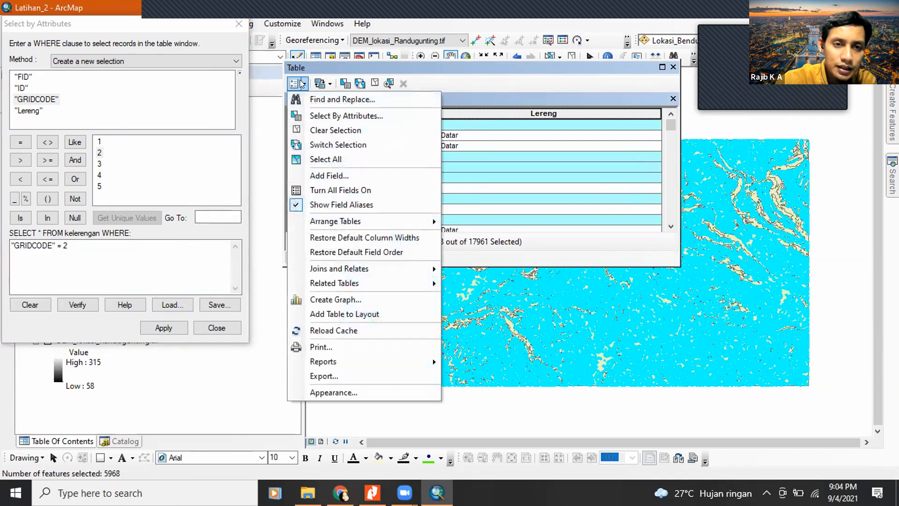
right_click(505, 114)
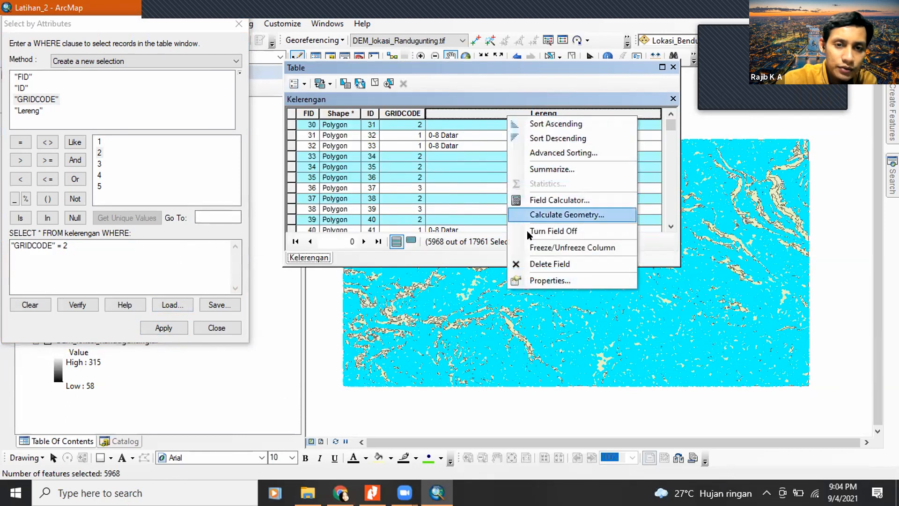
left_click(529, 200)
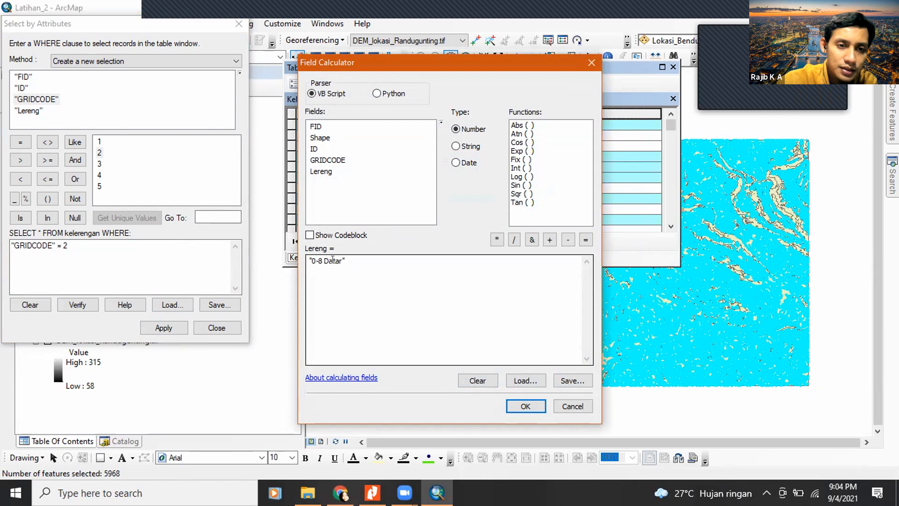
key("BackSpace")
key("BackSpace")
key("BackSpace")
type("8")
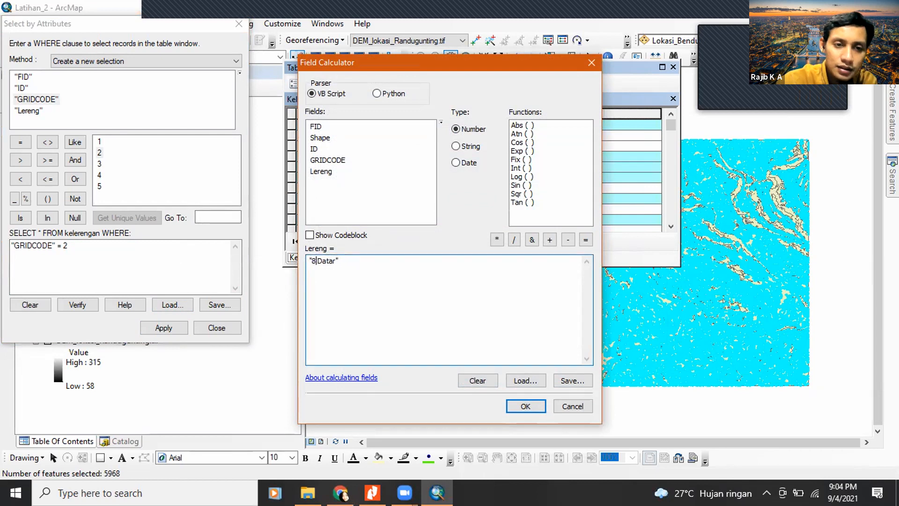
type("-15")
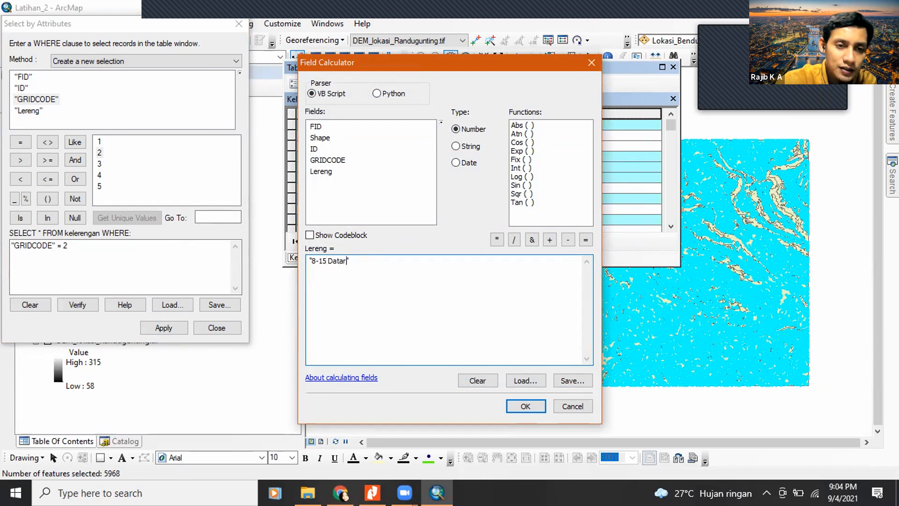
key("BackSpace")
key("BackSpace")
key("BackSpace")
key("BackSpace")
key("BackSpace")
left_click(526, 406)
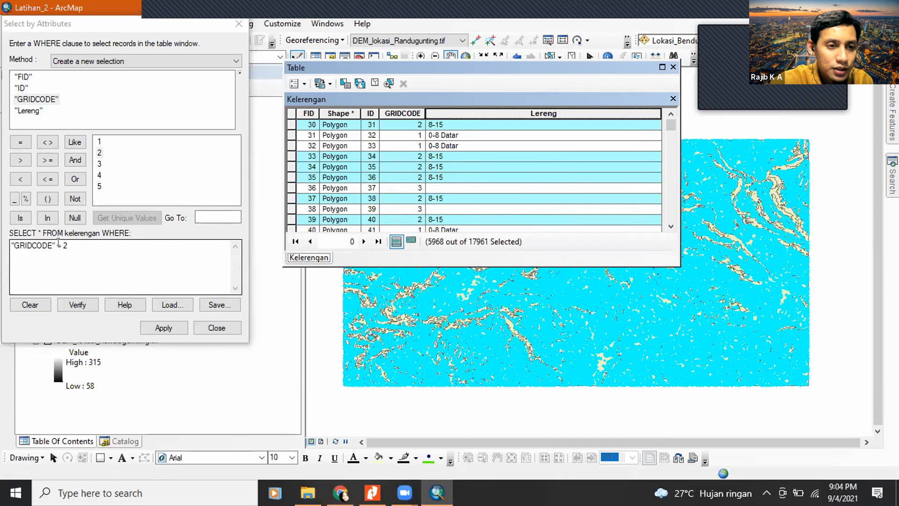
Change the attribute query to "GRIDCODE" = 3 and select the matching Kelerengan records.
left_click(88, 253)
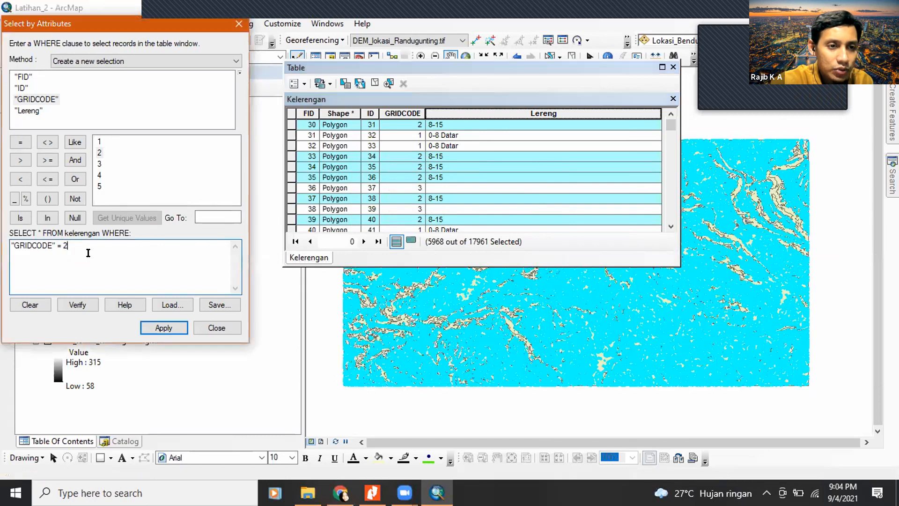
key("BackSpace")
type("3")
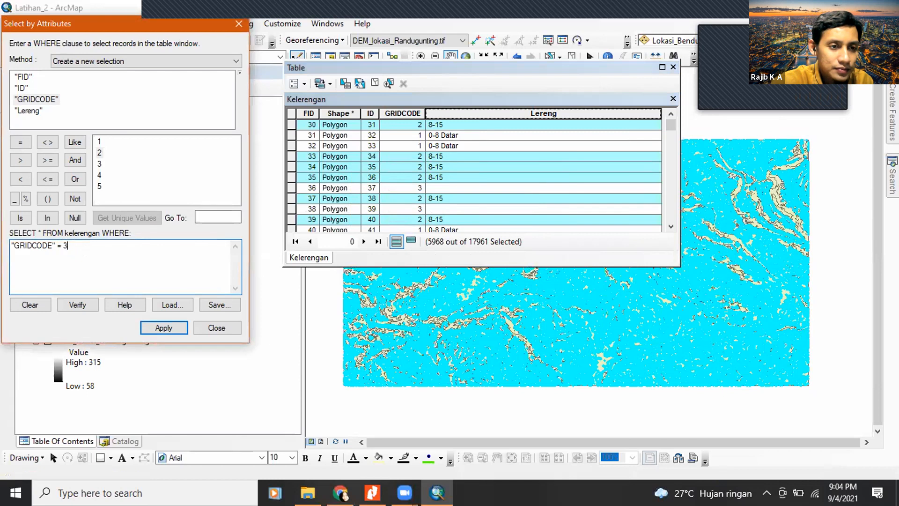
left_click(154, 321)
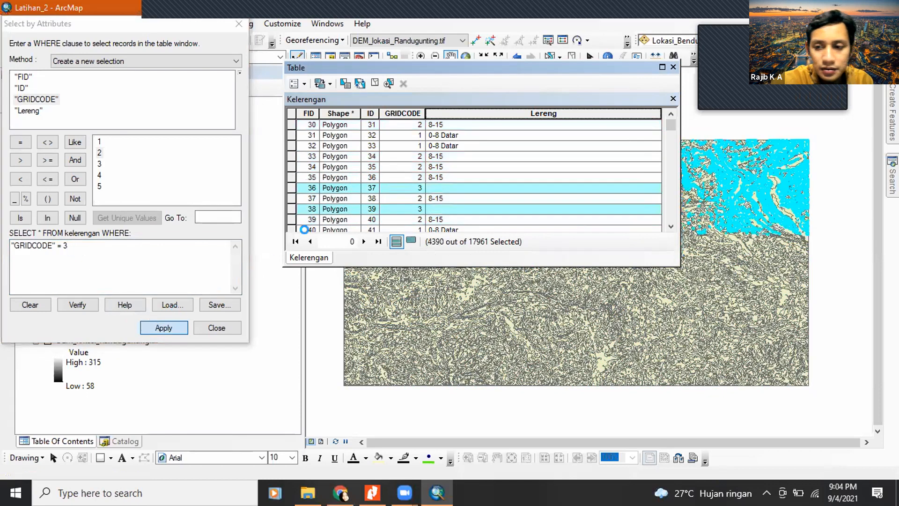
Fill the Lereng field of the selected GRIDCODE 3 records with "15-25" using the Field Calculator.
right_click(474, 109)
right_click(474, 109)
left_click(496, 195)
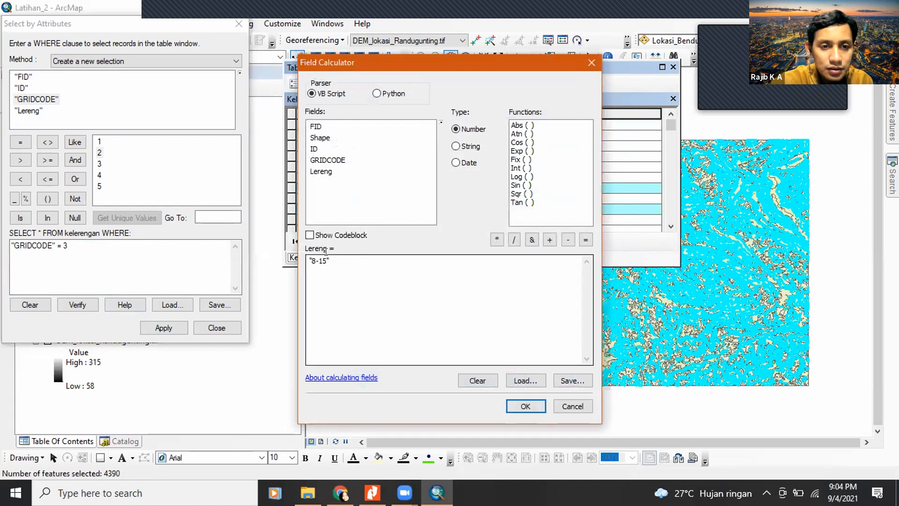
left_click(327, 261)
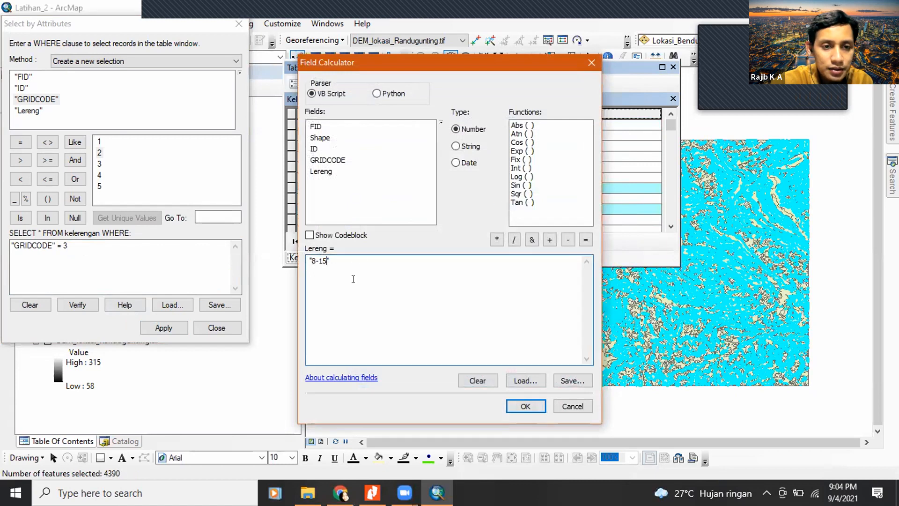
key("Left")
key("Left")
key("BackSpace")
key("BackSpace")
key("Right")
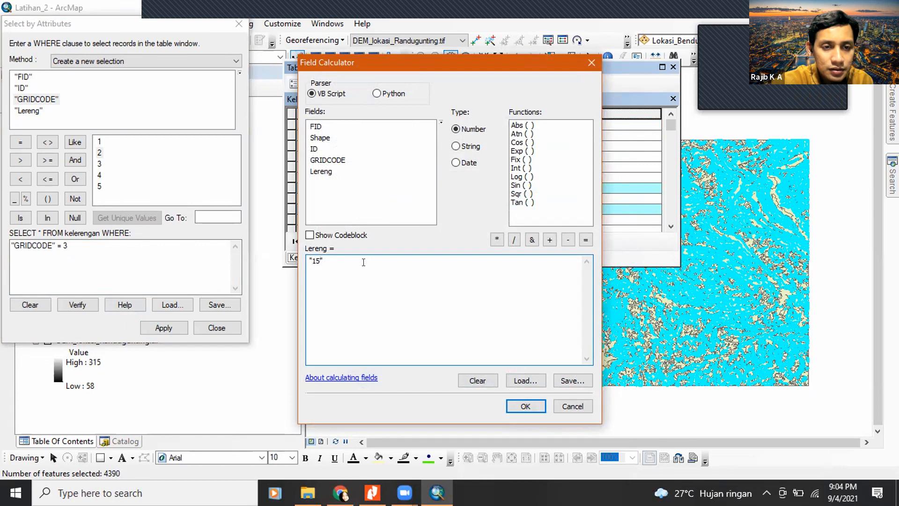
type("-25")
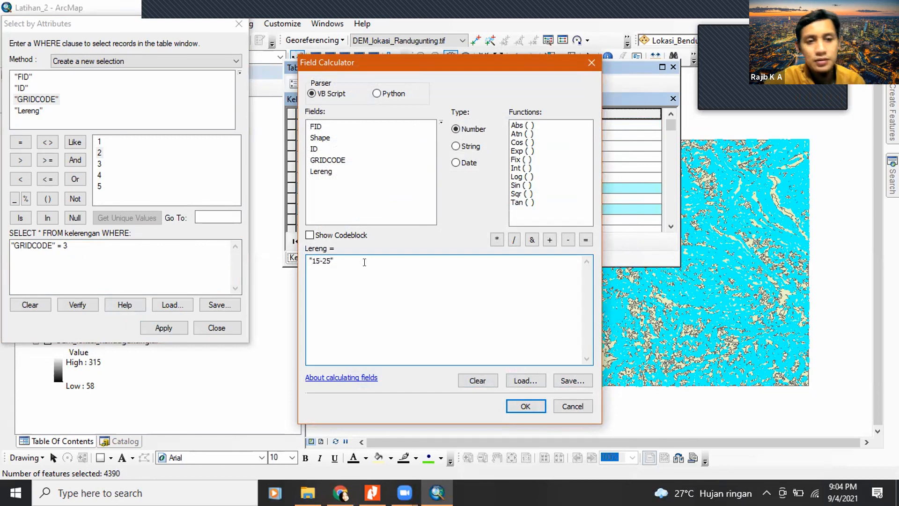
left_click(519, 405)
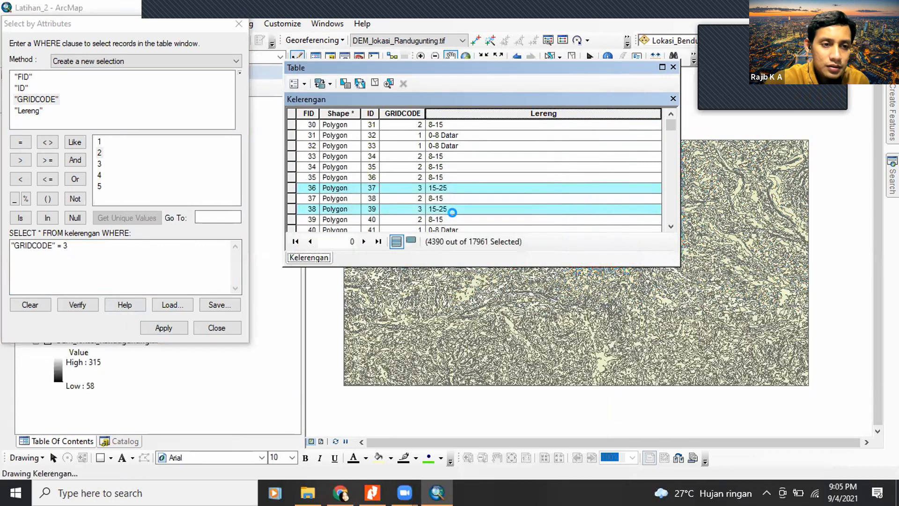
Change the attribute query to "GRIDCODE" = 4 and select the matching Kelerengan records.
left_click(90, 249)
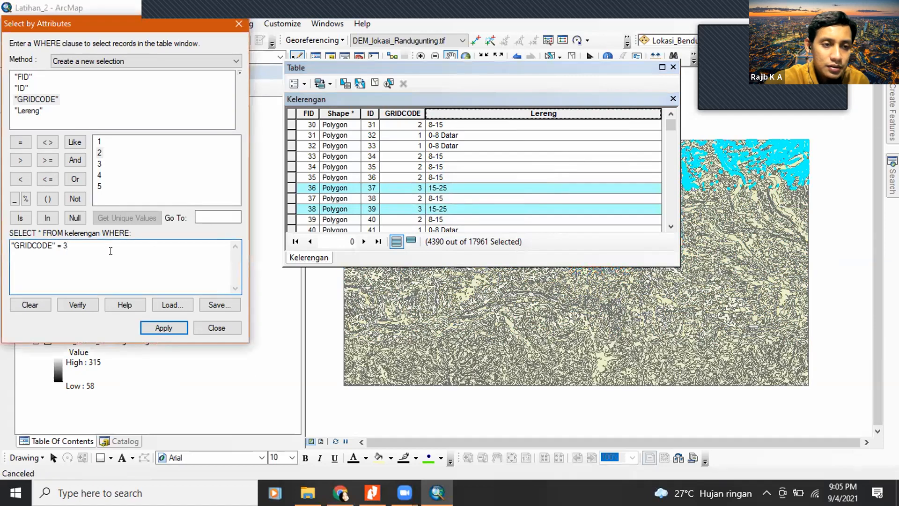
double_click(99, 174)
left_click(161, 326)
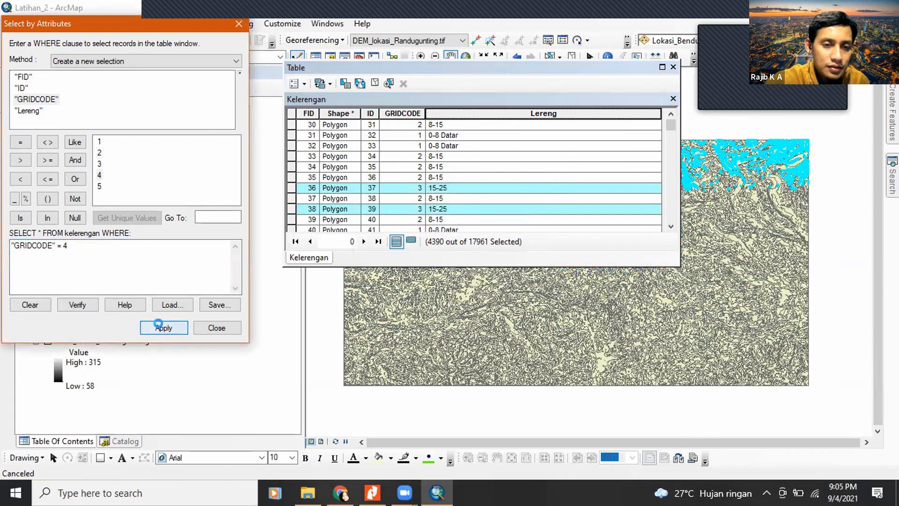
Fill the Lereng field of the selected GRIDCODE 4 records with "25-45" using the Field Calculator.
right_click(491, 112)
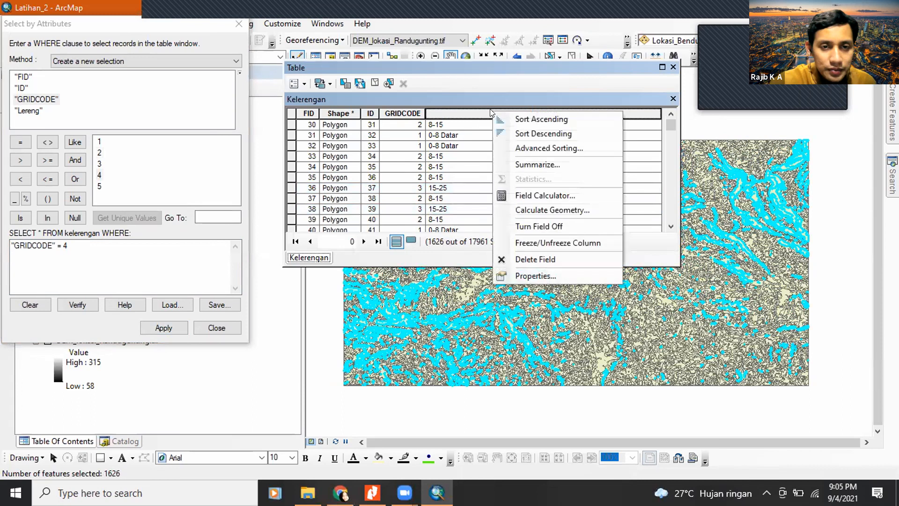
left_click(512, 195)
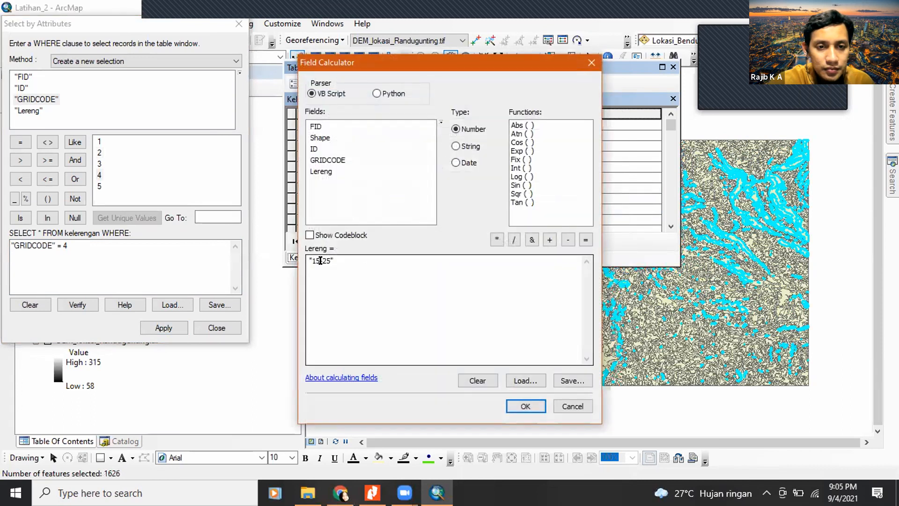
left_click(320, 260)
key("BackSpace")
key("BackSpace")
key("BackSpace")
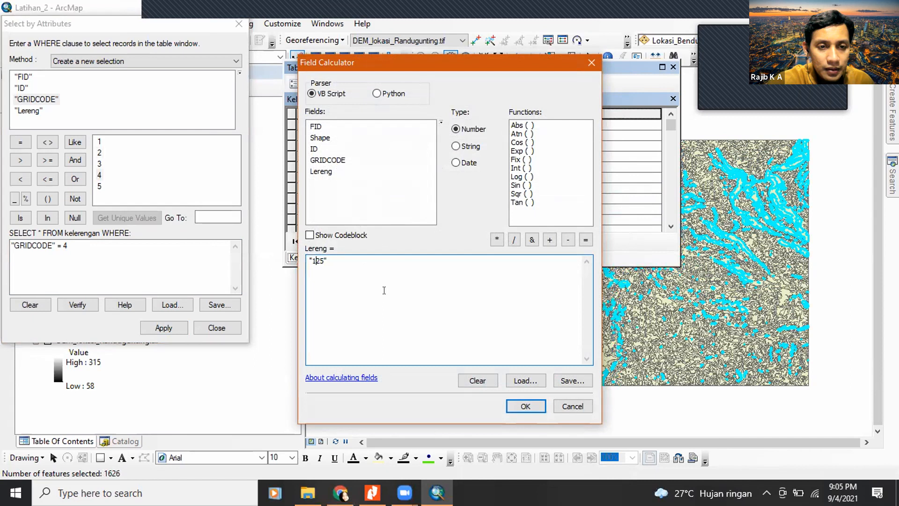
key("Right")
key("Right")
type("-45")
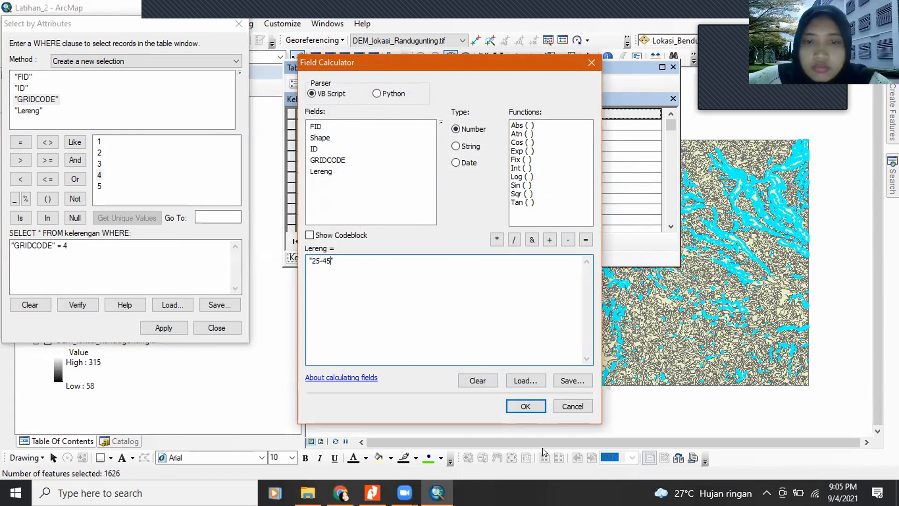
left_click(522, 407)
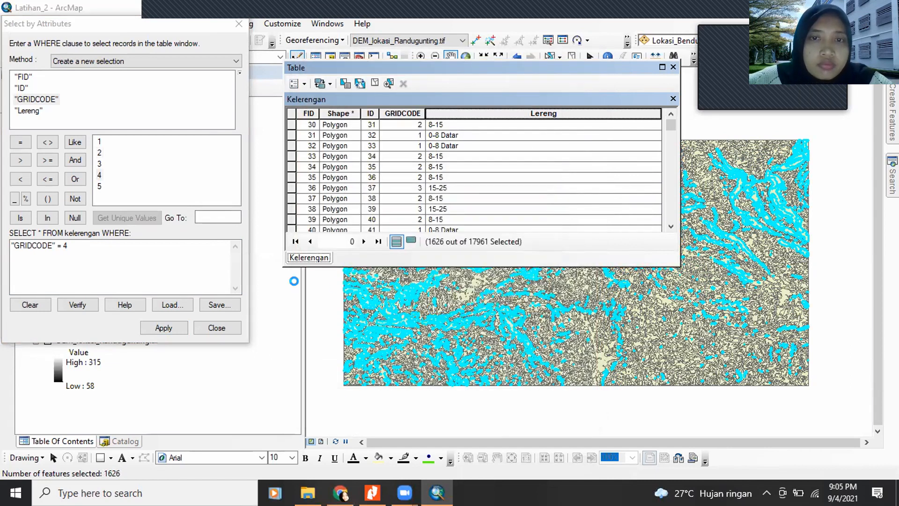
Change the attribute query to "GRIDCODE" = 5 and select the matching Kelerengan records.
left_click(135, 250)
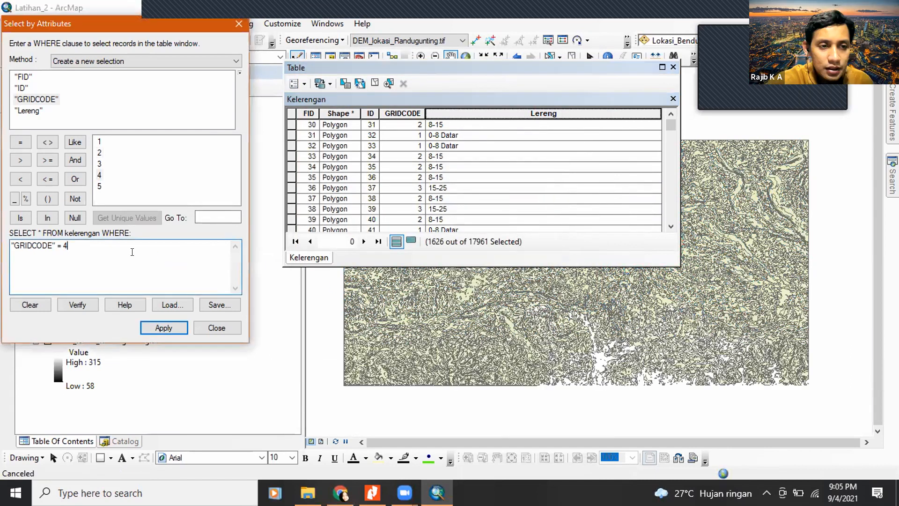
double_click(99, 186)
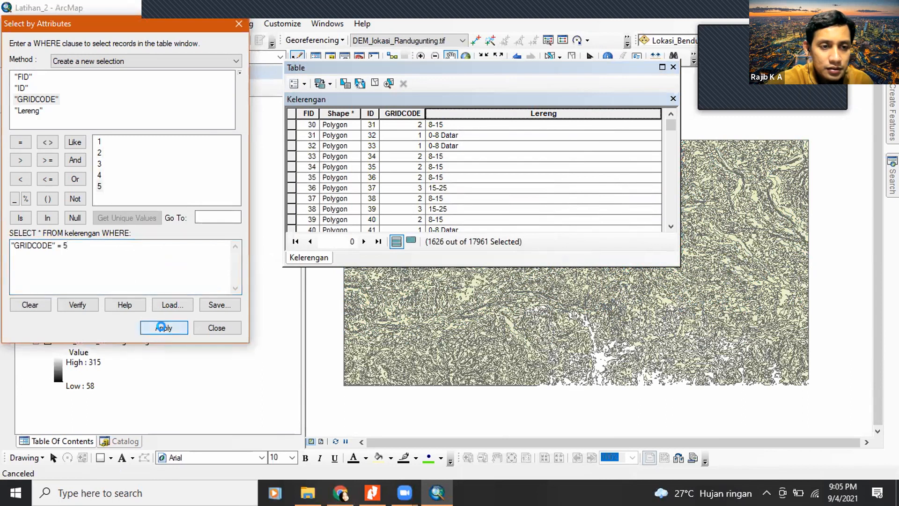
left_click(164, 328)
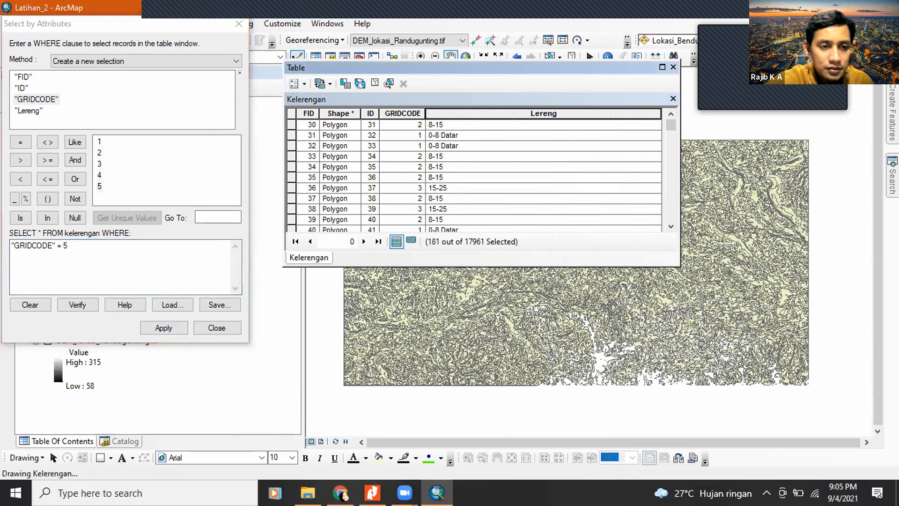
Fill the Lereng field of the selected GRIDCODE 5 records with ">45" using the Field Calculator, then close the attribute query and table.
right_click(518, 107)
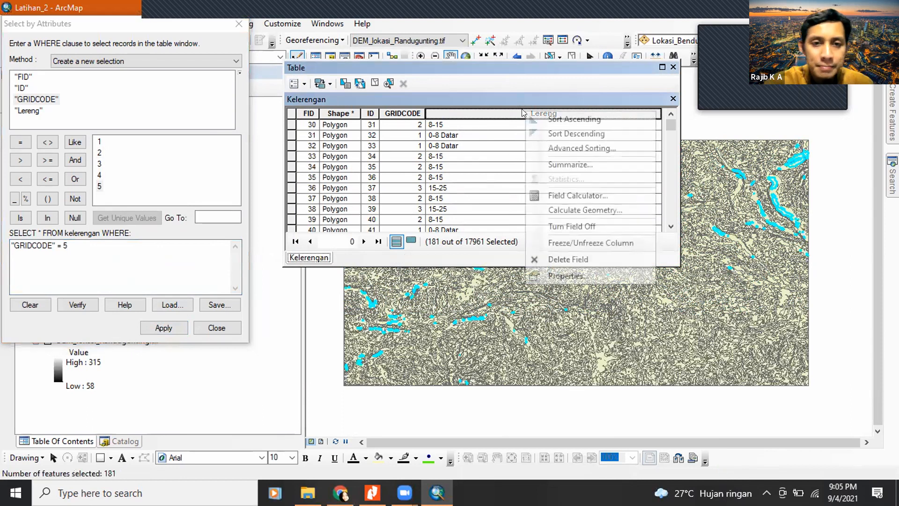
left_click(556, 190)
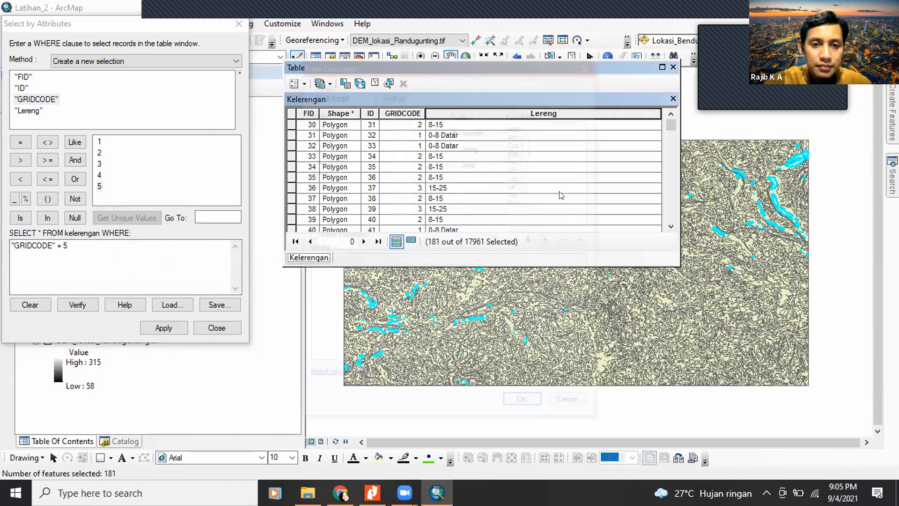
left_click(351, 273)
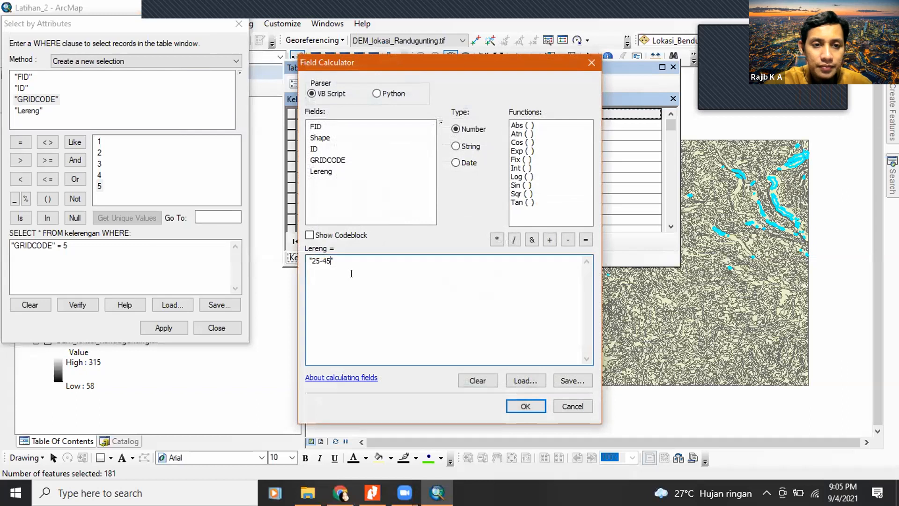
key("BackSpace")
key("BackSpace")
key("BackSpace")
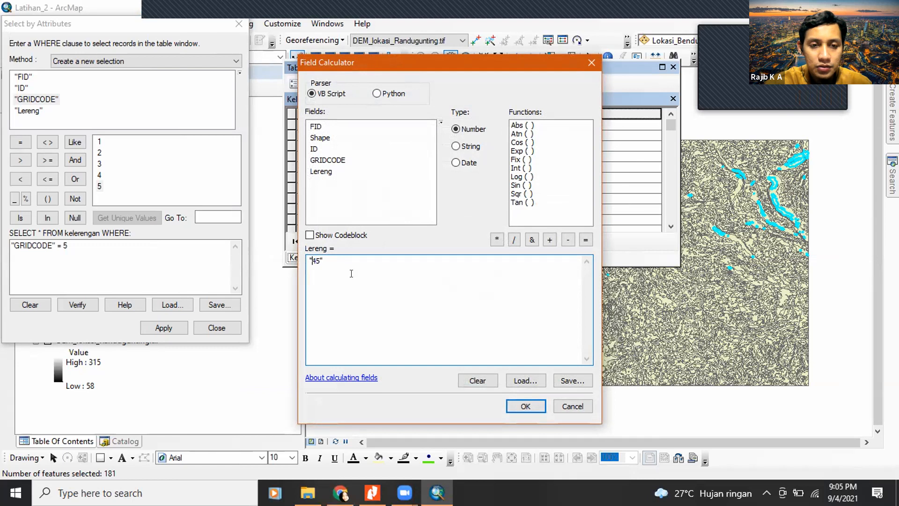
type(">")
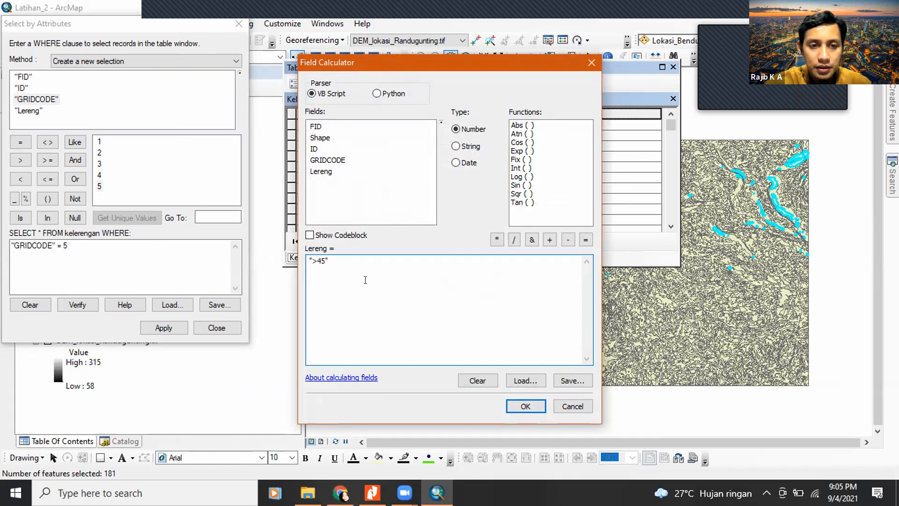
left_click(522, 406)
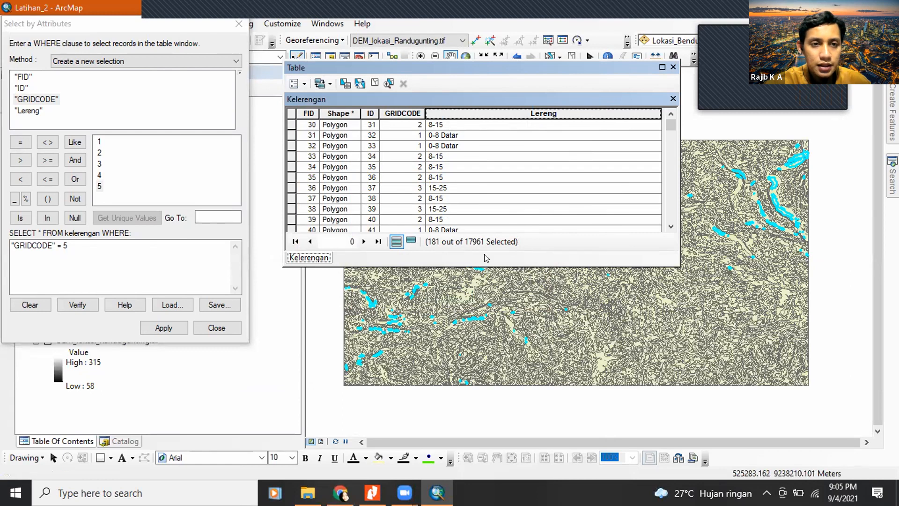
left_click(237, 25)
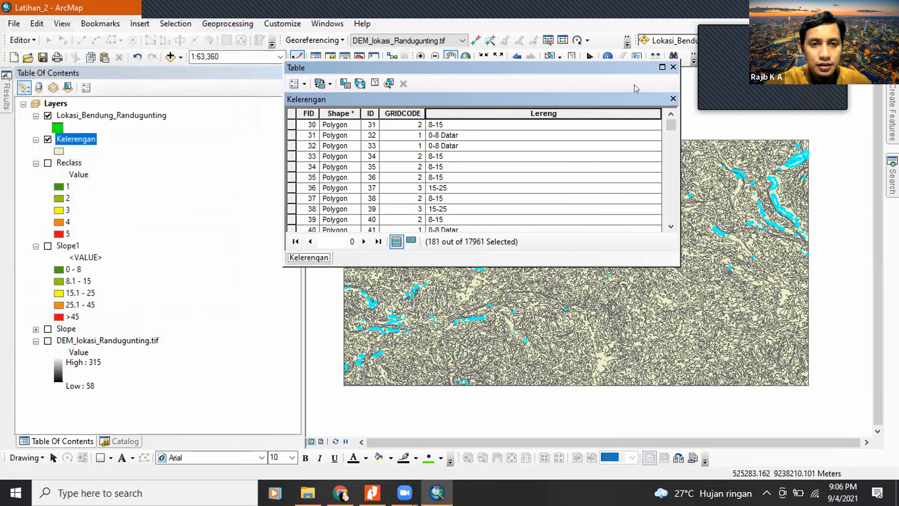
left_click(673, 68)
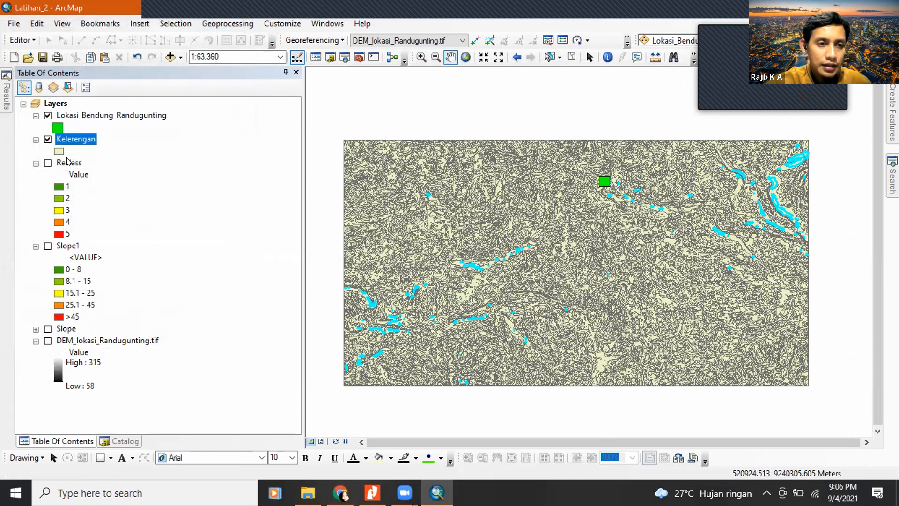
Symbolize the Kelerengan layer by unique values of the Lereng field and add all of its values.
right_click(69, 141)
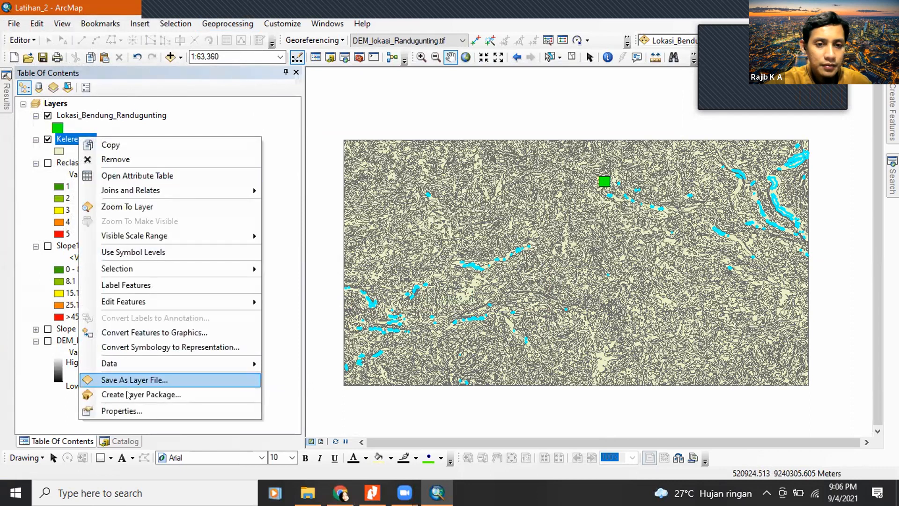
left_click(127, 410)
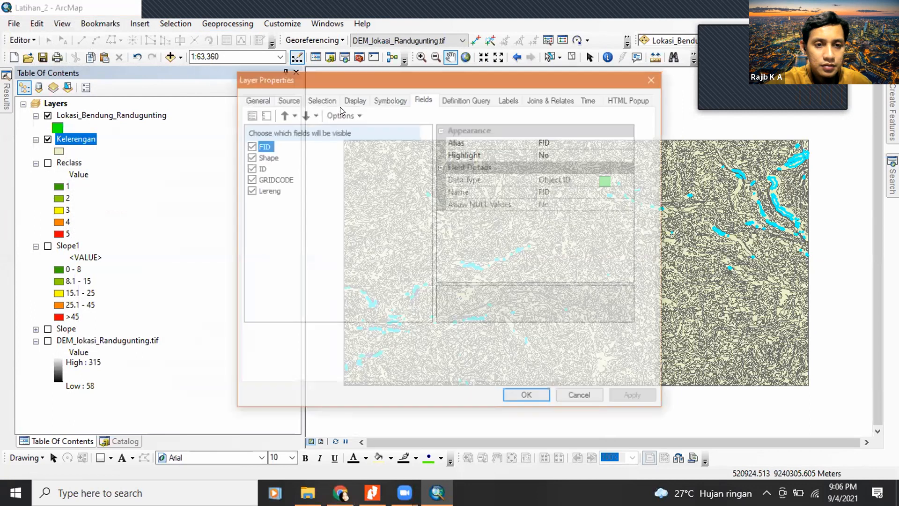
left_click(393, 98)
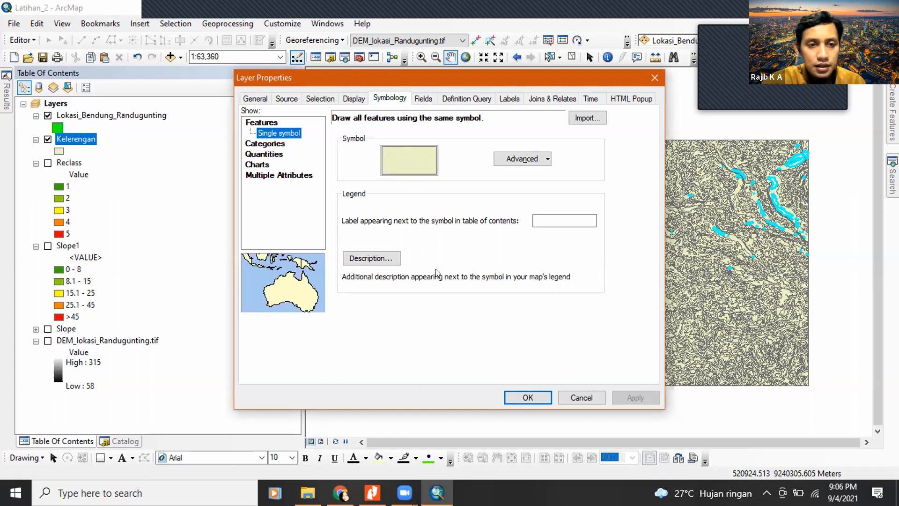
left_click(281, 144)
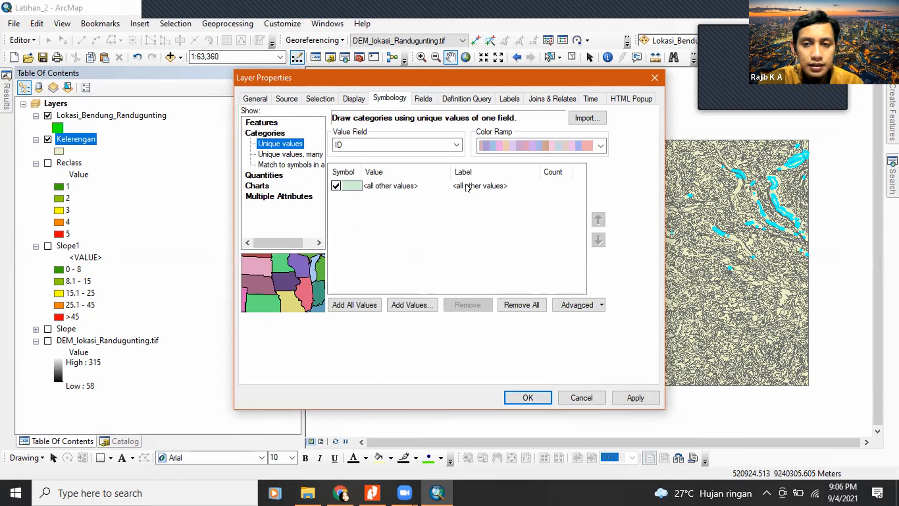
left_click(456, 145)
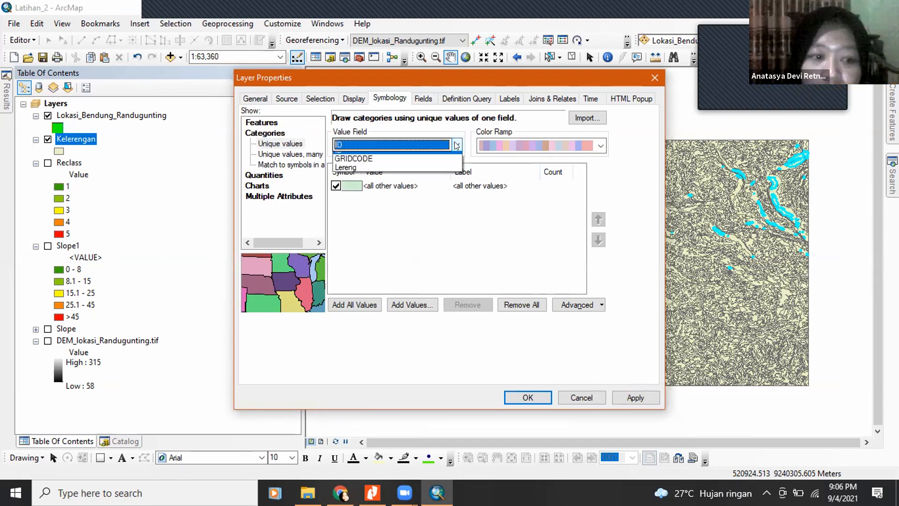
left_click(439, 174)
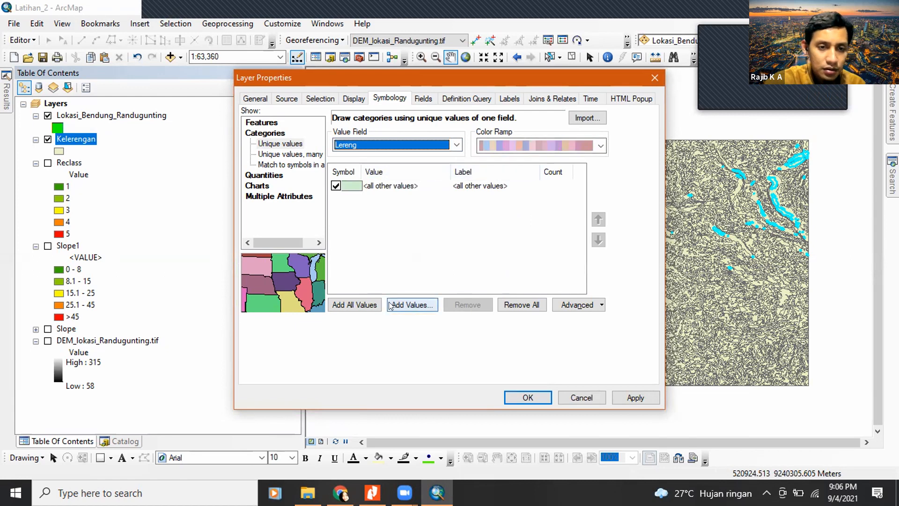
left_click(366, 304)
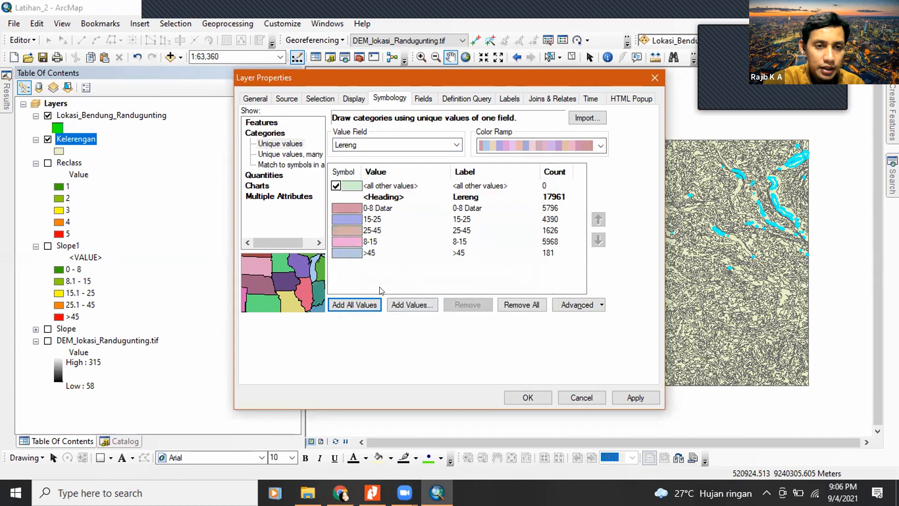
Turn off the <all other values> class and move the 8-15 class up to directly below 0-8 Datar.
left_click(335, 186)
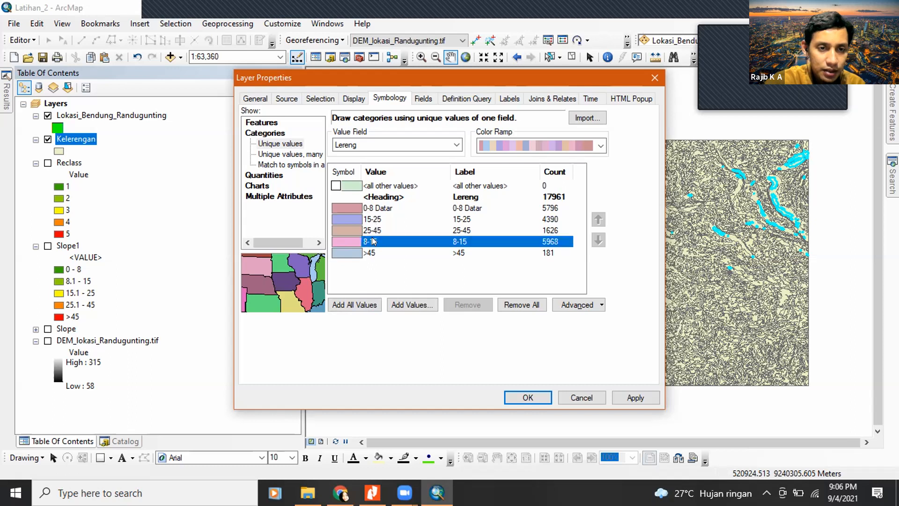
left_click(372, 239)
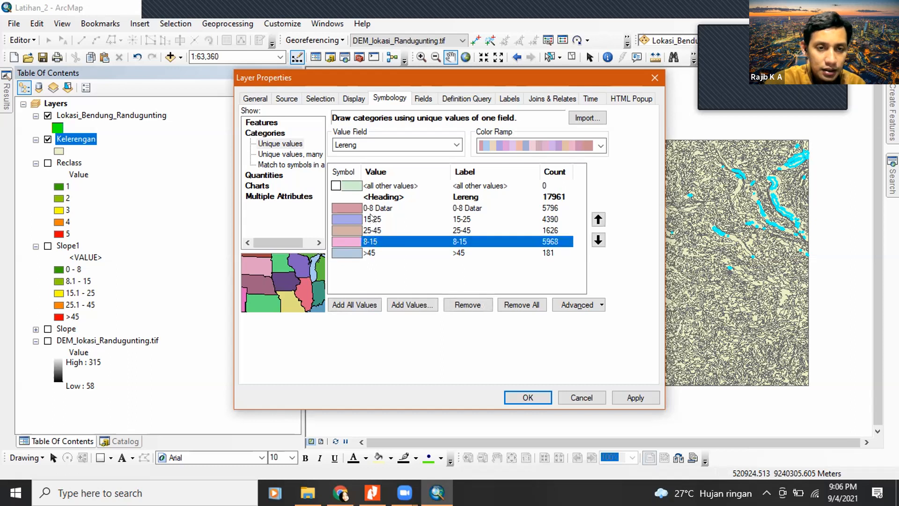
left_click(597, 219)
left_click(597, 219)
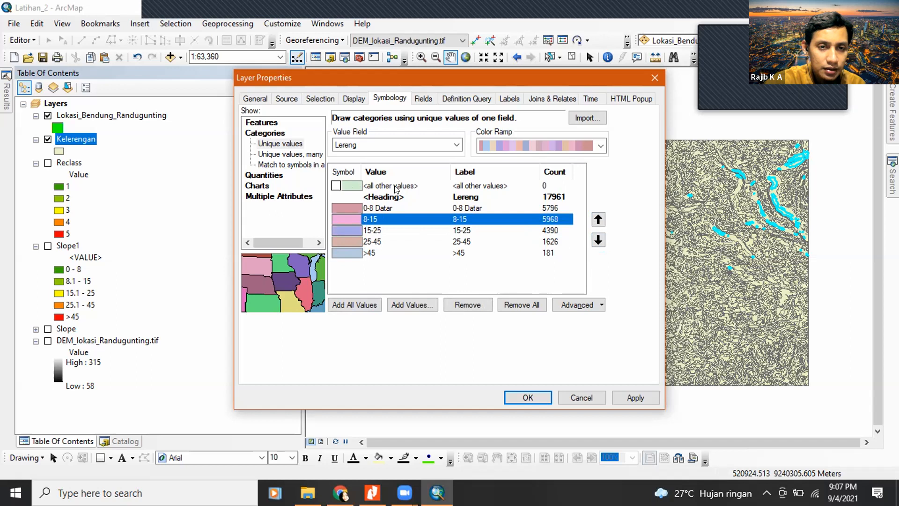
right_click(413, 169)
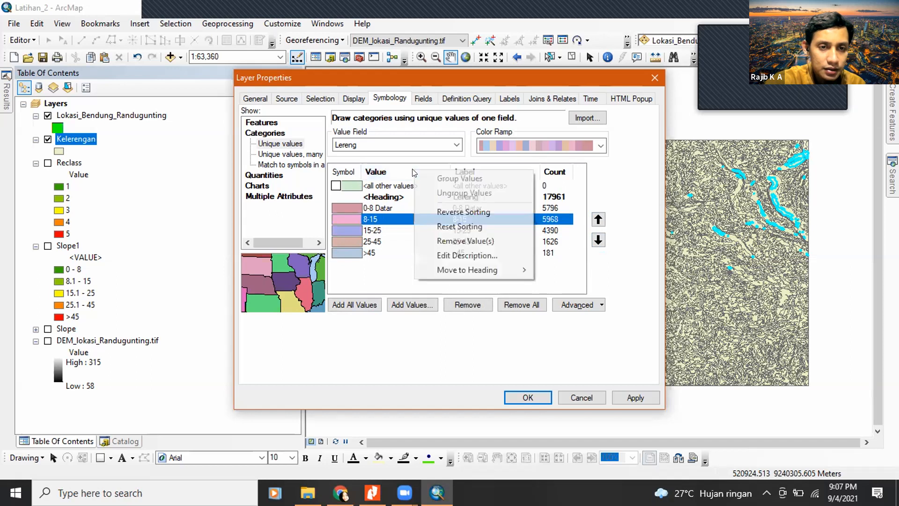
left_click(623, 179)
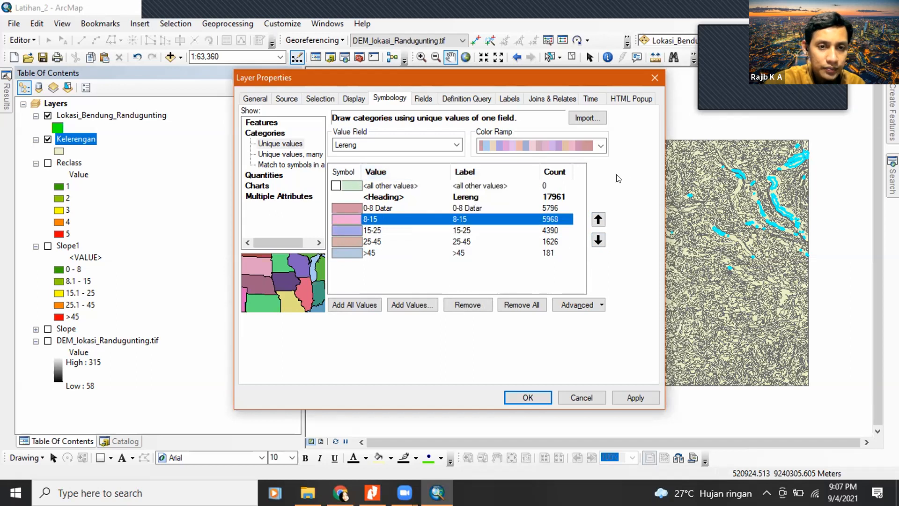
Apply the dark green to yellow to red color ramp to the Lereng classes and accept the Kelerengan layer symbology.
left_click(479, 195)
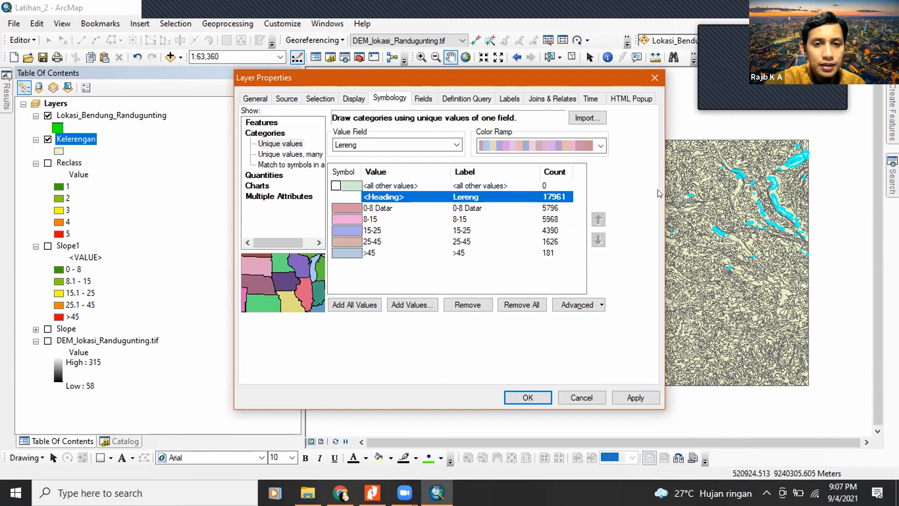
left_click(601, 147)
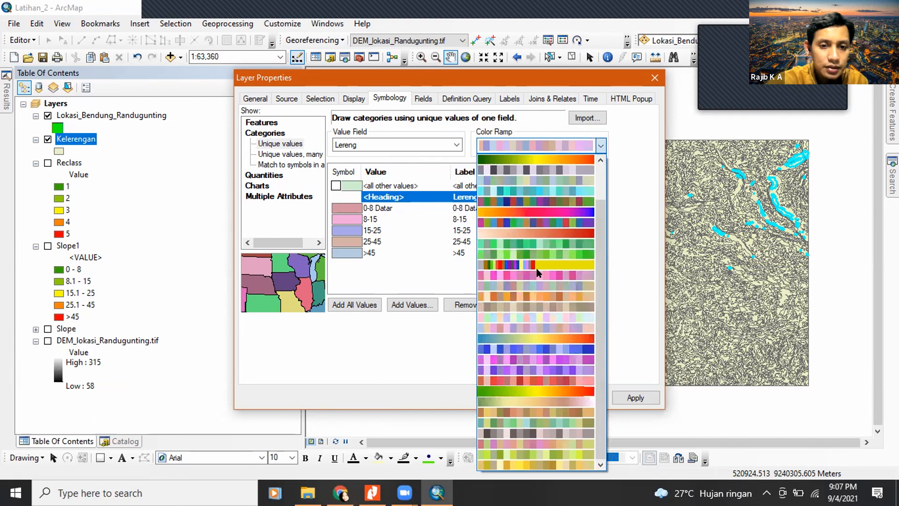
left_click(533, 158)
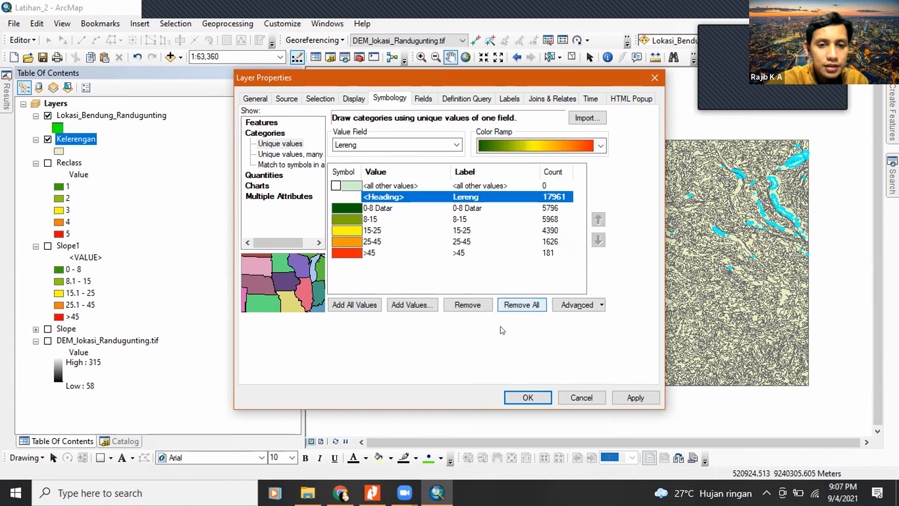
left_click(527, 398)
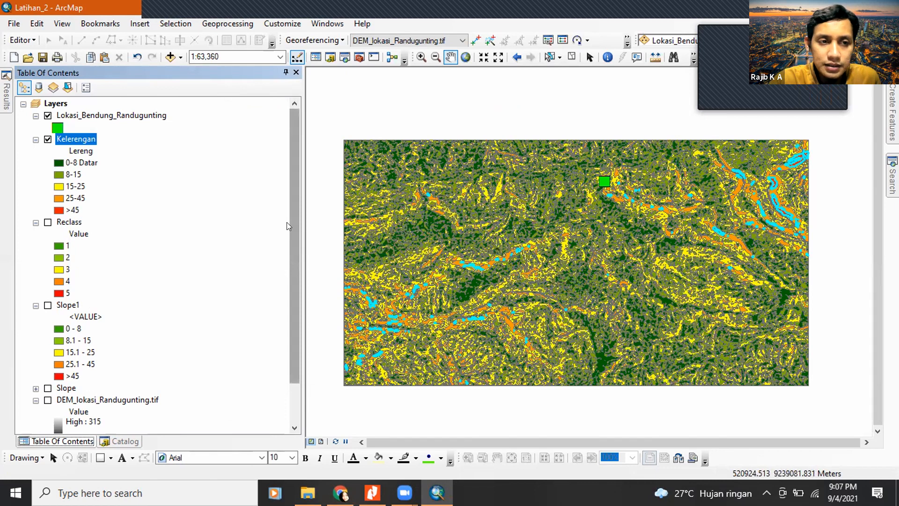
Clear the feature selection on the Kelerengan layer.
right_click(86, 136)
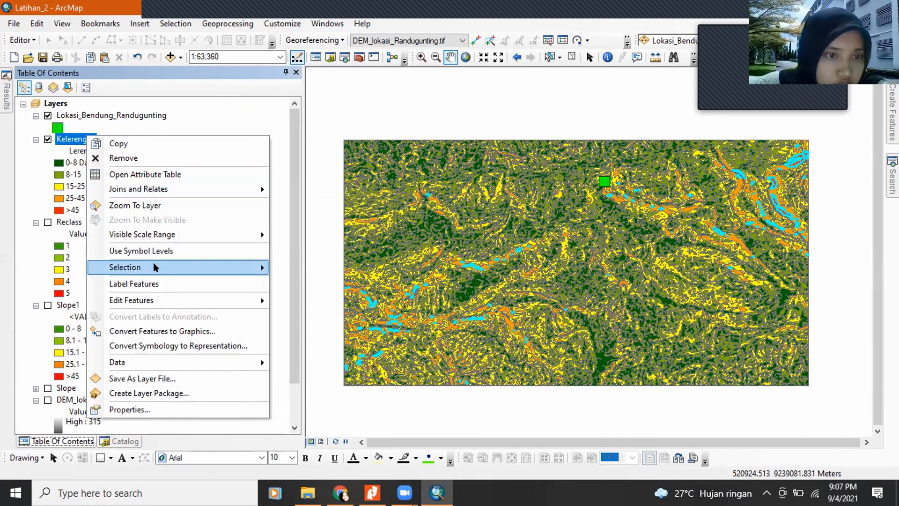
mouse_move(161, 263)
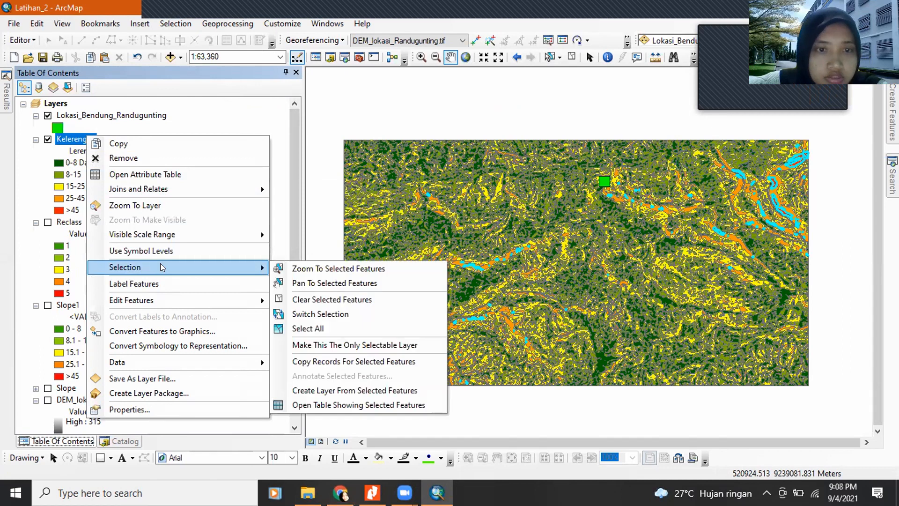
left_click(298, 299)
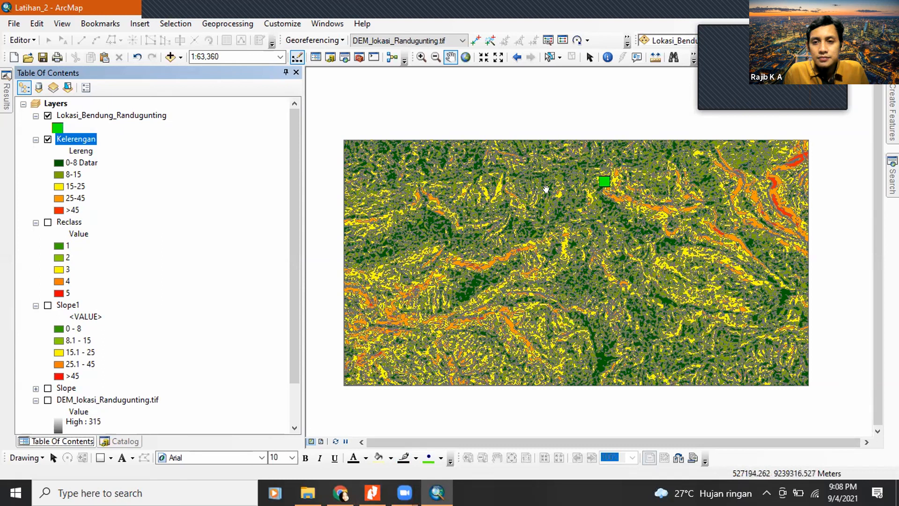
left_click(549, 40)
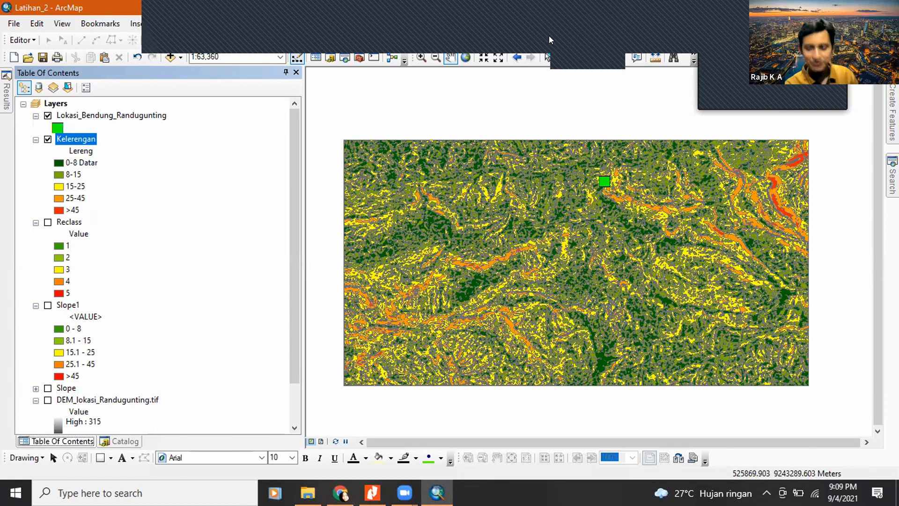
left_click(169, 14)
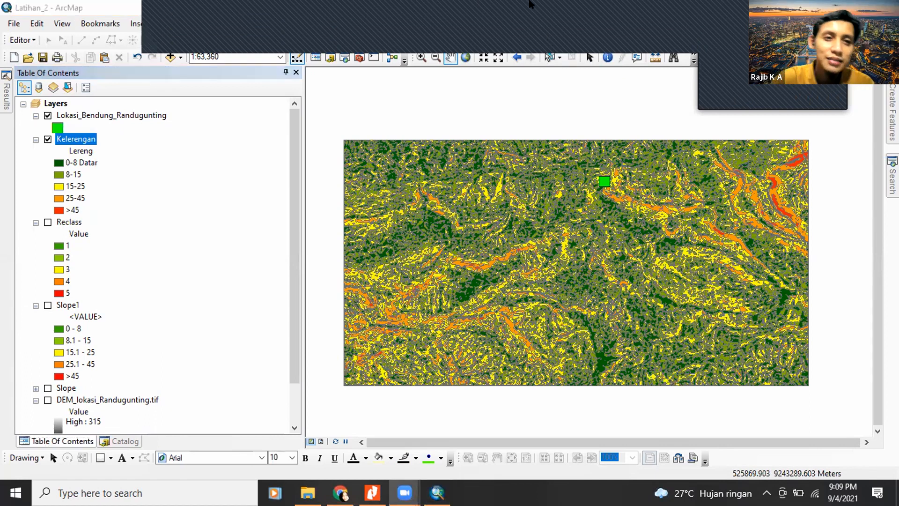